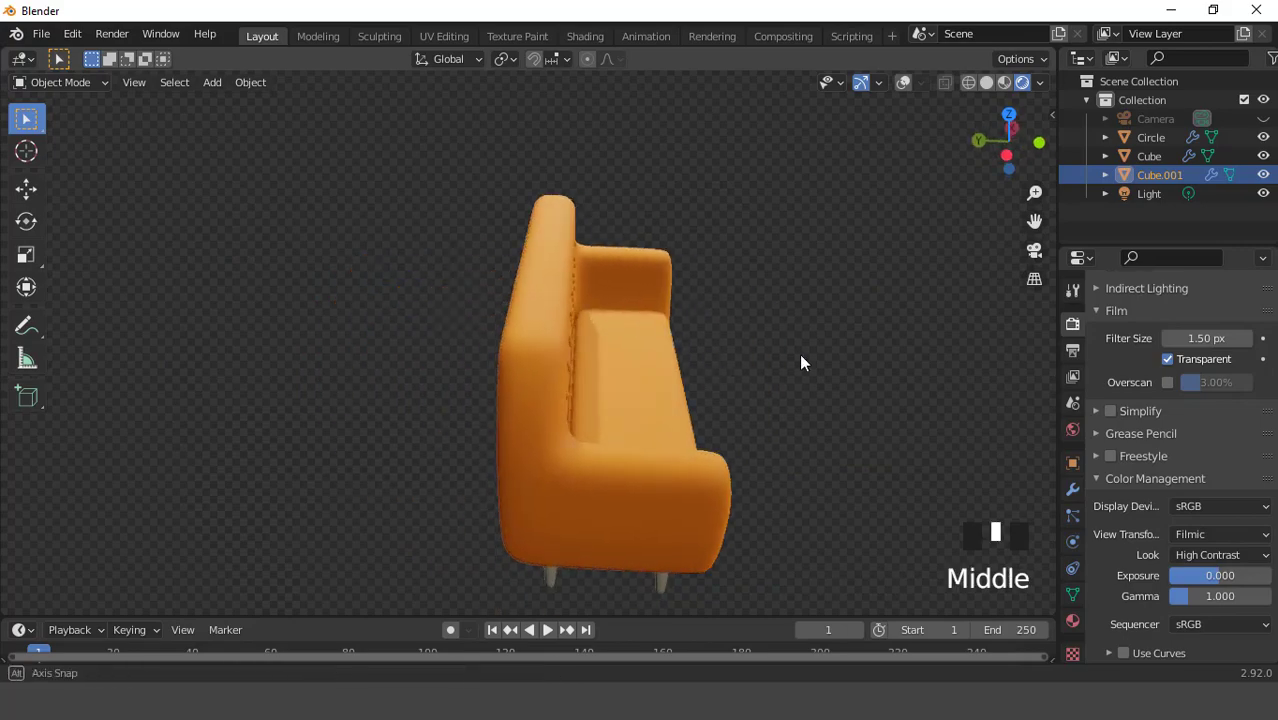
- Examine the finished orange sofa model from several sides, including the tufted buttons on its backrest
{"action": "scroll", "coordinate": [511, 320], "scroll_direction": "down", "scroll_amount": 3}
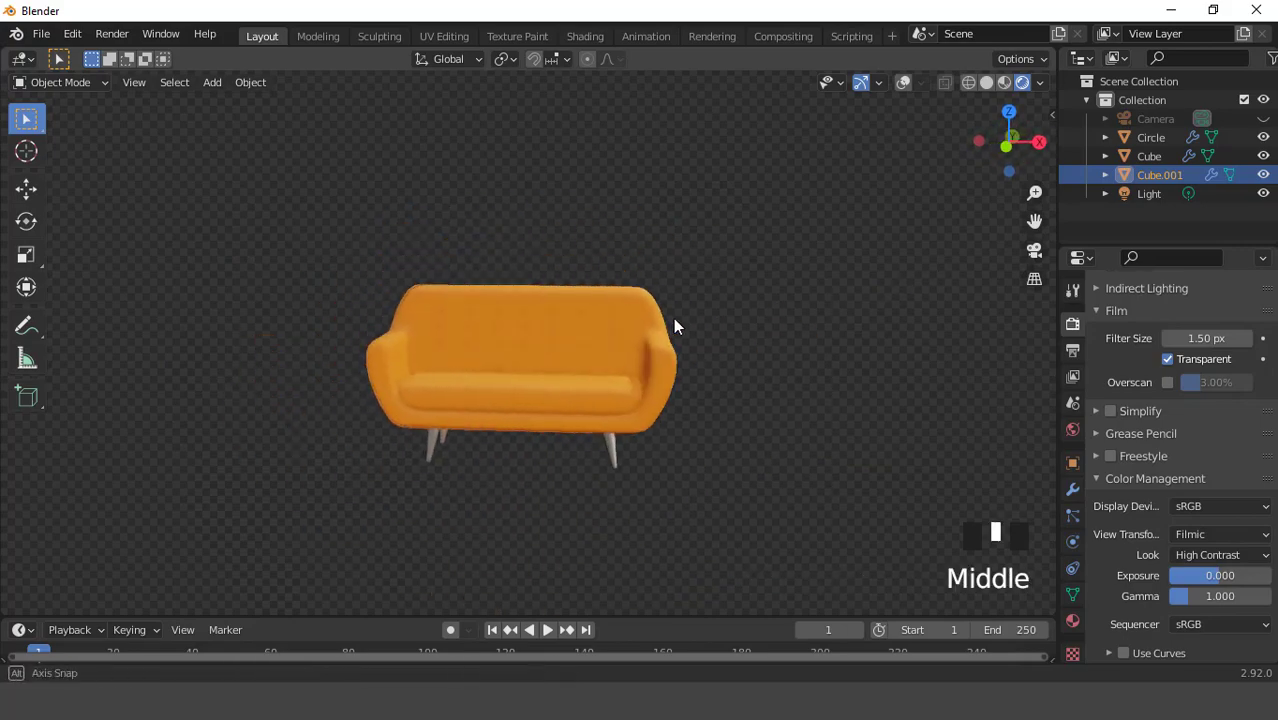
{"action": "scroll", "coordinate": [638, 334], "scroll_direction": "up", "scroll_amount": 5}
{"action": "scroll", "coordinate": [637, 330], "scroll_direction": "up", "scroll_amount": 2}
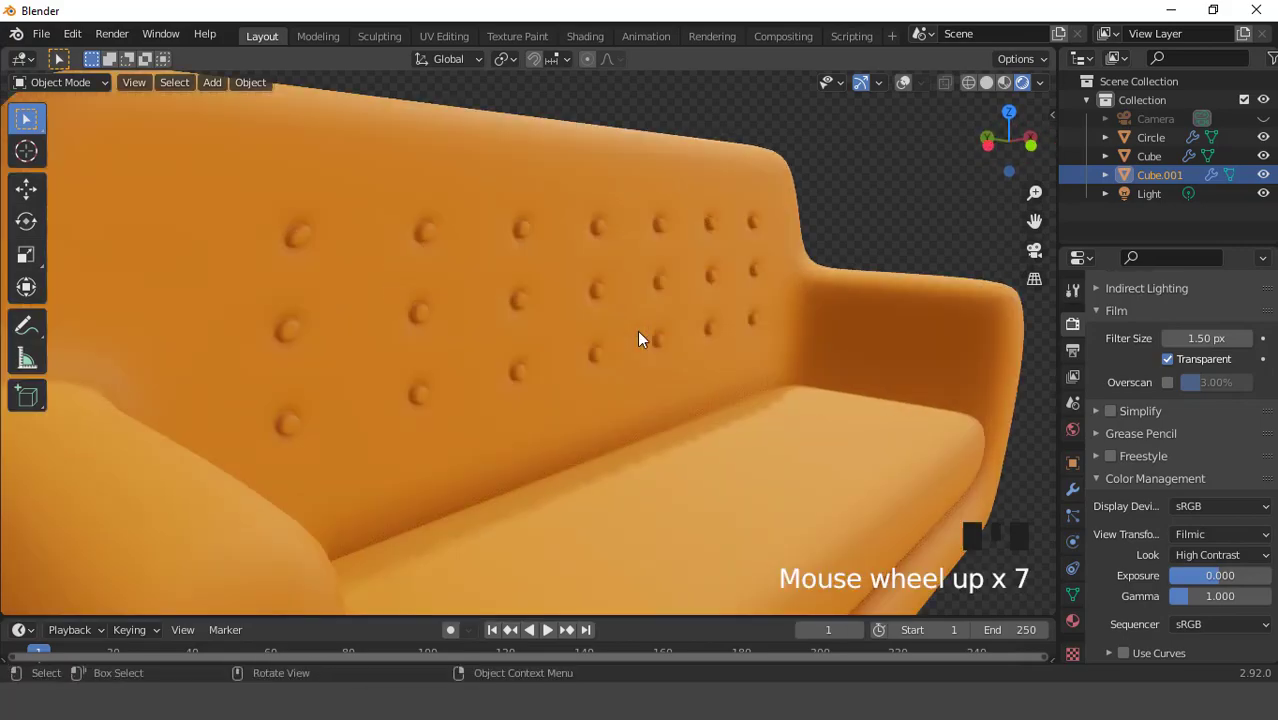
{"action": "scroll", "coordinate": [637, 330], "scroll_direction": "down", "scroll_amount": 4}
{"action": "middle_click_drag", "start_coordinate": [621, 330], "coordinate": [562, 322]}
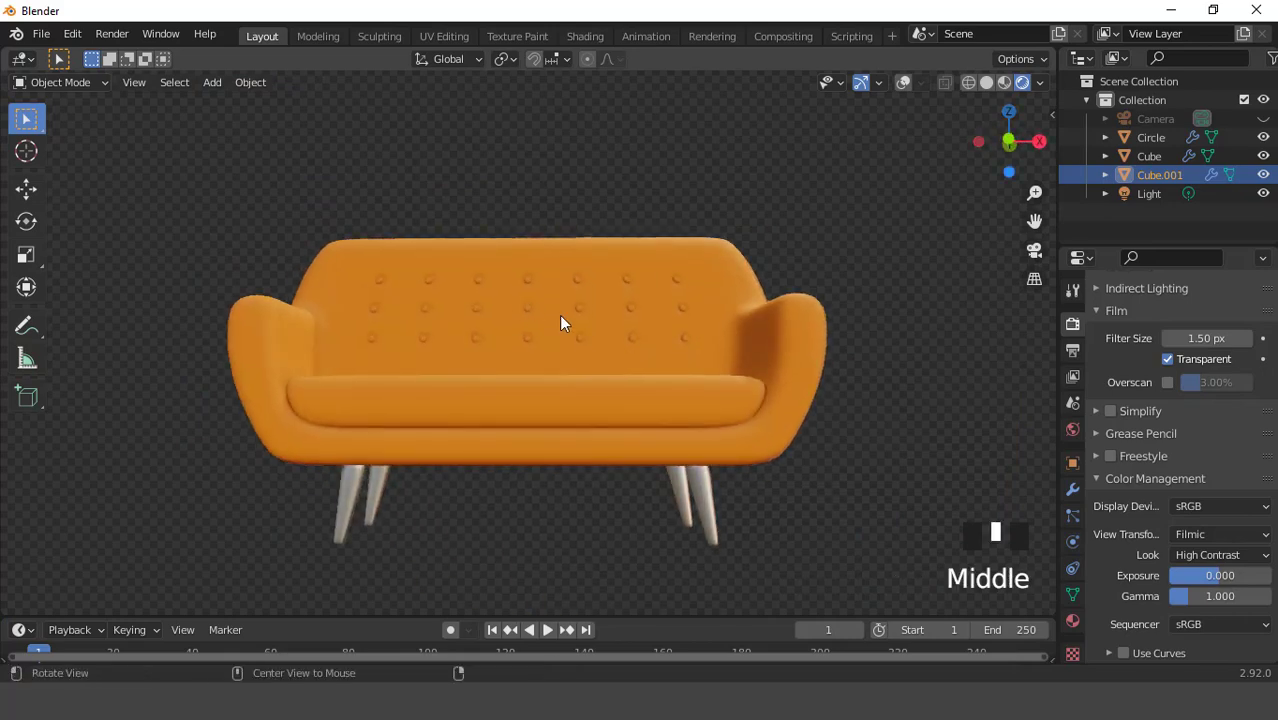
{"action": "scroll", "coordinate": [610, 379], "scroll_direction": "down", "scroll_amount": 3}
{"action": "middle_click_drag", "start_coordinate": [610, 379], "coordinate": [645, 374]}
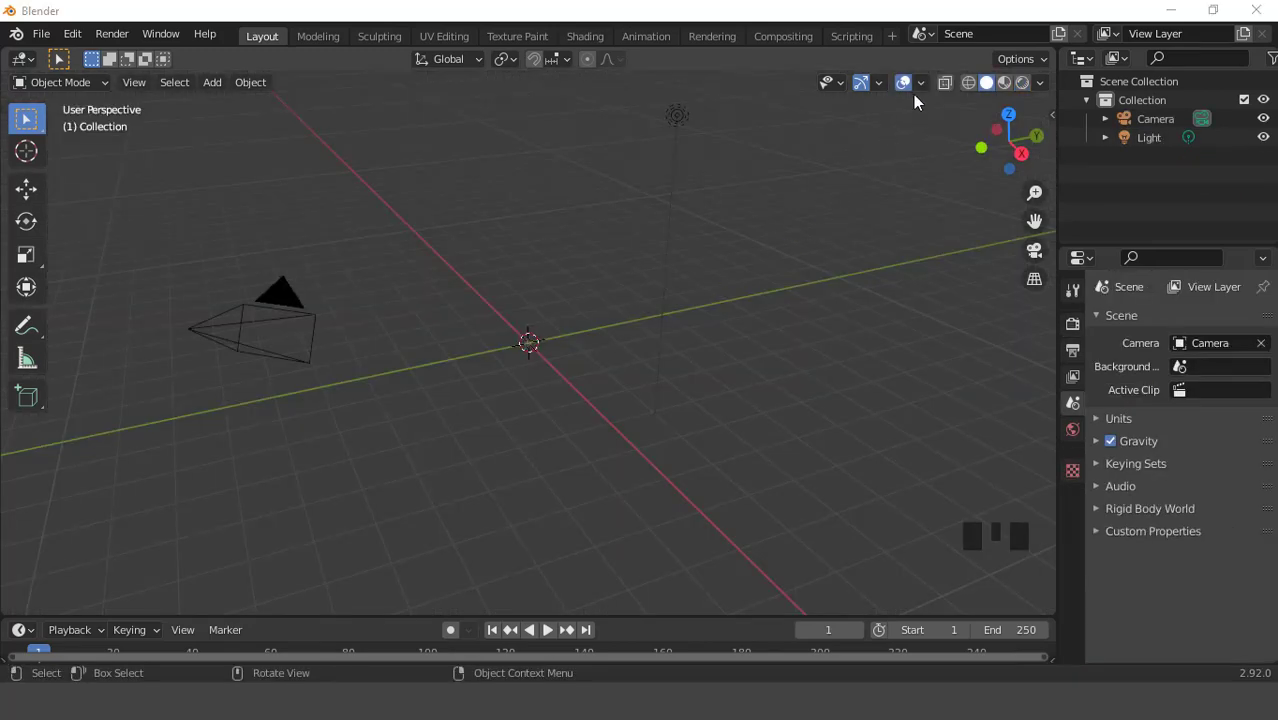
- Enable the scene statistics overlay and add a mesh circle at the world origin
{"action": "left_click", "coordinate": [918, 84]}
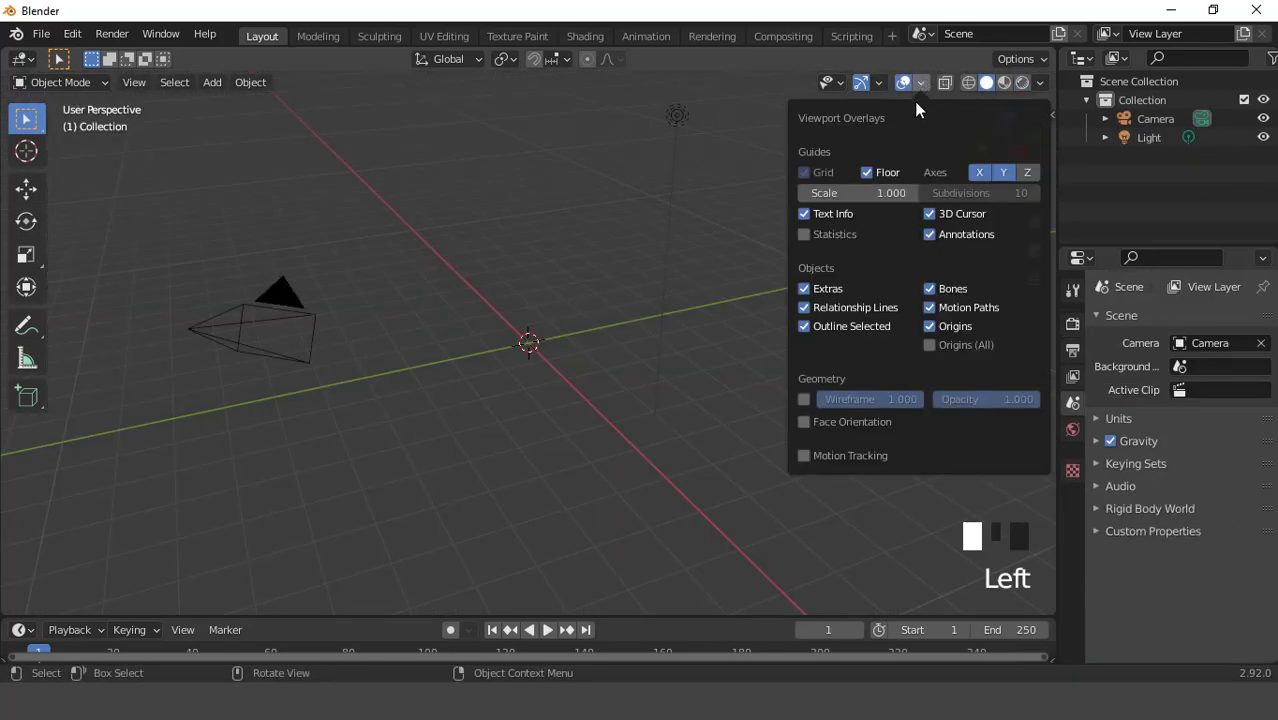
{"action": "left_click", "coordinate": [802, 236]}
{"action": "left_click", "coordinate": [212, 82]}
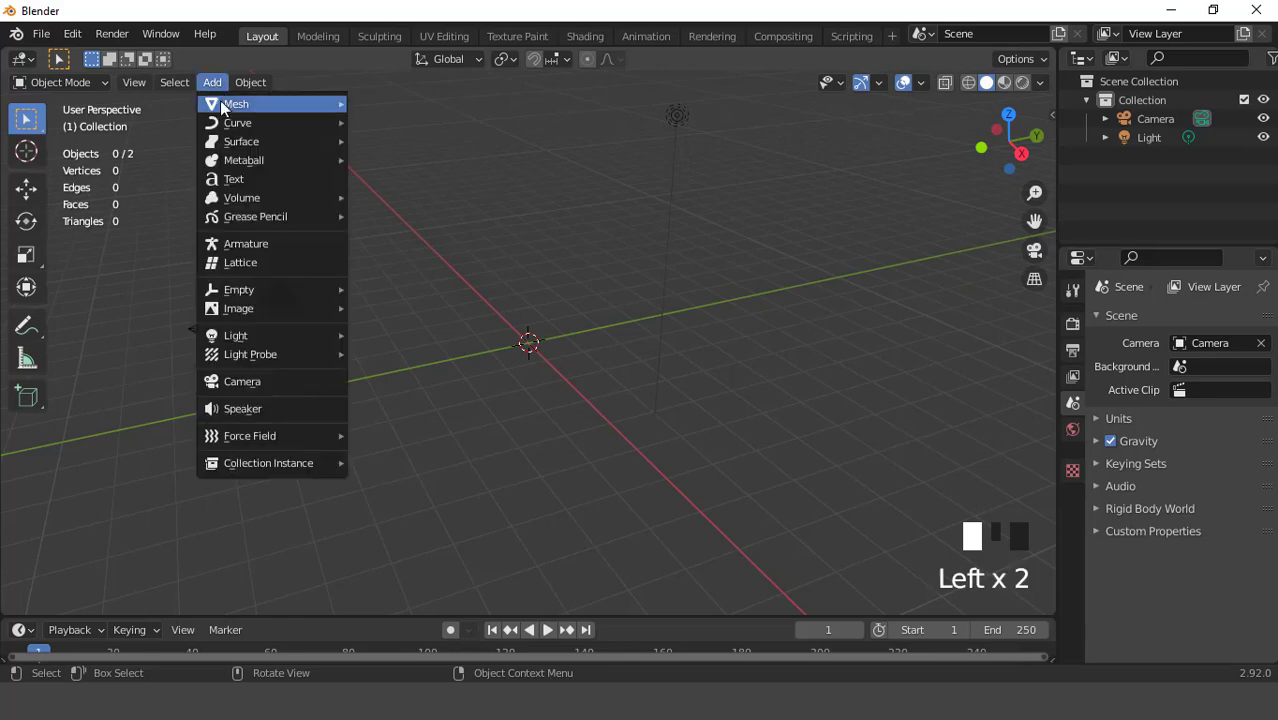
{"action": "mouse_move", "coordinate": [221, 100]}
{"action": "left_click", "coordinate": [397, 140]}
{"action": "scroll", "coordinate": [587, 366], "scroll_direction": "up", "scroll_amount": 3}
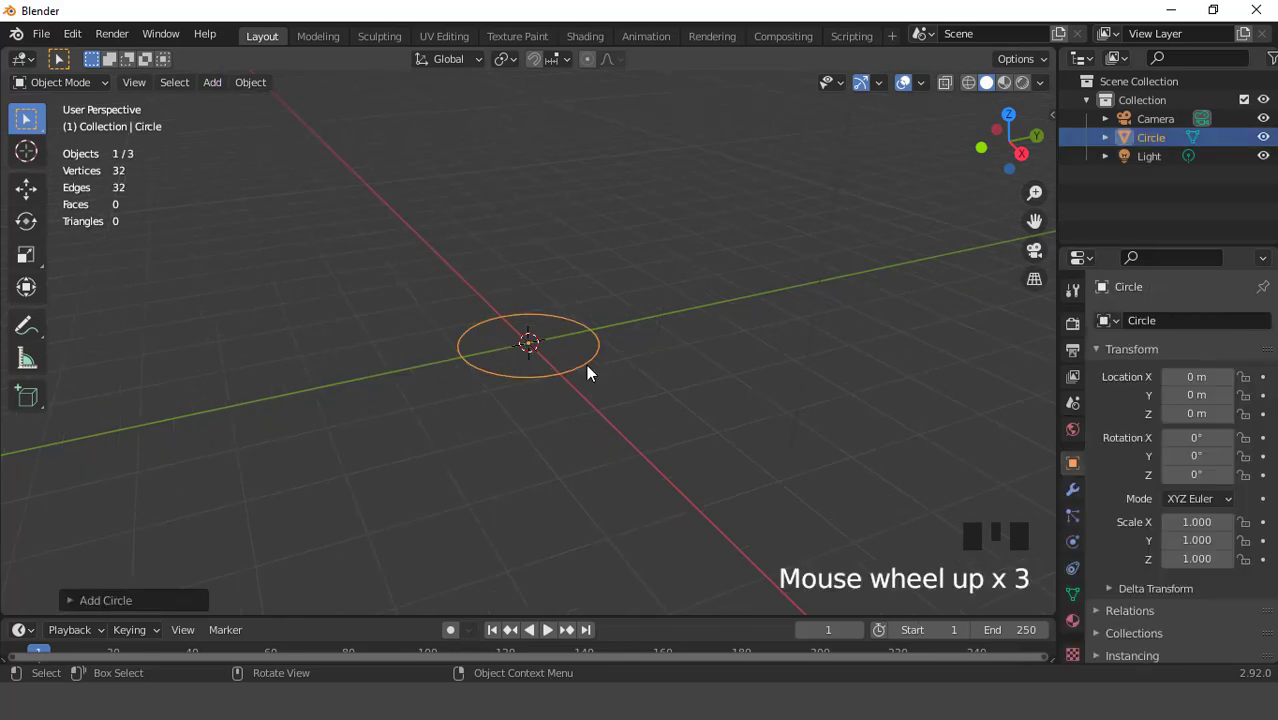
- Rotate the circle 90° about the X axis so it faces the front view
{"action": "key", "text": "KP_1"}
{"action": "scroll", "coordinate": [586, 364], "scroll_direction": "up", "scroll_amount": 2}
{"action": "type", "text": "r"}
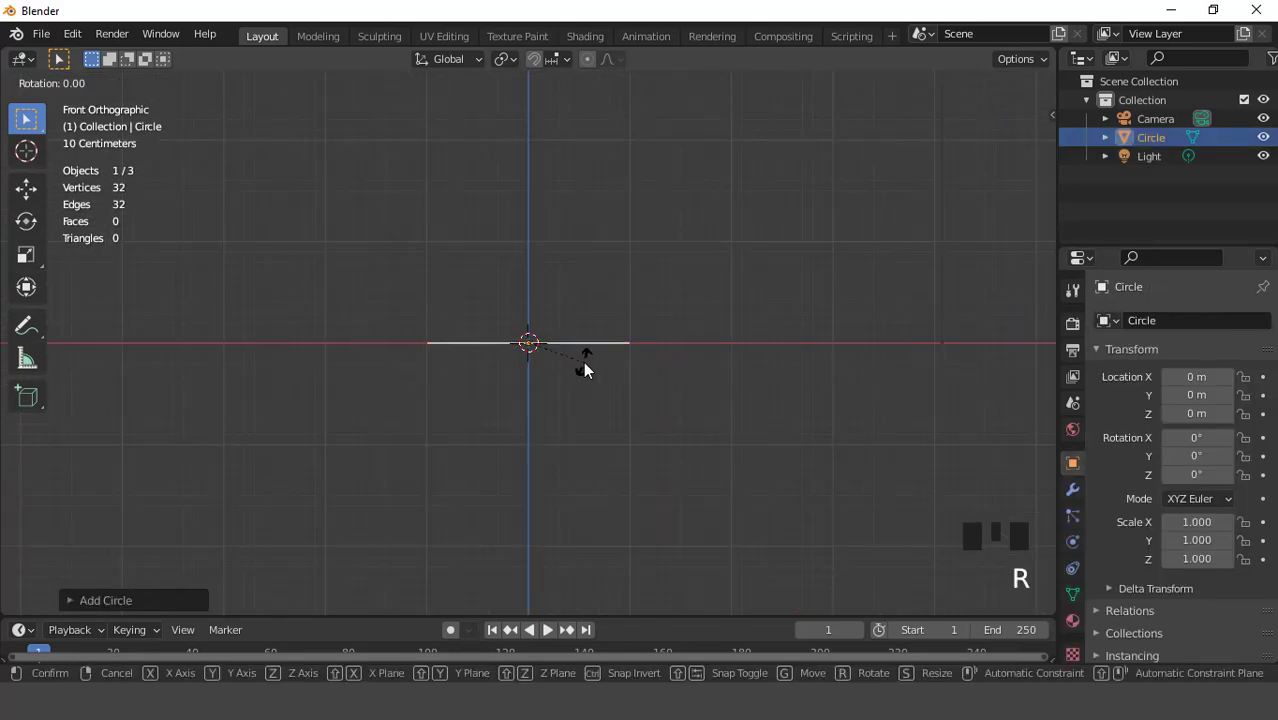
{"action": "type", "text": "x90"}
{"action": "left_click", "coordinate": [583, 361]}
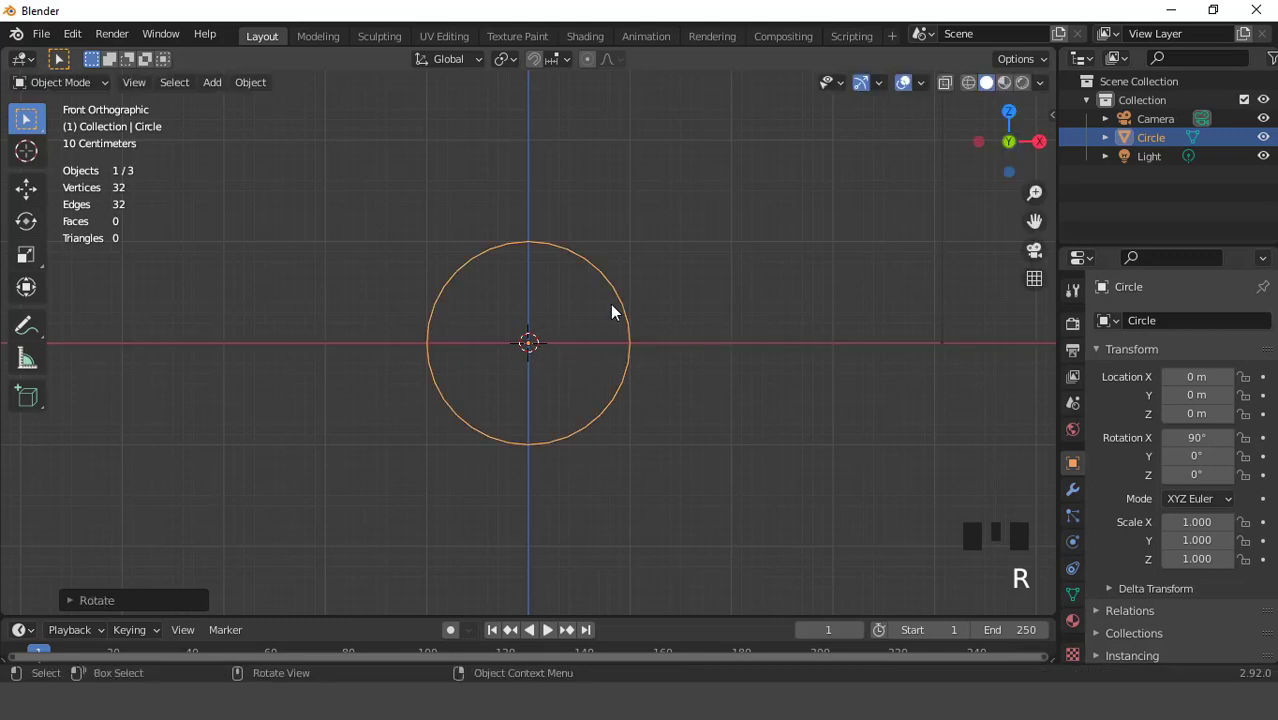
- Delete the circle's vertices except for the nine-vertex arc on its positive X side
{"action": "scroll", "coordinate": [614, 300], "scroll_direction": "up", "scroll_amount": 1}
{"action": "key", "text": "Tab"}
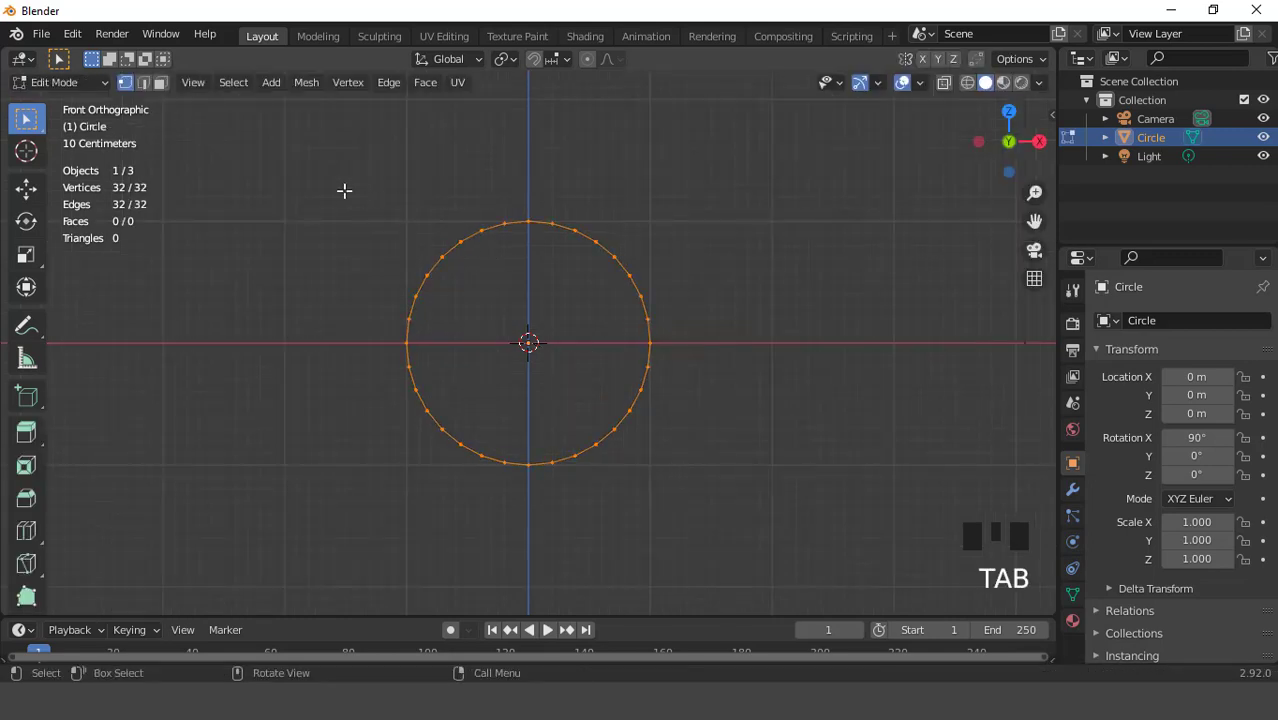
{"action": "left_click_drag", "start_coordinate": [313, 187], "coordinate": [602, 540]}
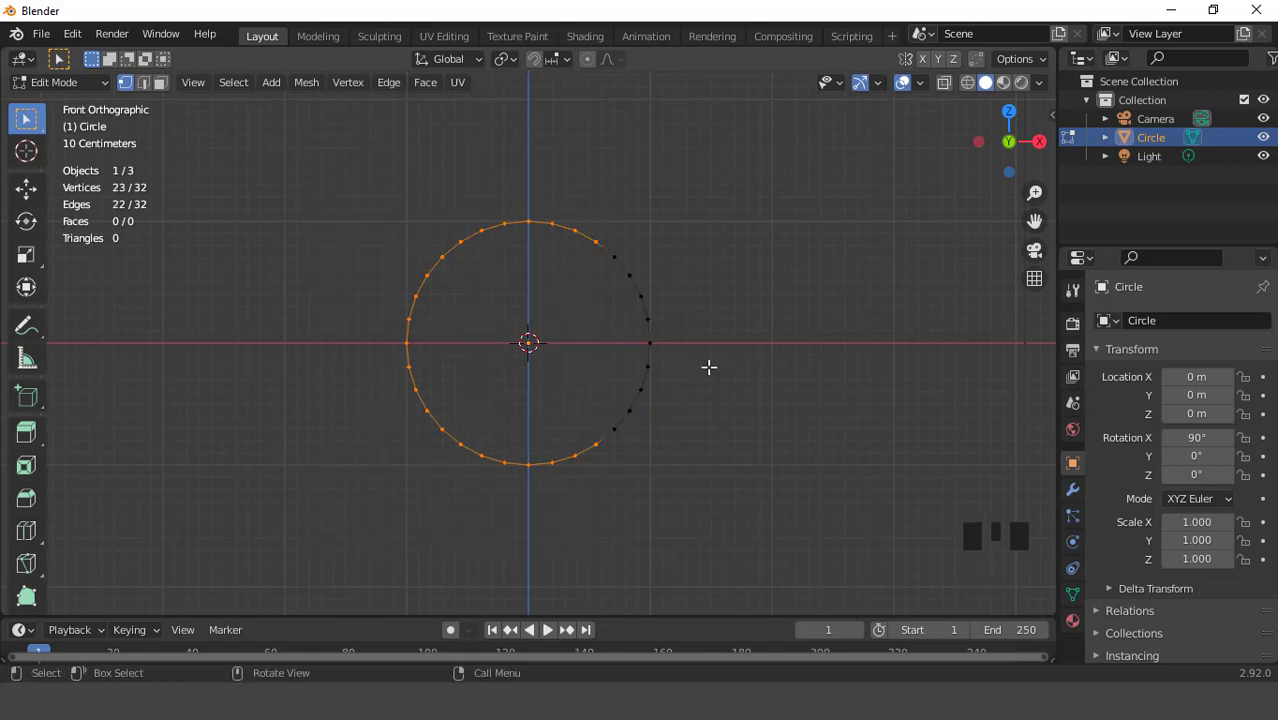
{"action": "key", "text": "x"}
{"action": "left_click", "coordinate": [741, 311]}
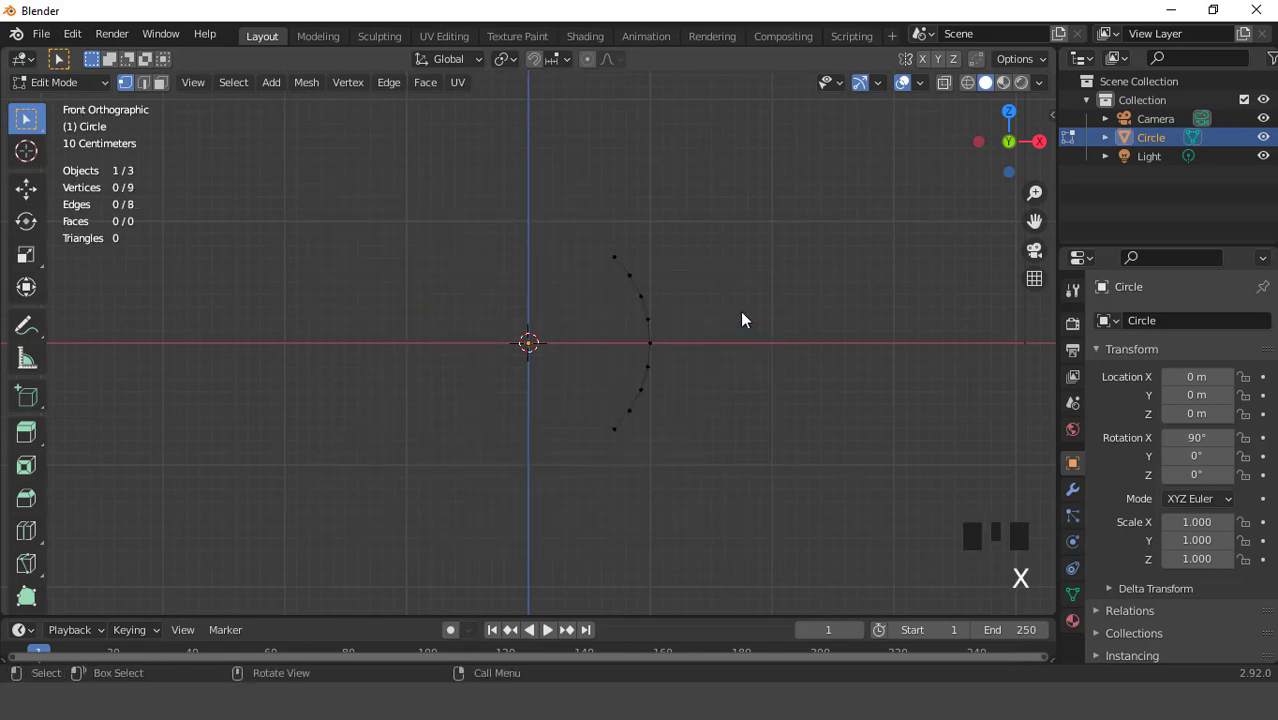
- Move the arc about 0.28 m outward along the X axis and apply all its transforms
{"action": "key", "text": "Tab"}
{"action": "key", "text": "g"}
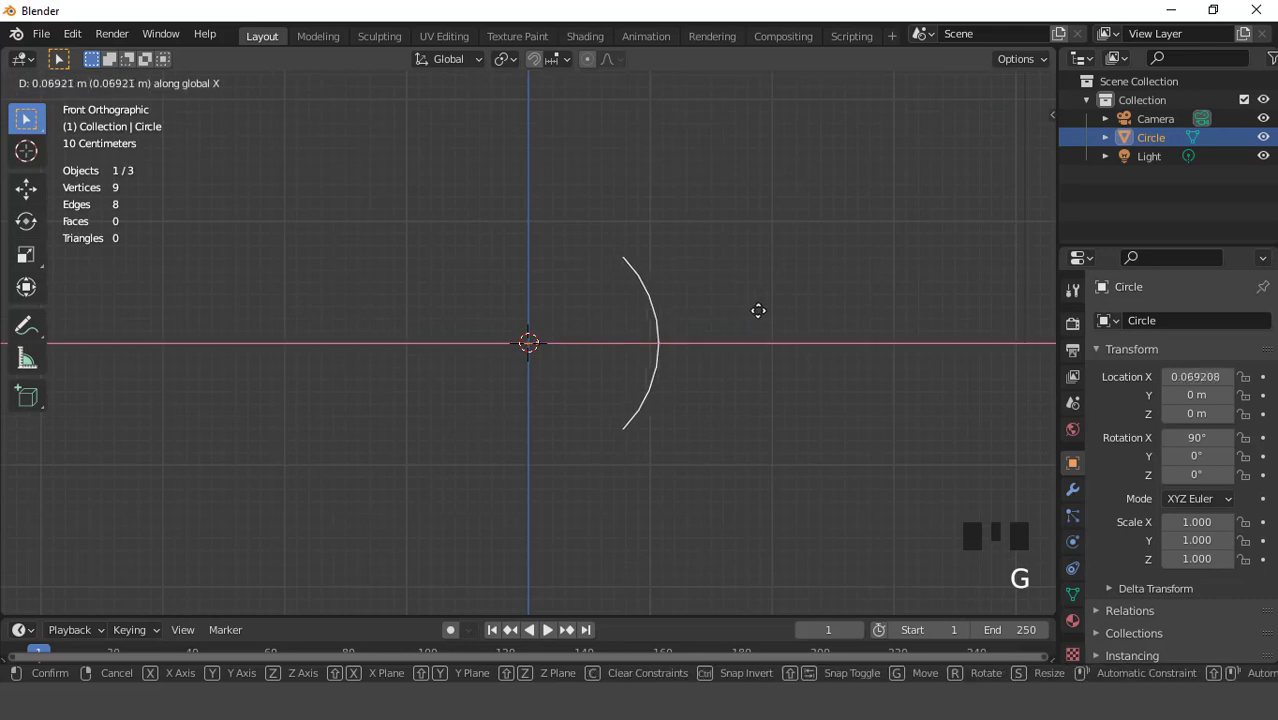
{"action": "left_click", "coordinate": [775, 310]}
{"action": "key", "text": "ctrl+a"}
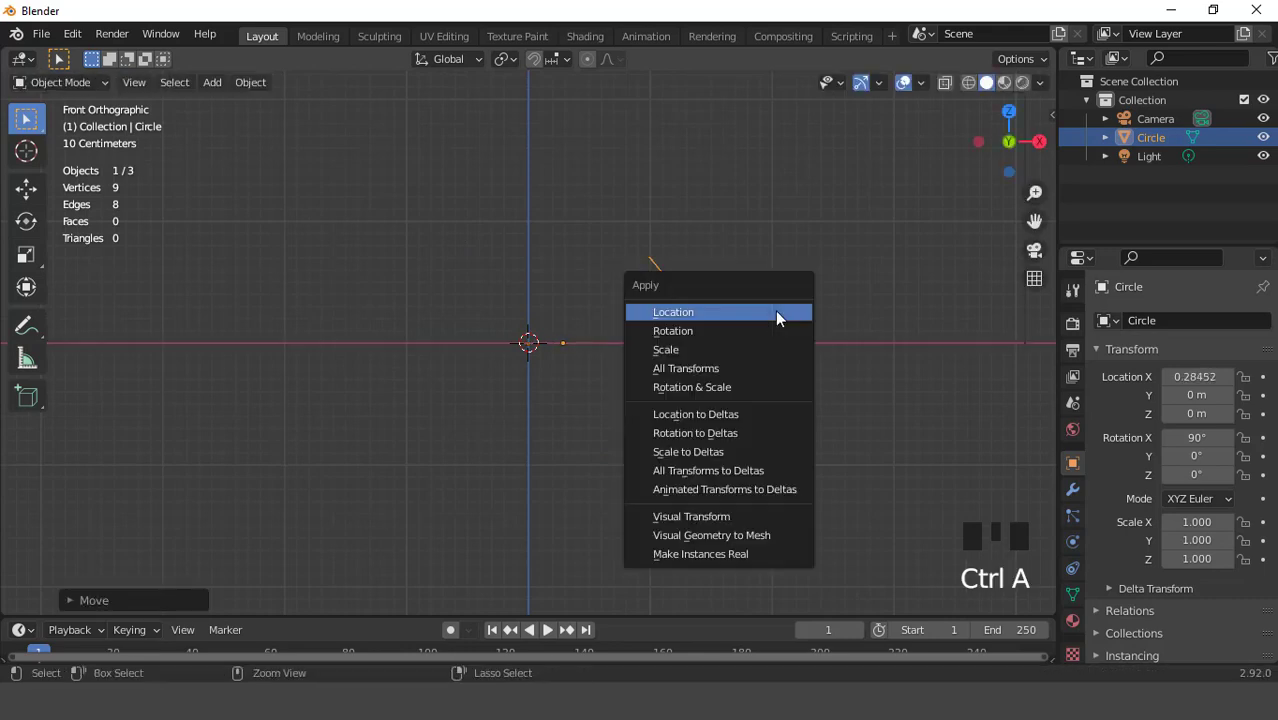
{"action": "left_click", "coordinate": [739, 369]}
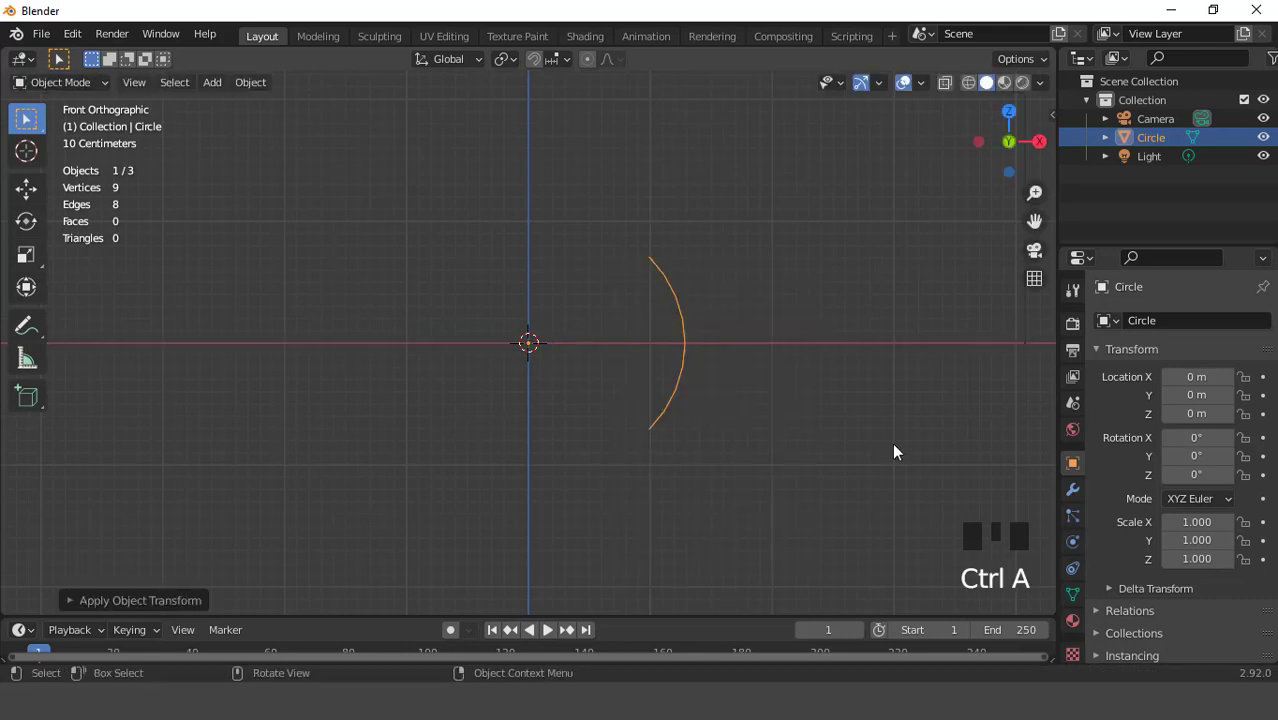
- Add a Mirror modifier on the X axis to the arc and enable clipping
{"action": "left_click", "coordinate": [1072, 489]}
{"action": "left_click", "coordinate": [1118, 322]}
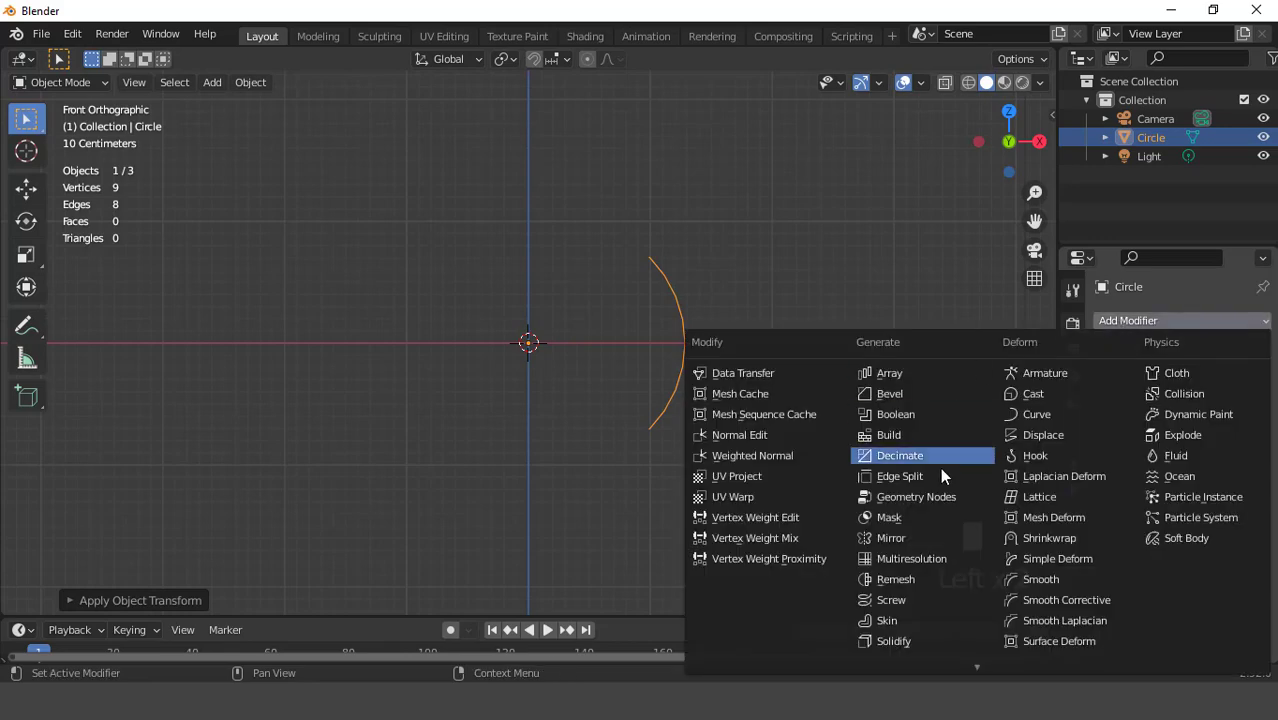
{"action": "left_click", "coordinate": [922, 539]}
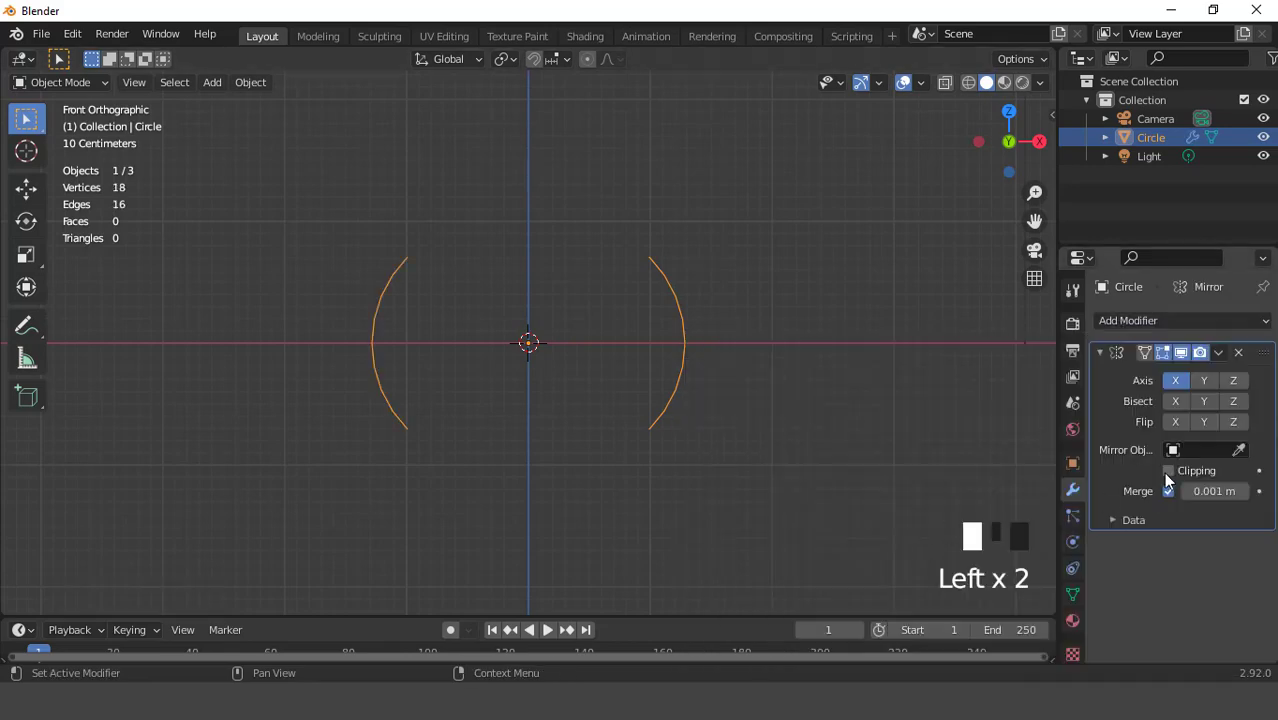
{"action": "scroll", "coordinate": [781, 359], "scroll_direction": "up", "scroll_amount": 2}
{"action": "scroll", "coordinate": [771, 356], "scroll_direction": "down", "scroll_amount": 1}
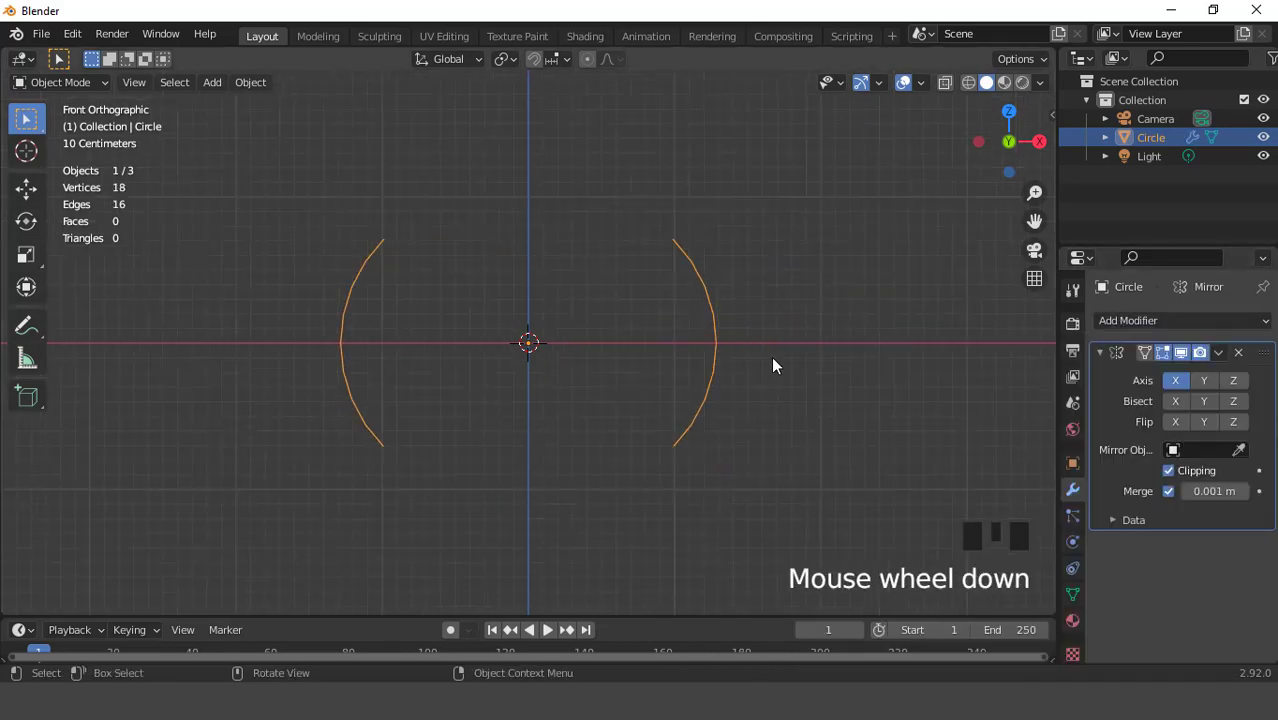
- Extrude the whole arc inward along X to the mirror centre line to form a closed panel
{"action": "key", "text": "Tab"}
{"action": "key", "text": "a"}
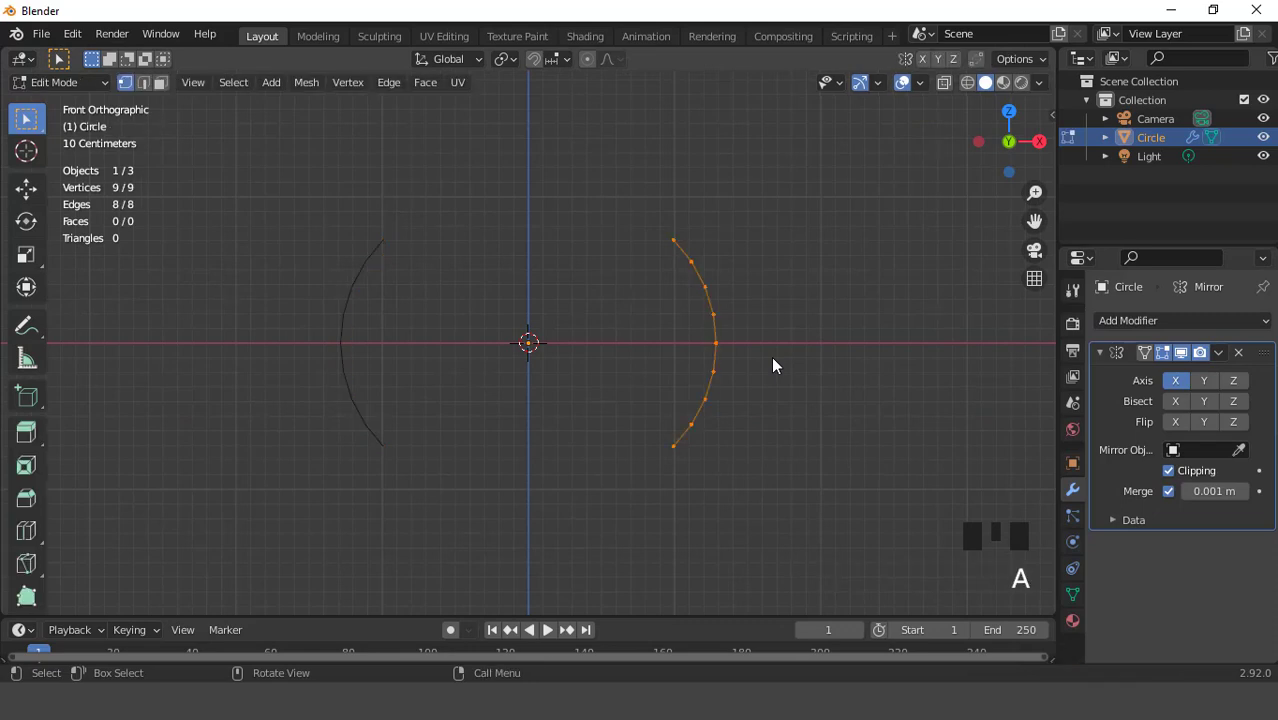
{"action": "key", "text": "e"}
{"action": "key", "text": "x"}
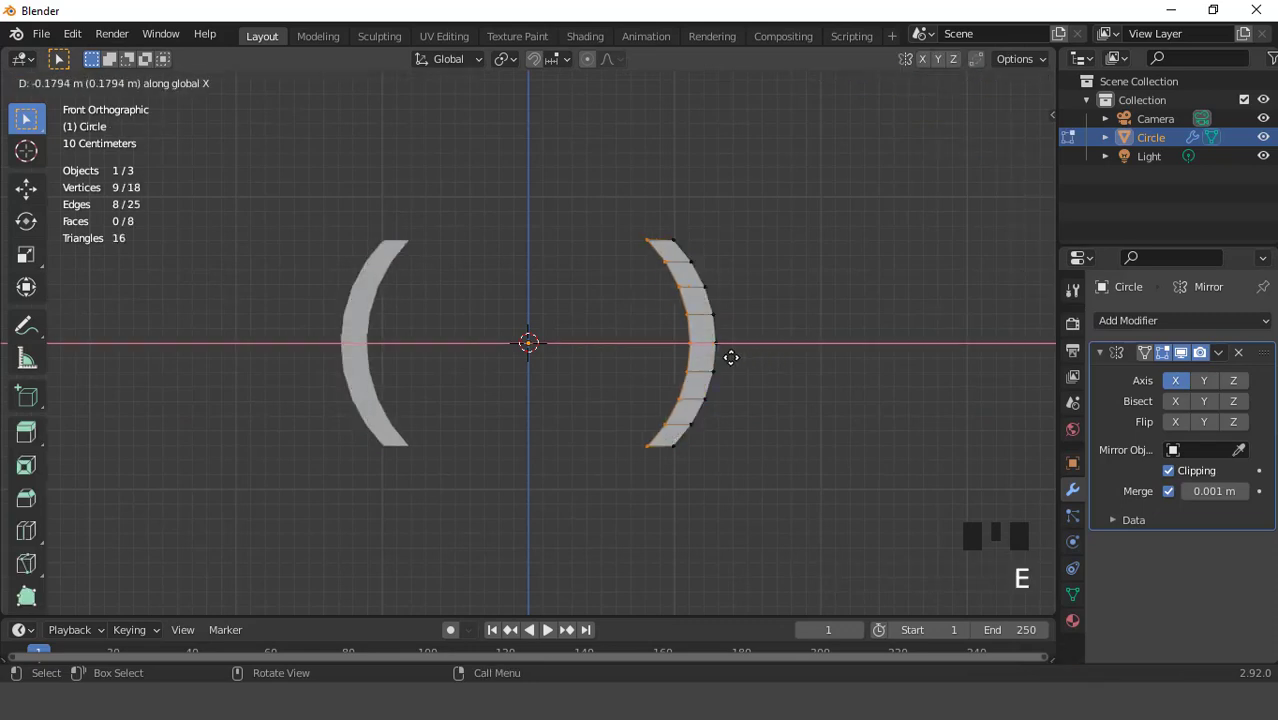
{"action": "left_click", "coordinate": [560, 332]}
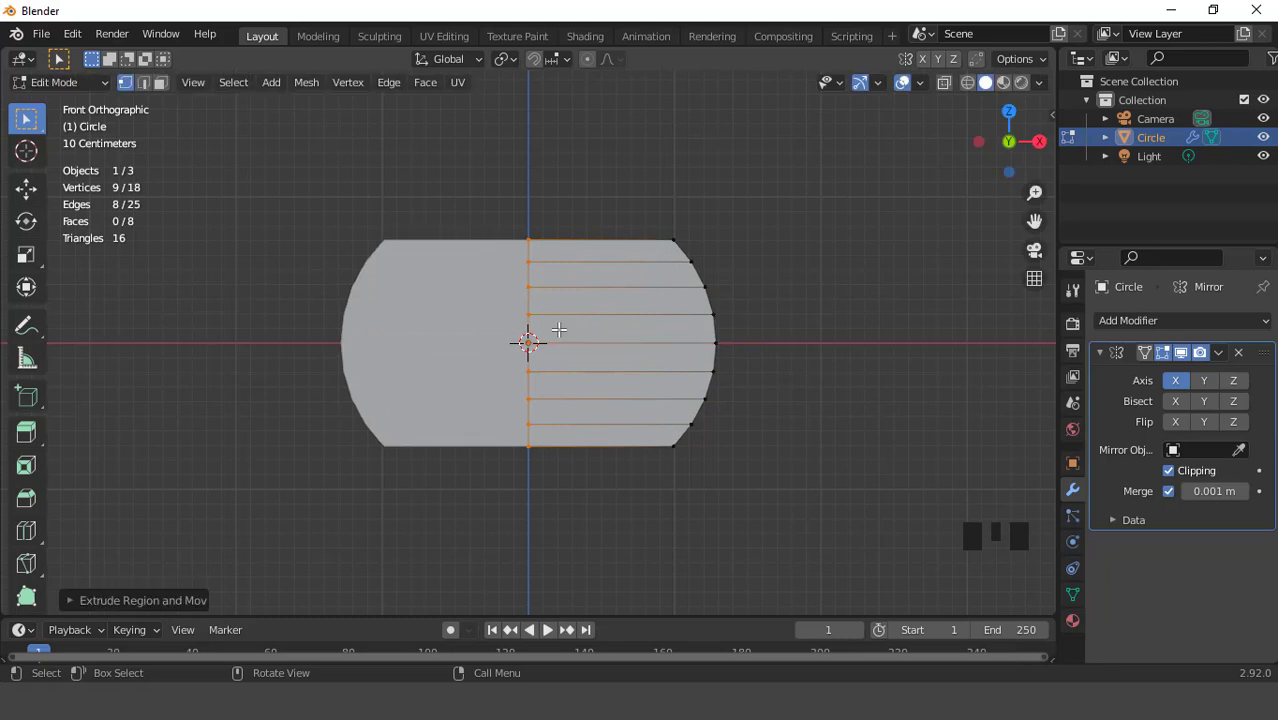
- Move the panel's outer arc vertices farther outward along X to widen the shape
{"action": "scroll", "coordinate": [660, 307], "scroll_direction": "down", "scroll_amount": 2}
{"action": "left_click_drag", "start_coordinate": [598, 250], "coordinate": [710, 437]}
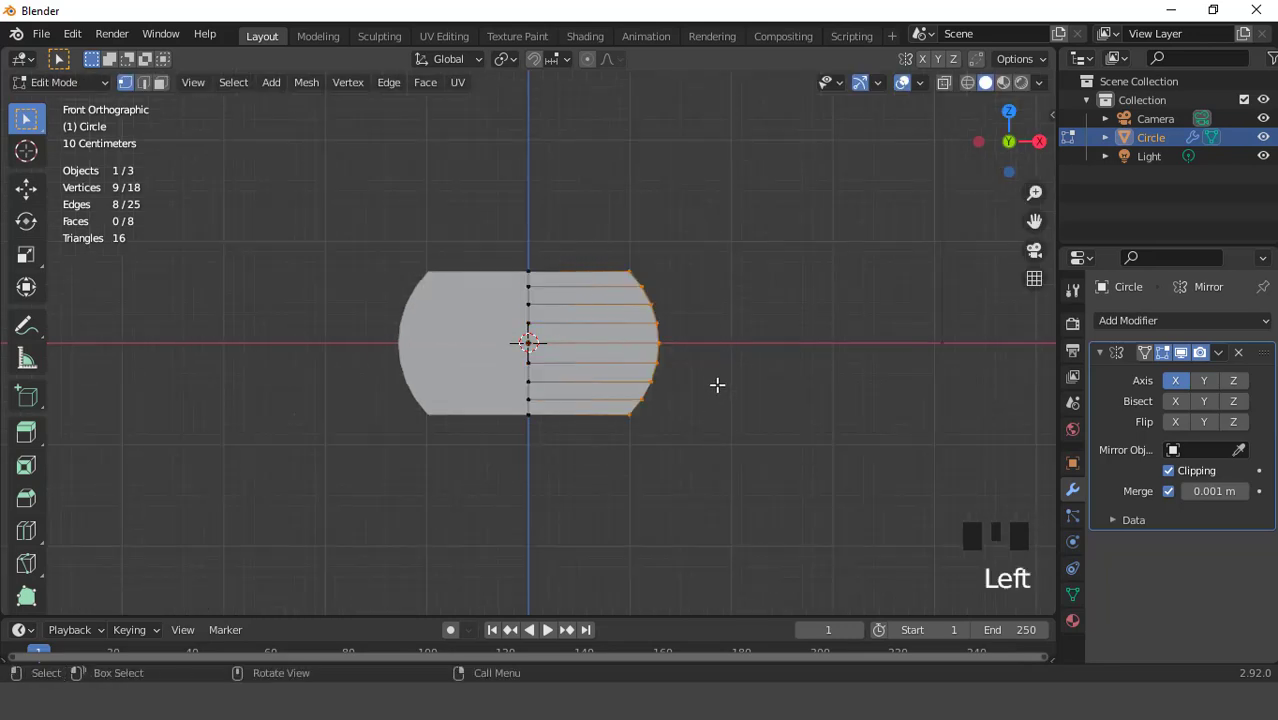
{"action": "key", "text": "g"}
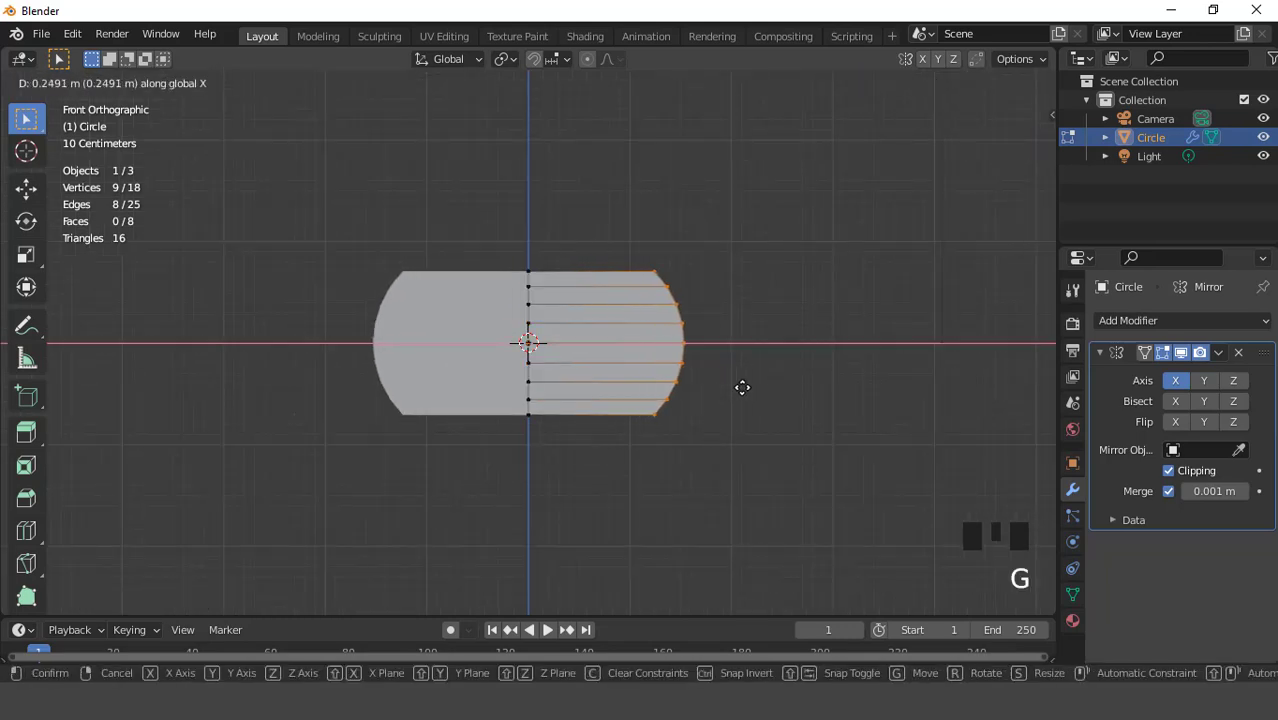
{"action": "left_click", "coordinate": [753, 387]}
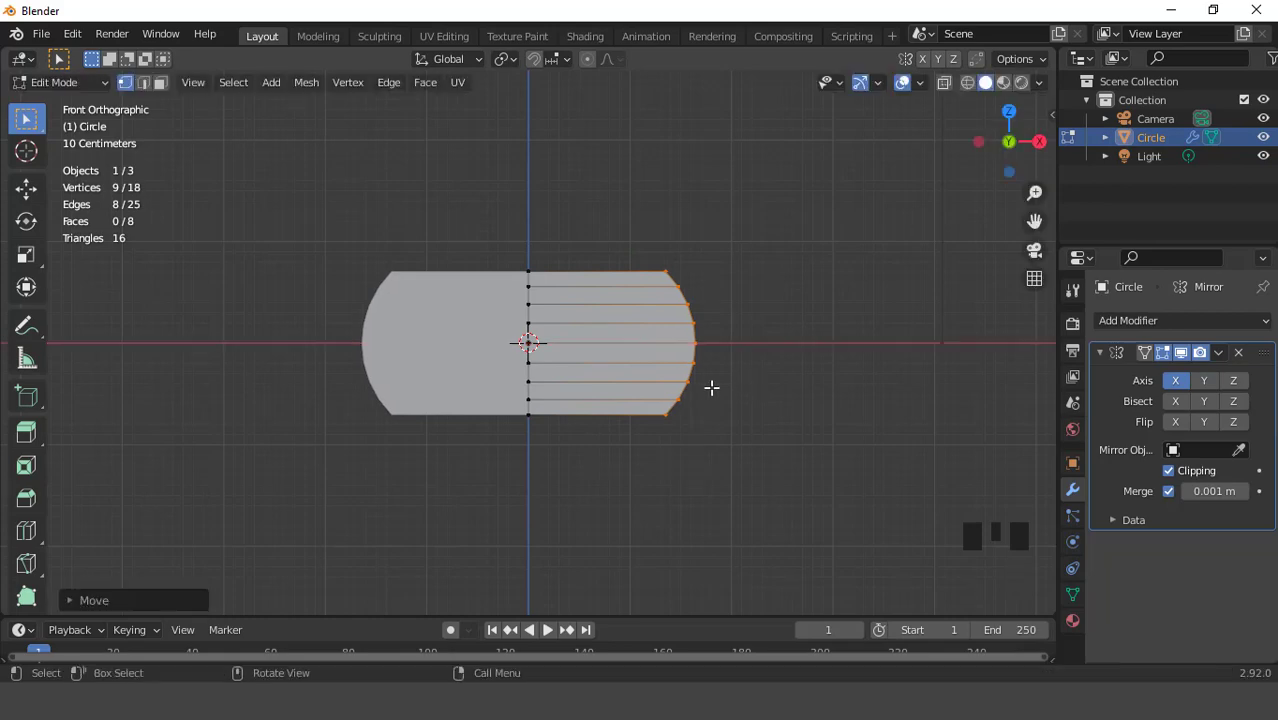
- Apply the Mirror modifier to the widened panel
{"action": "scroll", "coordinate": [710, 385], "scroll_direction": "down", "scroll_amount": 2}
{"action": "middle_click_drag", "start_coordinate": [710, 385], "coordinate": [573, 371]}
{"action": "scroll", "coordinate": [580, 370], "scroll_direction": "up", "scroll_amount": 2}
{"action": "key", "text": "KP_1"}
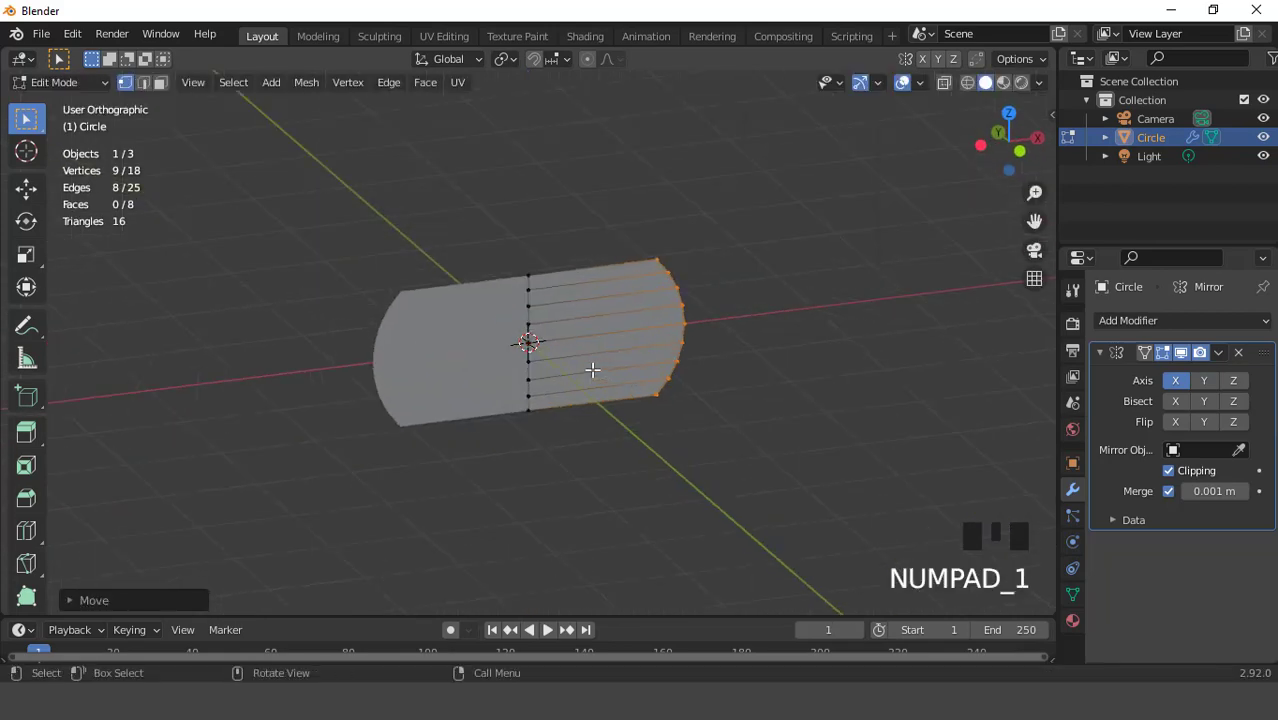
{"action": "scroll", "coordinate": [589, 371], "scroll_direction": "up", "scroll_amount": 2}
{"action": "key", "text": "Tab"}
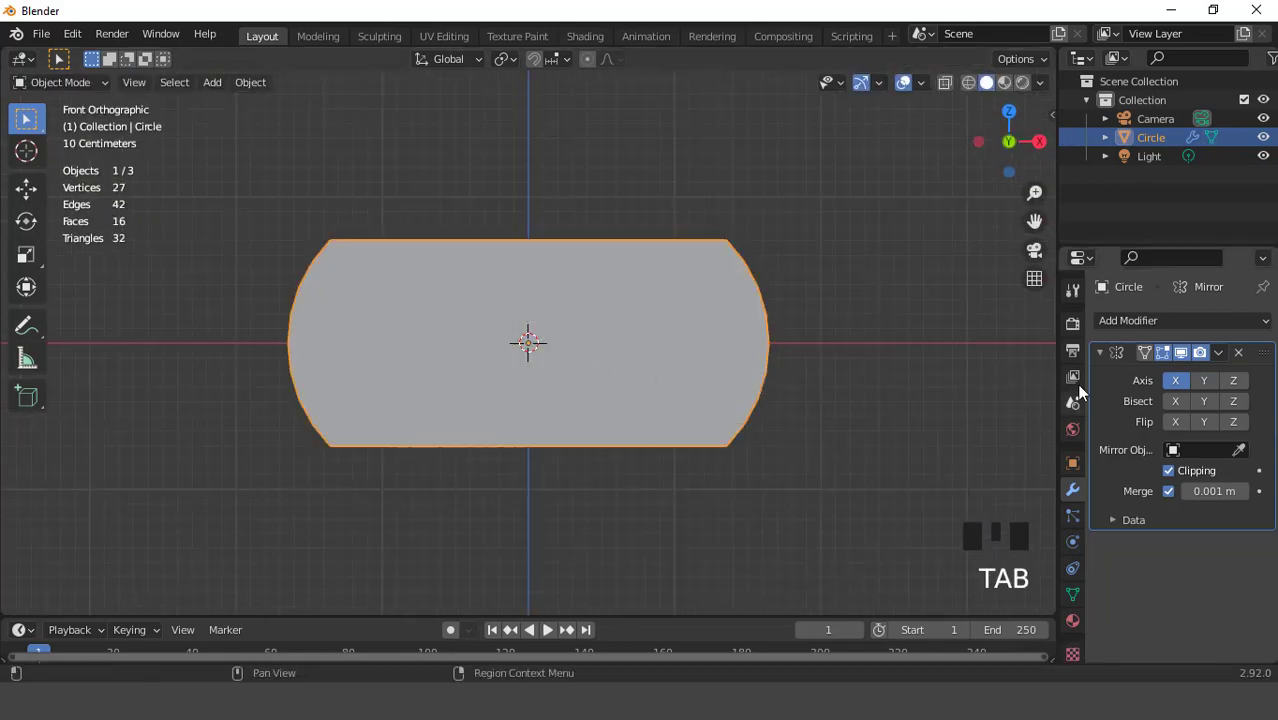
{"action": "left_click", "coordinate": [1218, 354]}
{"action": "left_click", "coordinate": [1165, 369]}
{"action": "scroll", "coordinate": [676, 321], "scroll_direction": "up", "scroll_amount": 2}
{"action": "scroll", "coordinate": [675, 320], "scroll_direction": "down", "scroll_amount": 2}
- Dissolve the vertical edge loop running through the centre of the panel
{"action": "key", "text": "Tab"}
{"action": "scroll", "coordinate": [568, 324], "scroll_direction": "up", "scroll_amount": 1}
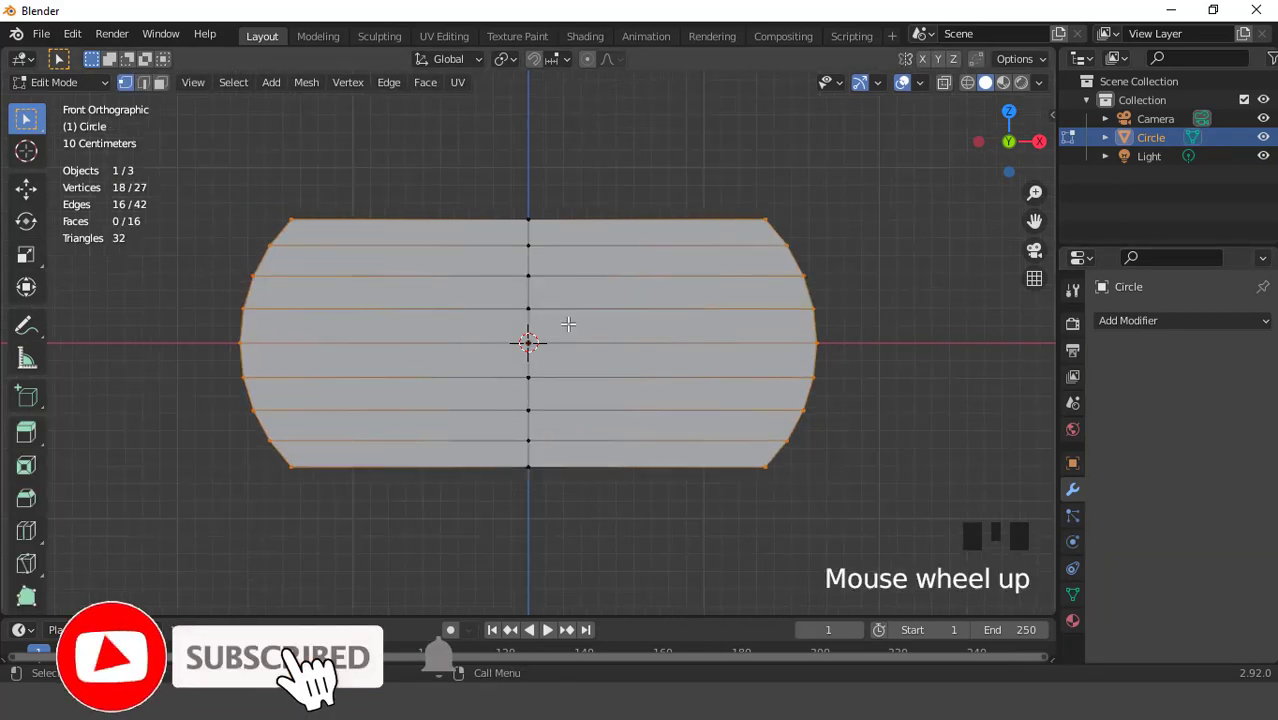
{"action": "key", "text": "2"}
{"action": "left_click", "coordinate": [540, 302], "text": "alt"}
{"action": "scroll", "coordinate": [542, 296], "scroll_direction": "down", "scroll_amount": 2}
{"action": "right_click", "coordinate": [539, 226]}
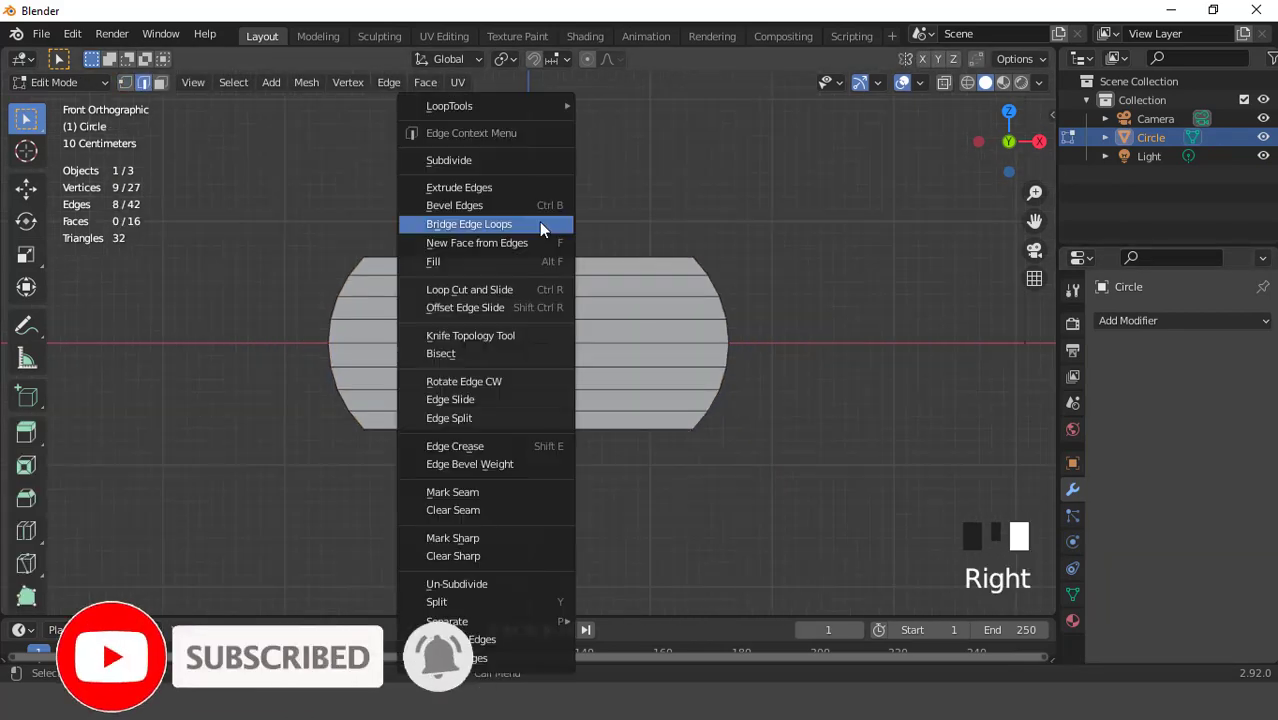
{"action": "left_click", "coordinate": [465, 639]}
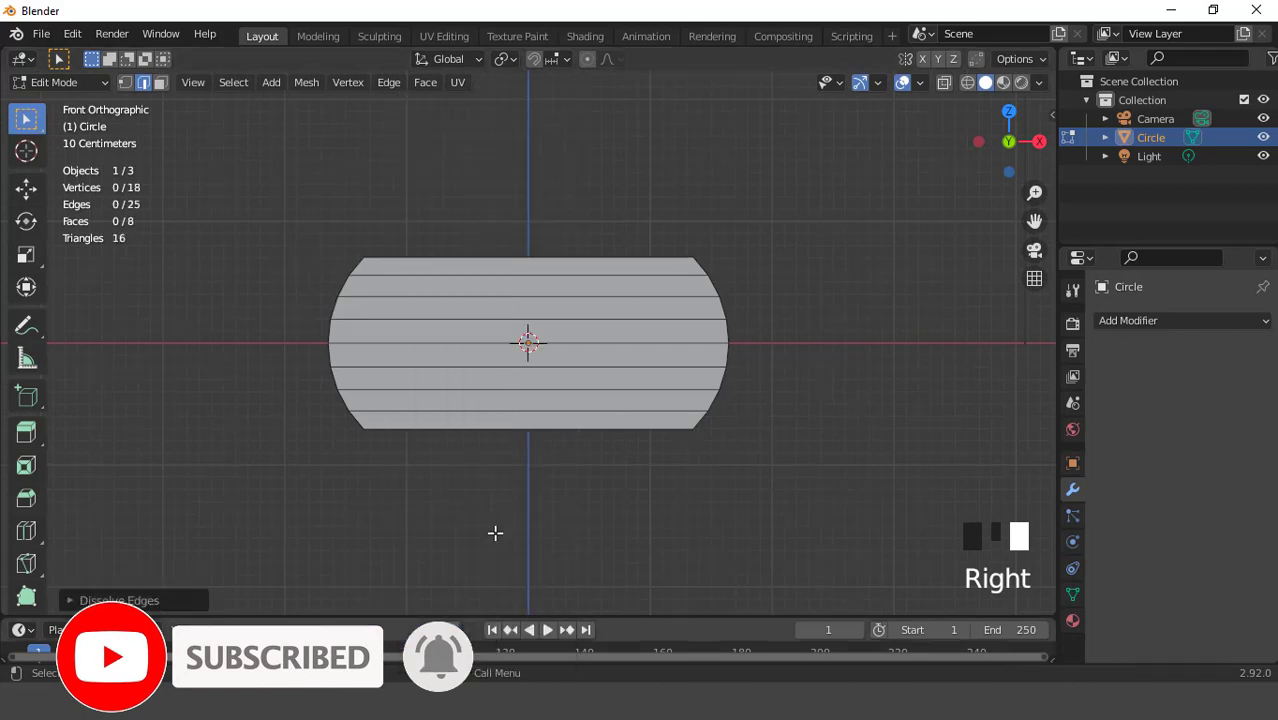
- Add two vertical loop cuts to the panel and scale them apart along X by about 2.47
{"action": "scroll", "coordinate": [579, 385], "scroll_direction": "up", "scroll_amount": 2}
{"action": "scroll", "coordinate": [598, 348], "scroll_direction": "down", "scroll_amount": 1}
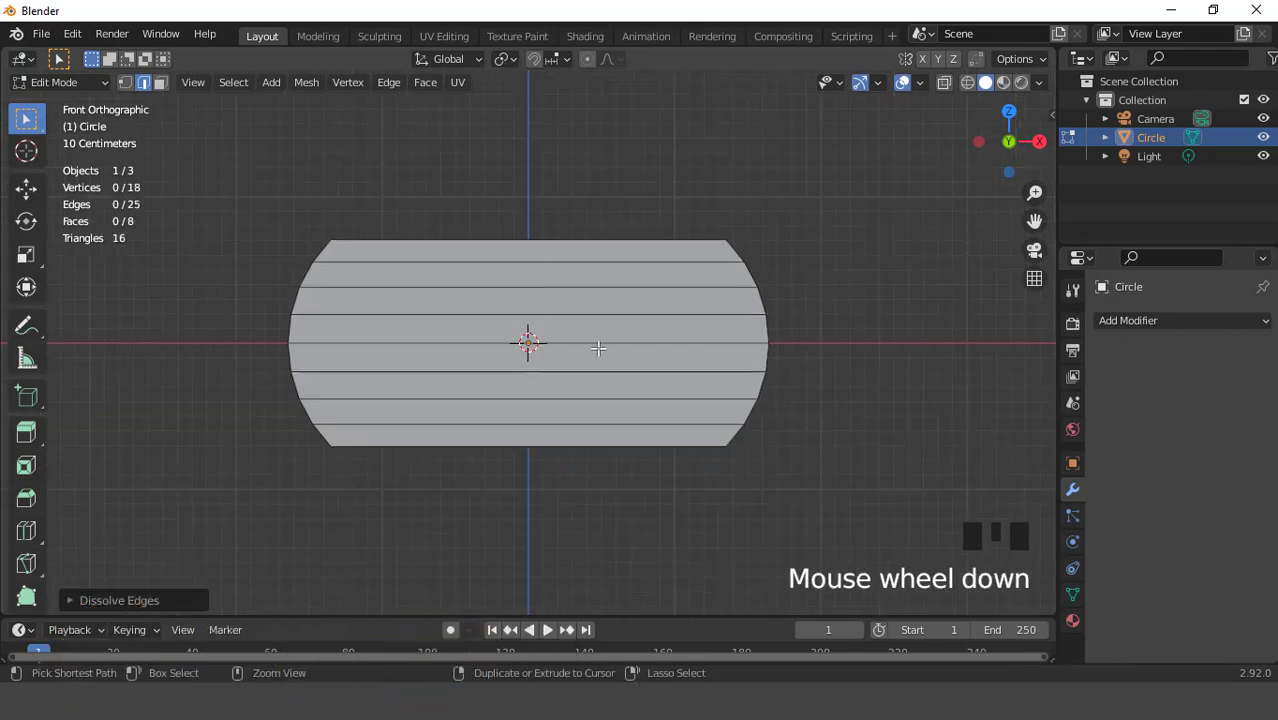
{"action": "key", "text": "ctrl+r"}
{"action": "scroll", "coordinate": [598, 348], "scroll_direction": "up", "scroll_amount": 1}
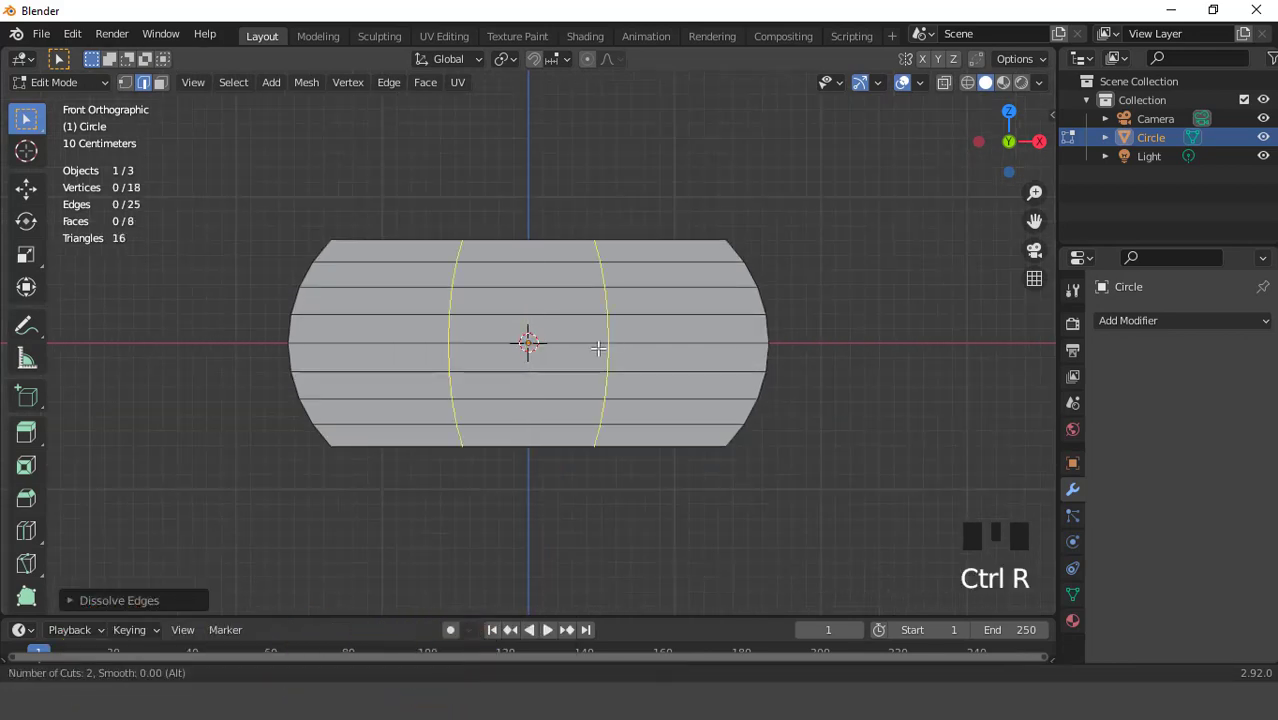
{"action": "left_click", "coordinate": [598, 347]}
{"action": "right_click", "coordinate": [598, 347]}
{"action": "key", "text": "s"}
{"action": "key", "text": "x"}
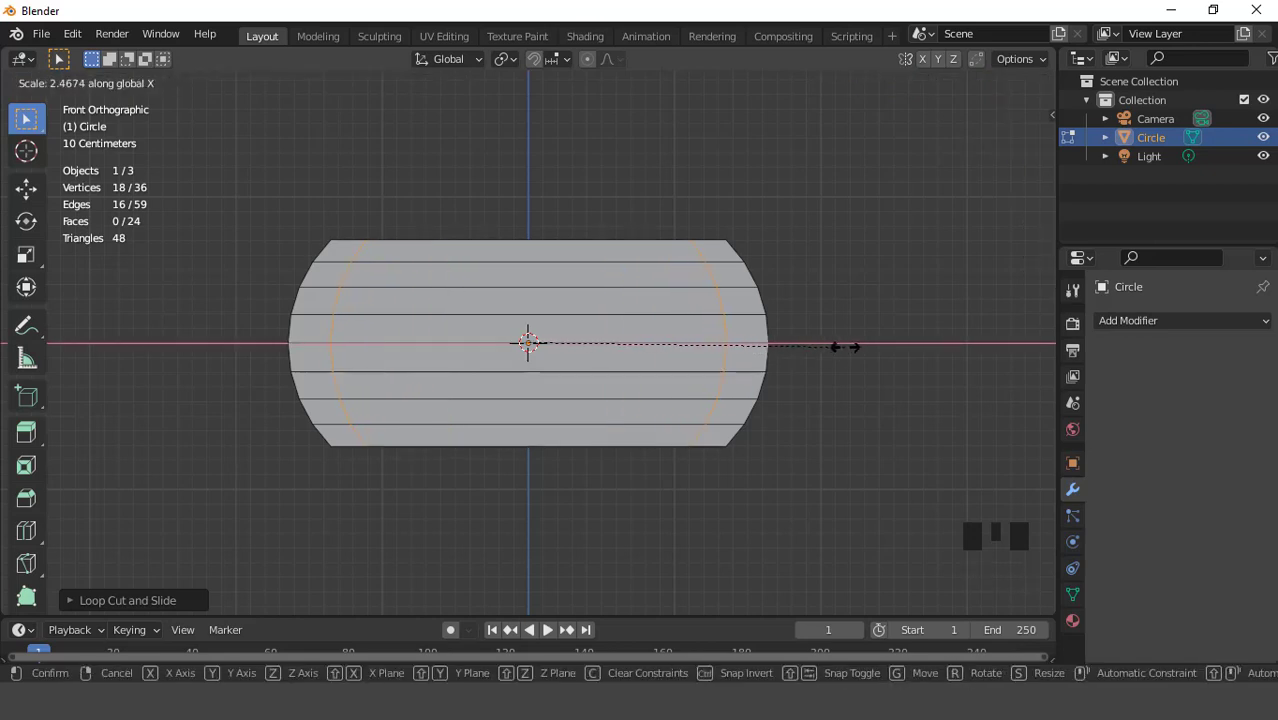
{"action": "left_click", "coordinate": [845, 347]}
- Extrude all of the panel's faces toward negative Y to give it thickness
{"action": "key", "text": "3"}
{"action": "scroll", "coordinate": [836, 346], "scroll_direction": "down", "scroll_amount": 2}
{"action": "middle_click_drag", "start_coordinate": [836, 346], "coordinate": [585, 400]}
{"action": "key", "text": "a"}
{"action": "scroll", "coordinate": [620, 367], "scroll_direction": "up", "scroll_amount": 2}
{"action": "key", "text": "e"}
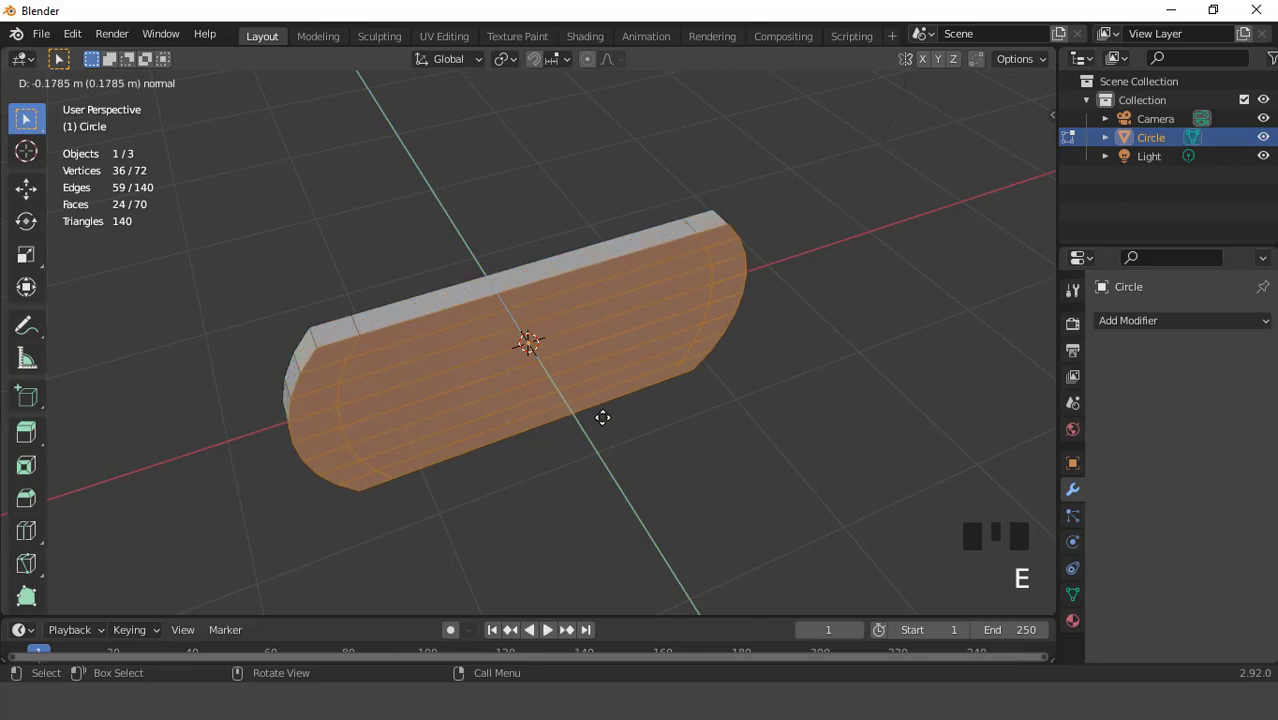
{"action": "left_click", "coordinate": [627, 390]}
{"action": "middle_click_drag", "start_coordinate": [627, 390], "coordinate": [522, 345]}
{"action": "key", "text": "KP_3"}
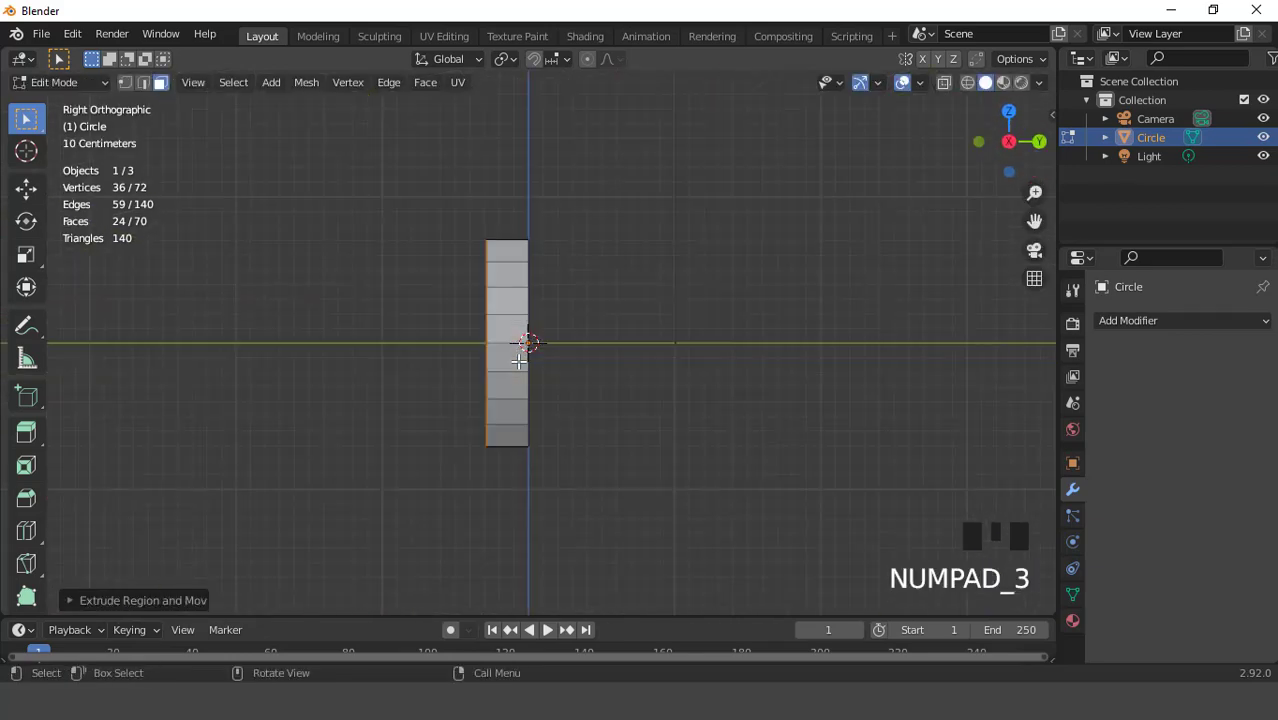
{"action": "key", "text": "KP_1"}
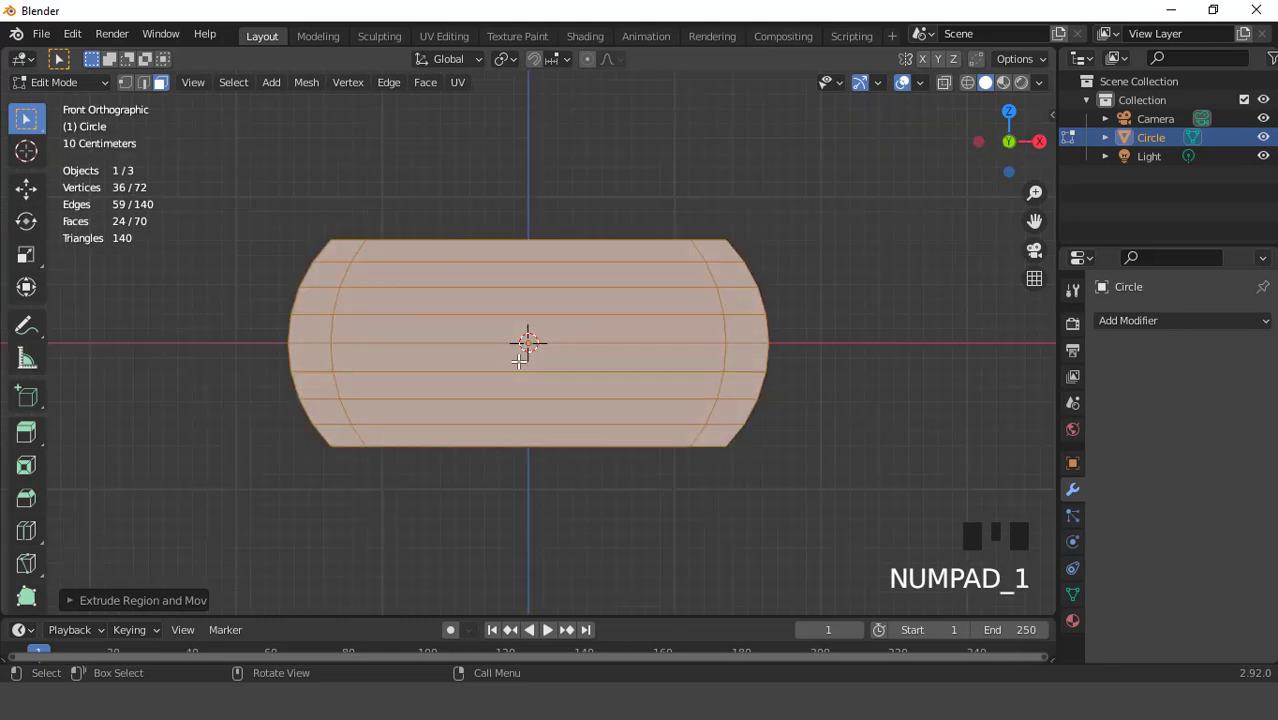
- Extrude the panel's U-shaped band of front faces along its lower edge and lower sides forward to form the seat and two arms
{"action": "left_click", "coordinate": [754, 331]}
{"action": "left_click", "coordinate": [748, 383], "text": "shift"}
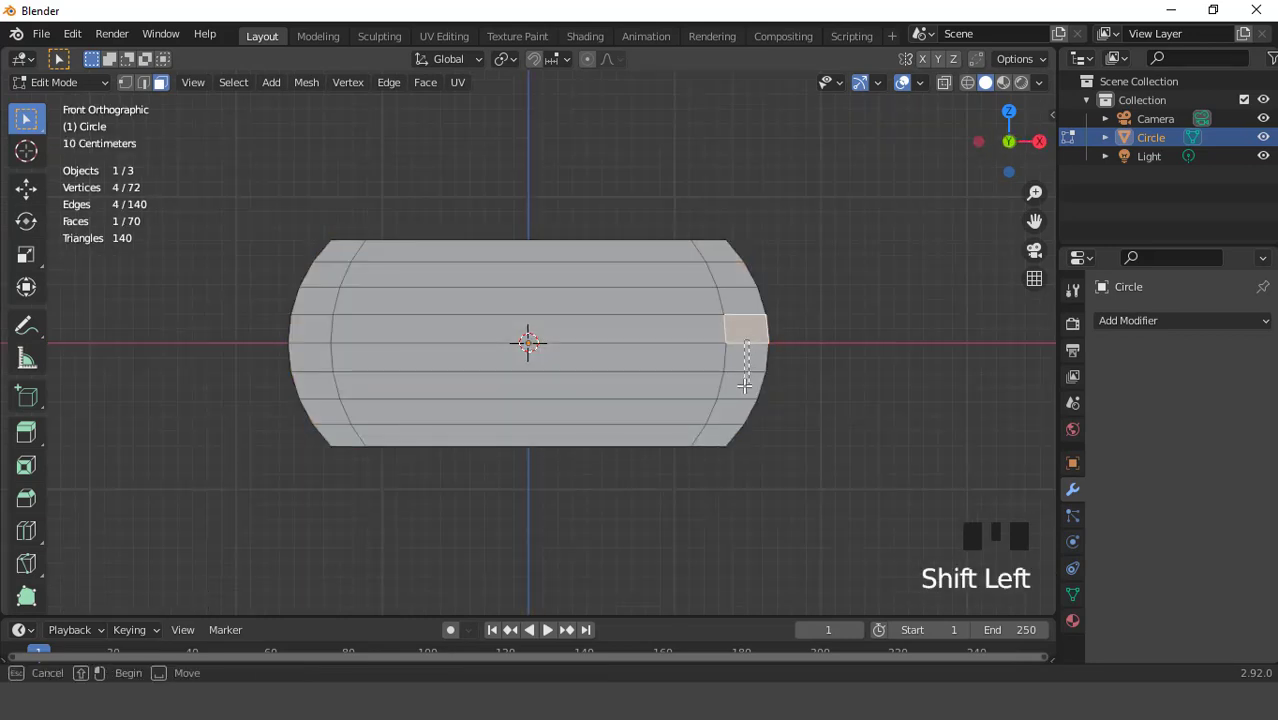
{"action": "left_click", "coordinate": [717, 434], "text": "shift"}
{"action": "left_click", "coordinate": [656, 433], "text": "shift"}
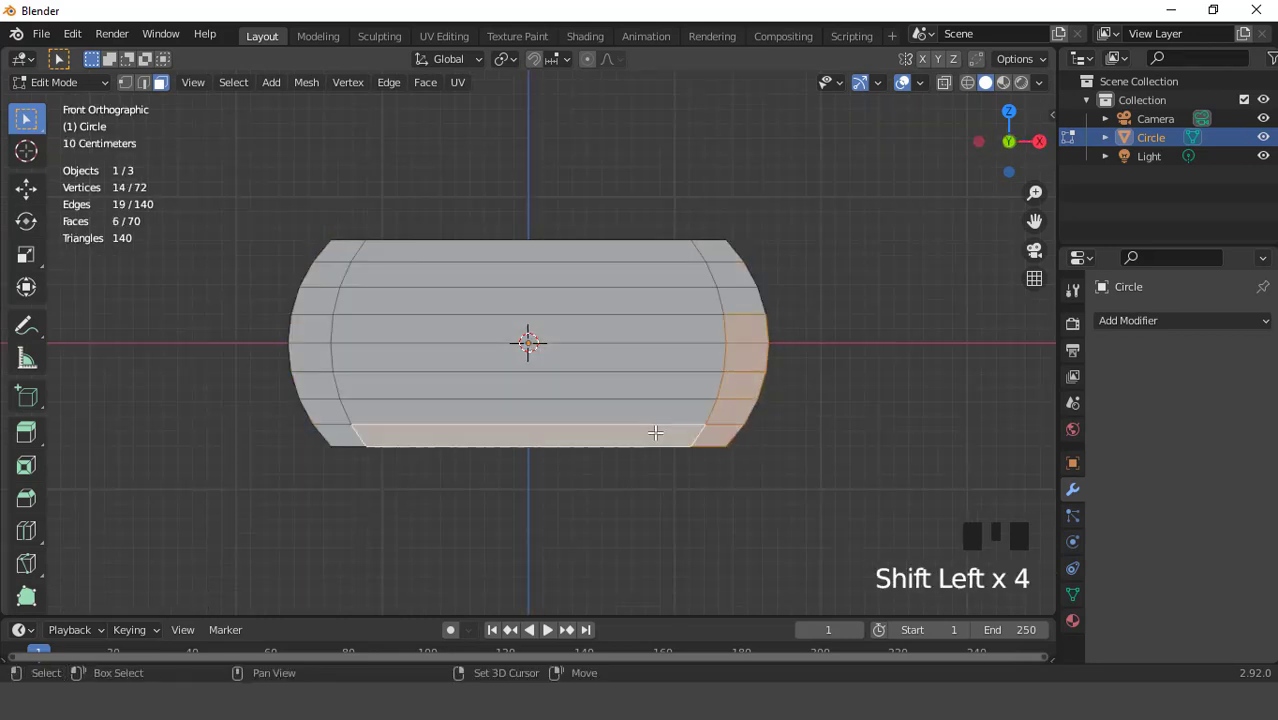
{"action": "left_click", "coordinate": [333, 404], "text": "shift"}
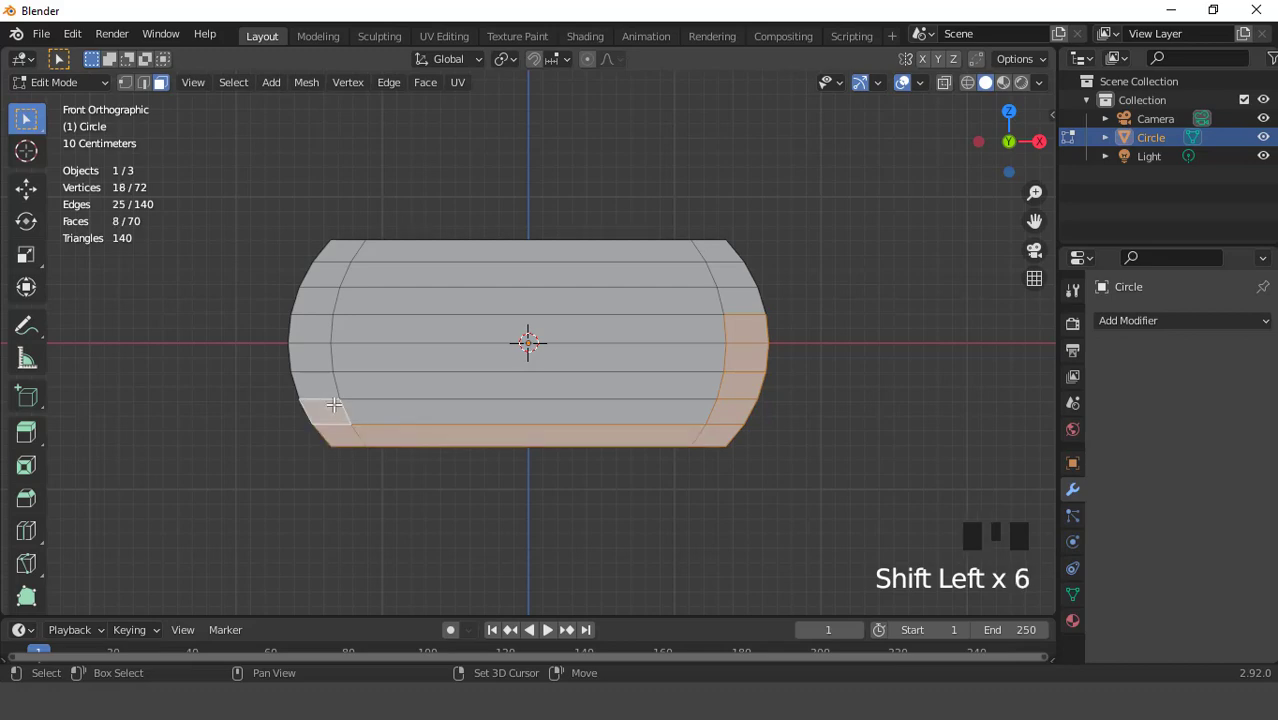
{"action": "left_click", "coordinate": [309, 357], "text": "shift"}
{"action": "left_click", "coordinate": [310, 330], "text": "shift"}
{"action": "scroll", "coordinate": [533, 334], "scroll_direction": "down", "scroll_amount": 2}
{"action": "middle_click_drag", "start_coordinate": [533, 334], "coordinate": [593, 428]}
{"action": "key", "text": "e"}
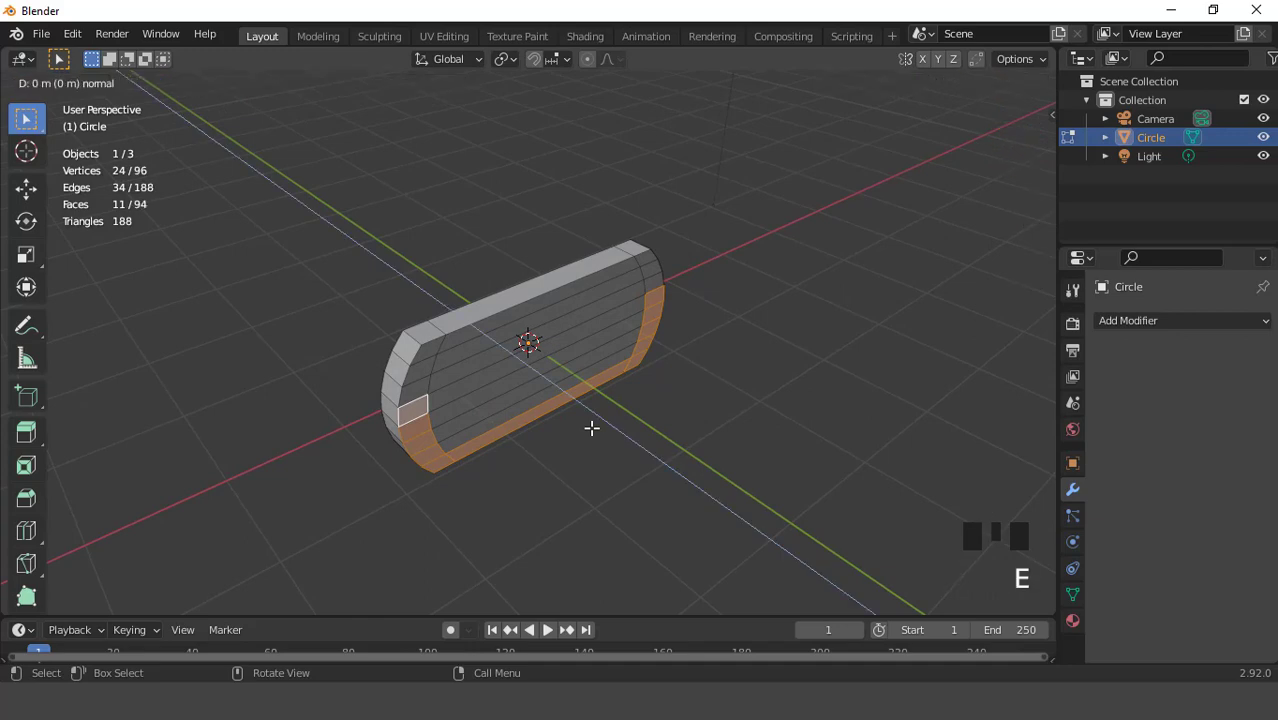
{"action": "left_click", "coordinate": [633, 460]}
{"action": "middle_click_drag", "start_coordinate": [633, 460], "coordinate": [430, 426]}
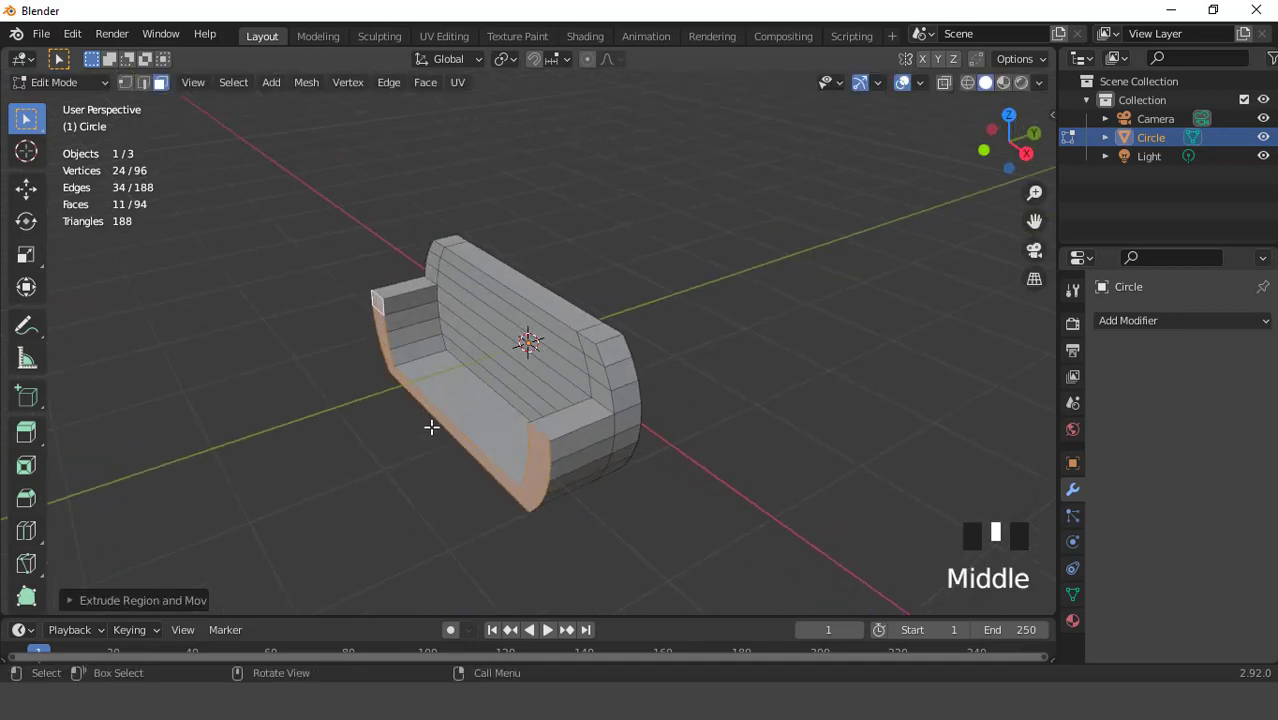
- Move the extruded front faces of the seat and arms further along negative Y to deepen the sofa
{"action": "key", "text": "KP_7"}
{"action": "key", "text": "g"}
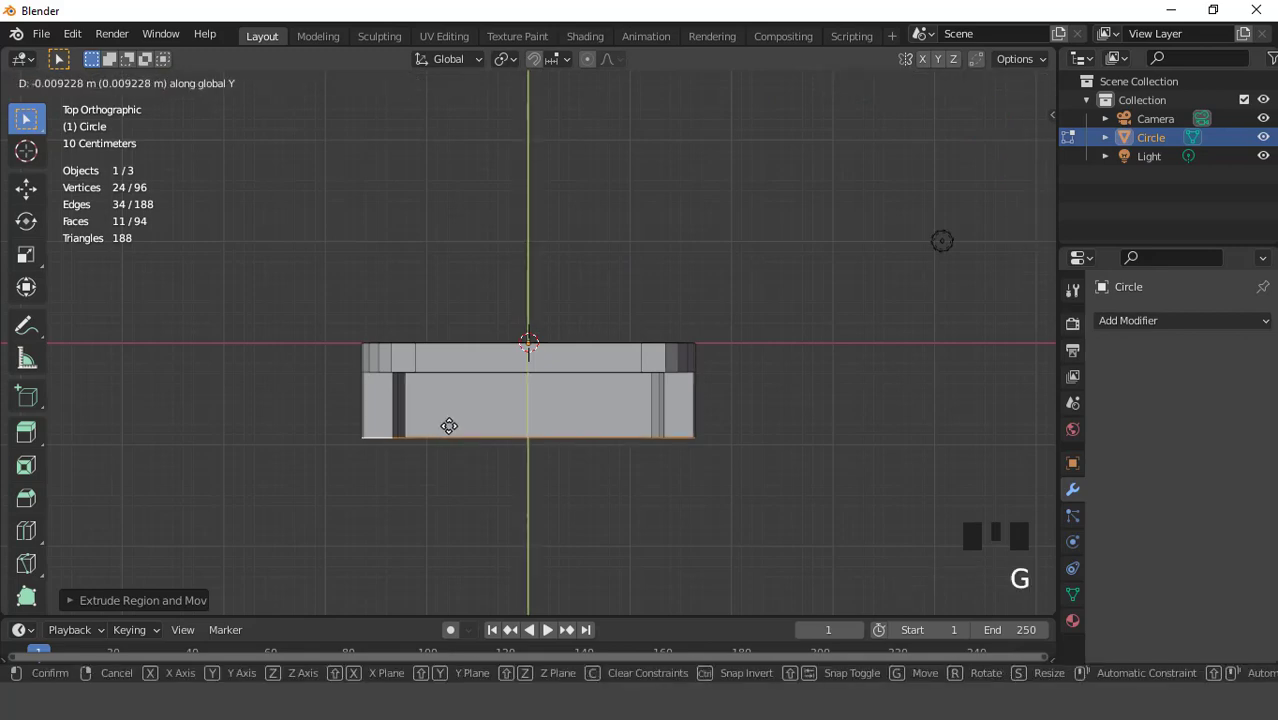
{"action": "left_click", "coordinate": [456, 445]}
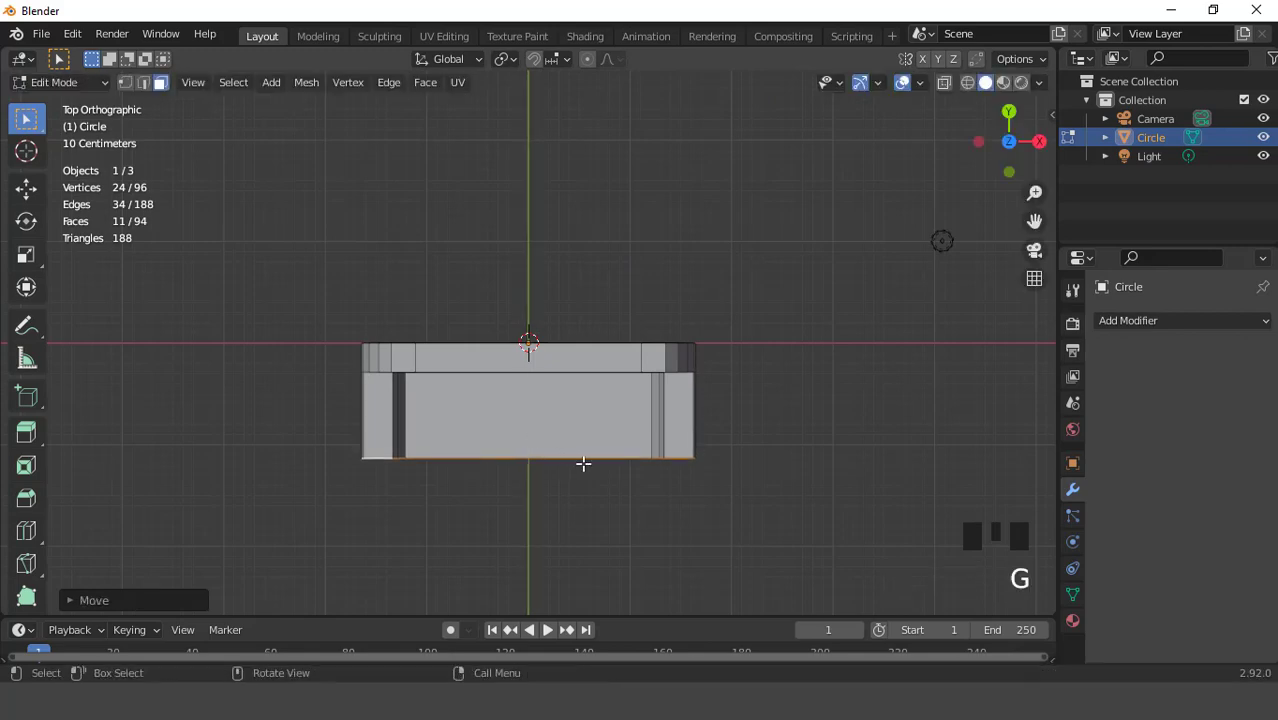
{"action": "middle_click_drag", "start_coordinate": [583, 464], "coordinate": [655, 290]}
{"action": "middle_click_drag", "start_coordinate": [692, 414], "coordinate": [619, 234]}
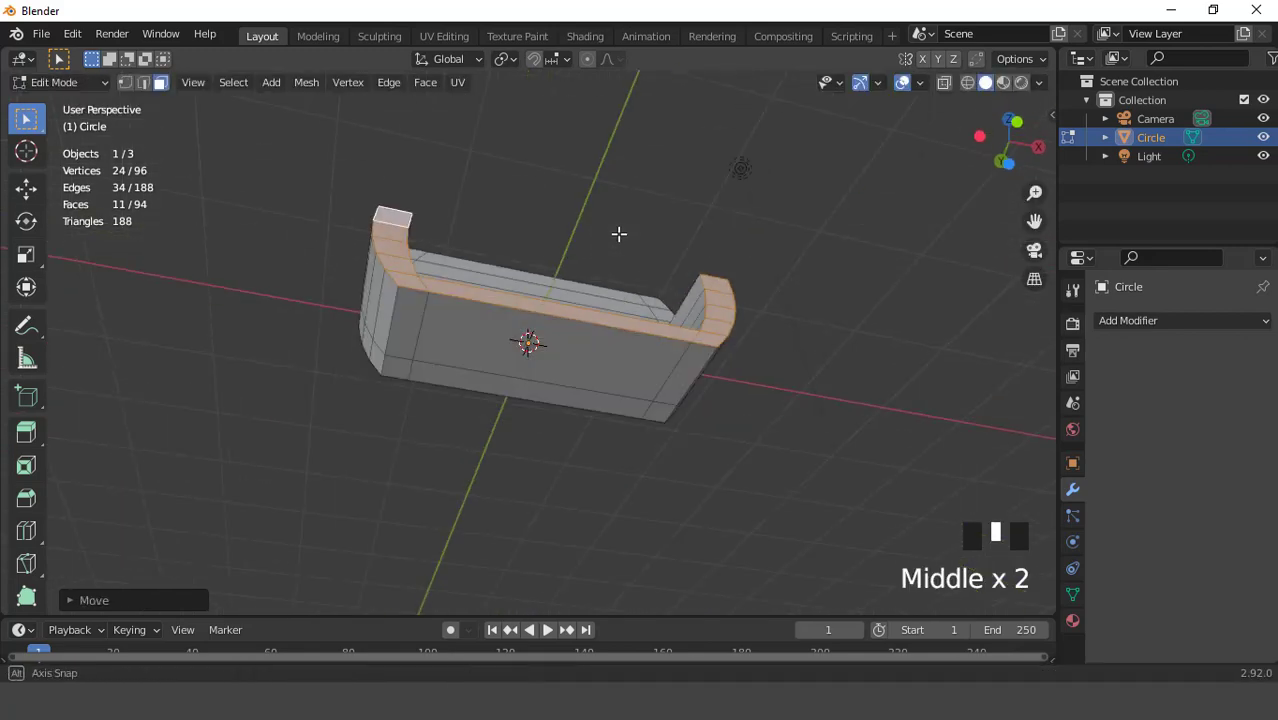
- Select the six underside faces of the sofa and move them about 0.064 m down along Z
{"action": "key", "text": "KP_1"}
{"action": "scroll", "coordinate": [595, 332], "scroll_direction": "up", "scroll_amount": 2}
{"action": "scroll", "coordinate": [599, 383], "scroll_direction": "down", "scroll_amount": 1}
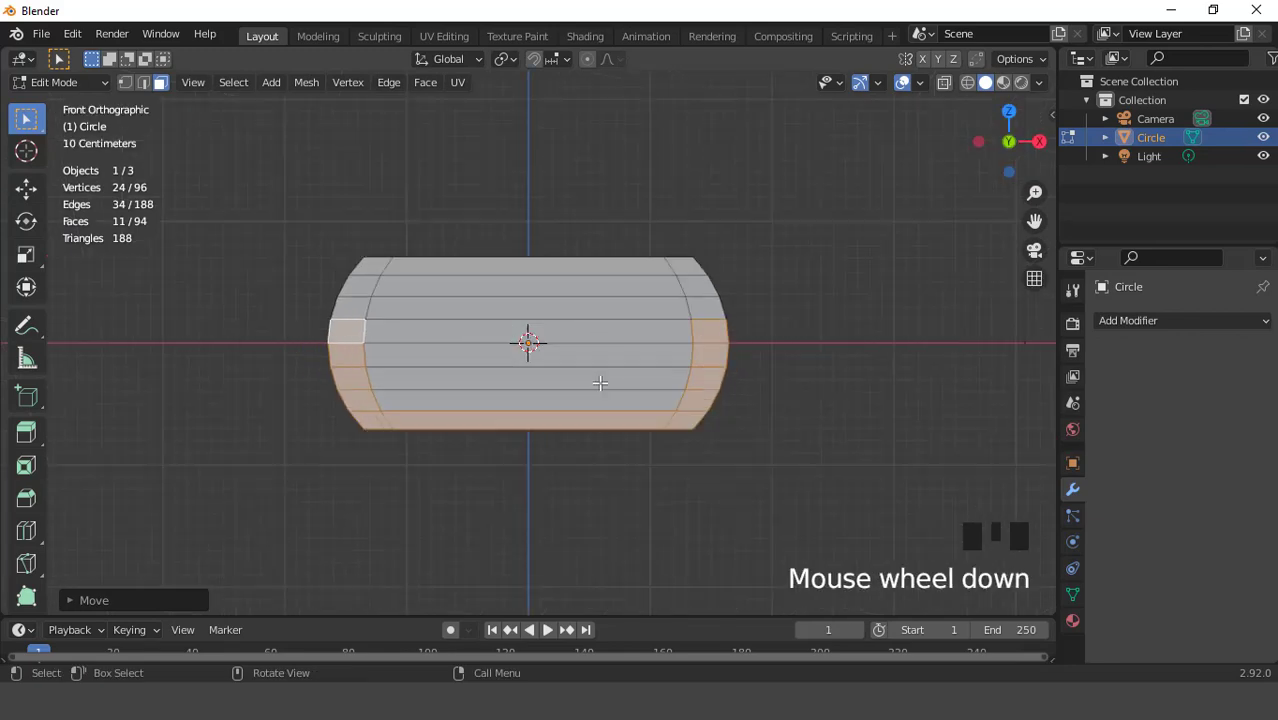
{"action": "middle_click_drag", "start_coordinate": [599, 383], "coordinate": [585, 271]}
{"action": "left_click", "coordinate": [587, 346]}
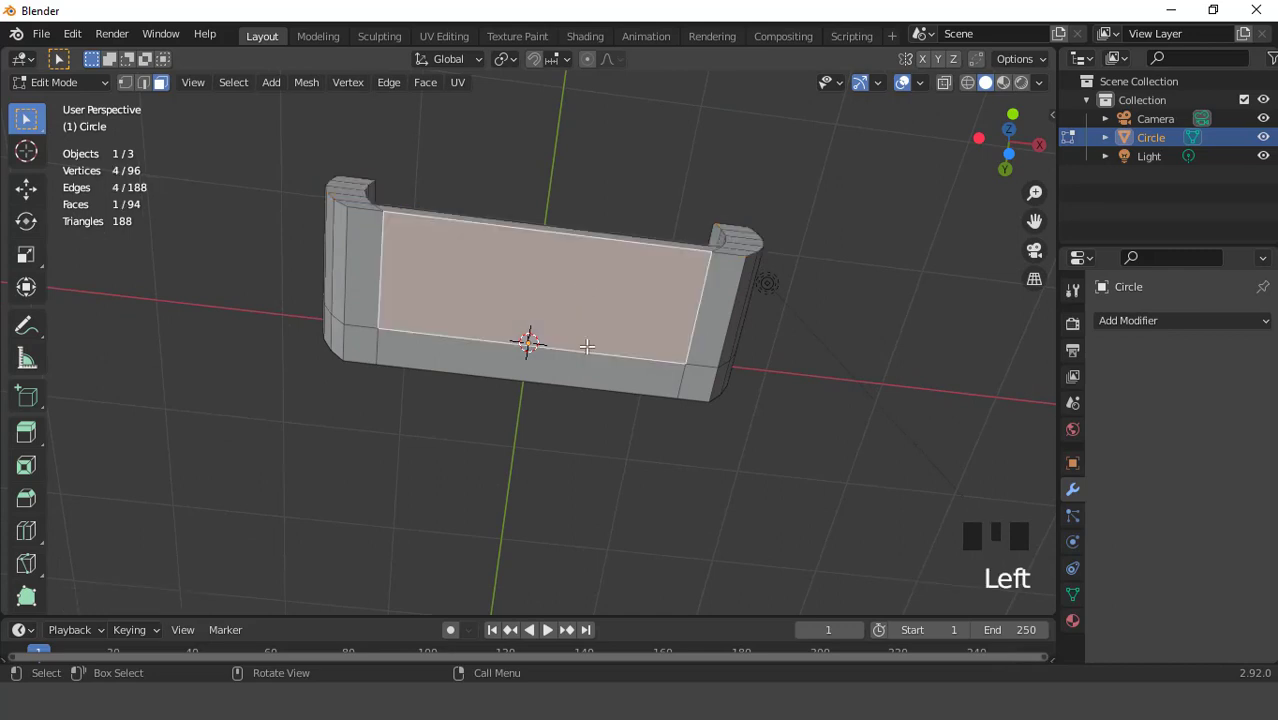
{"action": "left_click", "coordinate": [633, 373], "text": "shift"}
{"action": "left_click", "coordinate": [694, 375], "text": "shift"}
{"action": "left_click", "coordinate": [714, 310], "text": "shift"}
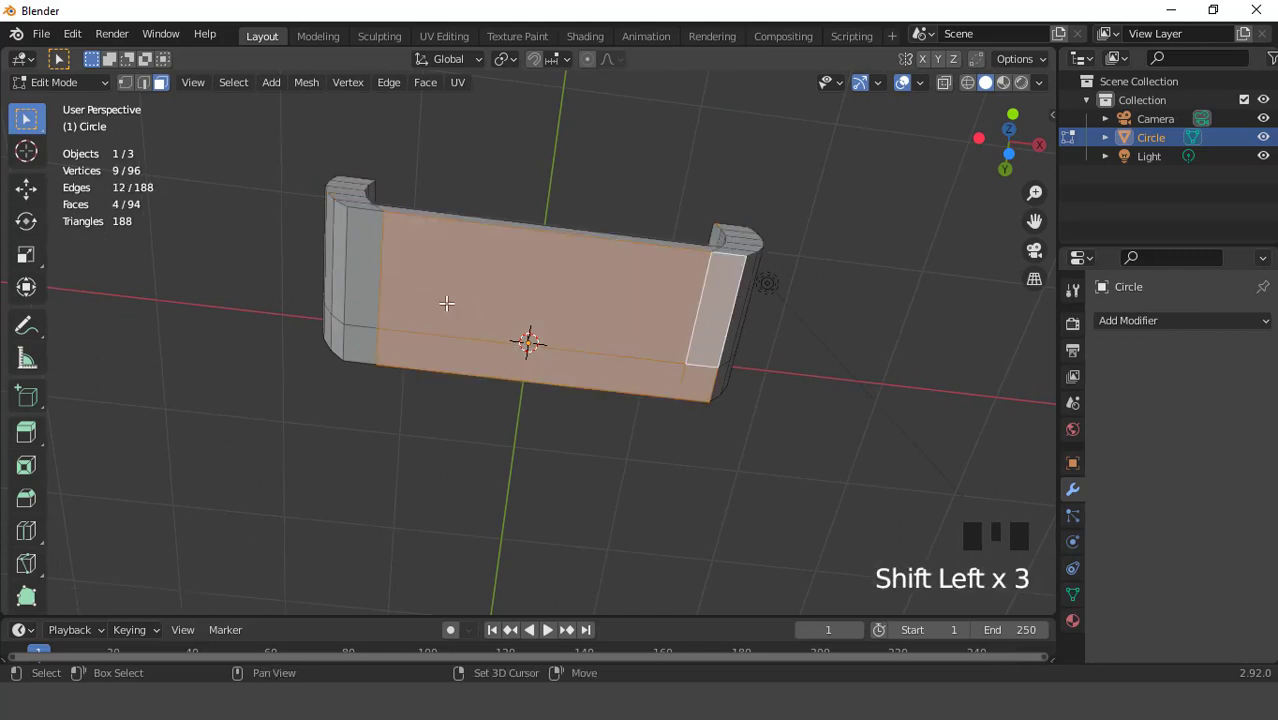
{"action": "left_click", "coordinate": [363, 272], "text": "shift"}
{"action": "left_click", "coordinate": [359, 348], "text": "shift"}
{"action": "key", "text": "KP_1"}
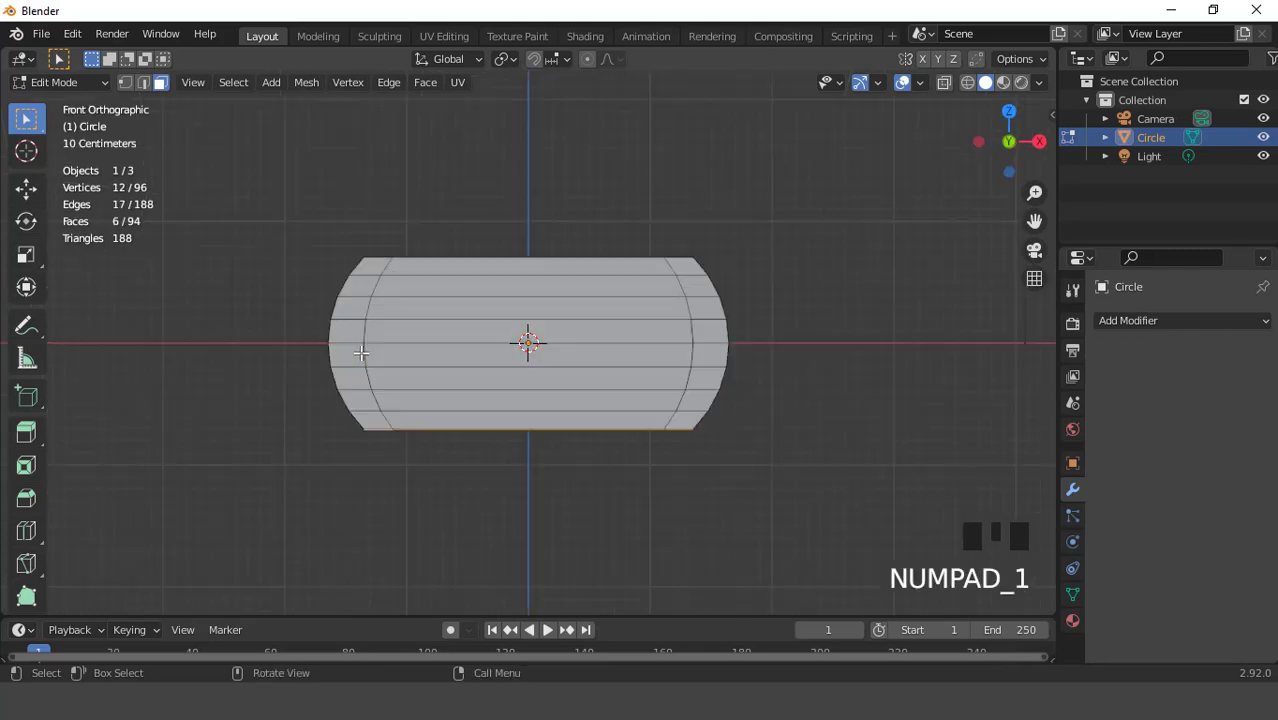
{"action": "scroll", "coordinate": [636, 312], "scroll_direction": "up", "scroll_amount": 1}
{"action": "key", "text": "g"}
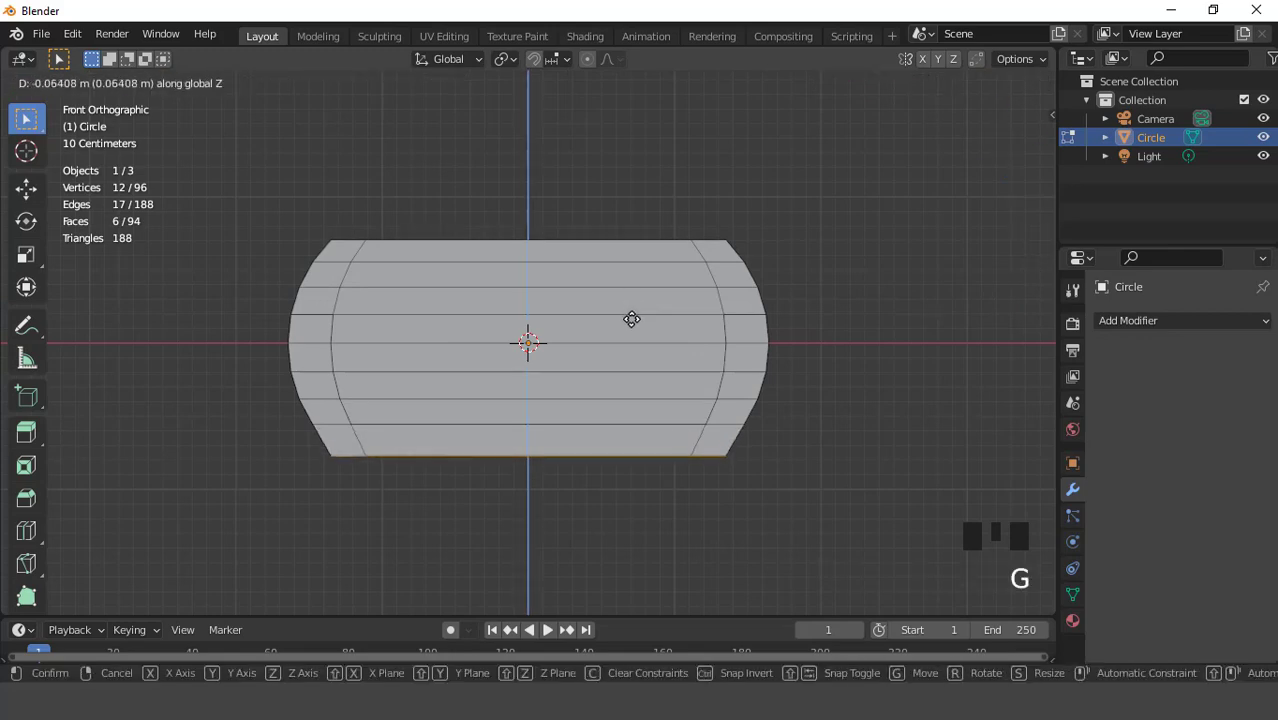
{"action": "left_click", "coordinate": [631, 319]}
{"action": "middle_click_drag", "start_coordinate": [633, 314], "coordinate": [599, 345]}
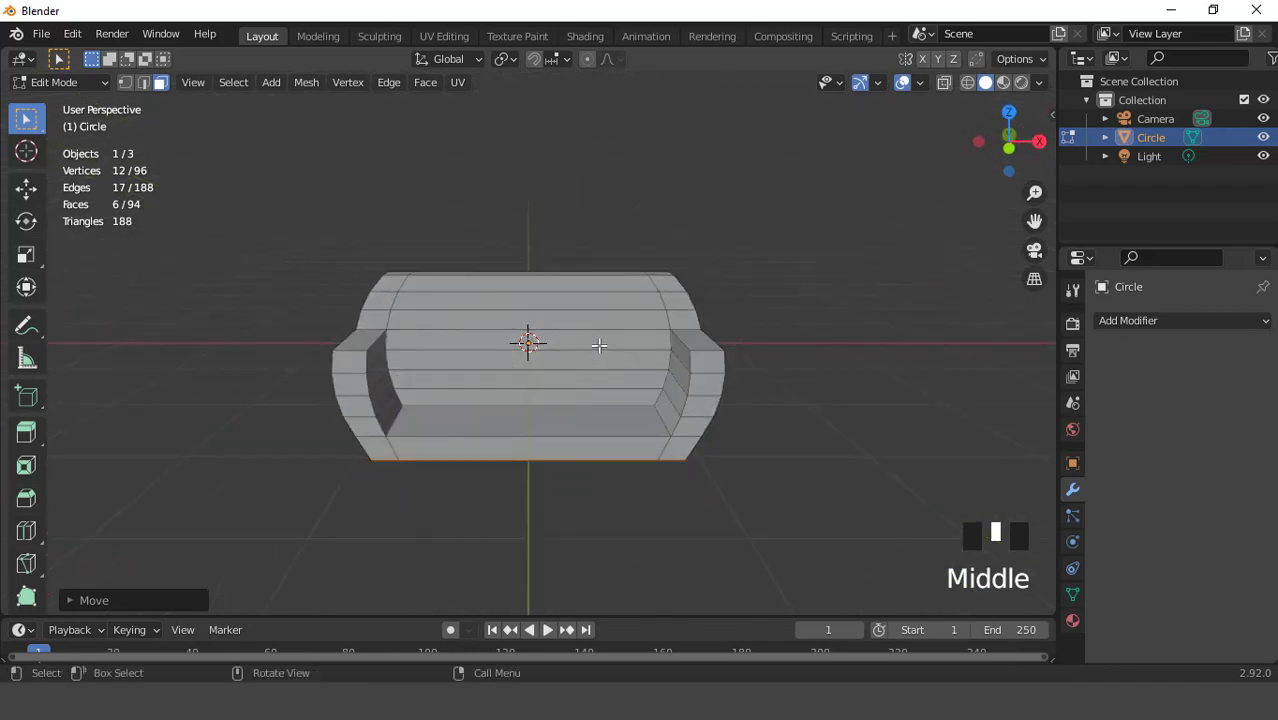
- Select all faces on the rear of the backrest and move them about 0.038 m along positive Y
{"action": "key", "text": "KP_1"}
{"action": "scroll", "coordinate": [604, 342], "scroll_direction": "up", "scroll_amount": 2}
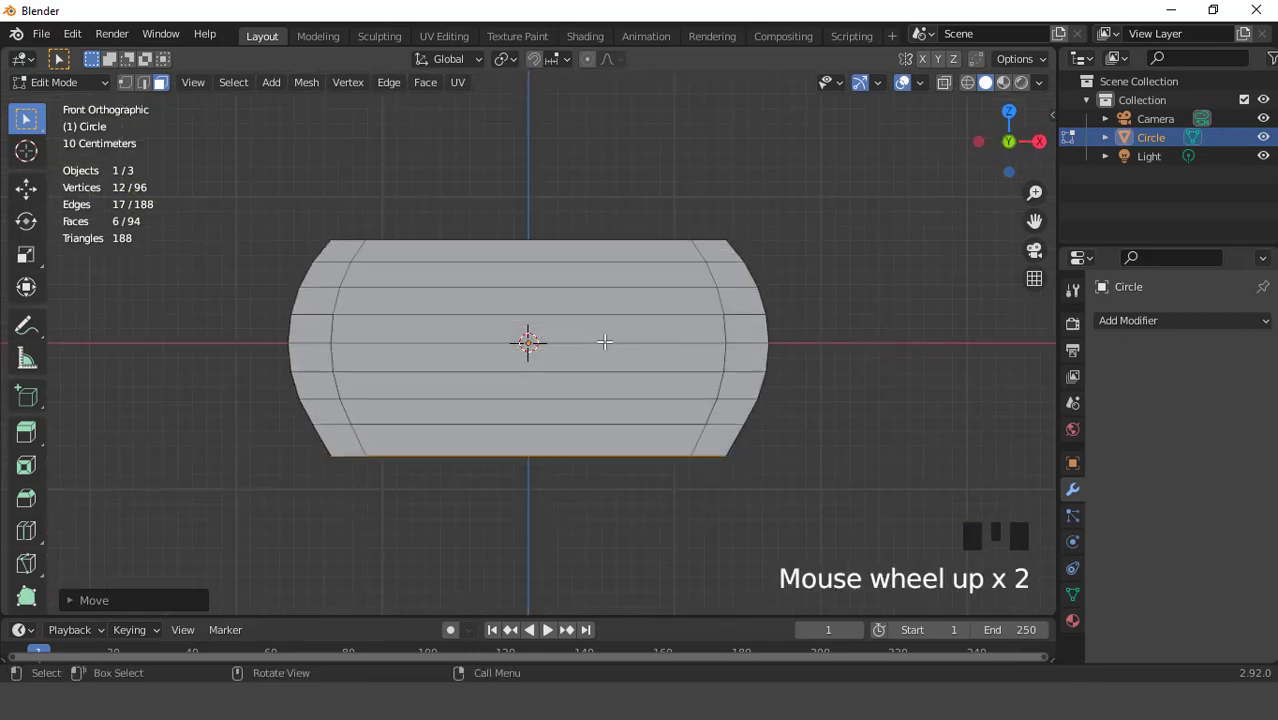
{"action": "key", "text": "Tab"}
{"action": "scroll", "coordinate": [676, 357], "scroll_direction": "down", "scroll_amount": 2}
{"action": "middle_click_drag", "start_coordinate": [676, 357], "coordinate": [665, 391]}
{"action": "key", "text": "ctrl+KP_1"}
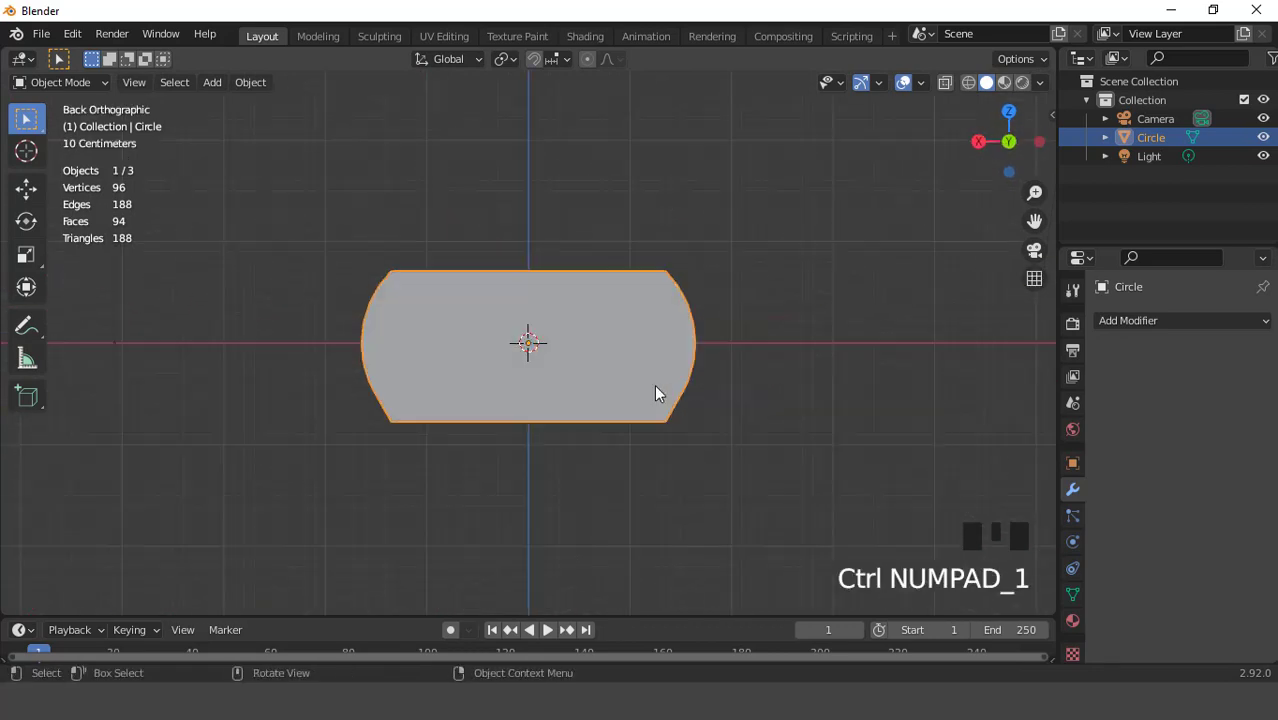
{"action": "key", "text": "Tab"}
{"action": "scroll", "coordinate": [585, 339], "scroll_direction": "up", "scroll_amount": 1}
{"action": "scroll", "coordinate": [585, 339], "scroll_direction": "down", "scroll_amount": 2}
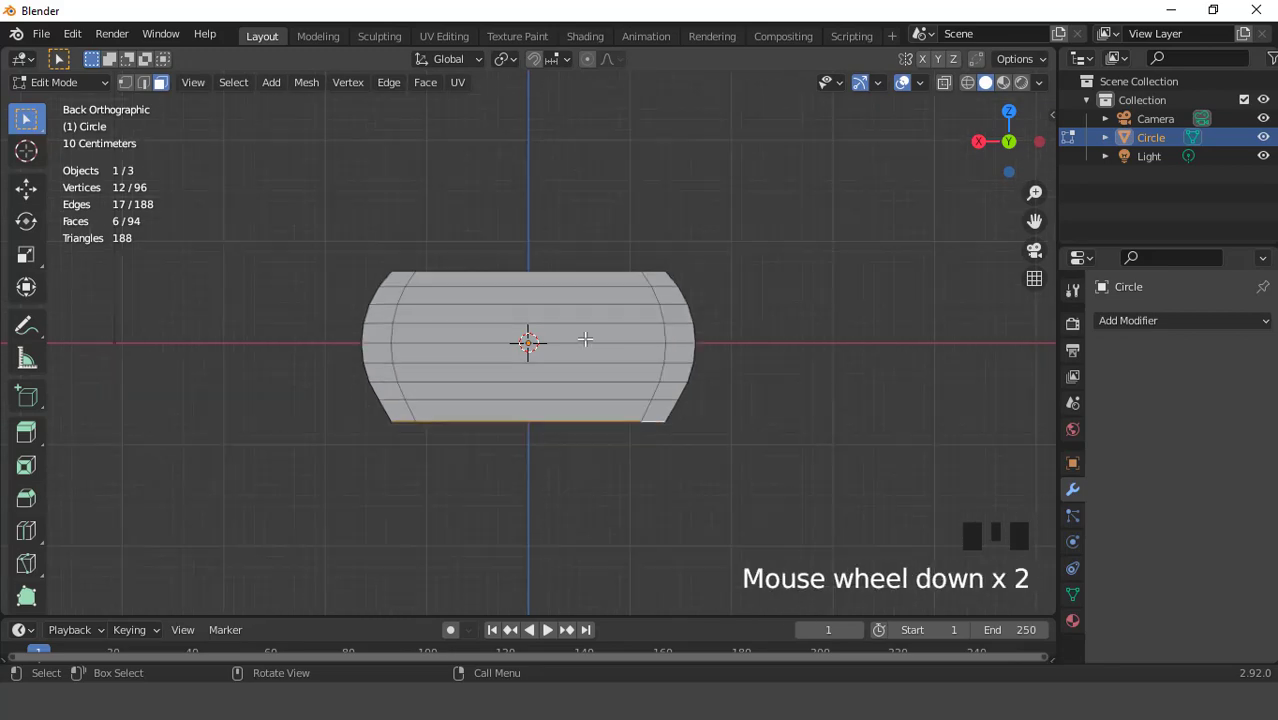
{"action": "left_click_drag", "start_coordinate": [197, 212], "coordinate": [759, 463]}
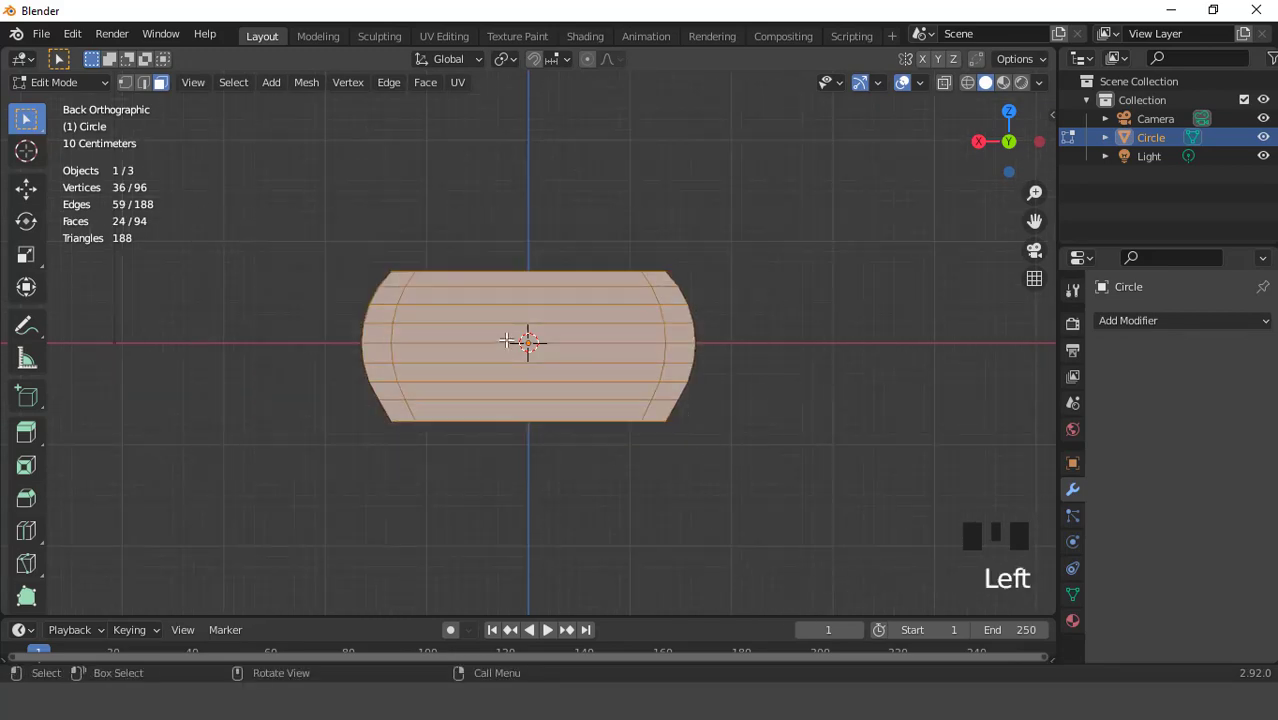
{"action": "middle_click_drag", "start_coordinate": [759, 463], "coordinate": [649, 495]}
{"action": "key", "text": "KP_7"}
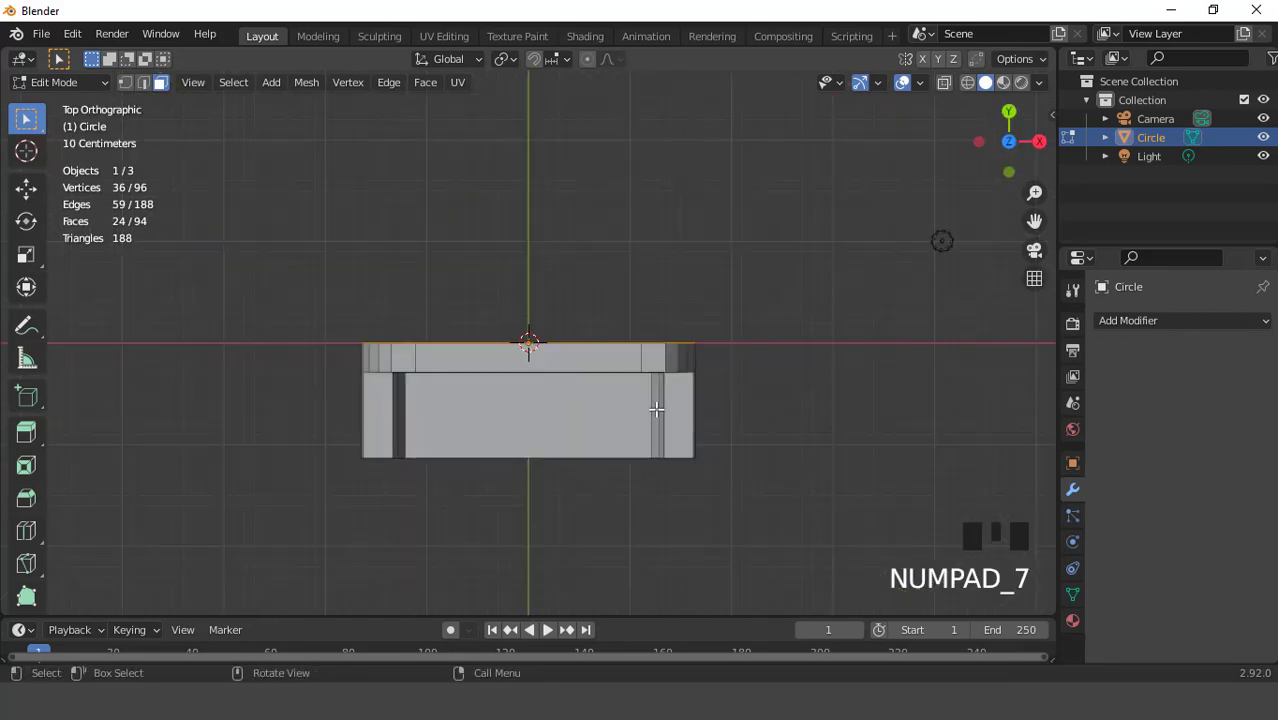
{"action": "scroll", "coordinate": [656, 408], "scroll_direction": "up", "scroll_amount": 1}
{"action": "key", "text": "g"}
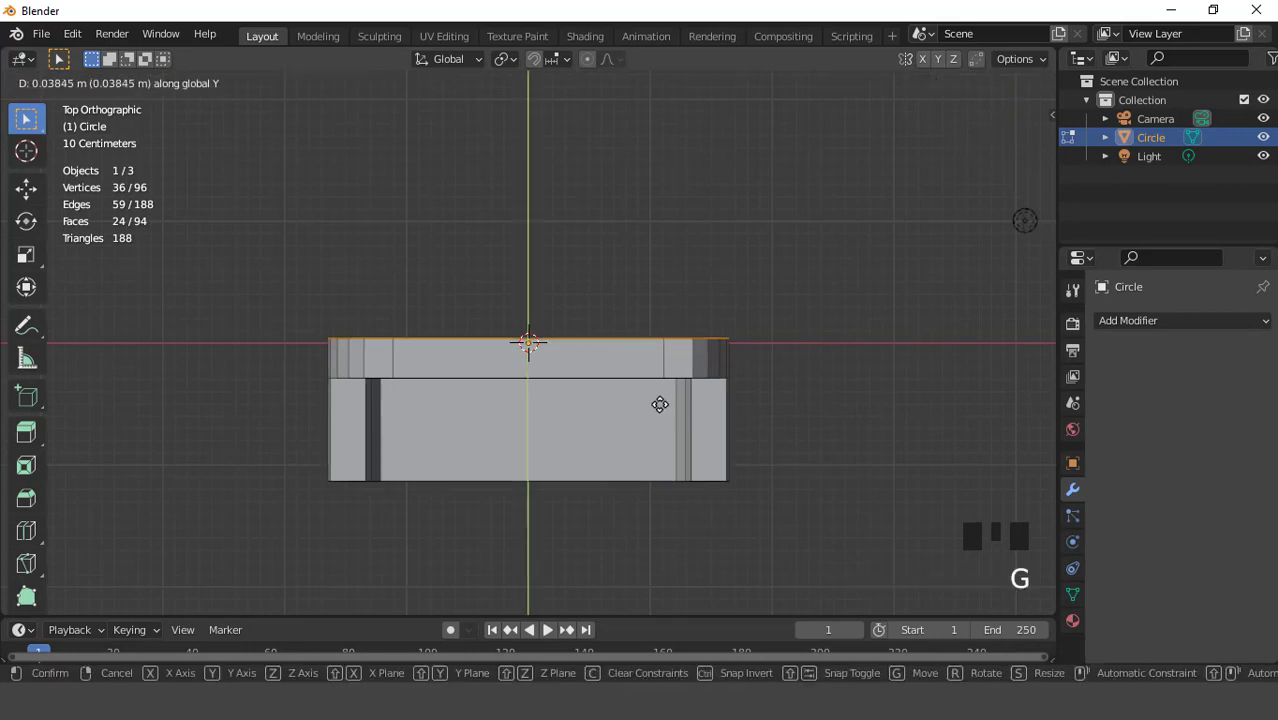
{"action": "left_click", "coordinate": [660, 404]}
{"action": "scroll", "coordinate": [656, 398], "scroll_direction": "down", "scroll_amount": 2}
{"action": "middle_click_drag", "start_coordinate": [656, 398], "coordinate": [571, 320]}
- Add a Subdivision Surface modifier to the sofa in Object Mode
{"action": "key", "text": "Tab"}
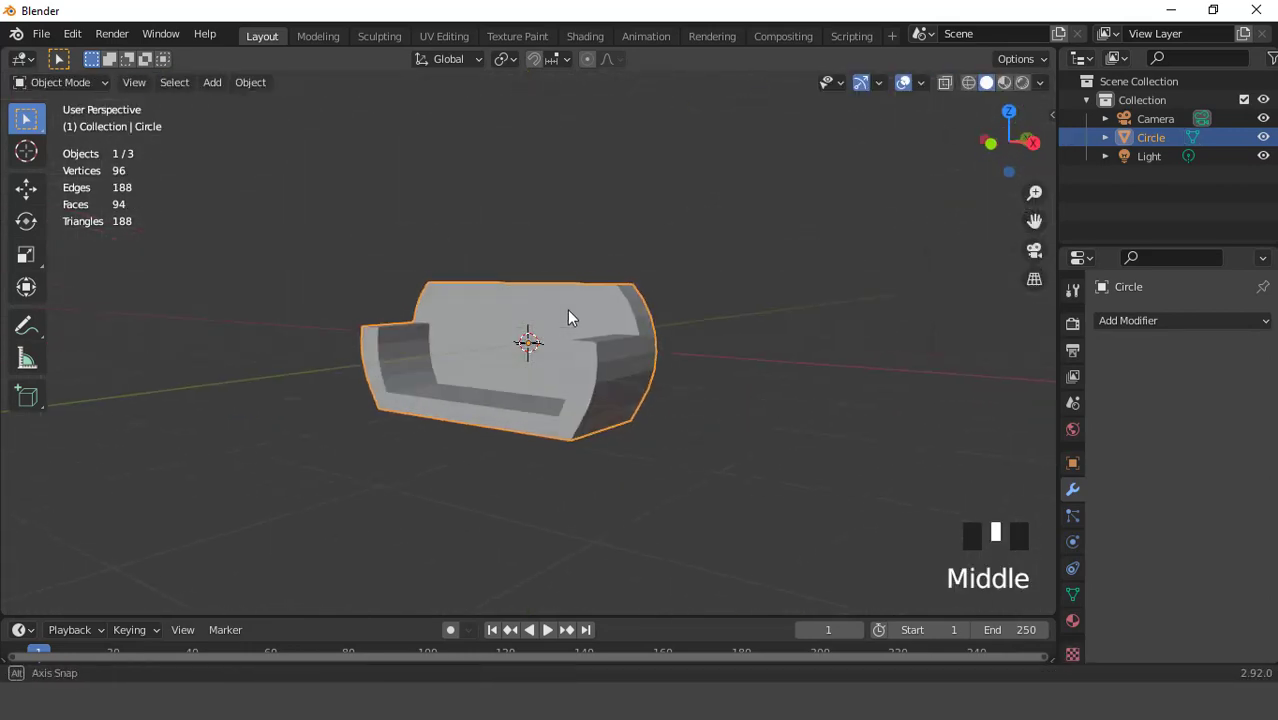
{"action": "left_click", "coordinate": [1116, 322]}
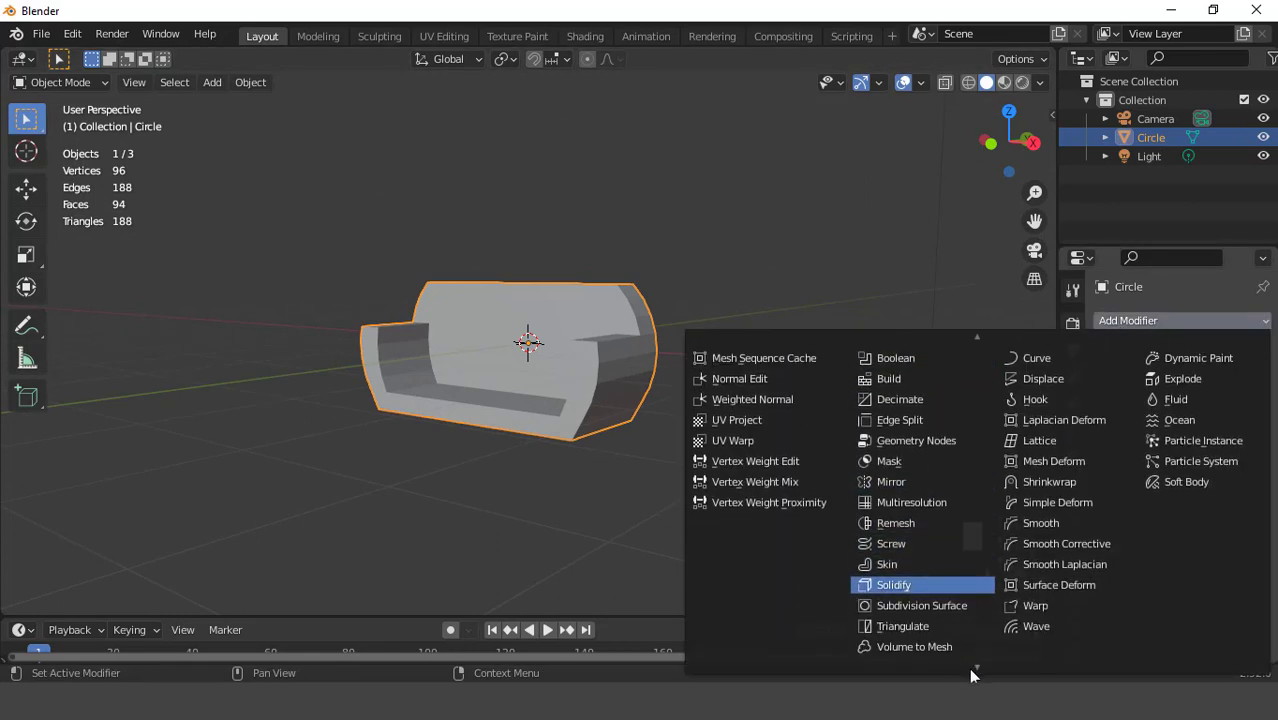
{"action": "left_click", "coordinate": [926, 574]}
{"action": "middle_click_drag", "start_coordinate": [700, 440], "coordinate": [599, 329]}
{"action": "scroll", "coordinate": [638, 334], "scroll_direction": "up", "scroll_amount": 4}
- Add seven evenly spaced vertical loop cuts across the width of the backrest and seat, without sliding them
{"action": "key", "text": "KP_1"}
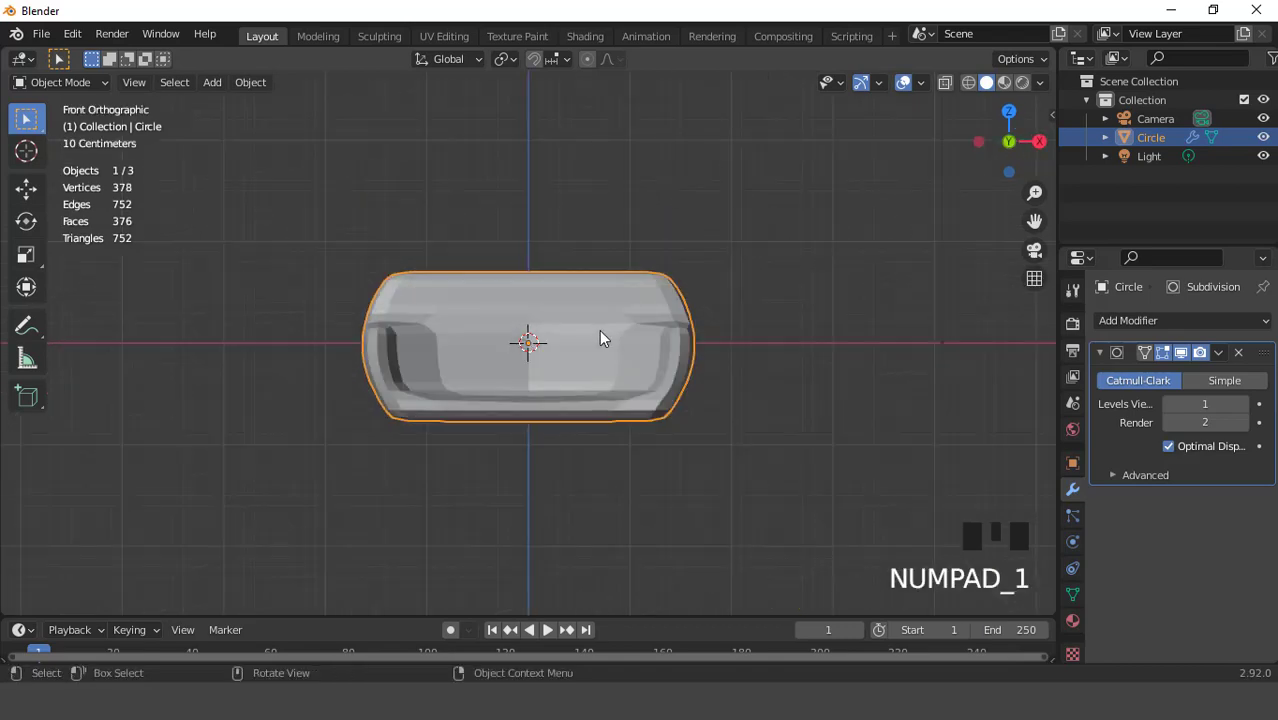
{"action": "scroll", "coordinate": [599, 329], "scroll_direction": "up", "scroll_amount": 2}
{"action": "key", "text": "Tab"}
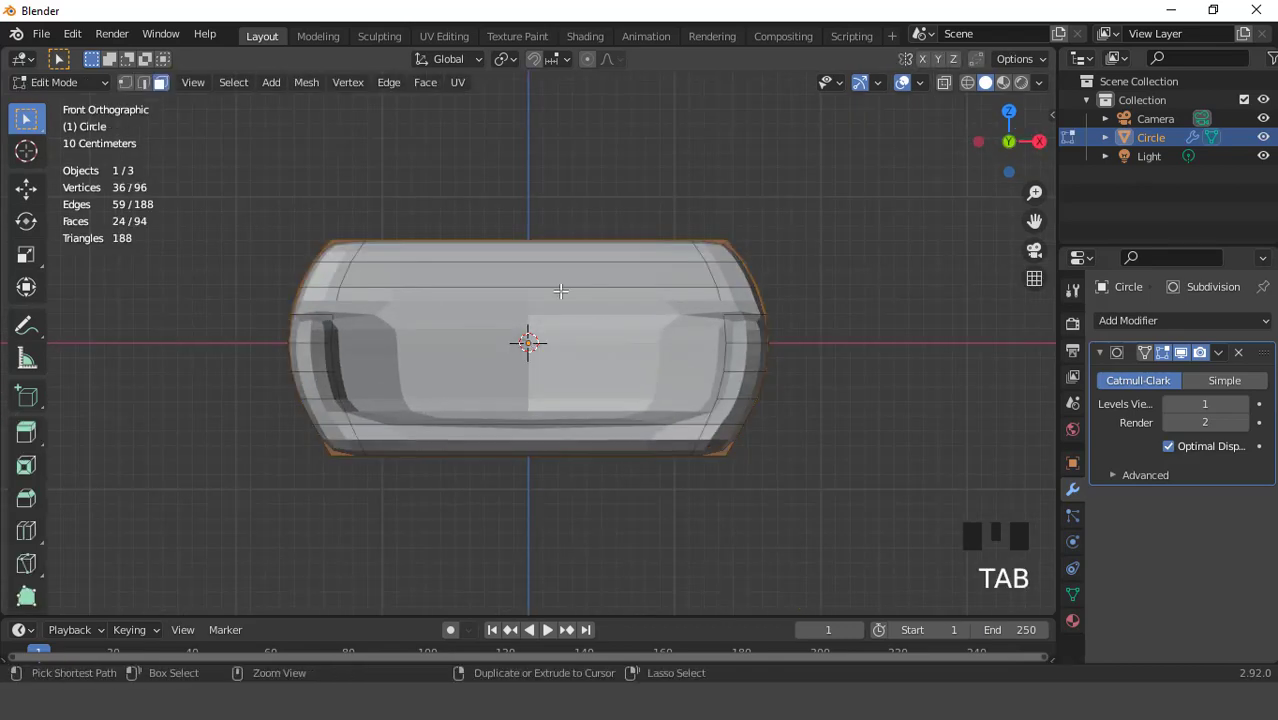
{"action": "key", "text": "ctrl+r"}
{"action": "scroll", "coordinate": [561, 290], "scroll_direction": "up", "scroll_amount": 6}
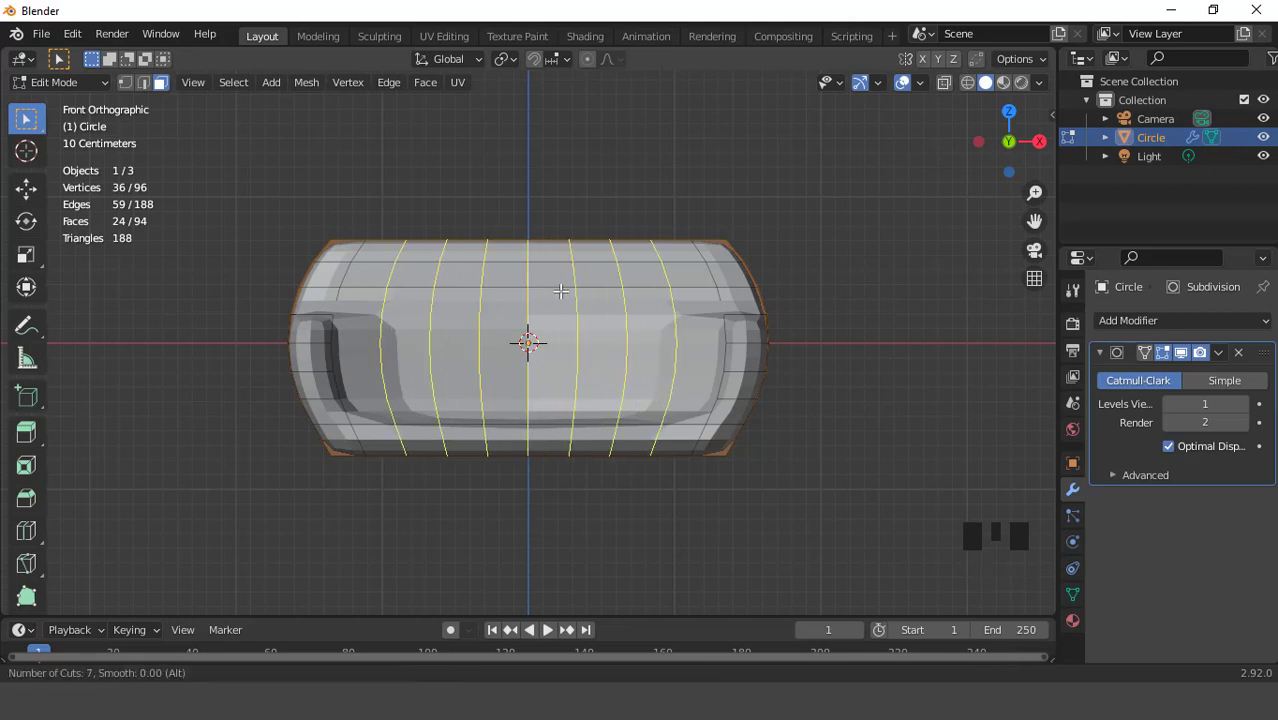
{"action": "scroll", "coordinate": [561, 290], "scroll_direction": "up", "scroll_amount": 1}
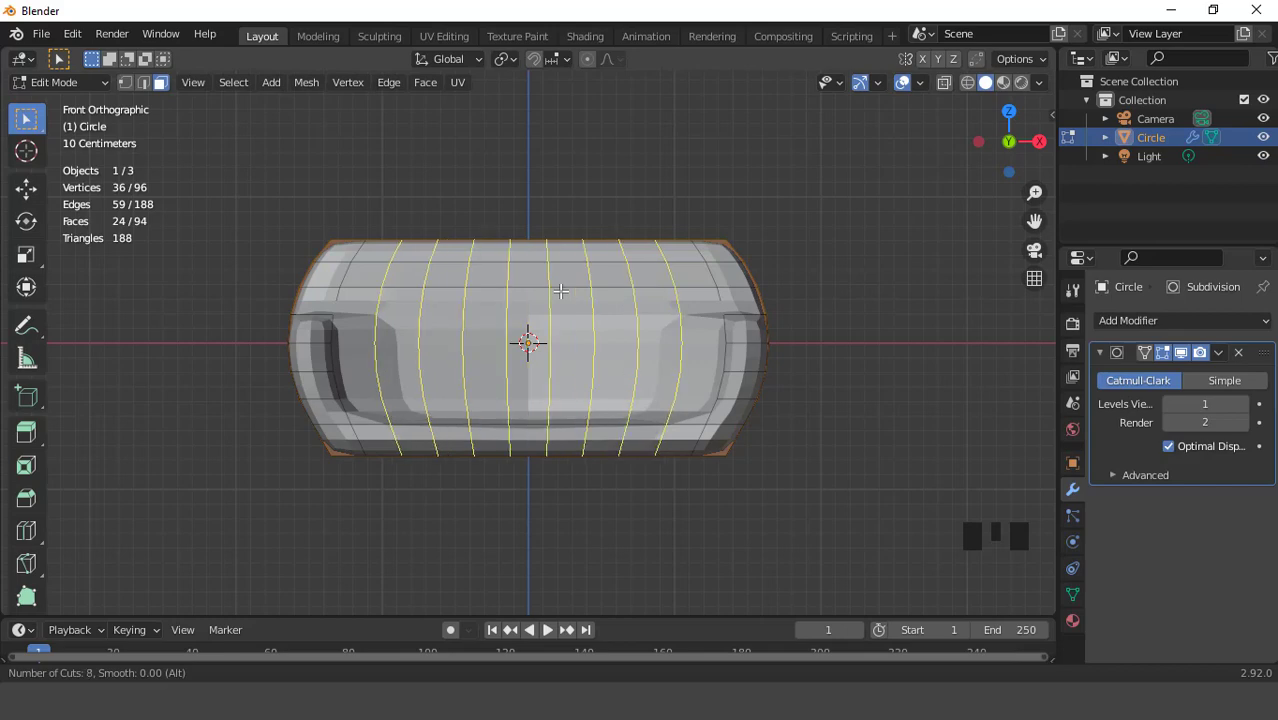
{"action": "left_click", "coordinate": [561, 293]}
{"action": "right_click", "coordinate": [561, 293]}
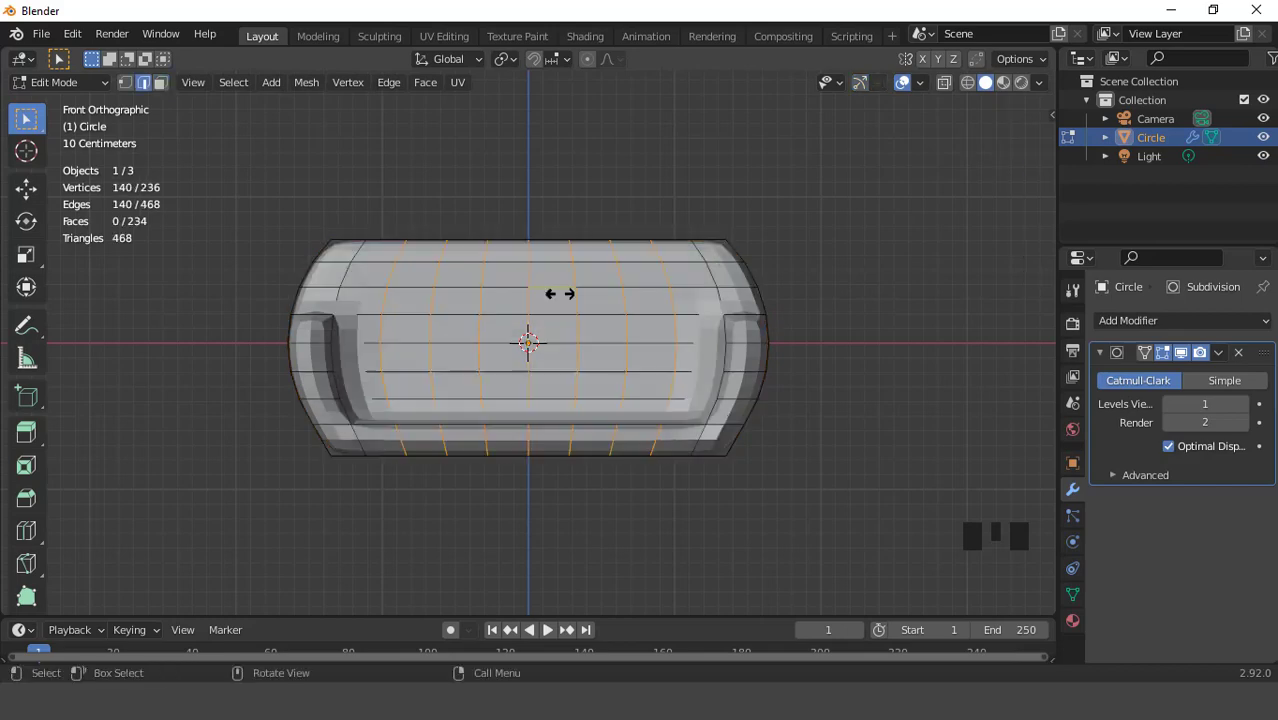
{"action": "left_click", "coordinate": [73, 600]}
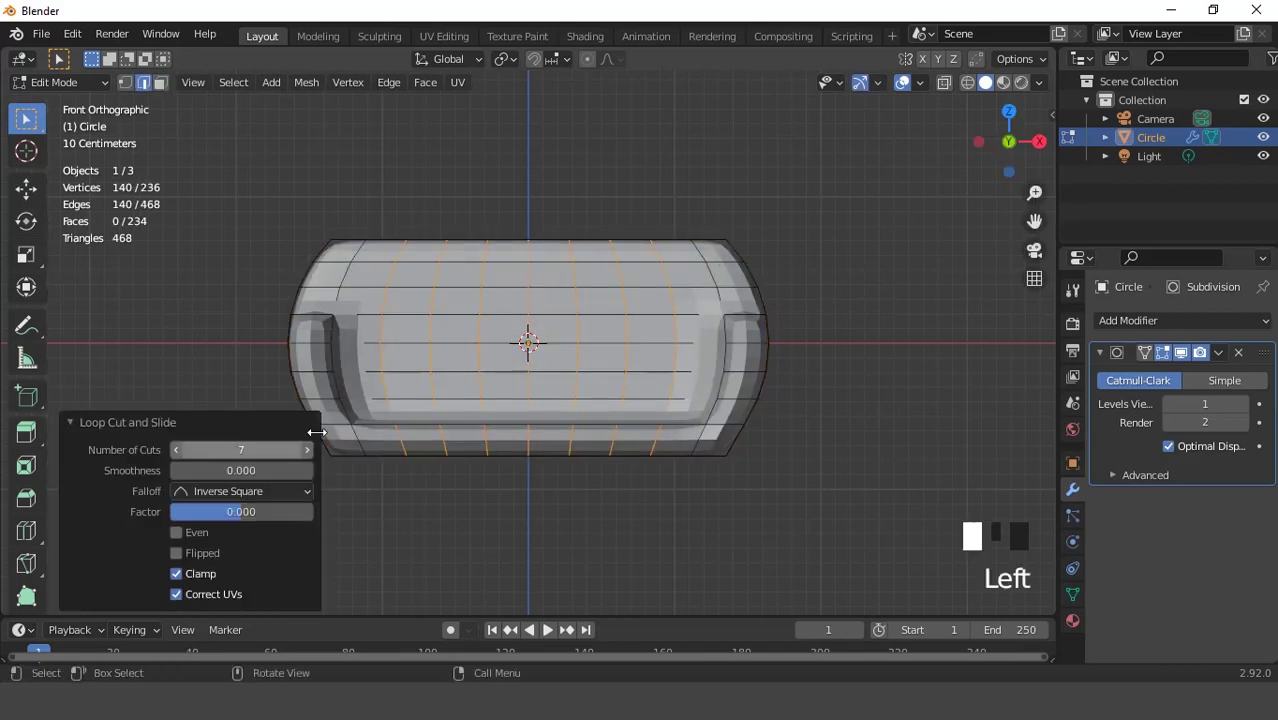
{"action": "scroll", "coordinate": [586, 306], "scroll_direction": "down", "scroll_amount": 3}
{"action": "middle_click_drag", "start_coordinate": [586, 306], "coordinate": [665, 391]}
{"action": "key", "text": "Tab"}
{"action": "key", "text": "Tab"}
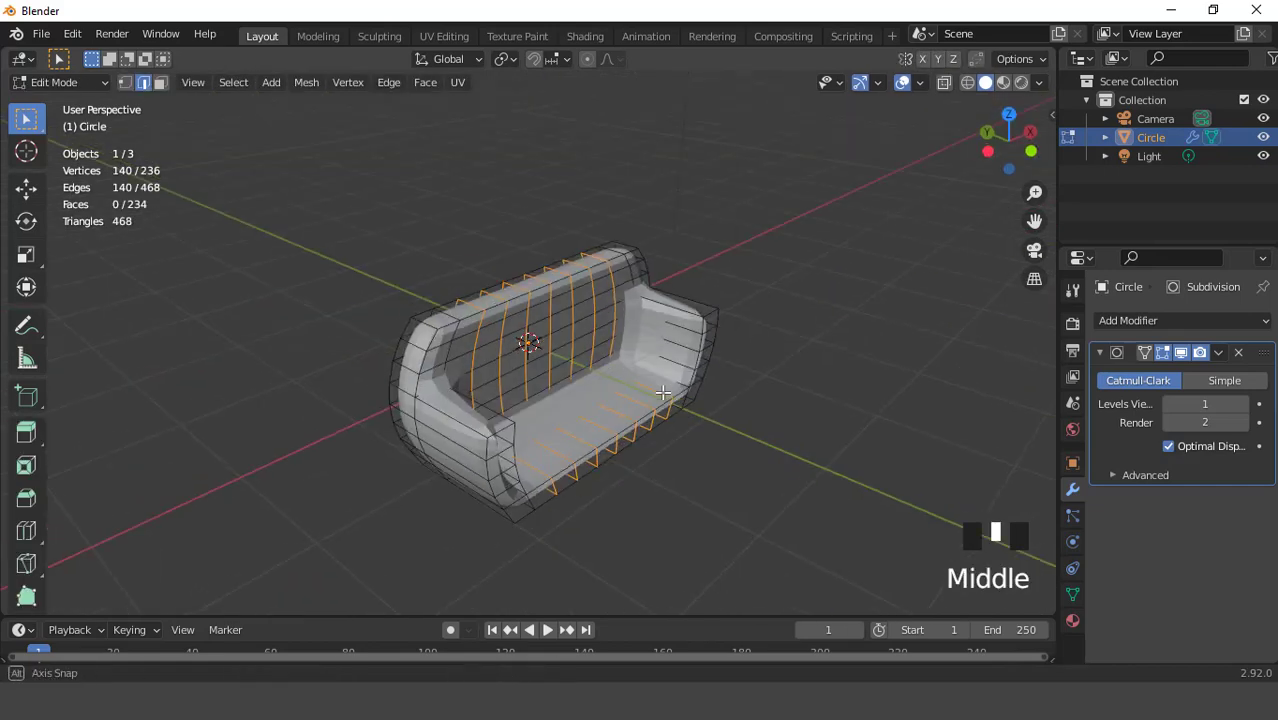
- Add two loop cuts around the arms and seat and scale them apart along Y by about 2.2
{"action": "scroll", "coordinate": [679, 324], "scroll_direction": "up", "scroll_amount": 2}
{"action": "key", "text": "ctrl+r"}
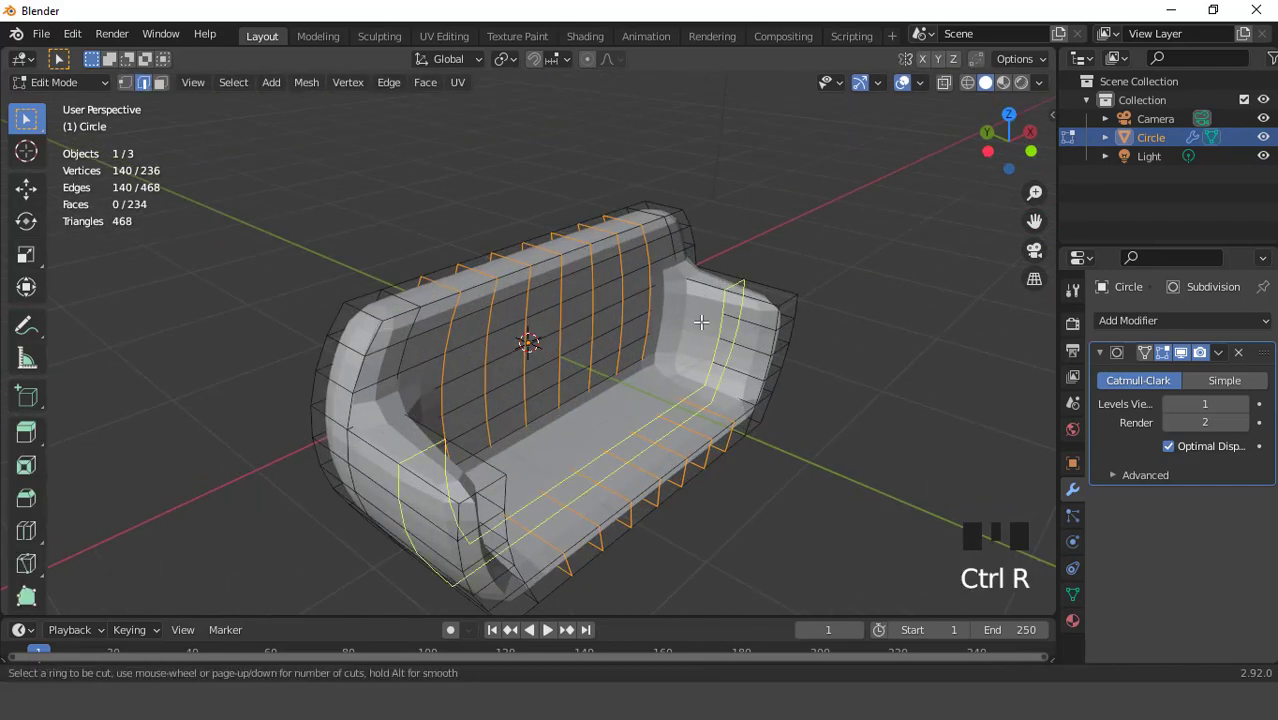
{"action": "scroll", "coordinate": [701, 322], "scroll_direction": "up", "scroll_amount": 1}
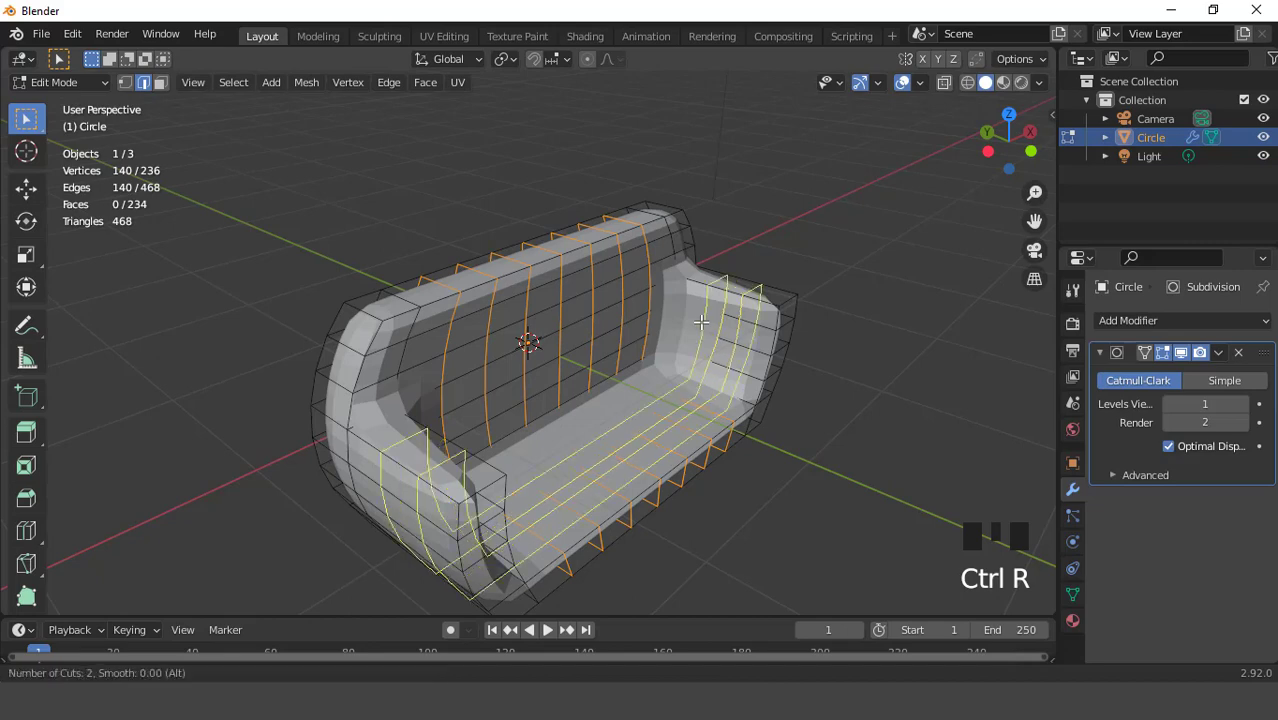
{"action": "left_click", "coordinate": [701, 322]}
{"action": "right_click", "coordinate": [784, 394]}
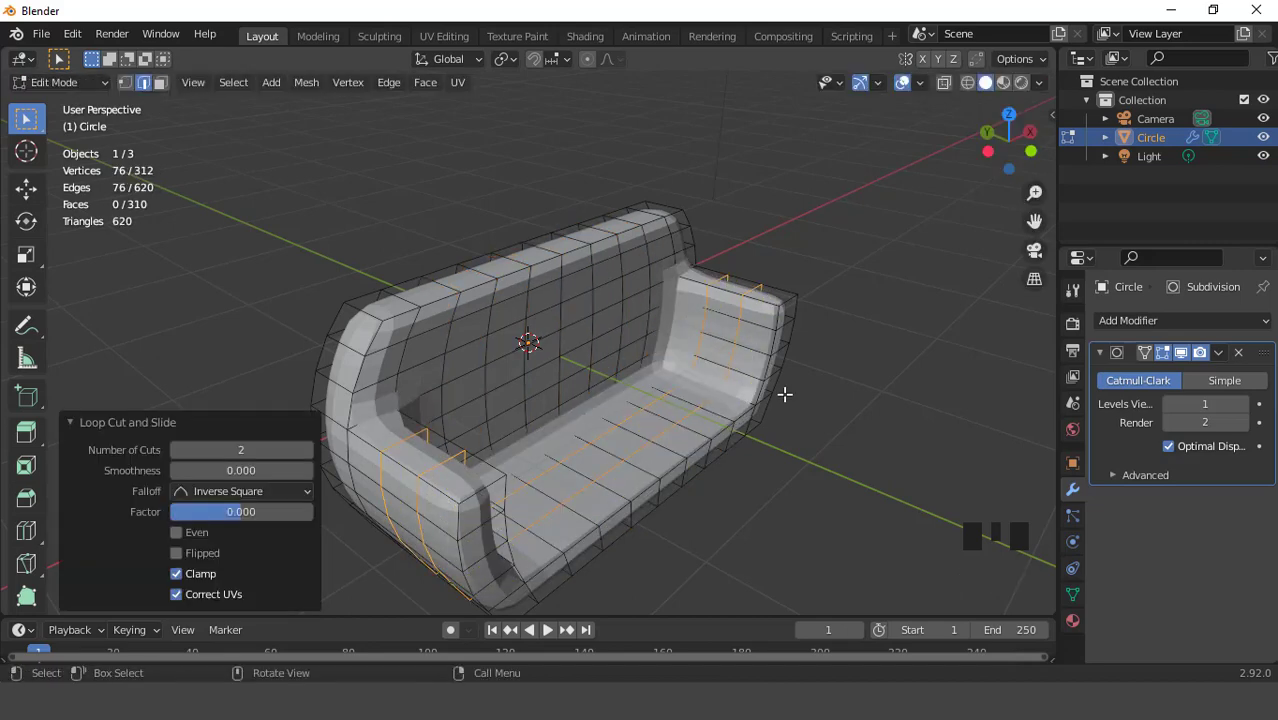
{"action": "key", "text": "s"}
{"action": "key", "text": "y"}
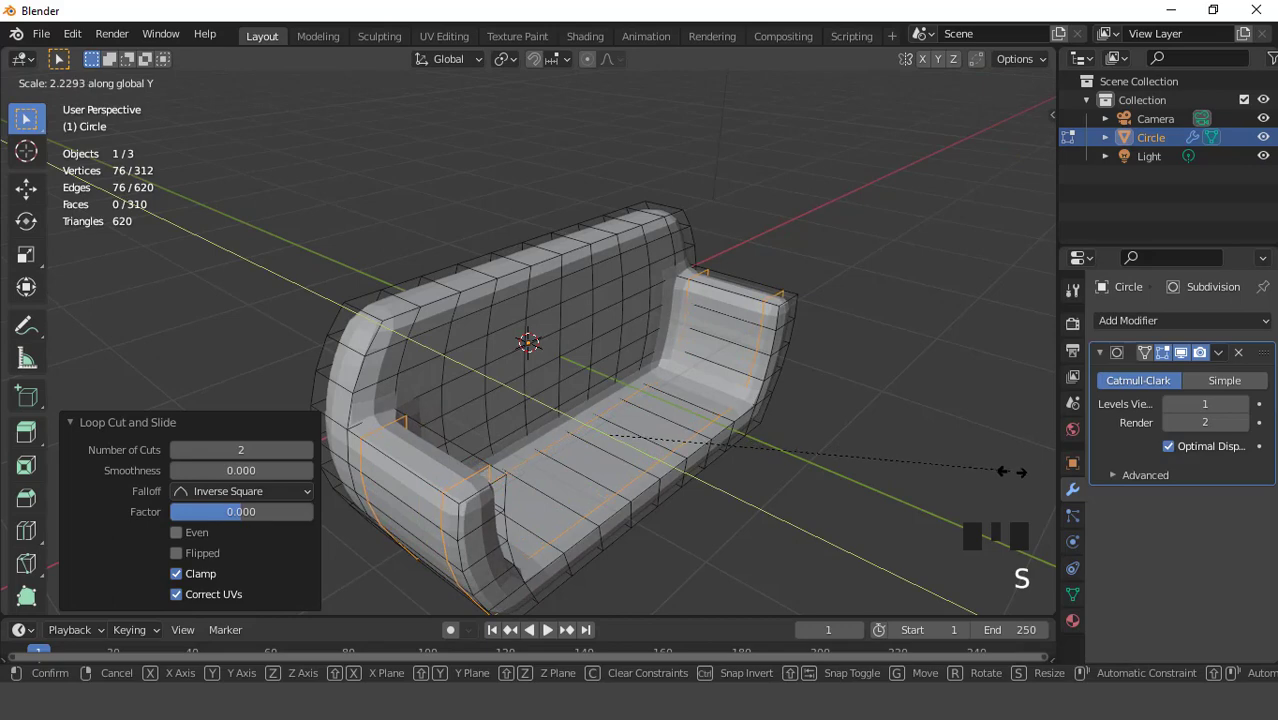
{"action": "left_click", "coordinate": [985, 462]}
{"action": "middle_click_drag", "start_coordinate": [800, 352], "coordinate": [800, 335]}
- Select the front top edge of both arms, move them about 0.043 m along positive Y and lower them slightly
{"action": "scroll", "coordinate": [800, 333], "scroll_direction": "up", "scroll_amount": 1}
{"action": "left_click", "coordinate": [800, 314]}
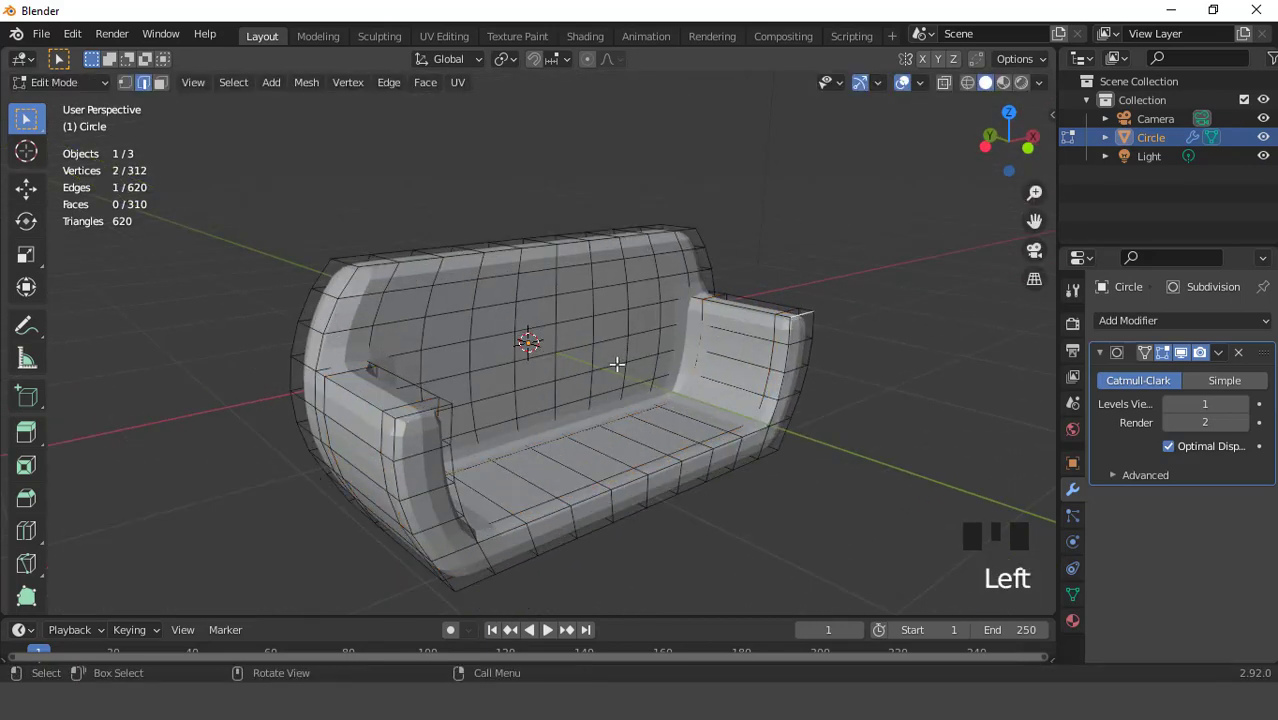
{"action": "left_click", "coordinate": [429, 408], "text": "shift"}
{"action": "middle_click_drag", "start_coordinate": [429, 408], "coordinate": [560, 375]}
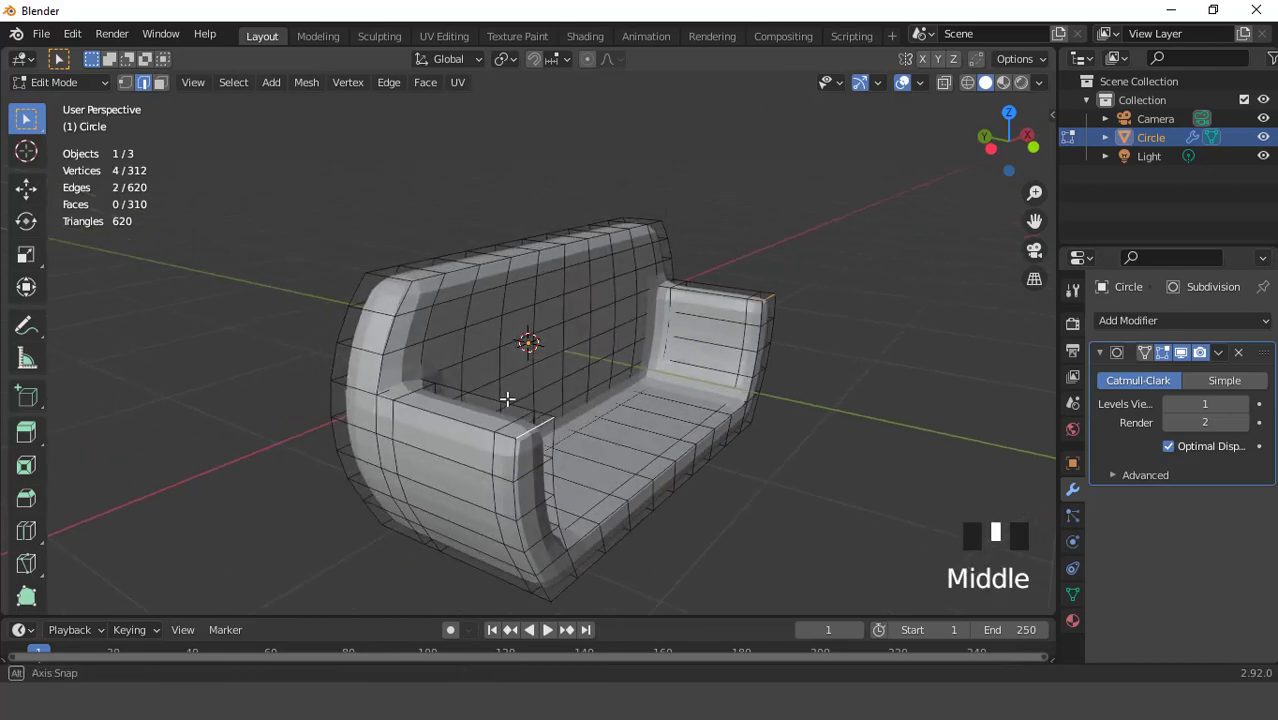
{"action": "scroll", "coordinate": [605, 358], "scroll_direction": "up", "scroll_amount": 2}
{"action": "key", "text": "g"}
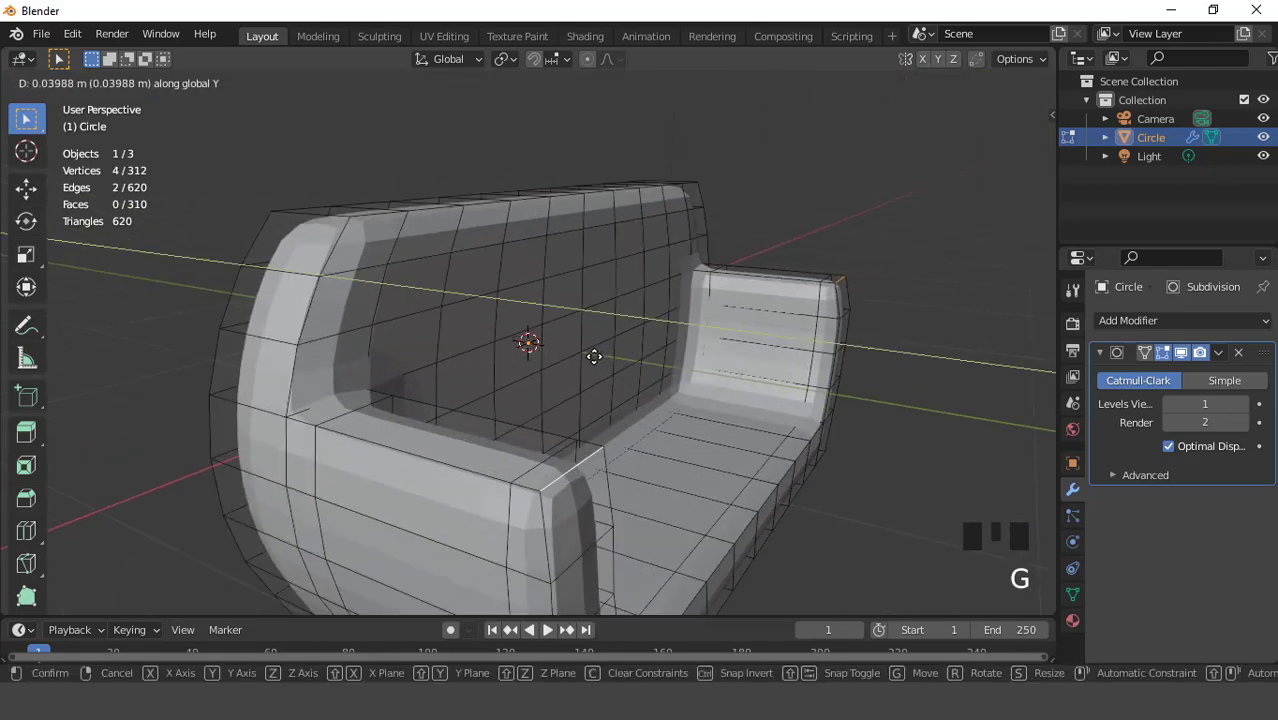
{"action": "left_click", "coordinate": [594, 356]}
{"action": "key", "text": "g"}
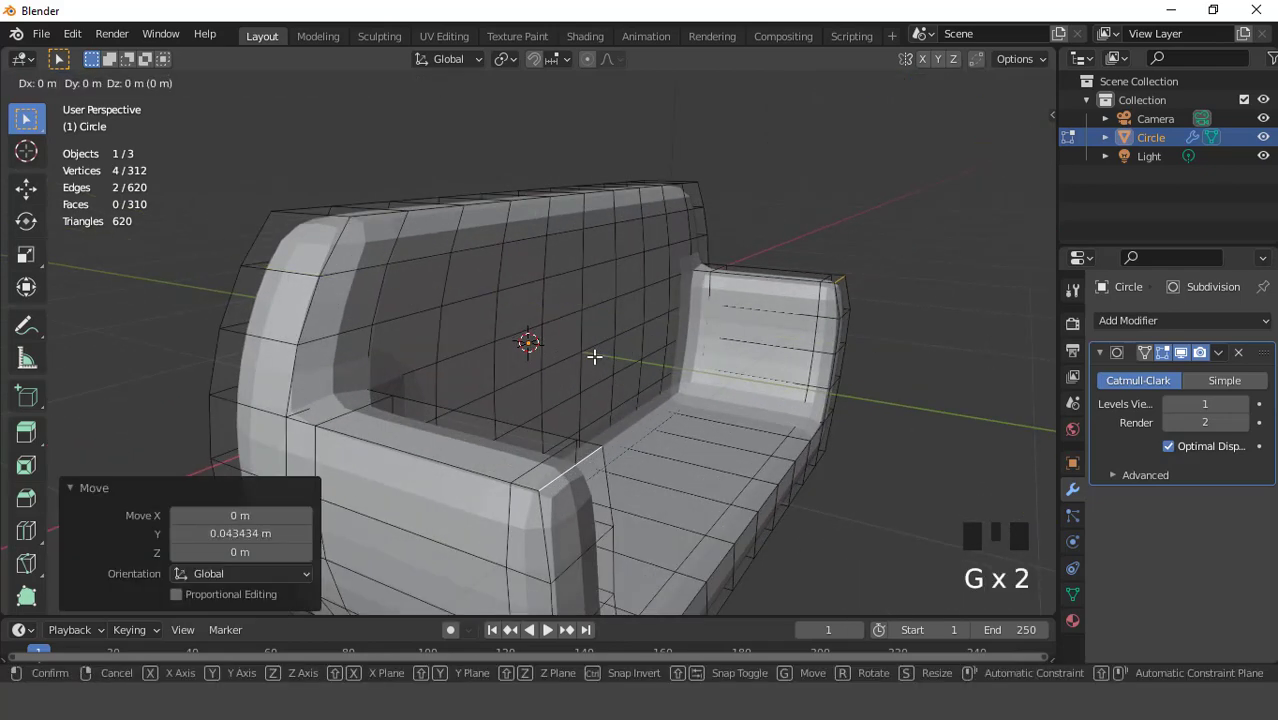
{"action": "left_click", "coordinate": [597, 364]}
- Return to Object Mode and shade the sofa smooth
{"action": "key", "text": "Tab"}
{"action": "mouse_move", "coordinate": [597, 364]}
{"action": "middle_mouse_down"}
{"action": "mouse_move", "coordinate": [488, 376]}
{"action": "mouse_move", "coordinate": [405, 360]}
{"action": "mouse_move", "coordinate": [546, 396]}
{"action": "mouse_move", "coordinate": [602, 370]}
{"action": "middle_mouse_up"}
{"action": "right_click", "coordinate": [405, 360]}
{"action": "left_click", "coordinate": [405, 356]}
- Align the camera to a front view that frames the whole sofa with space around it
{"action": "key", "text": "KP_1"}
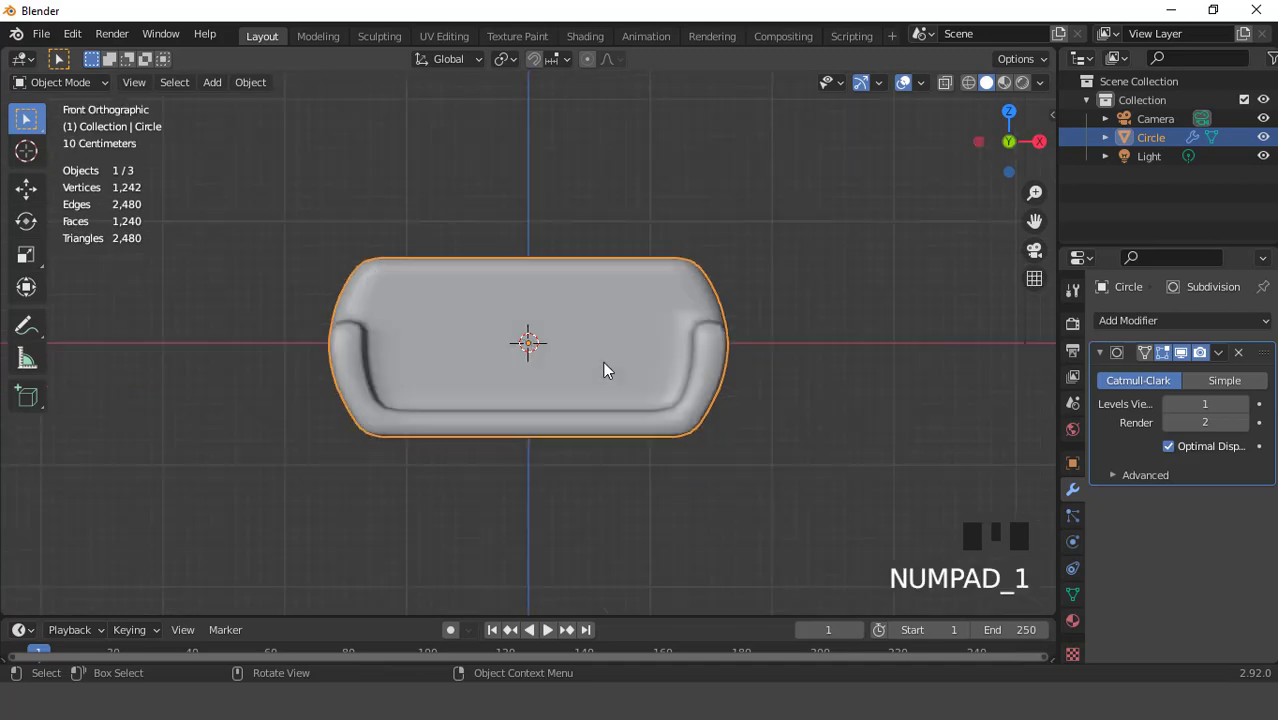
{"action": "scroll", "coordinate": [644, 340], "scroll_direction": "up", "scroll_amount": 2}
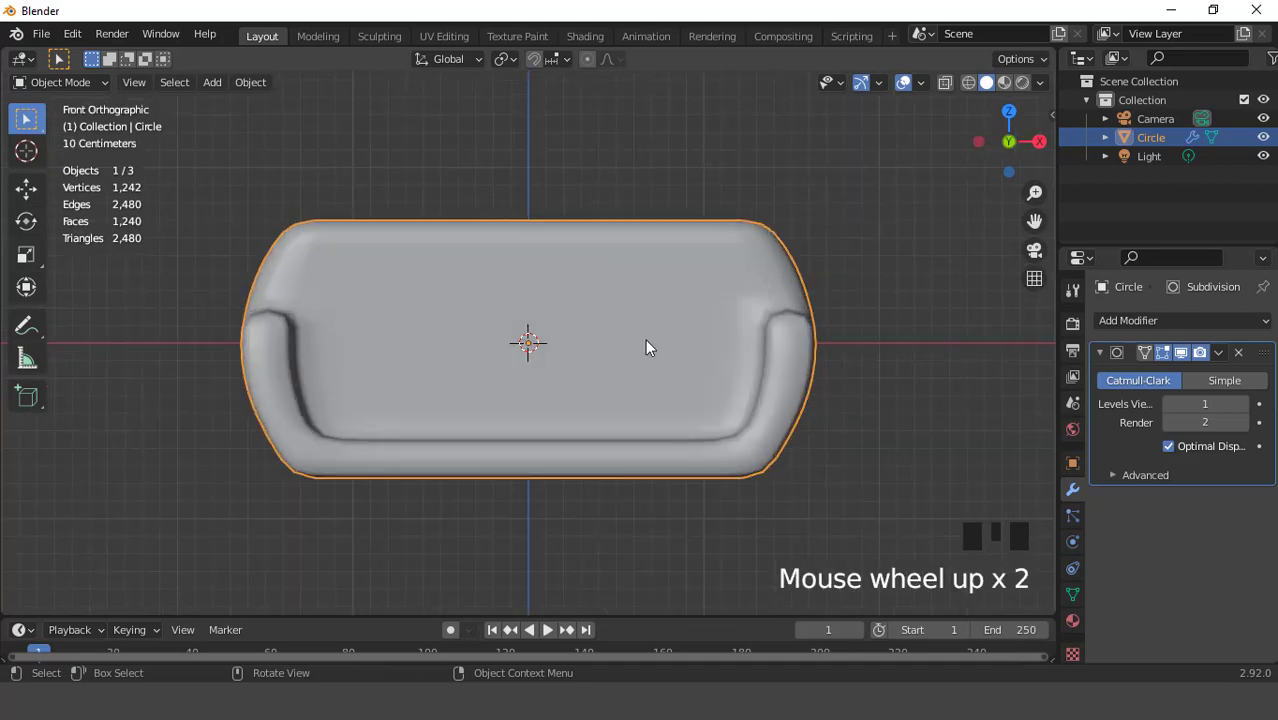
{"action": "scroll", "coordinate": [645, 339], "scroll_direction": "down", "scroll_amount": 5}
{"action": "scroll", "coordinate": [657, 299], "scroll_direction": "down", "scroll_amount": 1}
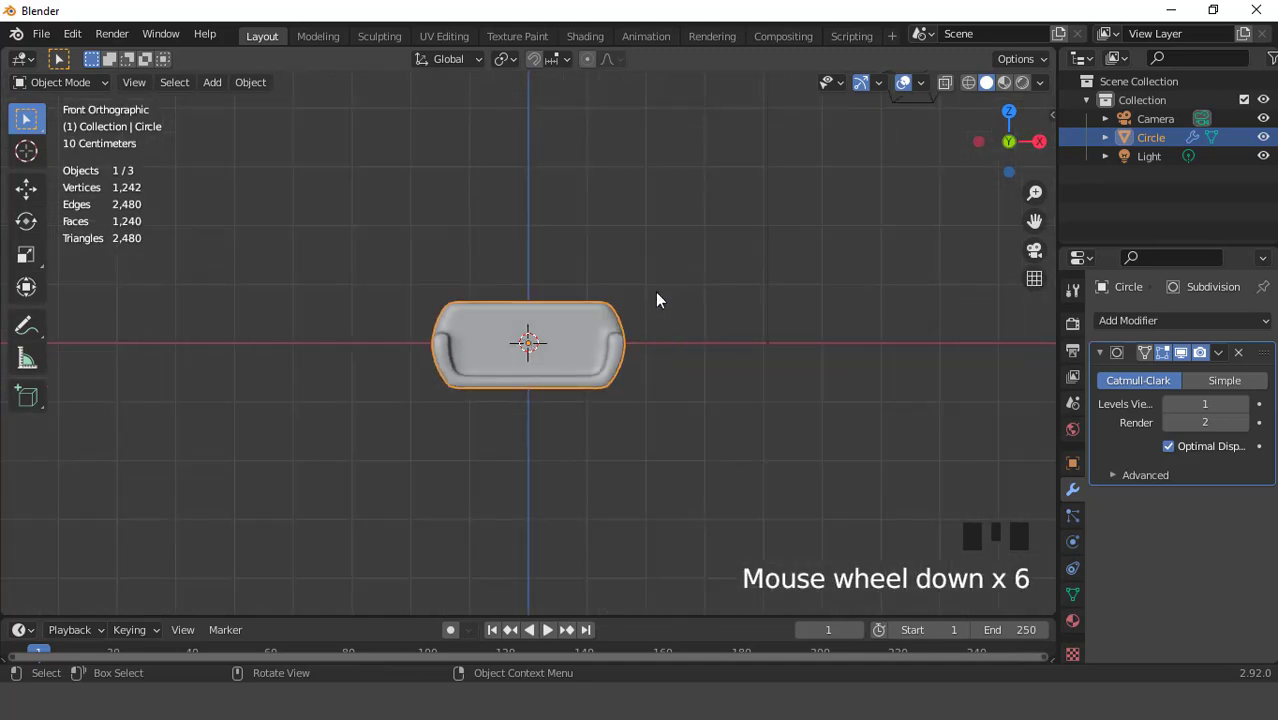
{"action": "scroll", "coordinate": [657, 299], "scroll_direction": "up", "scroll_amount": 1}
{"action": "key", "text": "ctrl+alt+KP_0"}
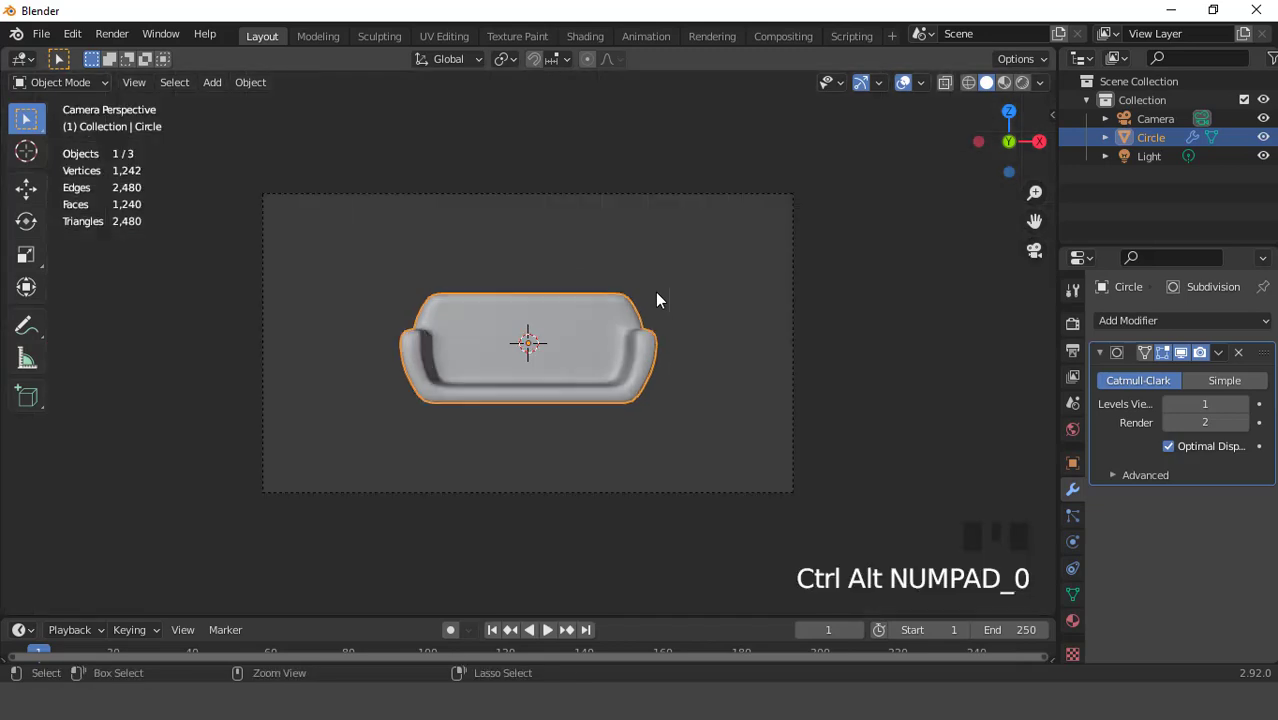
{"action": "scroll", "coordinate": [656, 299], "scroll_direction": "up", "scroll_amount": 5}
{"action": "middle_click_drag", "start_coordinate": [680, 362], "coordinate": [585, 322]}
{"action": "scroll", "coordinate": [585, 322], "scroll_direction": "up", "scroll_amount": 2}
- Enter Edit Mode on the sofa, hide the camera and turn off the Subdivision modifier's viewport display
{"action": "key", "text": "KP_1"}
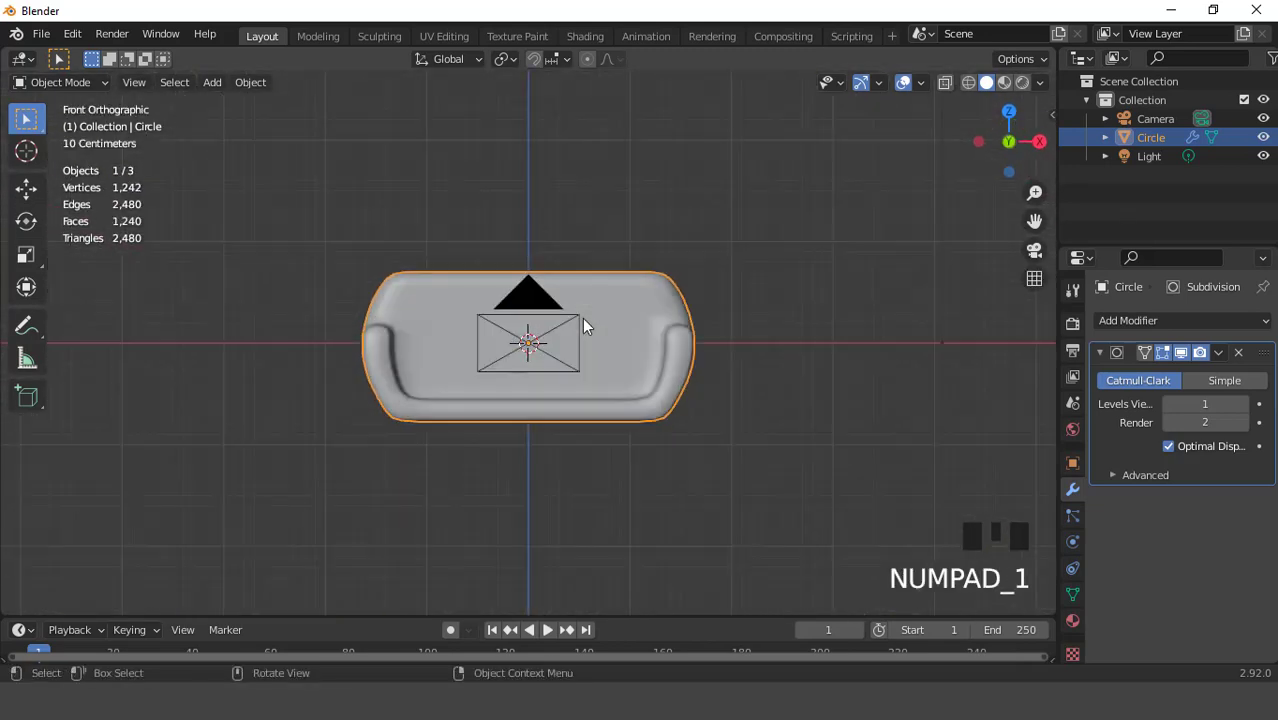
{"action": "scroll", "coordinate": [585, 325], "scroll_direction": "up", "scroll_amount": 3}
{"action": "key", "text": "Tab"}
{"action": "middle_click_drag", "start_coordinate": [582, 318], "coordinate": [628, 400]}
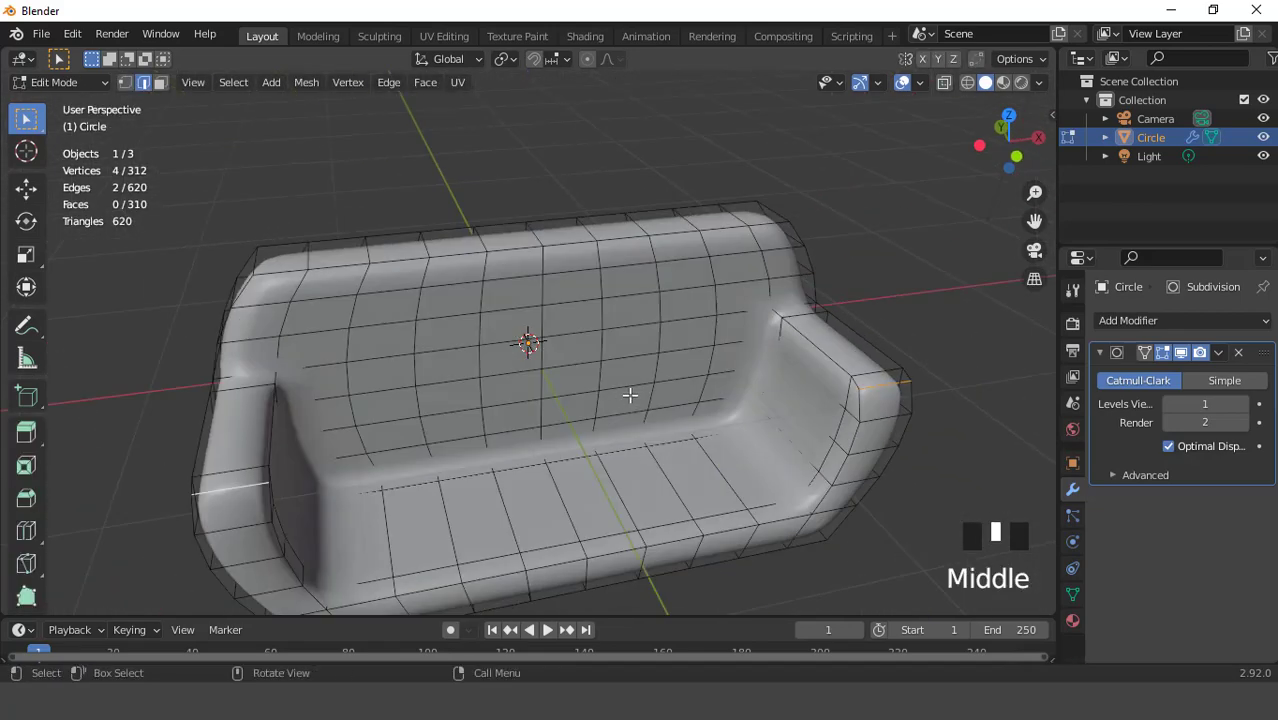
{"action": "left_click", "coordinate": [1263, 118]}
{"action": "scroll", "coordinate": [610, 256], "scroll_direction": "down", "scroll_amount": 2}
{"action": "key", "text": "KP_1"}
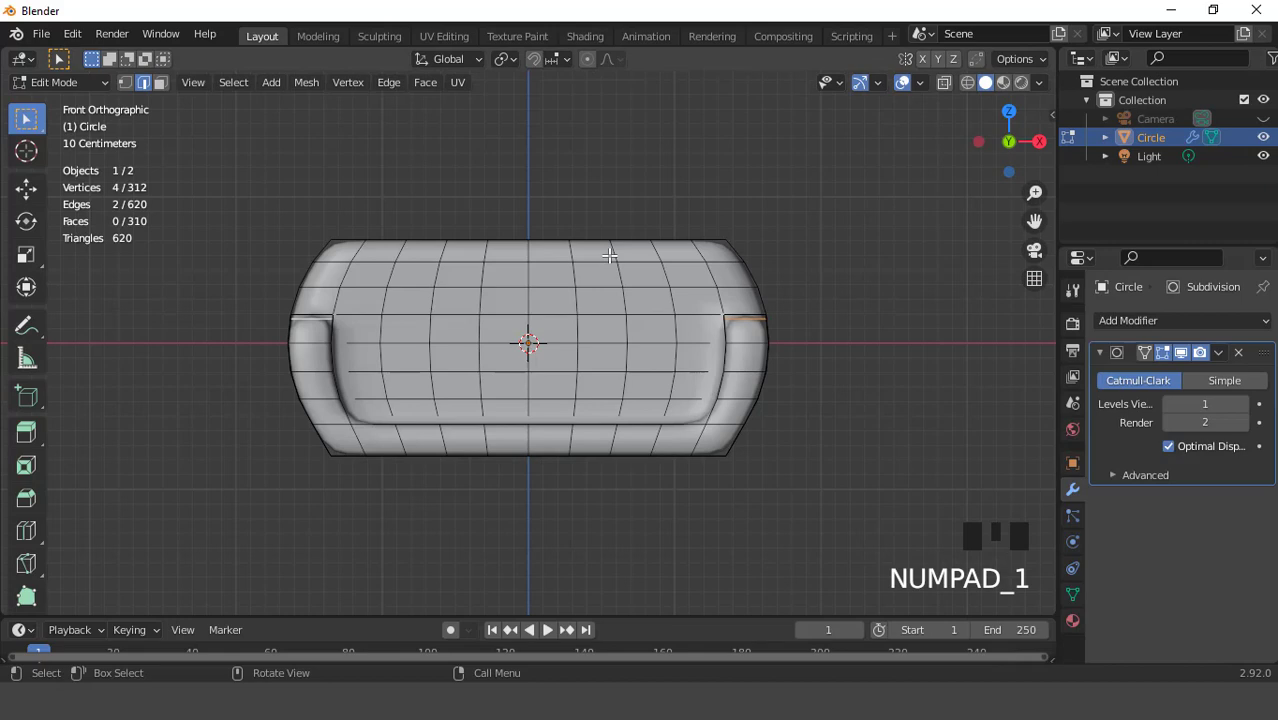
{"action": "scroll", "coordinate": [610, 256], "scroll_direction": "up", "scroll_amount": 2}
{"action": "left_click", "coordinate": [1181, 352]}
{"action": "scroll", "coordinate": [497, 261], "scroll_direction": "up", "scroll_amount": 1}
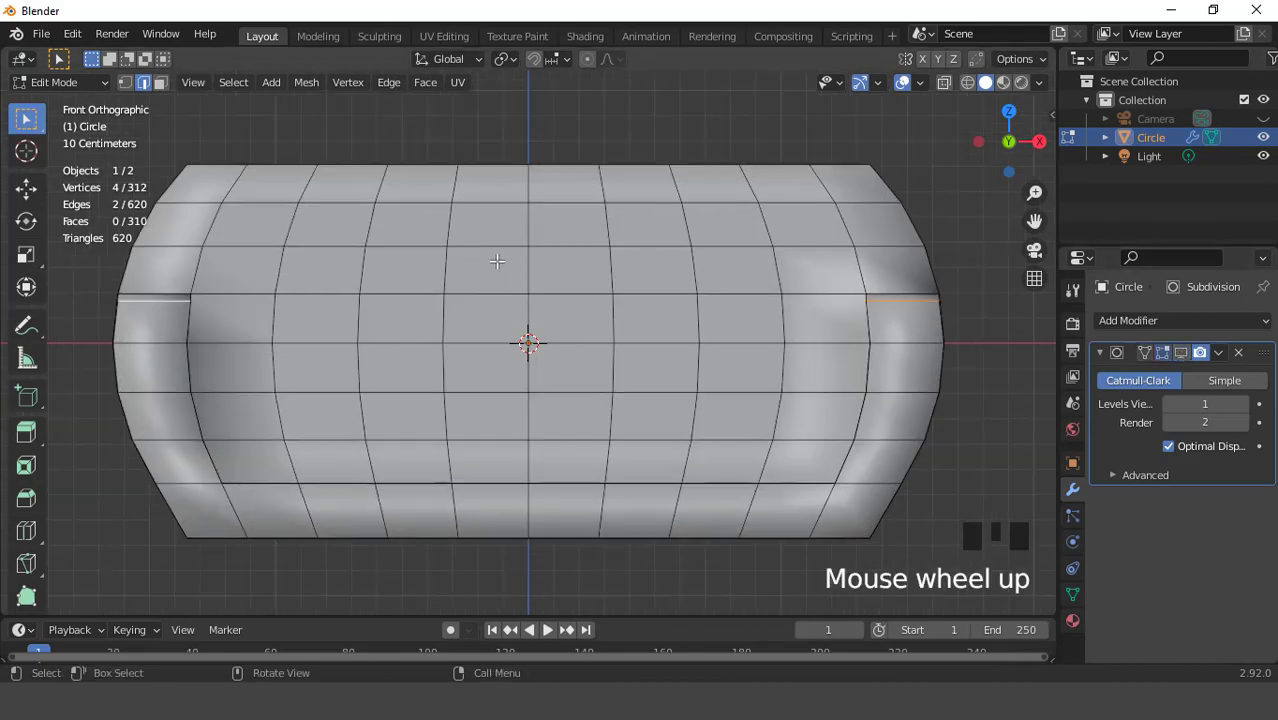
- Select the three-by-seven grid of vertices on the front of the backrest and bevel the vertices by about 0.067 m
{"action": "middle_click_drag", "start_coordinate": [584, 280], "coordinate": [638, 320]}
{"action": "key", "text": "KP_1"}
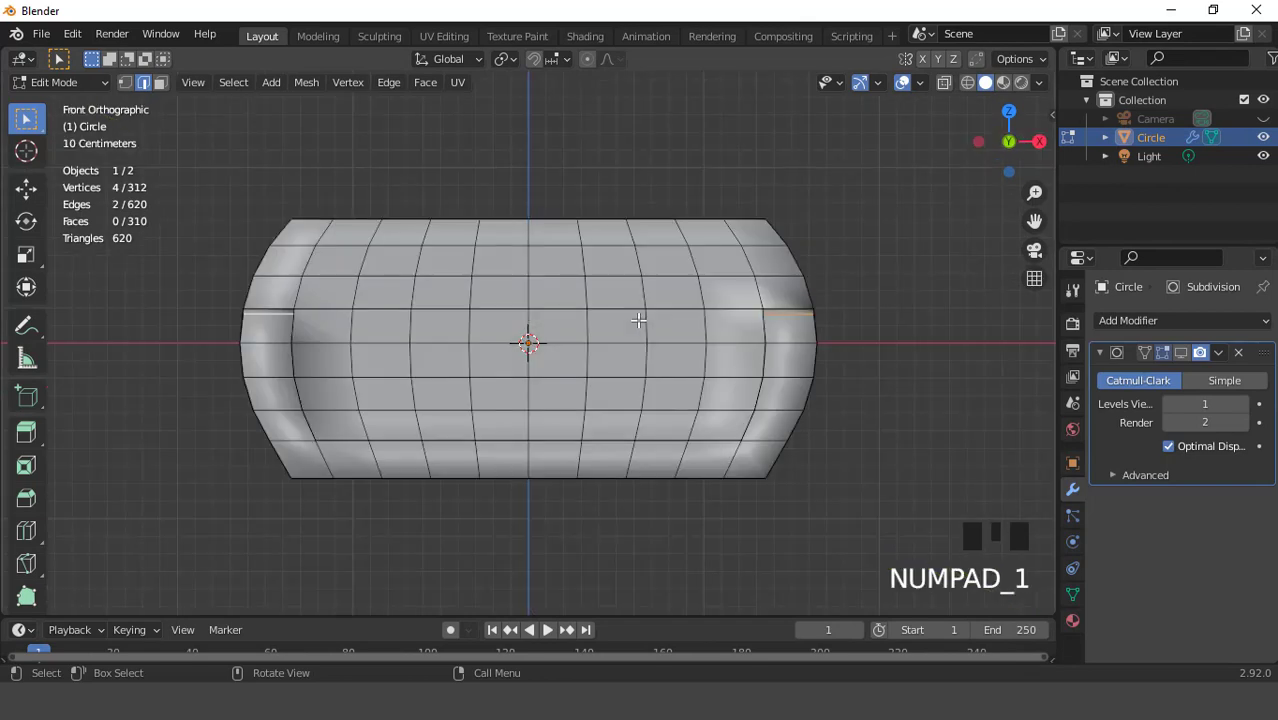
{"action": "key", "text": "1"}
{"action": "scroll", "coordinate": [666, 315], "scroll_direction": "up", "scroll_amount": 1}
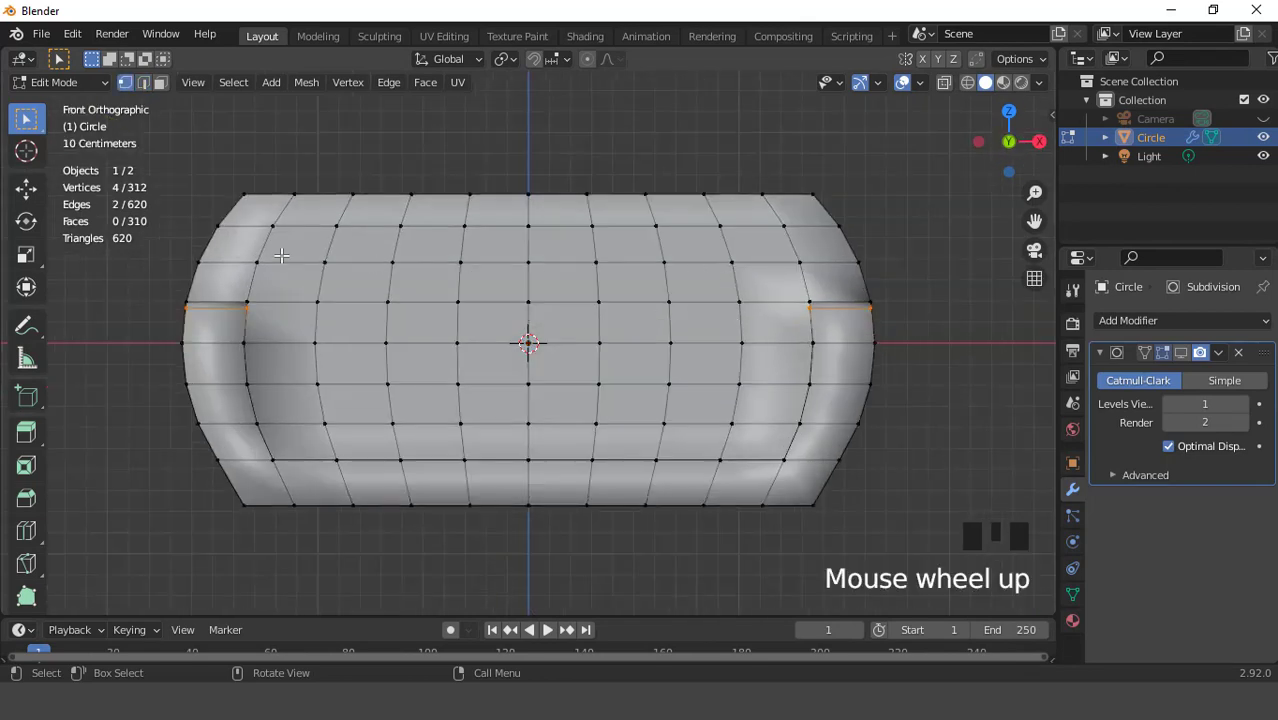
{"action": "left_click_drag", "start_coordinate": [294, 260], "coordinate": [357, 310]}
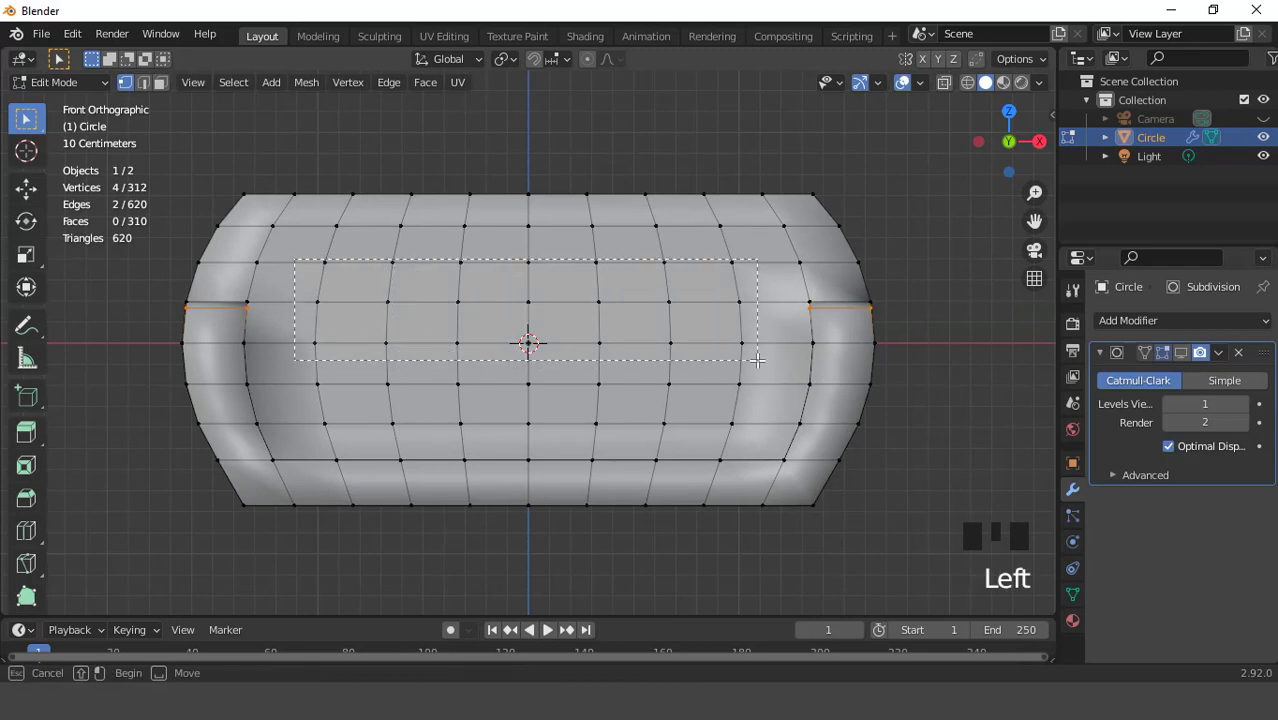
{"action": "left_click_drag", "start_coordinate": [757, 360], "coordinate": [754, 360]}
{"action": "scroll", "coordinate": [683, 331], "scroll_direction": "up", "scroll_amount": 2}
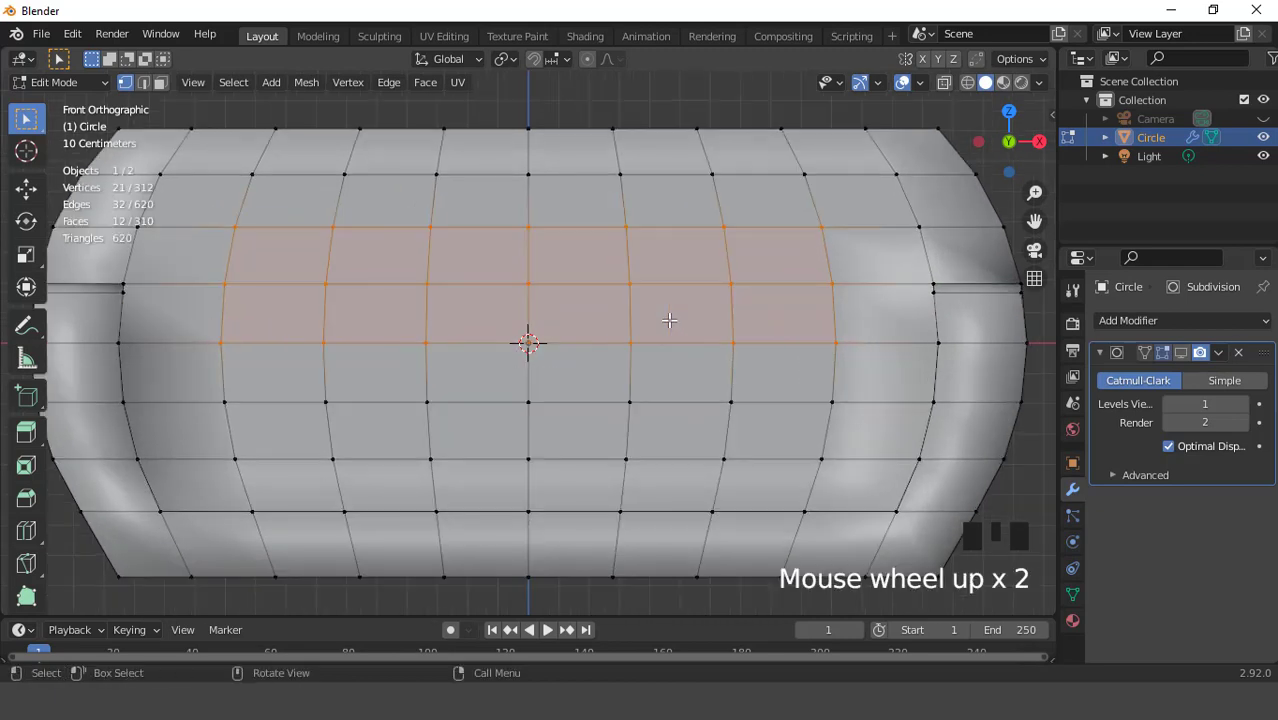
{"action": "key", "text": "ctrl+shift+b"}
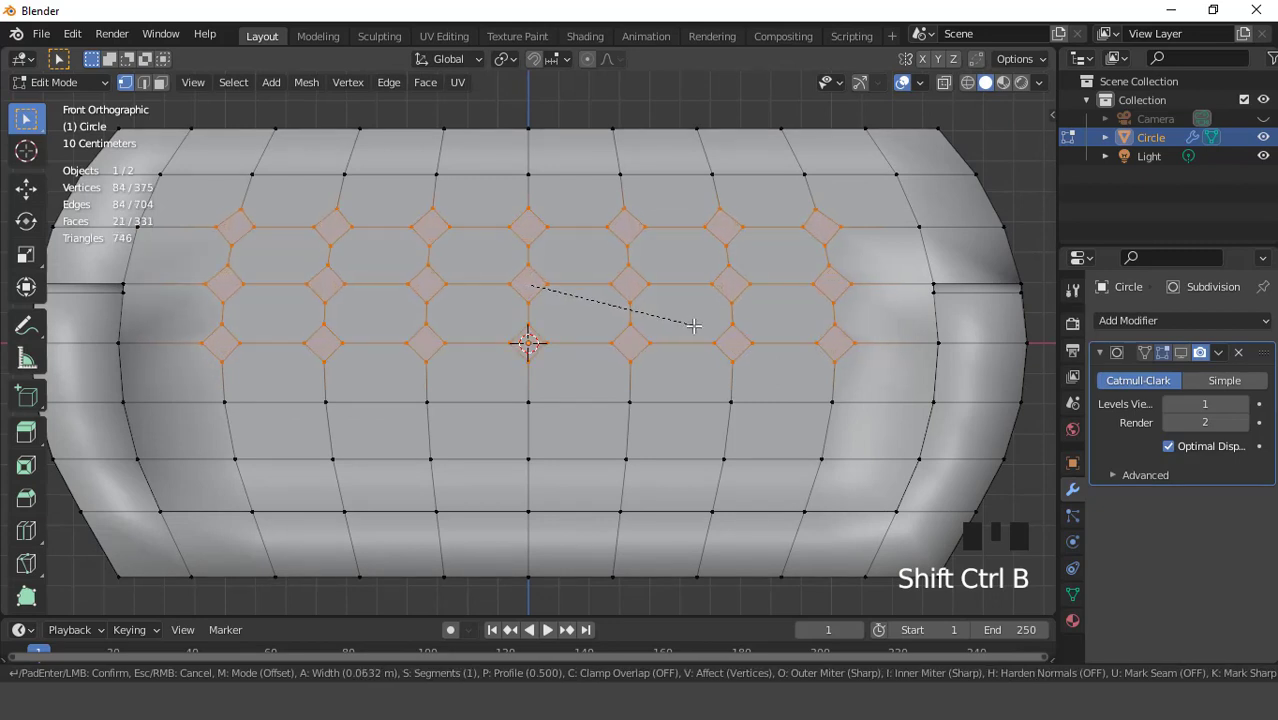
{"action": "left_click", "coordinate": [694, 325]}
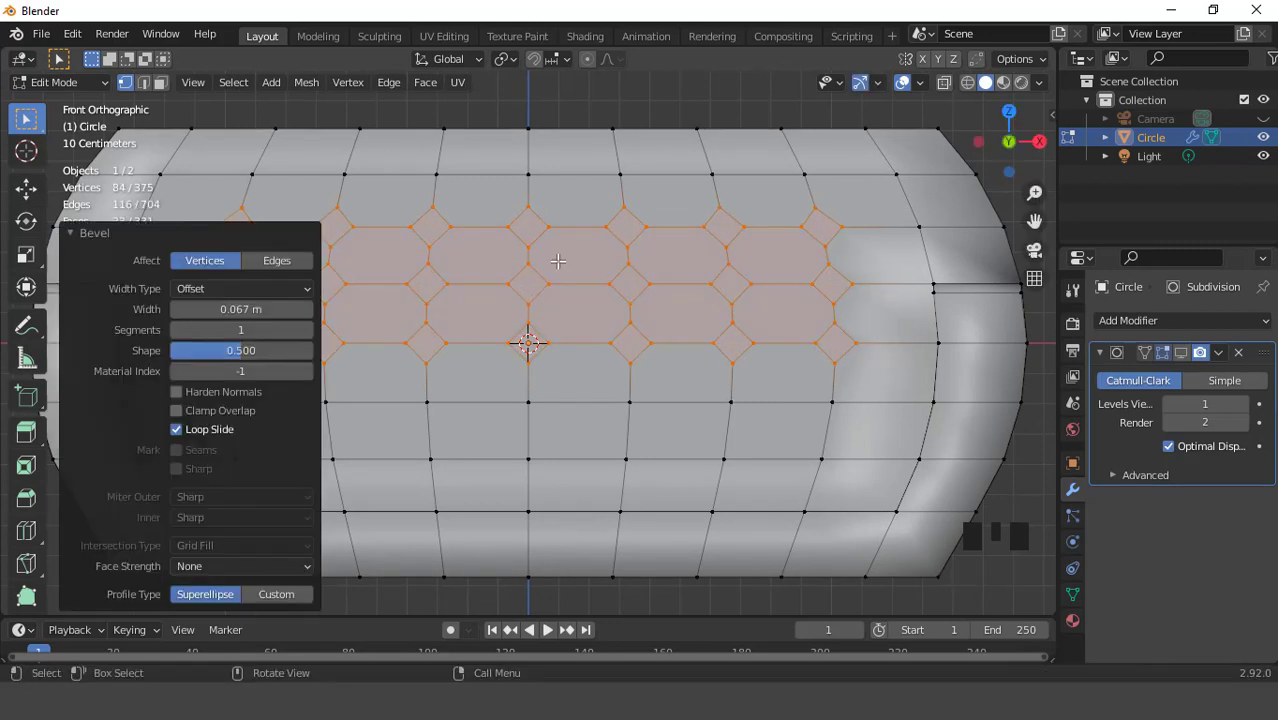
- Select the top middle diamond face on the backrest and extend the selection to all faces with a similar perimeter
{"action": "key", "text": "3"}
{"action": "left_click", "coordinate": [535, 231]}
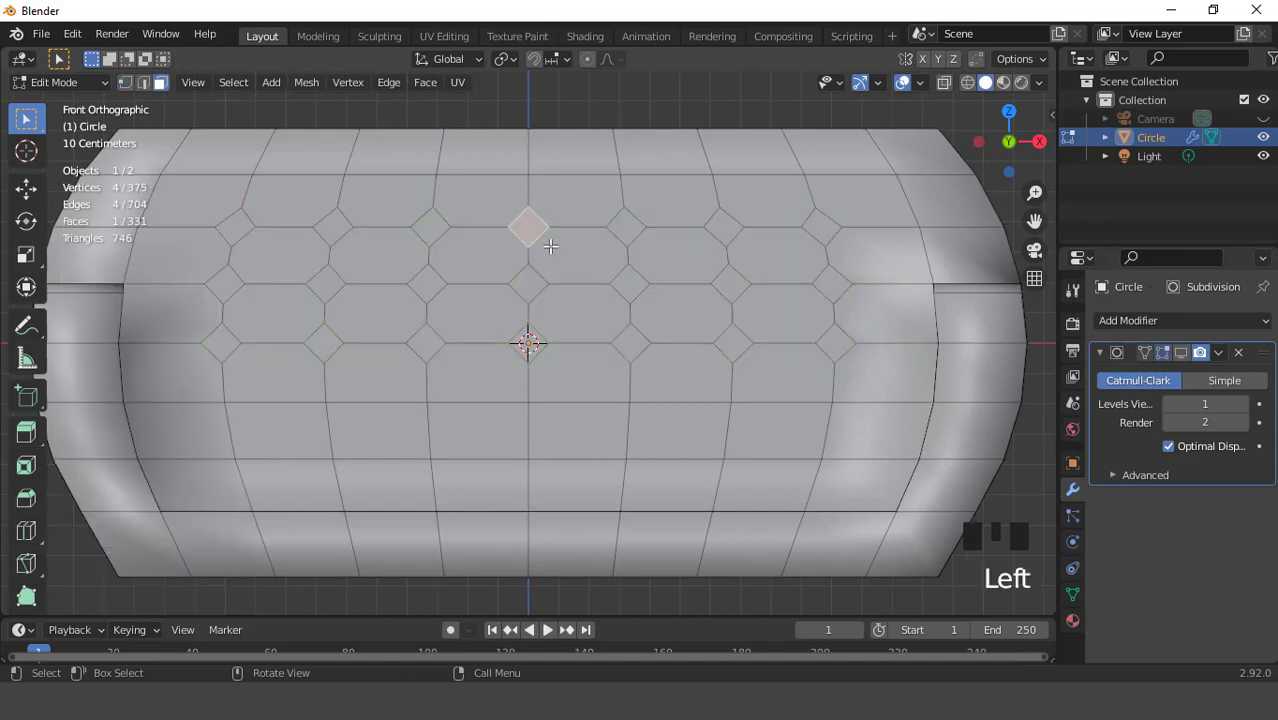
{"action": "scroll", "coordinate": [550, 246], "scroll_direction": "down", "scroll_amount": 1}
{"action": "key", "text": "shift+g"}
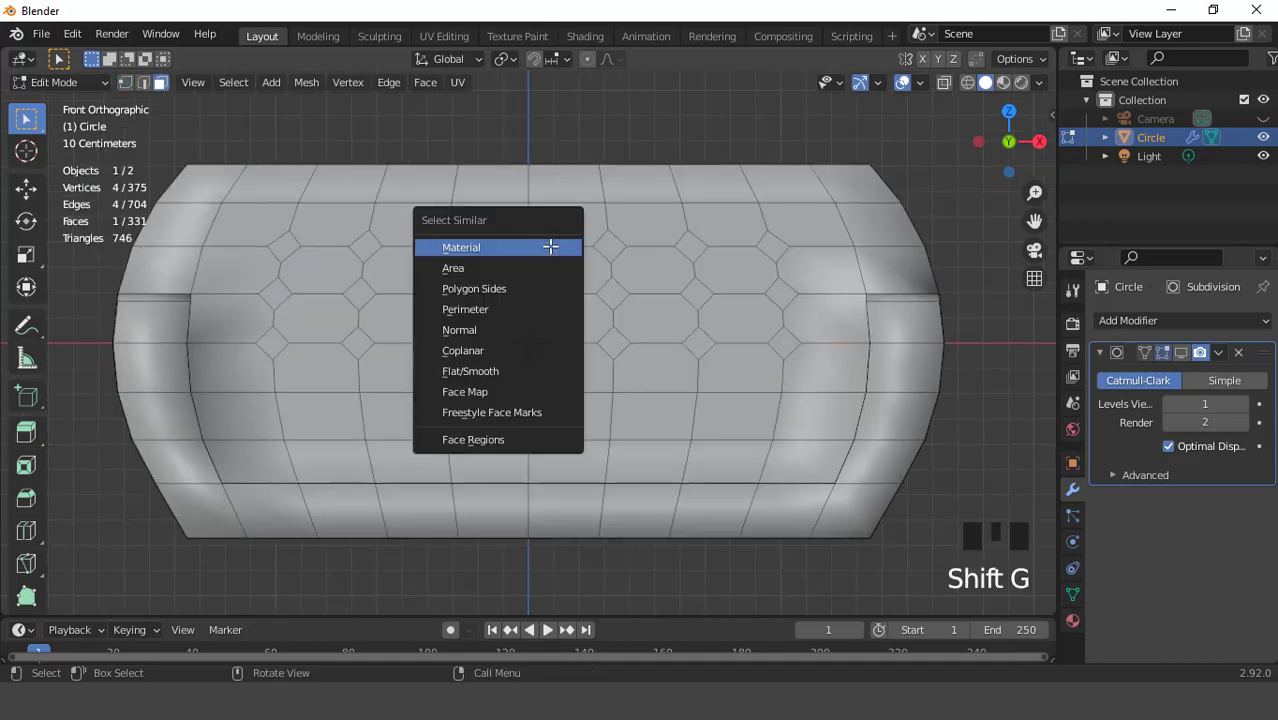
{"action": "left_click", "coordinate": [512, 307]}
{"action": "middle_click_drag", "start_coordinate": [522, 297], "coordinate": [571, 371]}
{"action": "scroll", "coordinate": [545, 334], "scroll_direction": "up", "scroll_amount": 1}
{"action": "key", "text": "KP_1"}
{"action": "scroll", "coordinate": [528, 233], "scroll_direction": "up", "scroll_amount": 2}
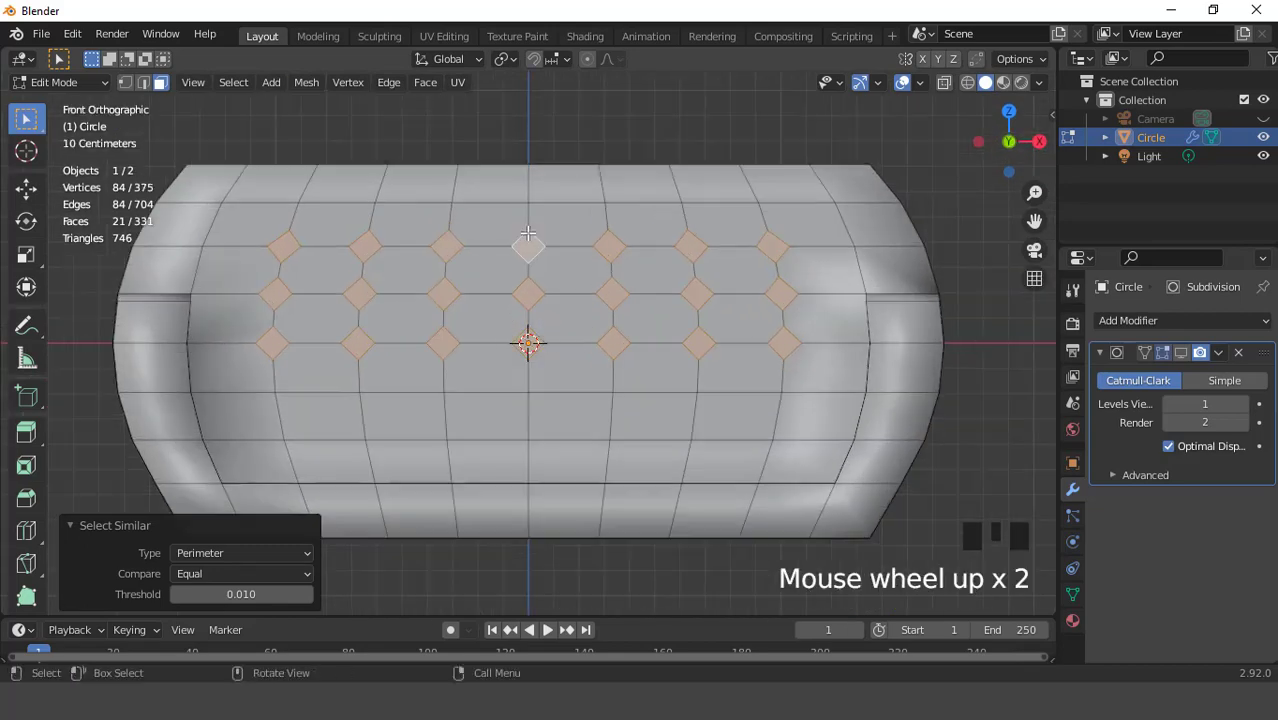
- Set the pivot point to Individual Origins and scale the diamond faces by about 1.19
{"action": "left_click", "coordinate": [505, 60]}
{"action": "left_click", "coordinate": [528, 119]}
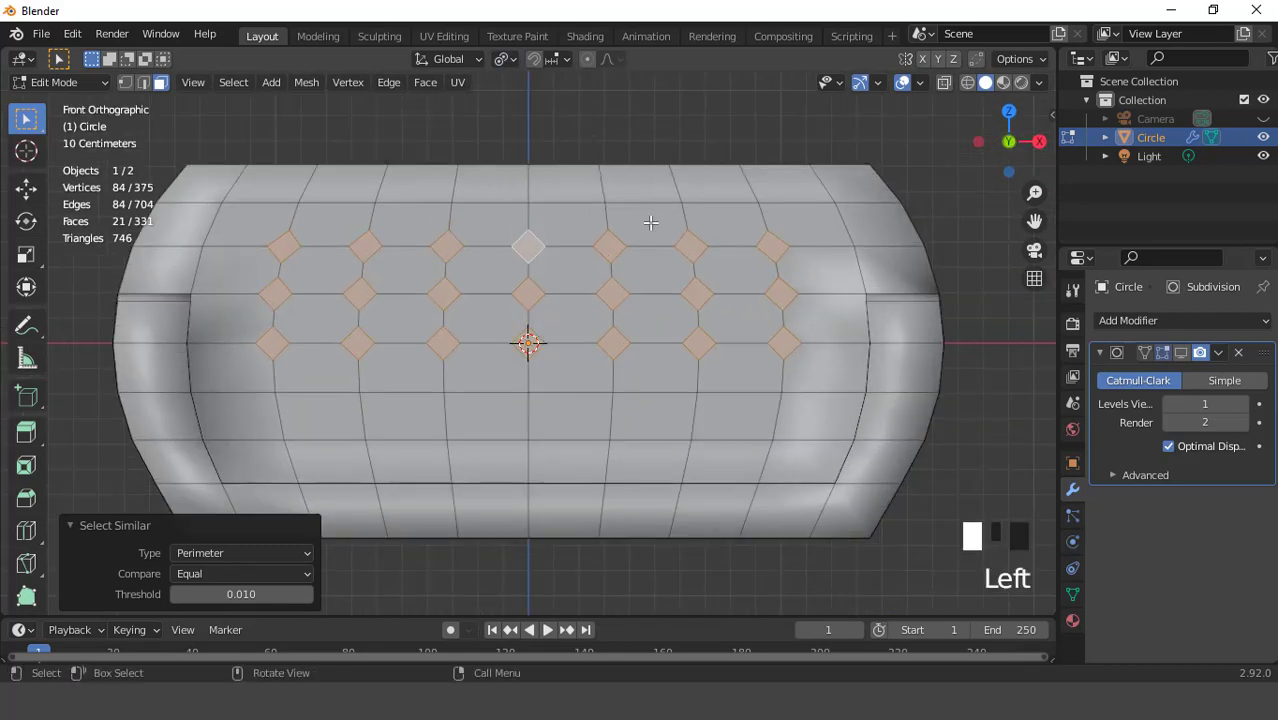
{"action": "scroll", "coordinate": [687, 251], "scroll_direction": "up", "scroll_amount": 1}
{"action": "key", "text": "s"}
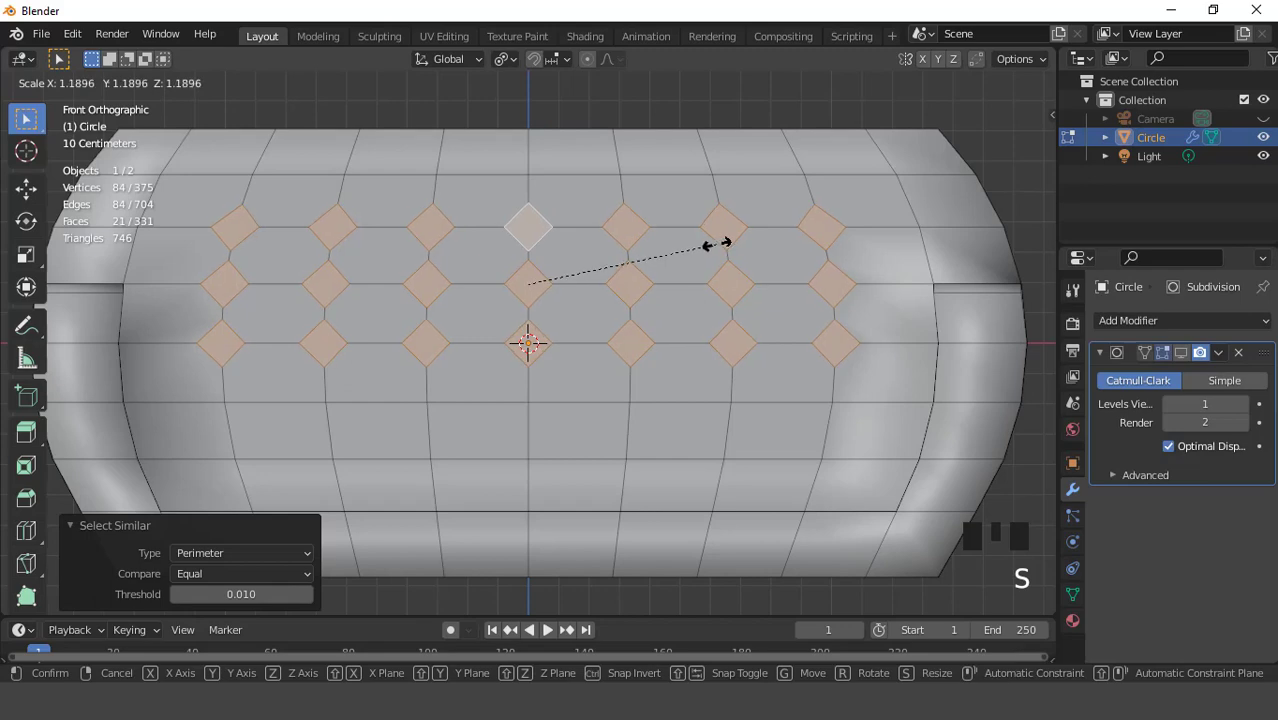
{"action": "left_click", "coordinate": [719, 240]}
- Inset the selected diamond faces by about 0.023 m
{"action": "scroll", "coordinate": [695, 321], "scroll_direction": "up", "scroll_amount": 2}
{"action": "scroll", "coordinate": [734, 373], "scroll_direction": "down", "scroll_amount": 1}
{"action": "key", "text": "i"}
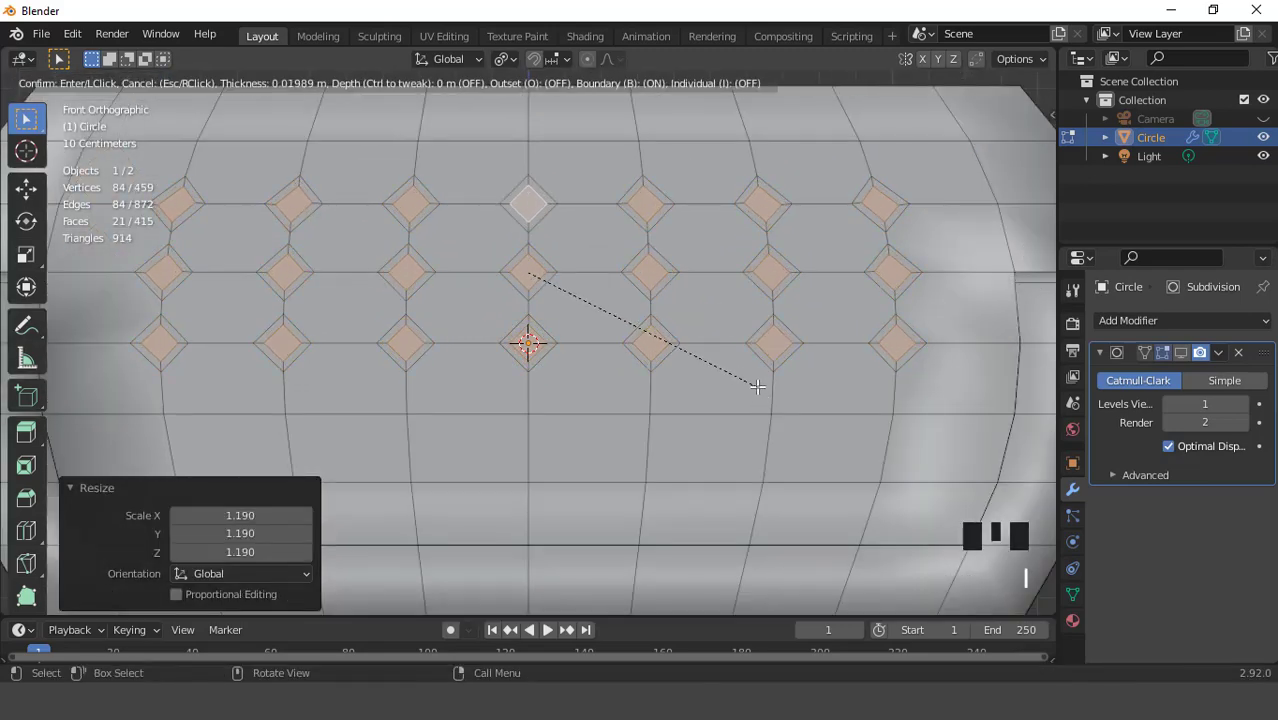
{"action": "left_click", "coordinate": [757, 383]}
- Push the inset diamond faces about 0.015 m into the backrest along positive Y
{"action": "scroll", "coordinate": [537, 343], "scroll_direction": "down", "scroll_amount": 2}
{"action": "middle_click_drag", "start_coordinate": [537, 343], "coordinate": [616, 359]}
{"action": "scroll", "coordinate": [617, 338], "scroll_direction": "up", "scroll_amount": 2}
{"action": "scroll", "coordinate": [616, 359], "scroll_direction": "up", "scroll_amount": 2}
{"action": "key", "text": "g"}
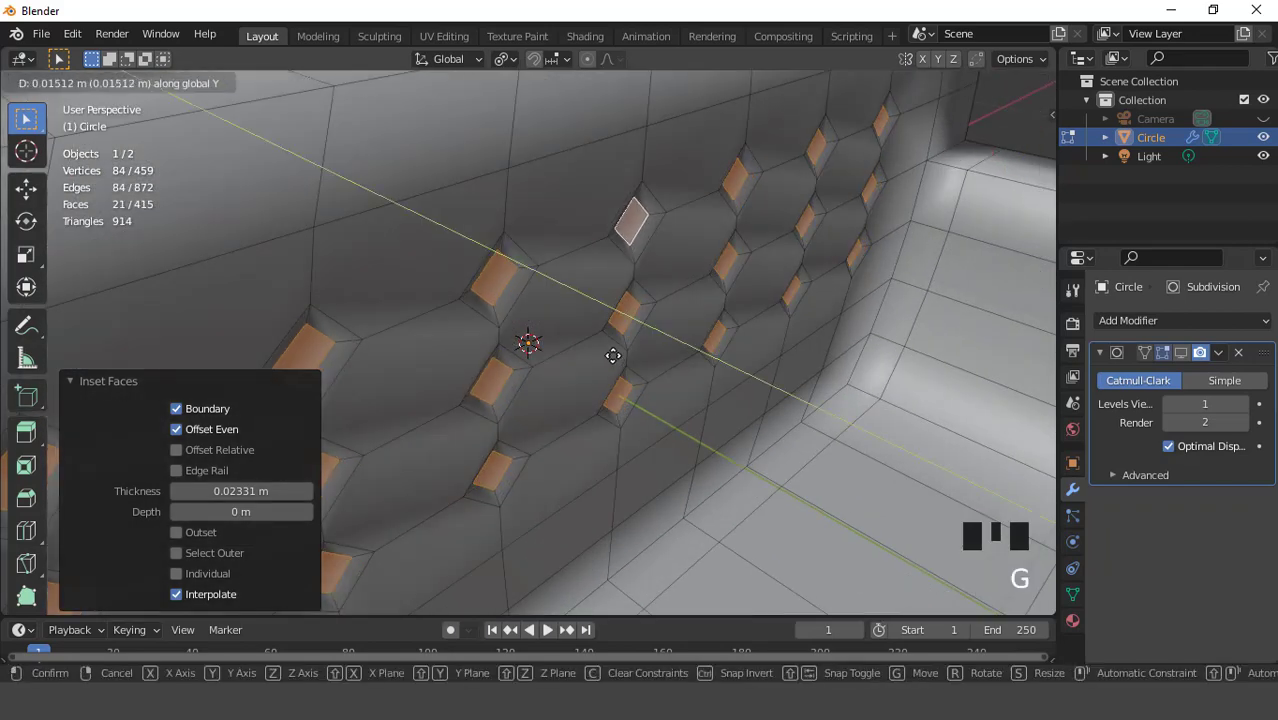
{"action": "left_click", "coordinate": [613, 355]}
- Inset the recessed diamond faces a second time by about 0.006 m
{"action": "middle_click_drag", "start_coordinate": [613, 355], "coordinate": [570, 325]}
{"action": "key", "text": "KP_1"}
{"action": "scroll", "coordinate": [557, 318], "scroll_direction": "up", "scroll_amount": 2}
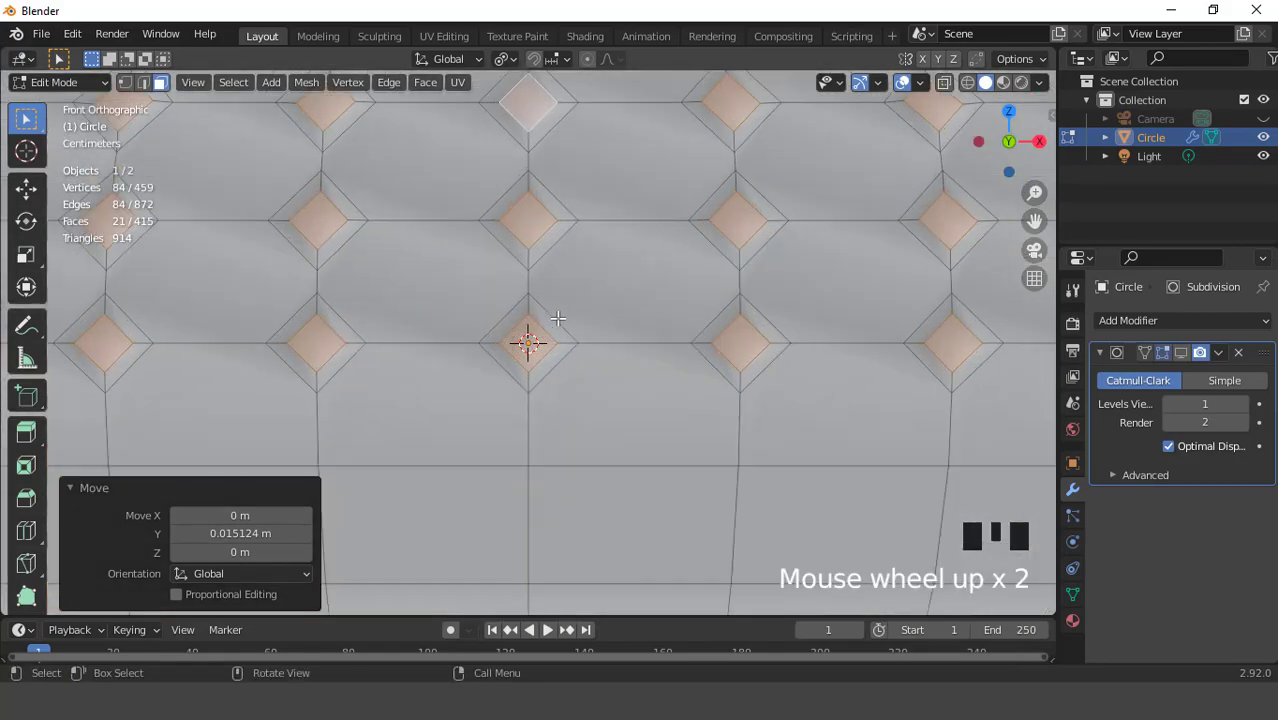
{"action": "scroll", "coordinate": [557, 318], "scroll_direction": "up", "scroll_amount": 1}
{"action": "key", "text": "i"}
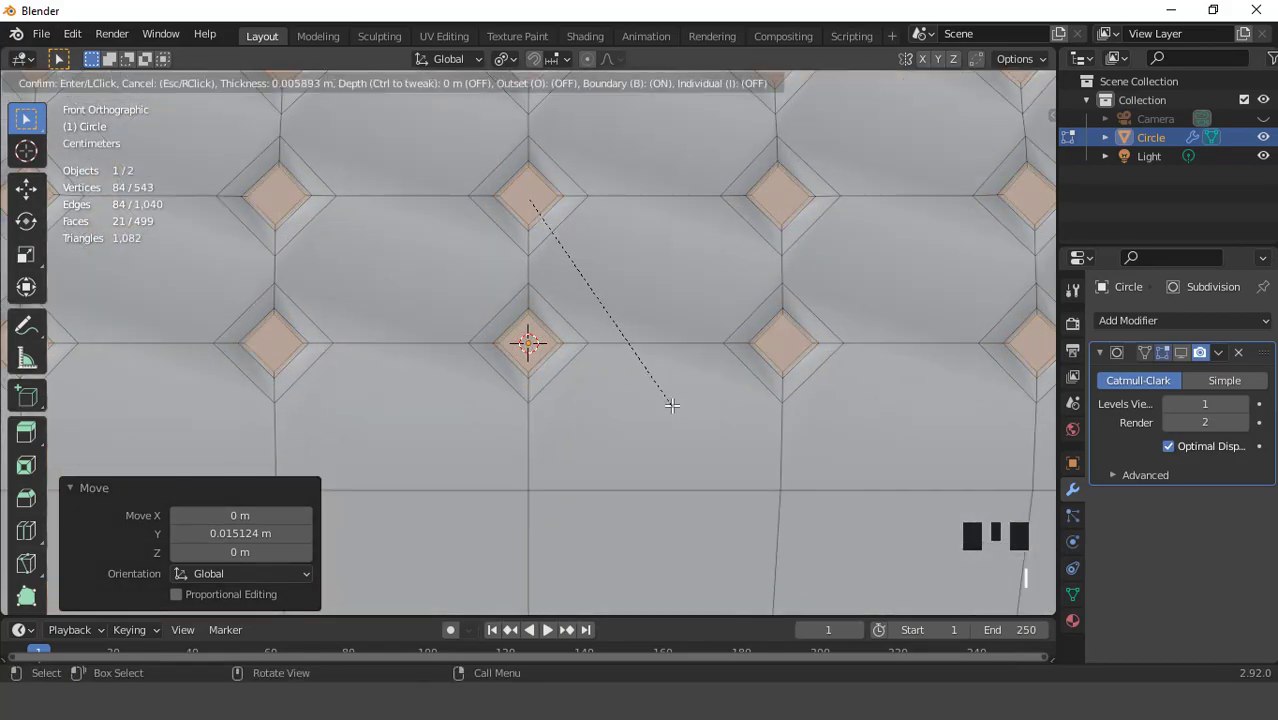
{"action": "left_click", "coordinate": [672, 405]}
- Extrude the inner diamond faces twice toward the front as buttons, by about -0.0136 m and about -0.019 m along their normals
{"action": "middle_click_drag", "start_coordinate": [672, 405], "coordinate": [645, 380]}
{"action": "scroll", "coordinate": [642, 377], "scroll_direction": "up", "scroll_amount": 3}
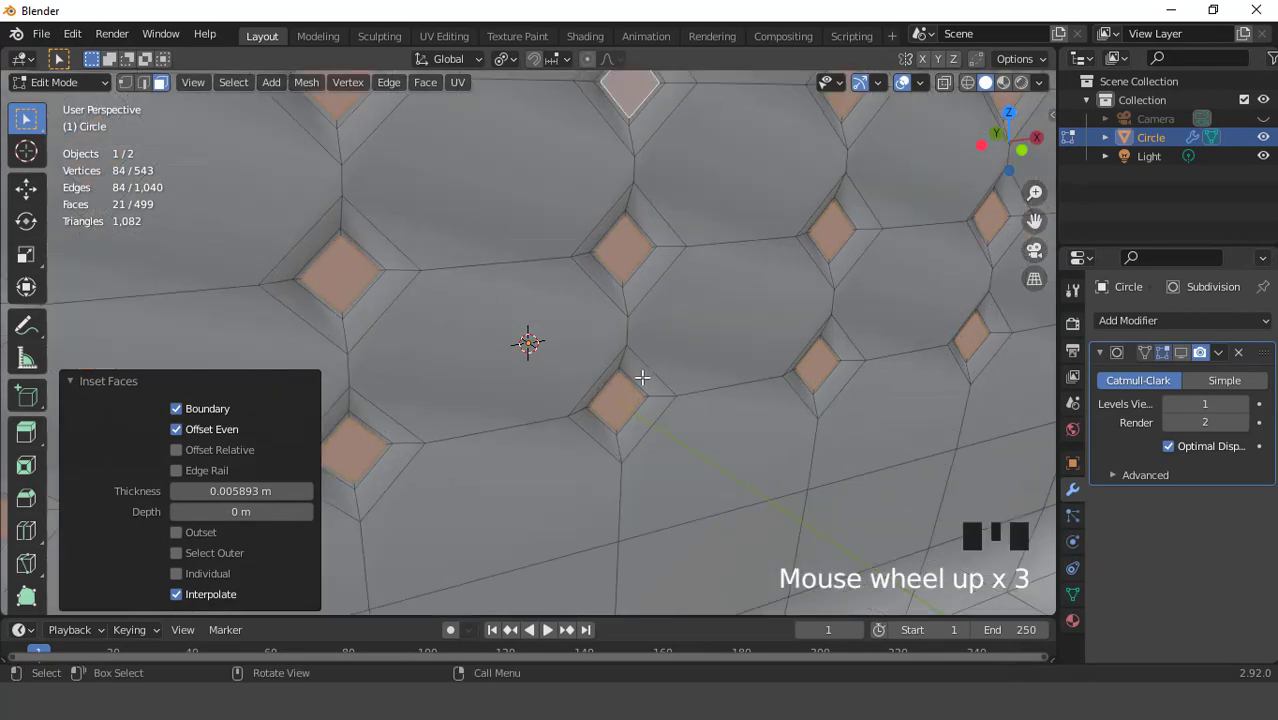
{"action": "scroll", "coordinate": [642, 377], "scroll_direction": "up", "scroll_amount": 2}
{"action": "key", "text": "e"}
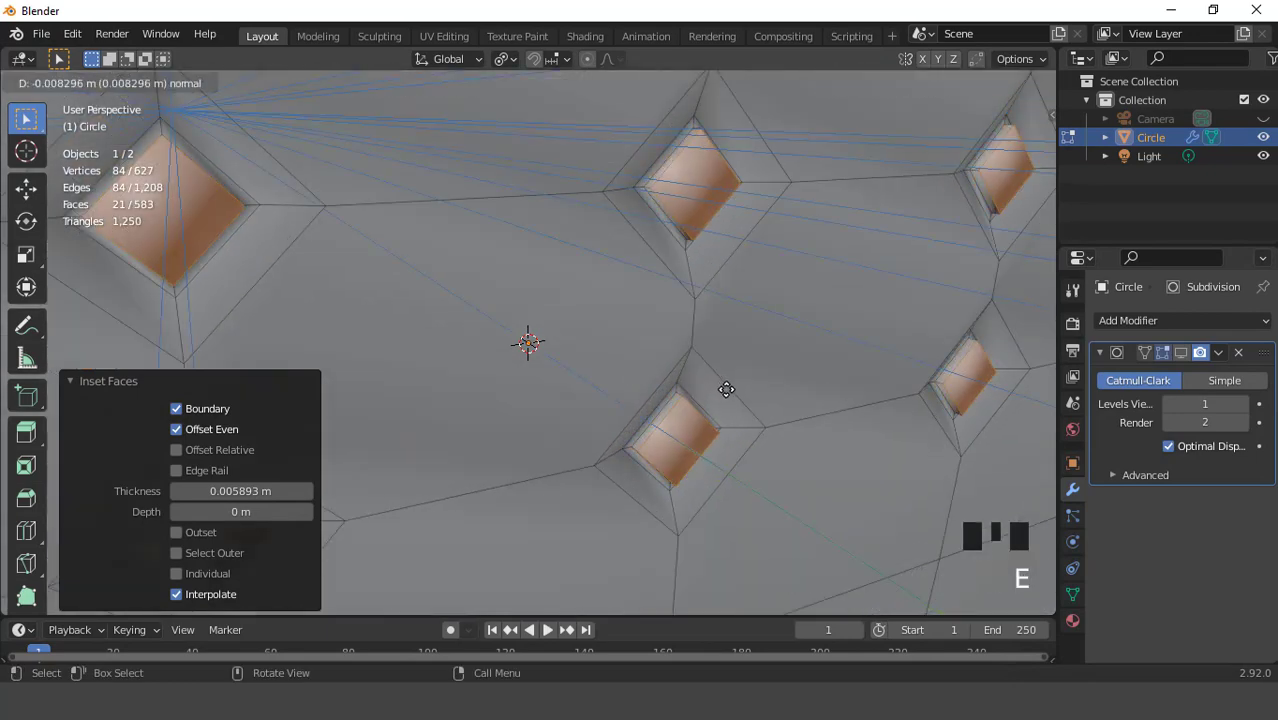
{"action": "left_click", "coordinate": [730, 390]}
{"action": "key", "text": "e"}
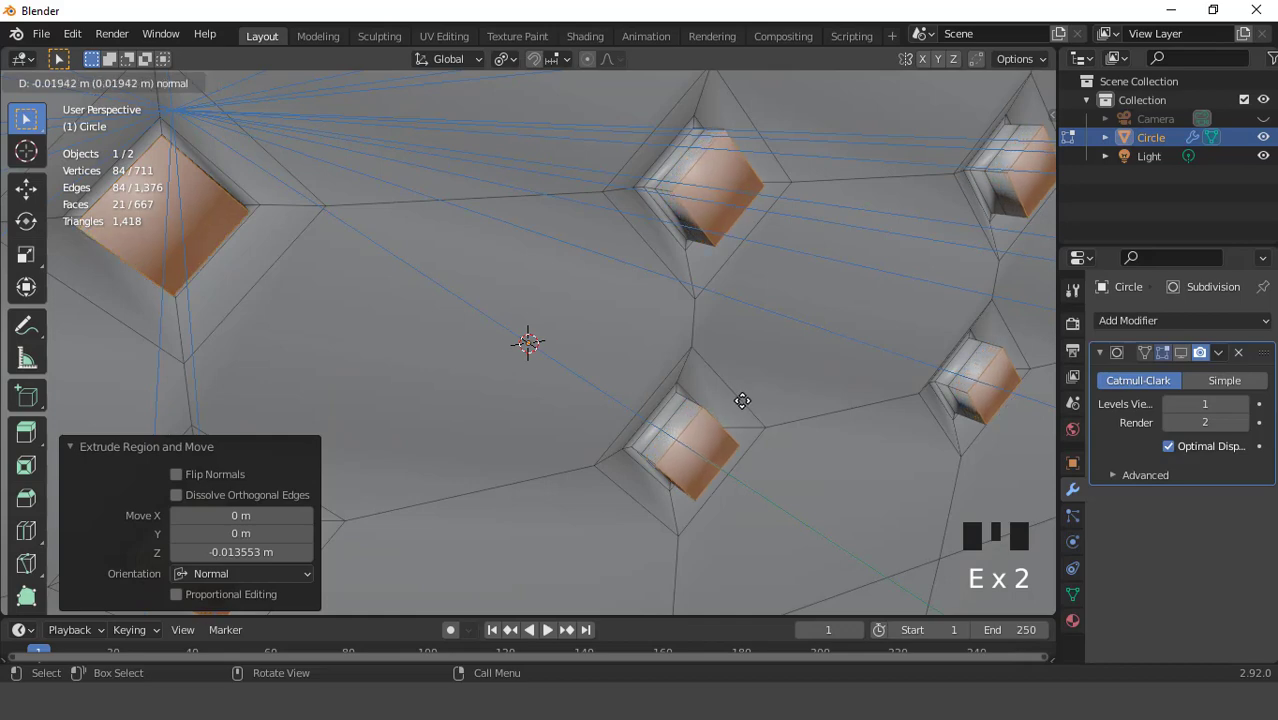
{"action": "left_click", "coordinate": [739, 396]}
- Return to Object Mode and turn the Subdivision modifier's viewport display back on
{"action": "scroll", "coordinate": [739, 395], "scroll_direction": "down", "scroll_amount": 4}
{"action": "key", "text": "KP_1"}
{"action": "key", "text": "Tab"}
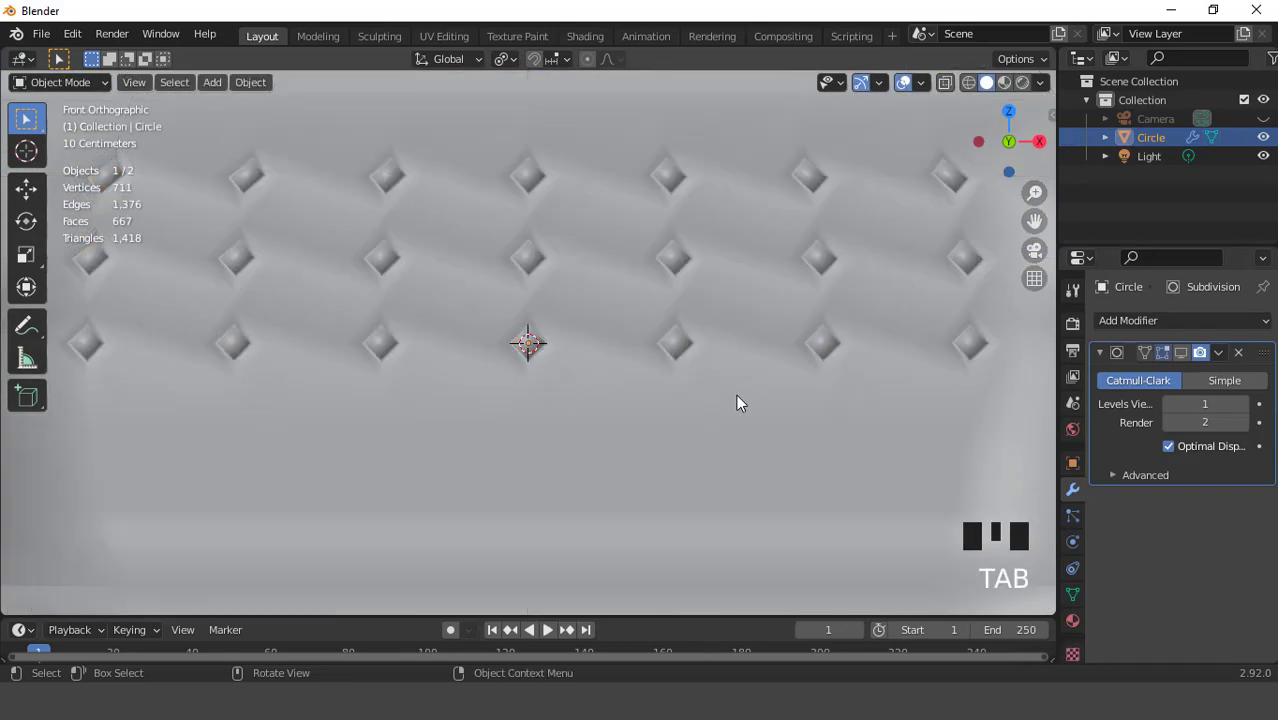
{"action": "scroll", "coordinate": [790, 390], "scroll_direction": "down", "scroll_amount": 4}
{"action": "left_click", "coordinate": [1180, 353]}
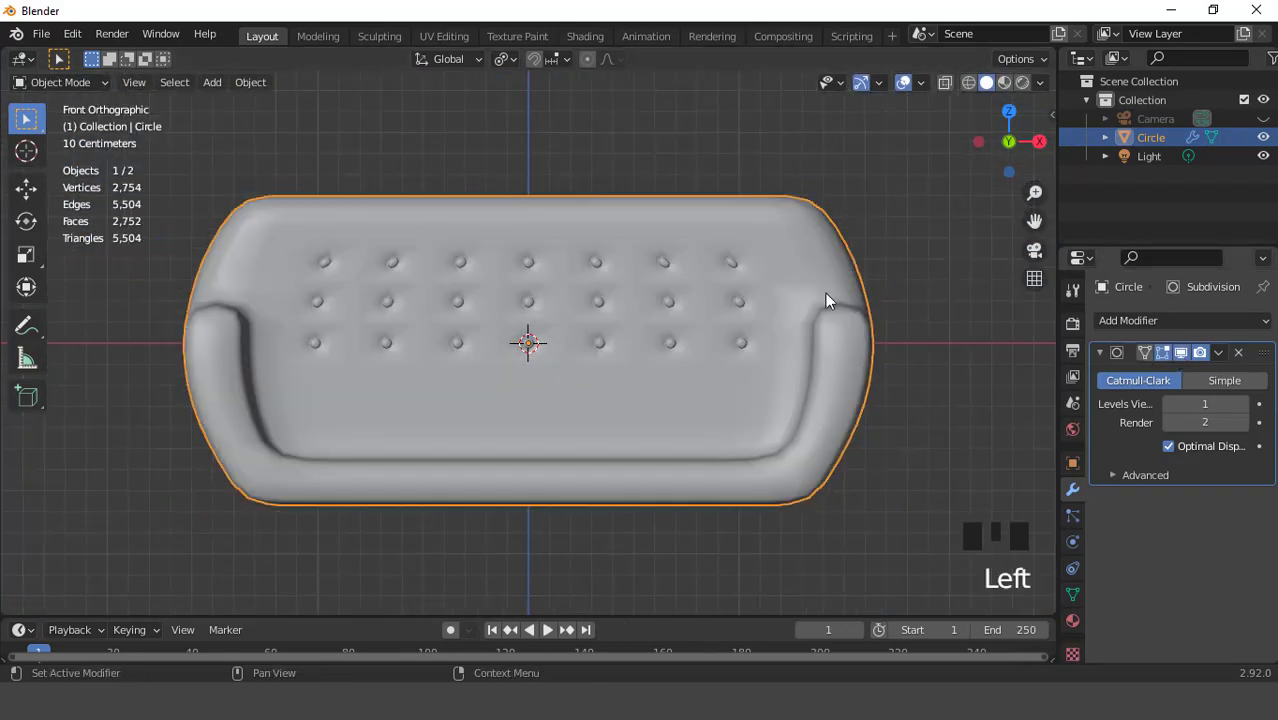
- Raise the Subdivision modifier's viewport level to 2
{"action": "scroll", "coordinate": [507, 268], "scroll_direction": "down", "scroll_amount": 3}
{"action": "middle_click_drag", "start_coordinate": [507, 268], "coordinate": [528, 295]}
{"action": "scroll", "coordinate": [569, 278], "scroll_direction": "up", "scroll_amount": 3}
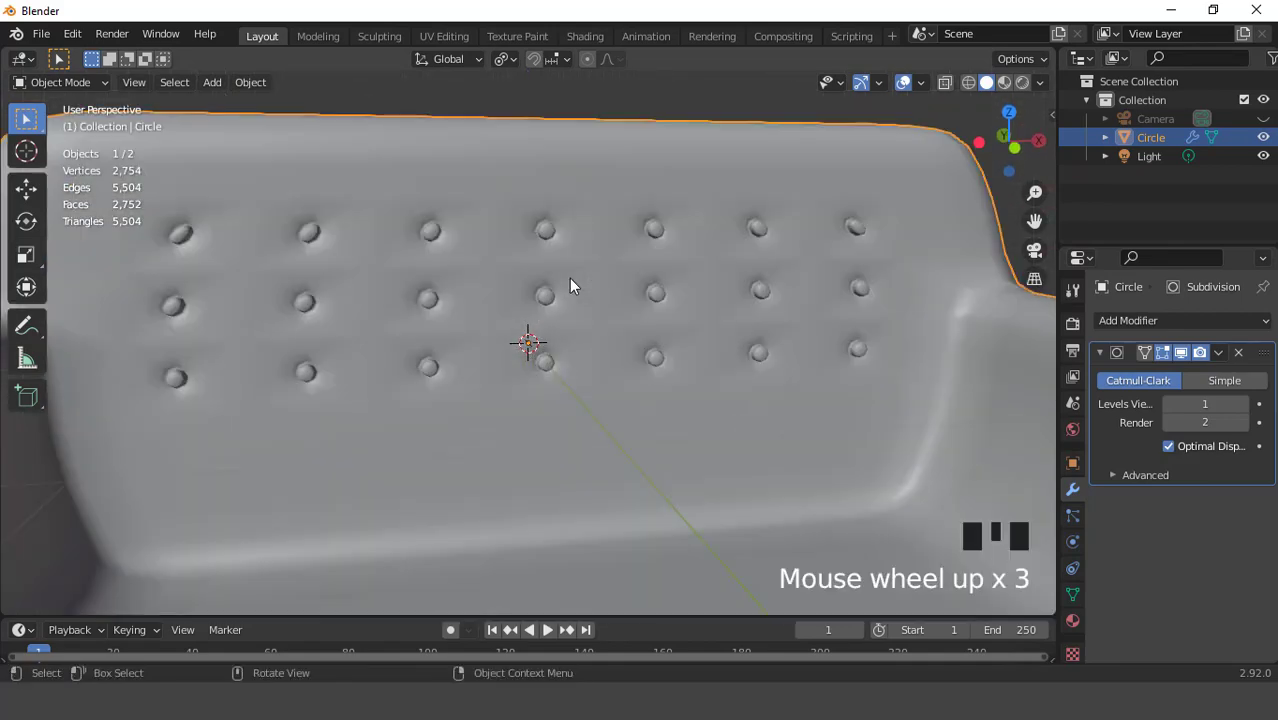
{"action": "left_click", "coordinate": [1237, 403]}
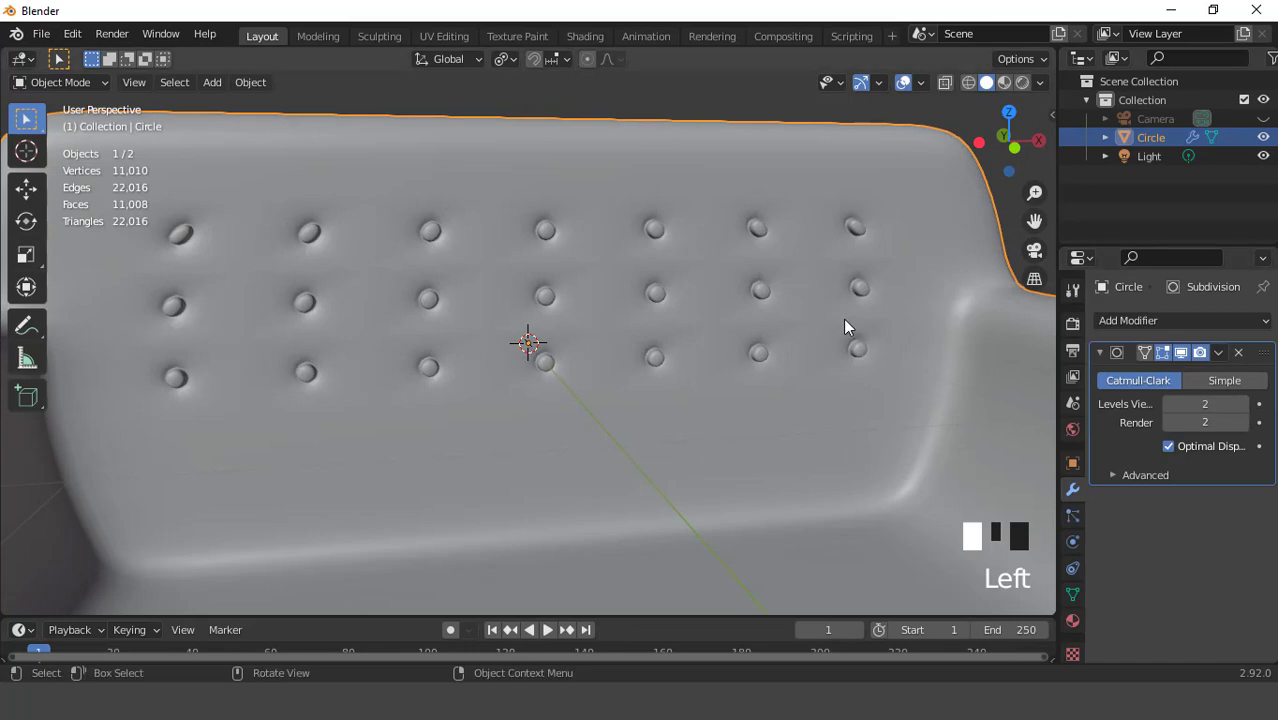
{"action": "middle_click_drag", "start_coordinate": [843, 319], "coordinate": [728, 279]}
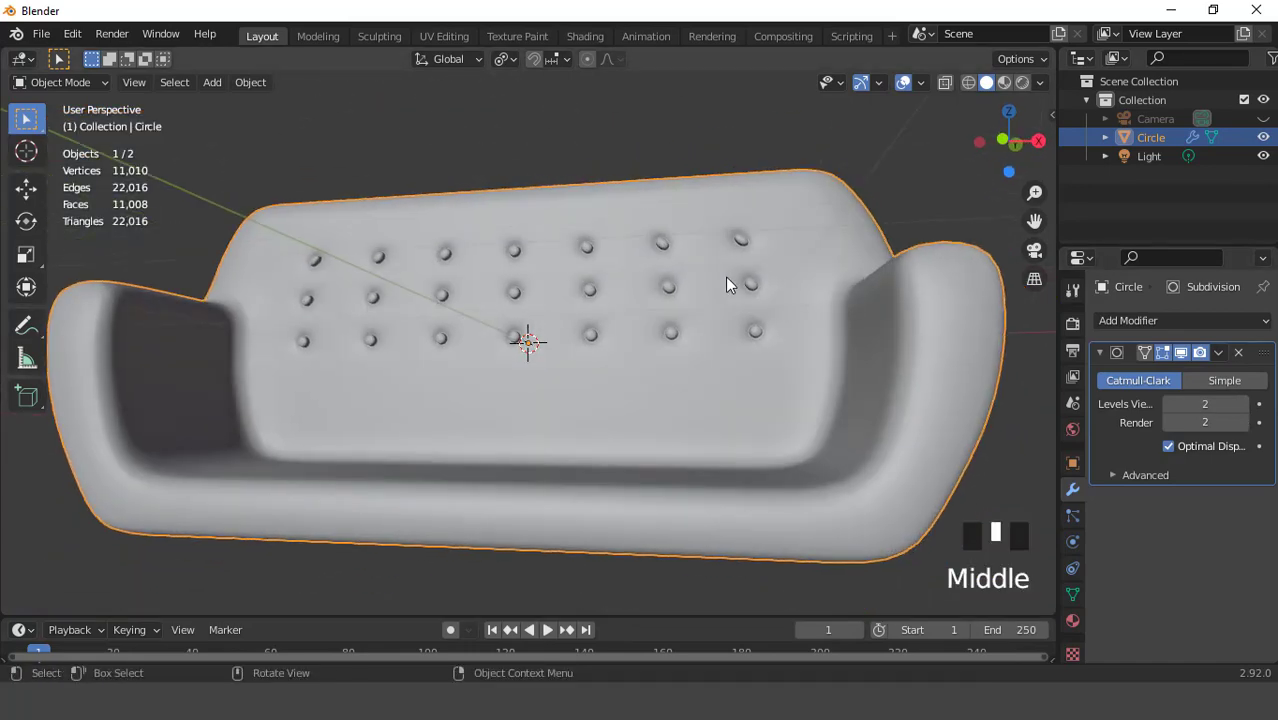
- Set the Subdivision modifier's viewport level to 1 and open the sofa body in Edit Mode with the modifier's viewport display off
{"action": "key", "text": "KP_1"}
{"action": "left_click", "coordinate": [1169, 403]}
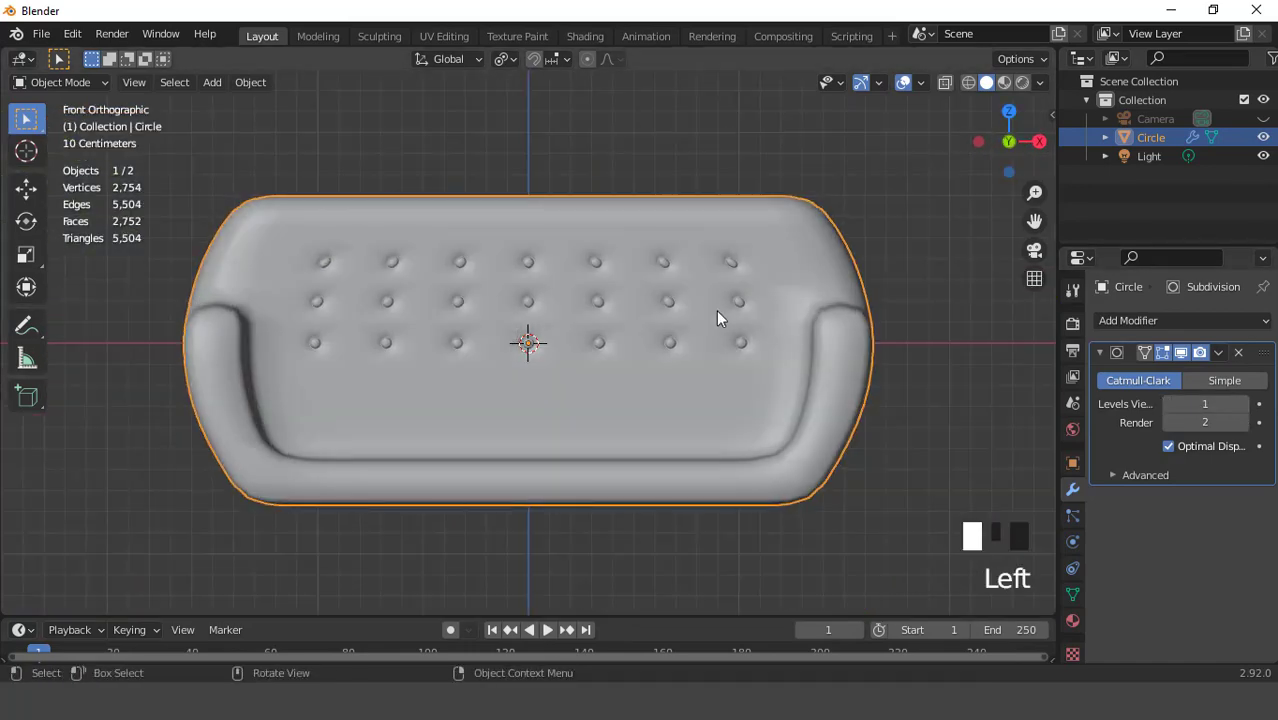
{"action": "scroll", "coordinate": [716, 310], "scroll_direction": "up", "scroll_amount": 1}
{"action": "scroll", "coordinate": [663, 270], "scroll_direction": "down", "scroll_amount": 2}
{"action": "key", "text": "Tab"}
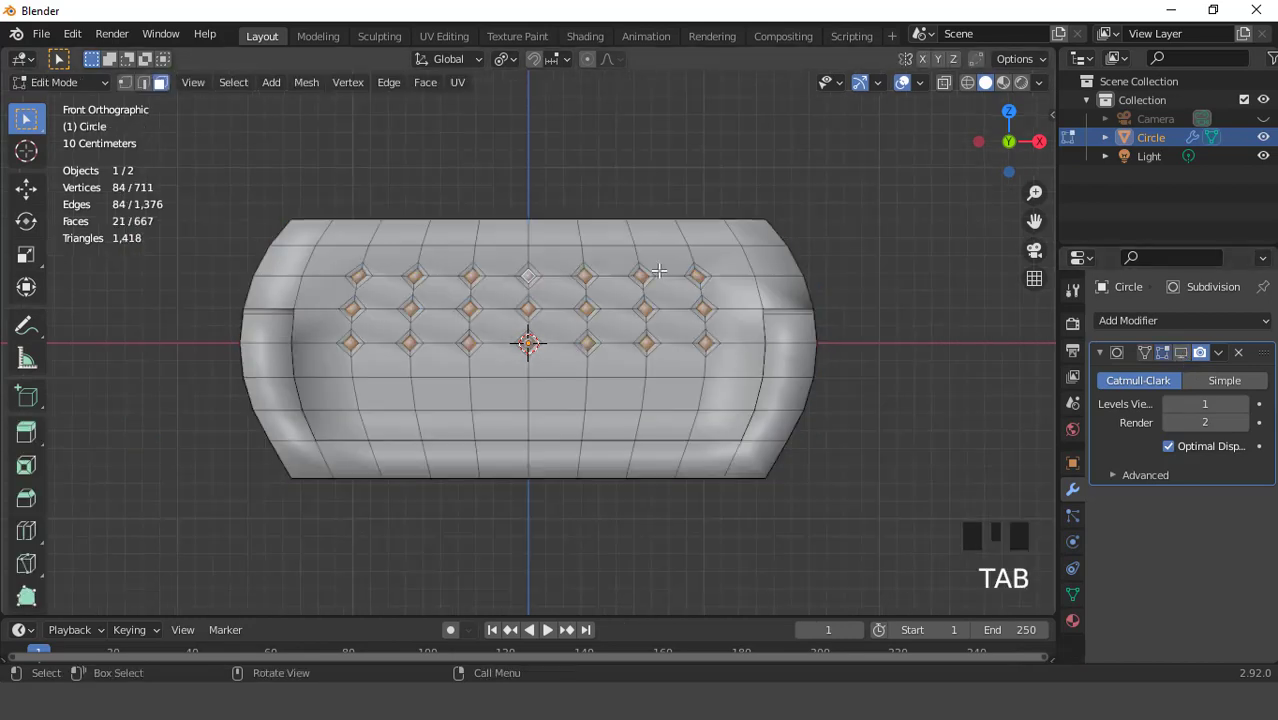
- Enable Auto Smooth in the sofa mesh's normals settings
{"action": "left_click", "coordinate": [1073, 593]}
{"action": "scroll", "coordinate": [1104, 568], "scroll_direction": "down", "scroll_amount": 5}
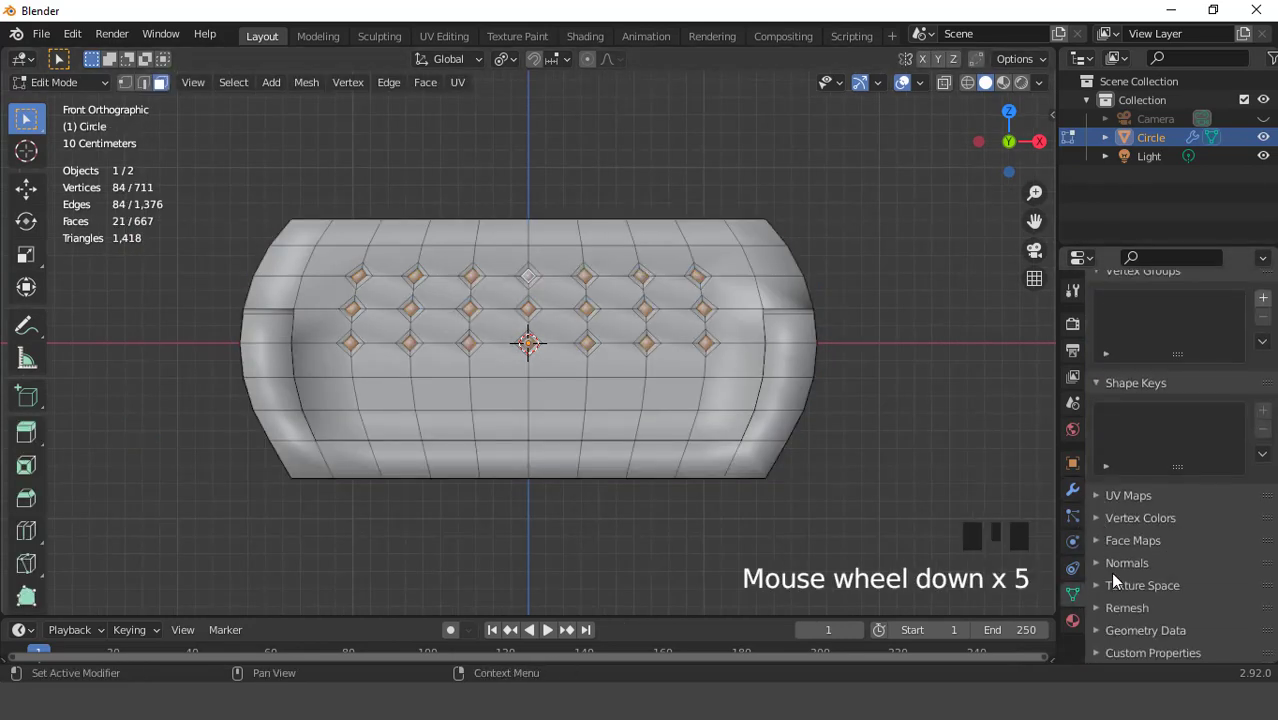
{"action": "left_click", "coordinate": [1168, 590]}
- Examine the n-gon face between two top-row tufting buttons of the backrest, and return to Object Mode
{"action": "scroll", "coordinate": [677, 325], "scroll_direction": "up", "scroll_amount": 2}
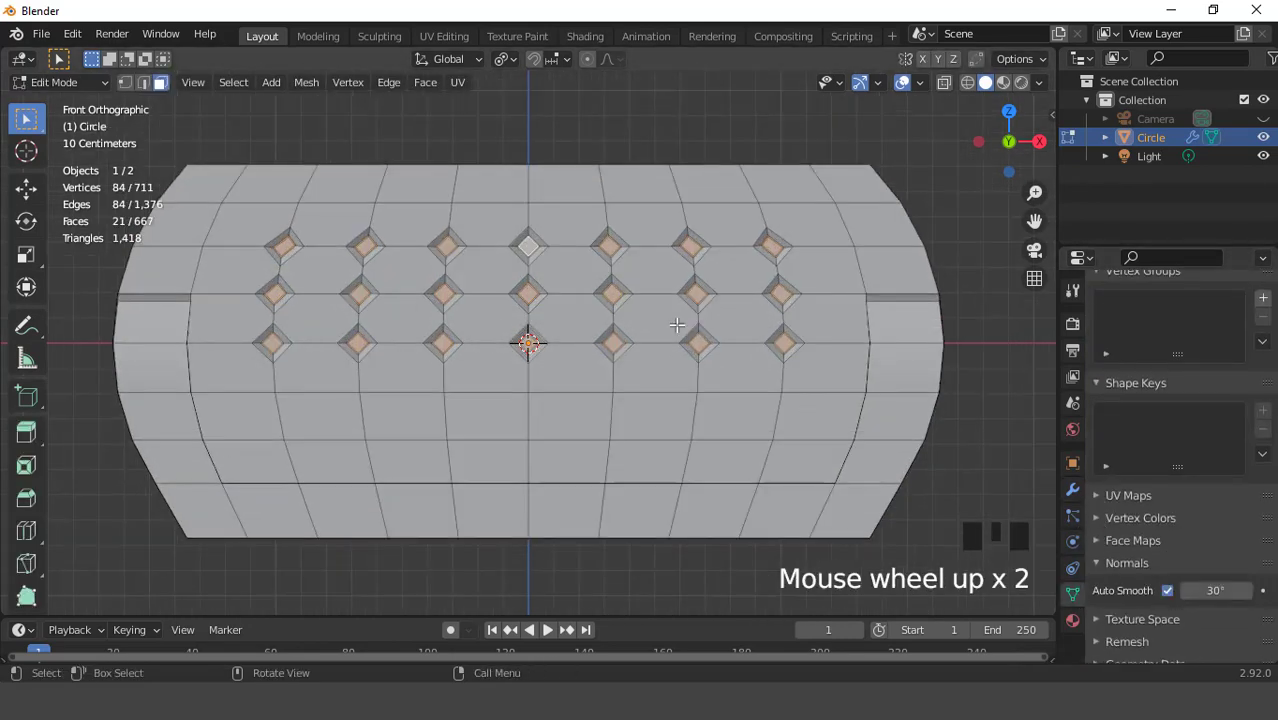
{"action": "key", "text": "3"}
{"action": "left_click", "coordinate": [562, 234]}
{"action": "scroll", "coordinate": [562, 234], "scroll_direction": "up", "scroll_amount": 2}
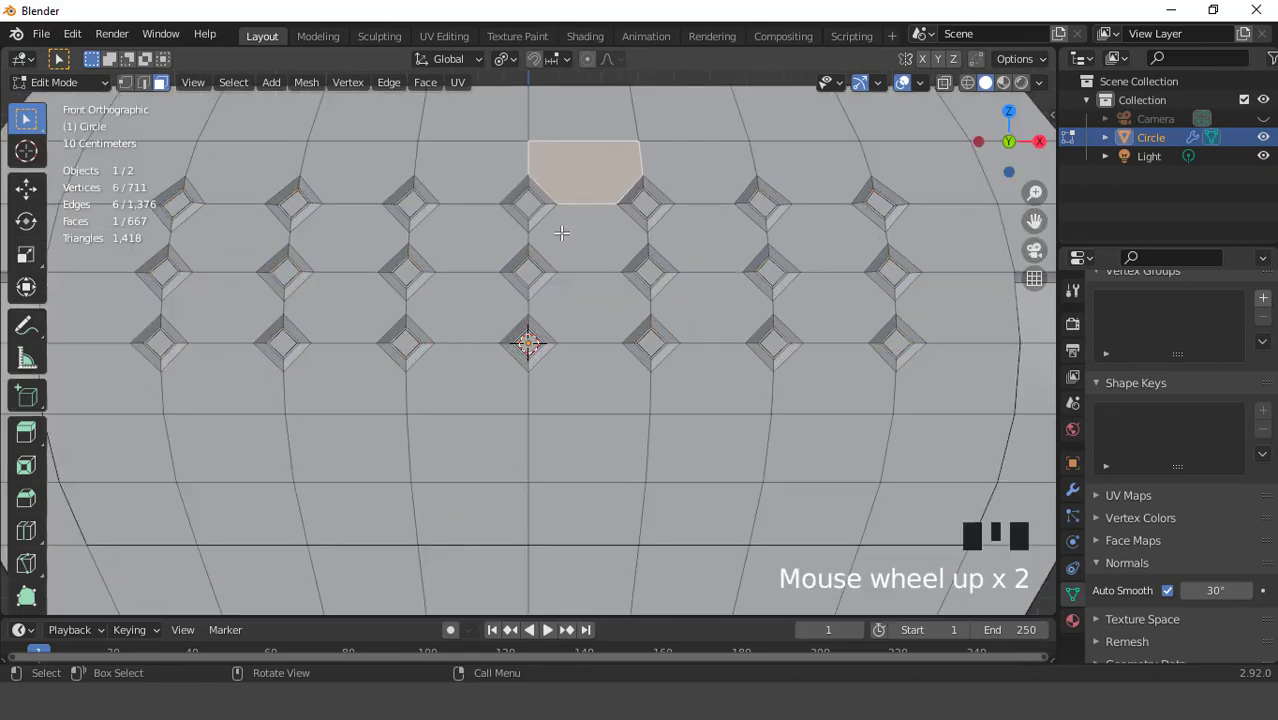
{"action": "scroll", "coordinate": [562, 234], "scroll_direction": "down", "scroll_amount": 2}
{"action": "middle_click_drag", "start_coordinate": [562, 234], "coordinate": [578, 282]}
{"action": "key", "text": "Tab"}
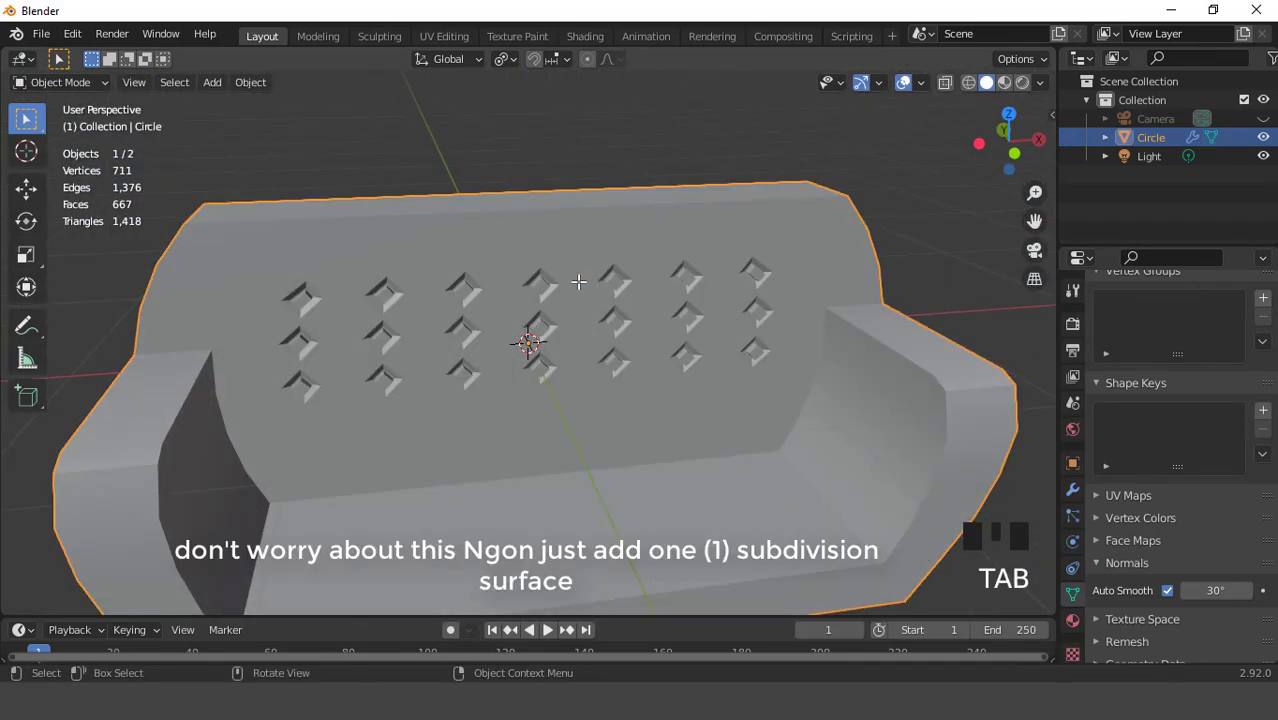
- Turn the Subdivision modifier's viewport display back on and apply the modifier to the sofa body
{"action": "key", "text": "KP_1"}
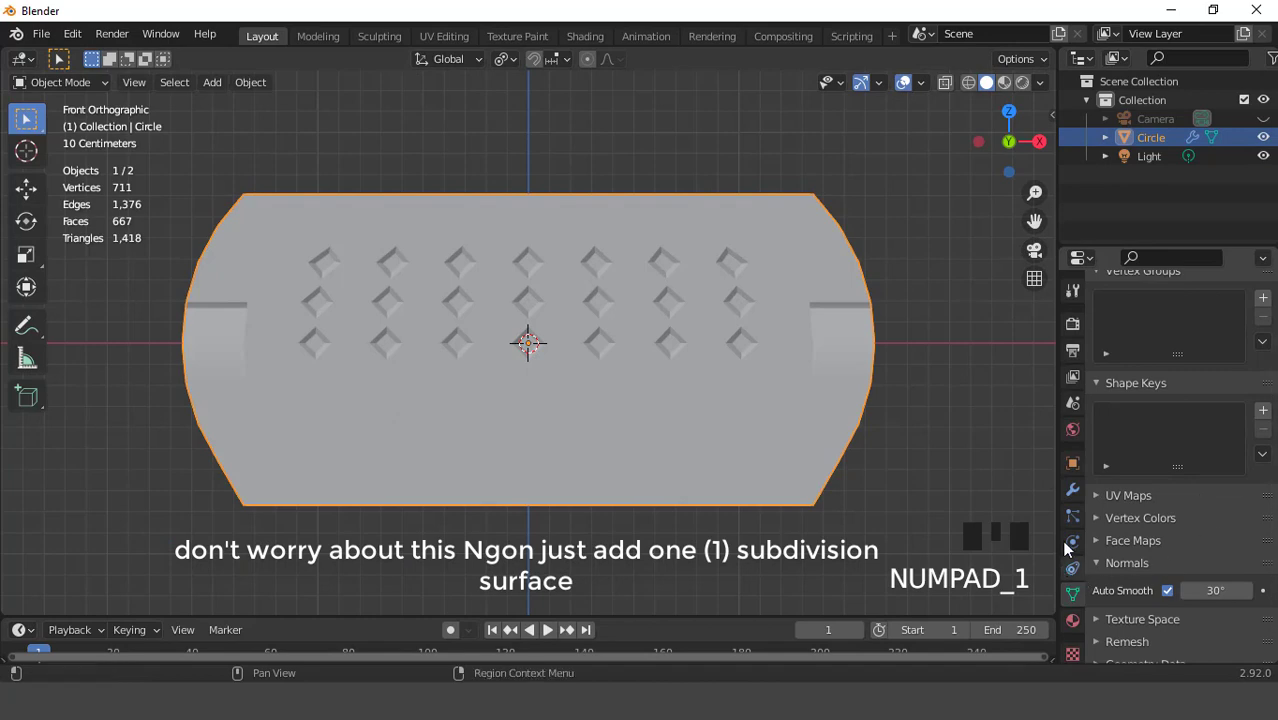
{"action": "left_click", "coordinate": [1073, 490]}
{"action": "left_click", "coordinate": [1181, 353]}
{"action": "middle_click_drag", "start_coordinate": [532, 298], "coordinate": [578, 312]}
{"action": "scroll", "coordinate": [608, 290], "scroll_direction": "up", "scroll_amount": 2}
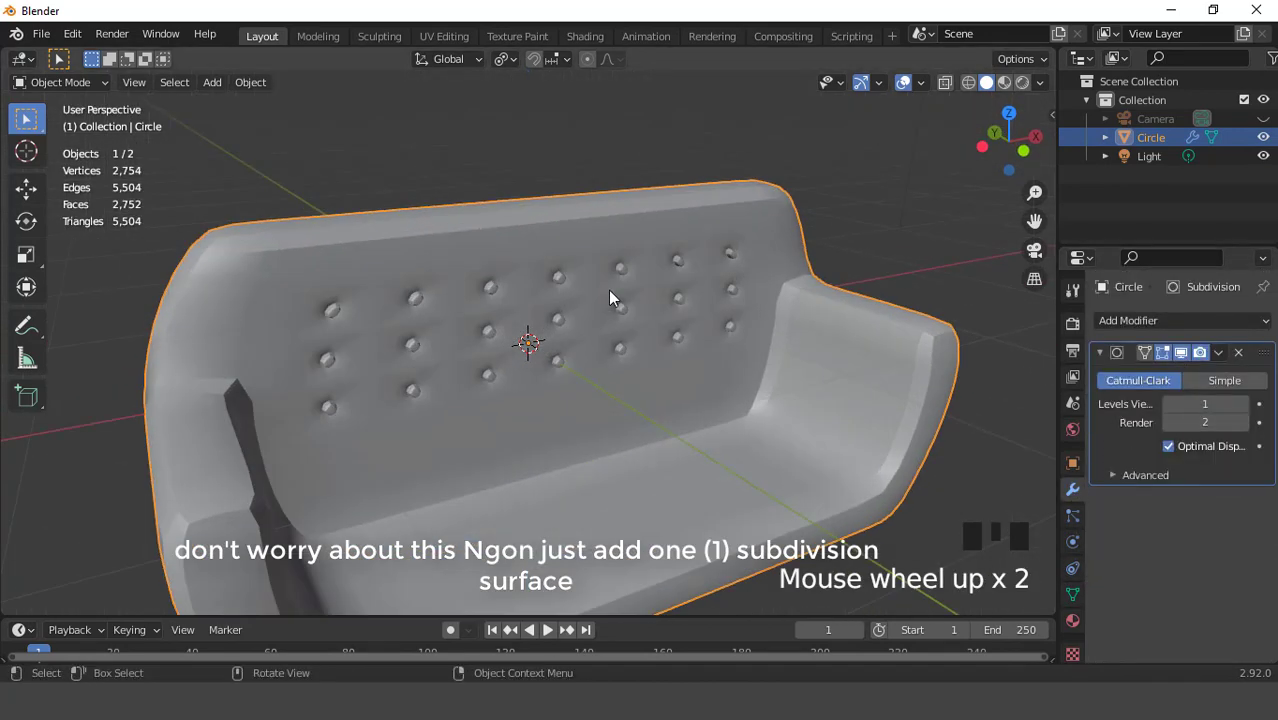
{"action": "left_click", "coordinate": [1218, 353]}
{"action": "left_click", "coordinate": [1185, 368]}
- Examine in Edit Mode the subdivided faces around the top row of tufting buttons, and return to Object Mode
{"action": "middle_click_drag", "start_coordinate": [786, 319], "coordinate": [690, 312]}
{"action": "scroll", "coordinate": [600, 292], "scroll_direction": "up", "scroll_amount": 2}
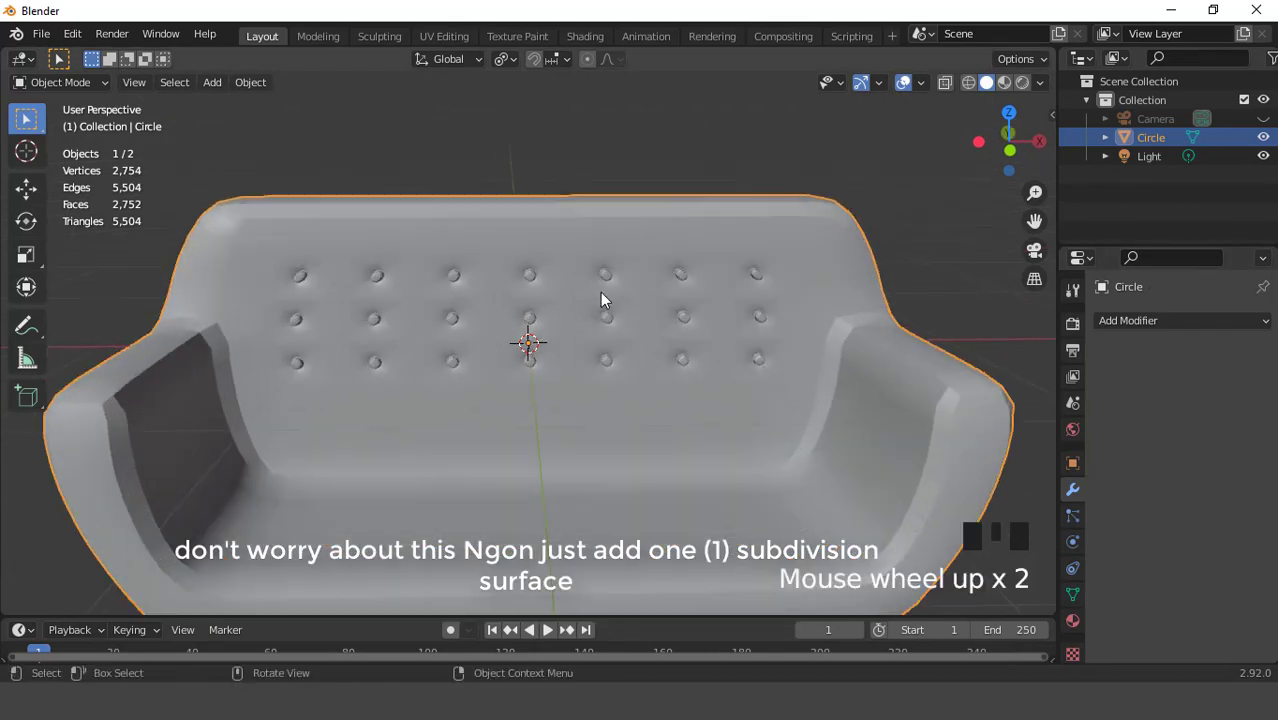
{"action": "key", "text": "Tab"}
{"action": "scroll", "coordinate": [600, 292], "scroll_direction": "up", "scroll_amount": 5}
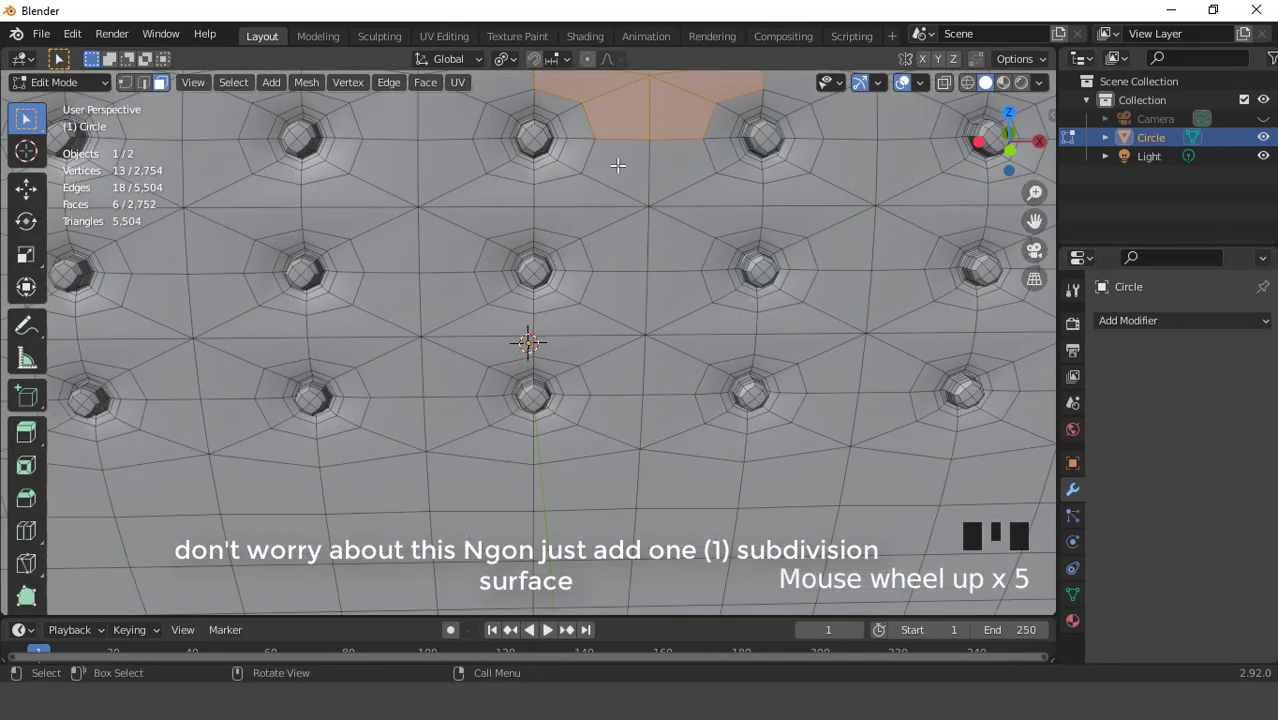
{"action": "scroll", "coordinate": [642, 196], "scroll_direction": "down", "scroll_amount": 2}
{"action": "left_click", "coordinate": [642, 180]}
{"action": "left_click", "coordinate": [600, 182]}
{"action": "left_click", "coordinate": [570, 182]}
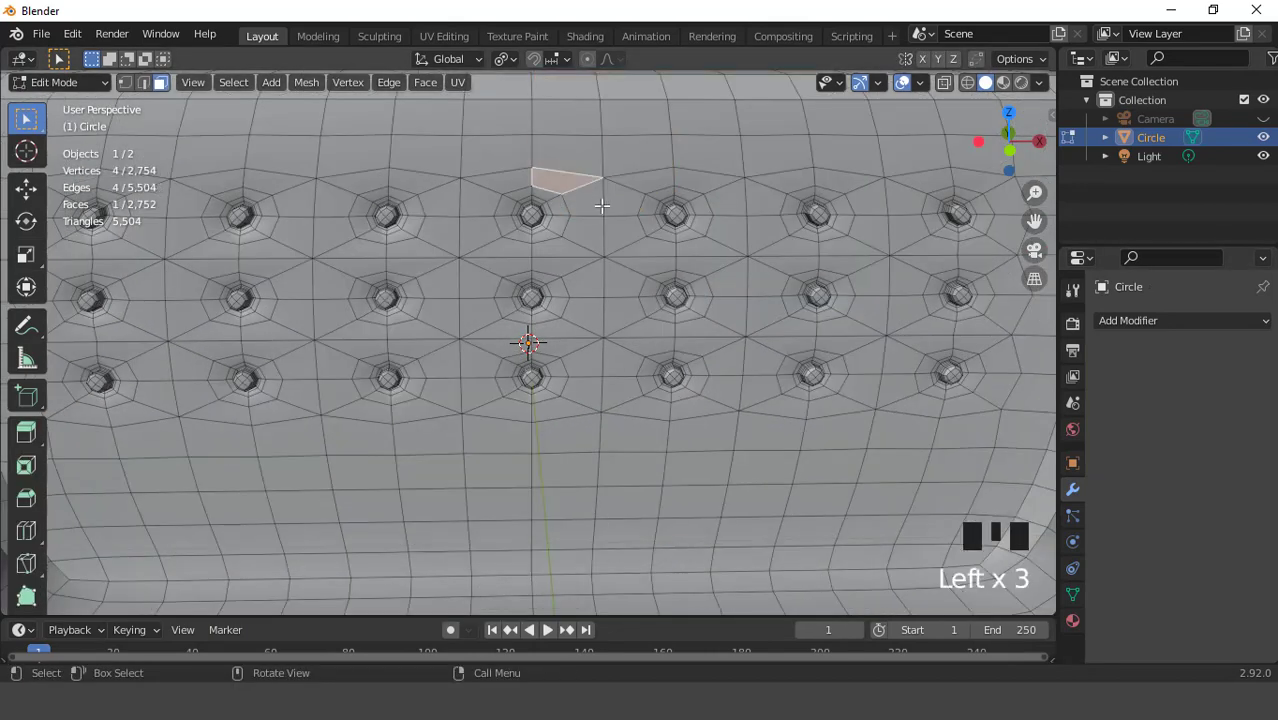
{"action": "left_click", "coordinate": [605, 203]}
{"action": "left_click", "coordinate": [615, 198]}
{"action": "left_click", "coordinate": [633, 190]}
{"action": "left_click", "coordinate": [640, 186]}
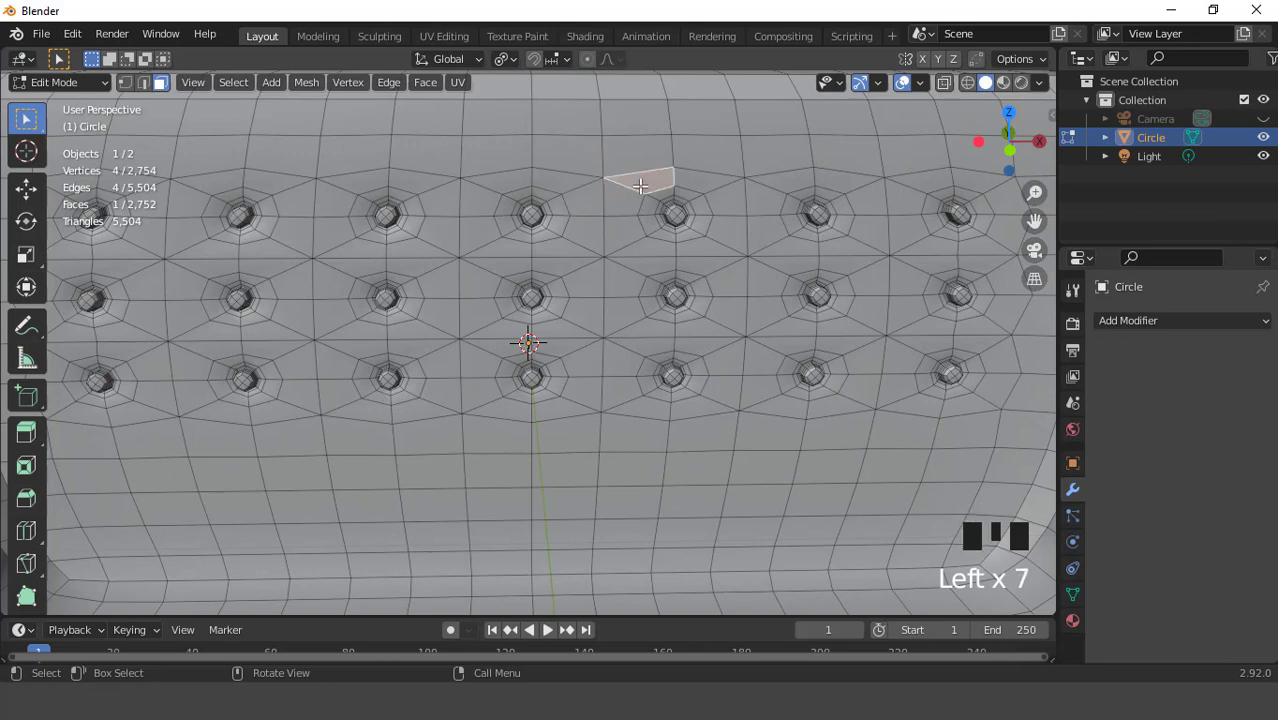
{"action": "left_click", "coordinate": [624, 160]}
{"action": "left_click", "coordinate": [566, 158]}
{"action": "left_click", "coordinate": [570, 182]}
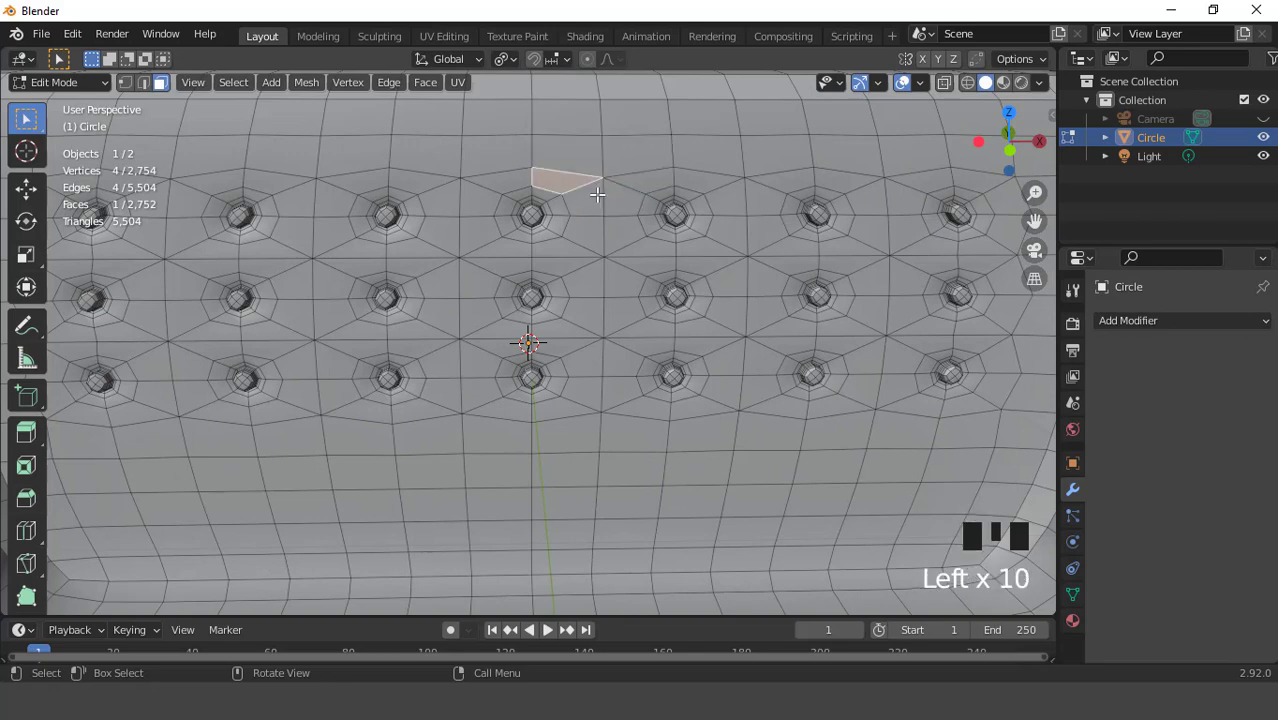
{"action": "scroll", "coordinate": [615, 254], "scroll_direction": "down", "scroll_amount": 5}
{"action": "middle_click_drag", "start_coordinate": [615, 254], "coordinate": [645, 286]}
{"action": "key", "text": "Tab"}
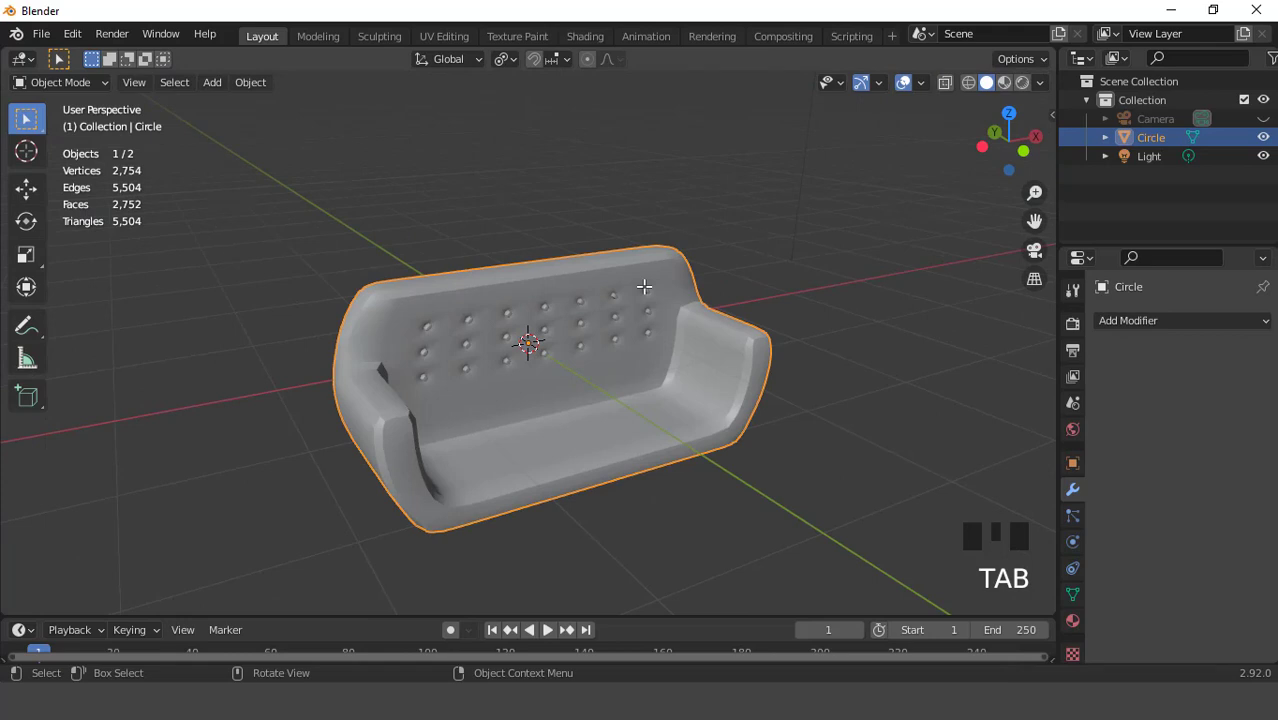
- Add a new Subdivision Surface modifier to the sofa body with viewport level 1
{"action": "key", "text": "KP_1"}
{"action": "scroll", "coordinate": [644, 287], "scroll_direction": "up", "scroll_amount": 3}
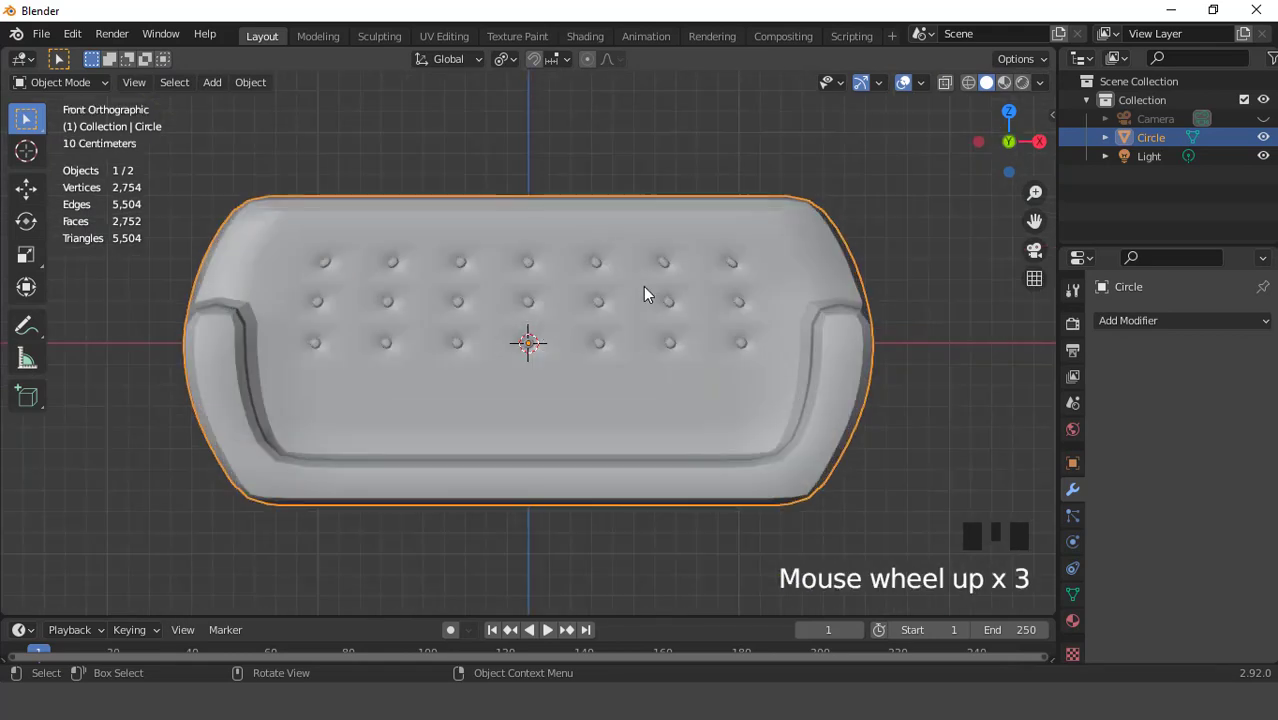
{"action": "left_click", "coordinate": [1110, 321]}
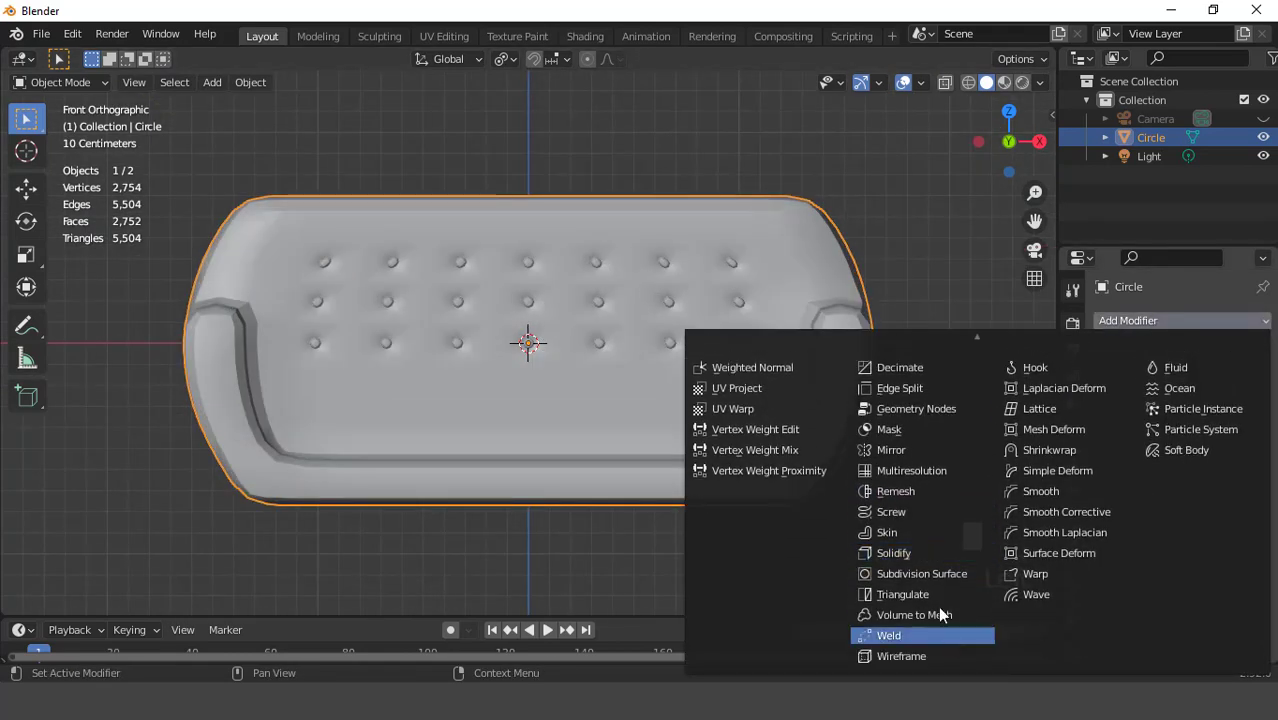
{"action": "left_click", "coordinate": [925, 573]}
{"action": "scroll", "coordinate": [691, 373], "scroll_direction": "down", "scroll_amount": 2}
{"action": "middle_click_drag", "start_coordinate": [691, 373], "coordinate": [628, 379]}
{"action": "scroll", "coordinate": [628, 379], "scroll_direction": "down", "scroll_amount": 2}
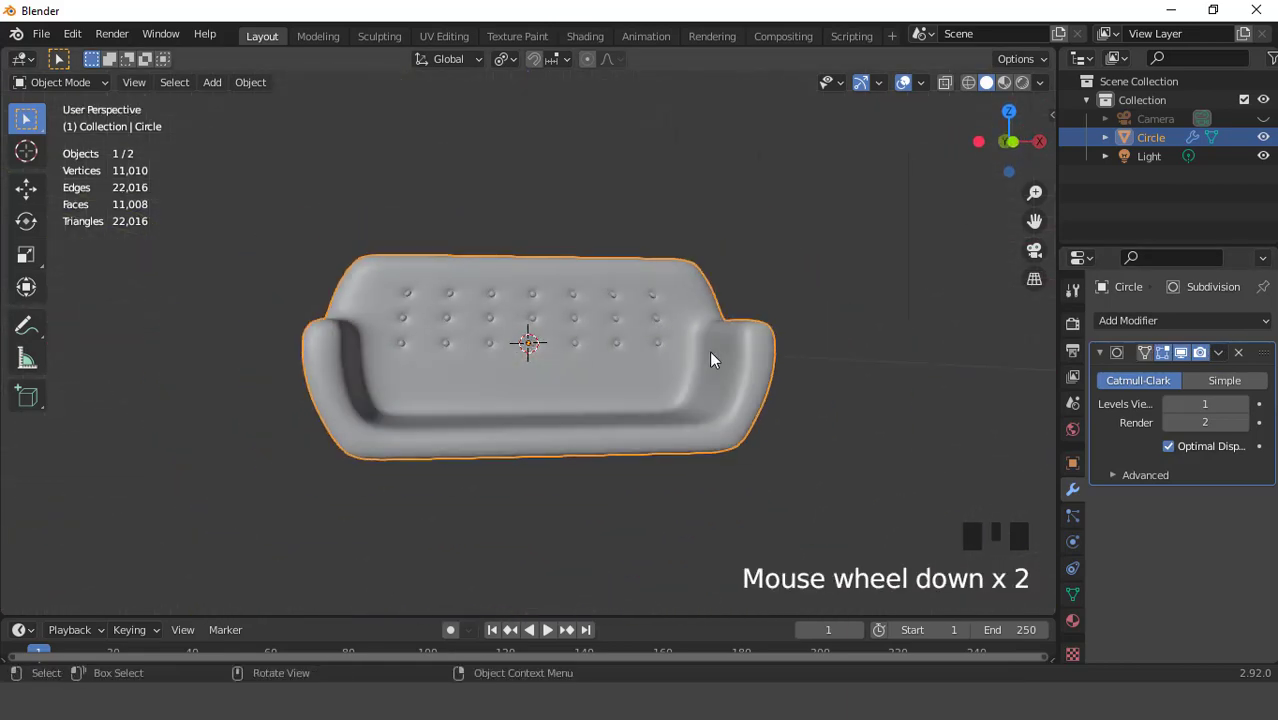
- Add a 2 m cube at the origin for the seat cushion and scale it uniformly to about 0.249
{"action": "key", "text": "KP_1"}
{"action": "scroll", "coordinate": [656, 297], "scroll_direction": "down", "scroll_amount": 2}
{"action": "scroll", "coordinate": [656, 295], "scroll_direction": "up", "scroll_amount": 2}
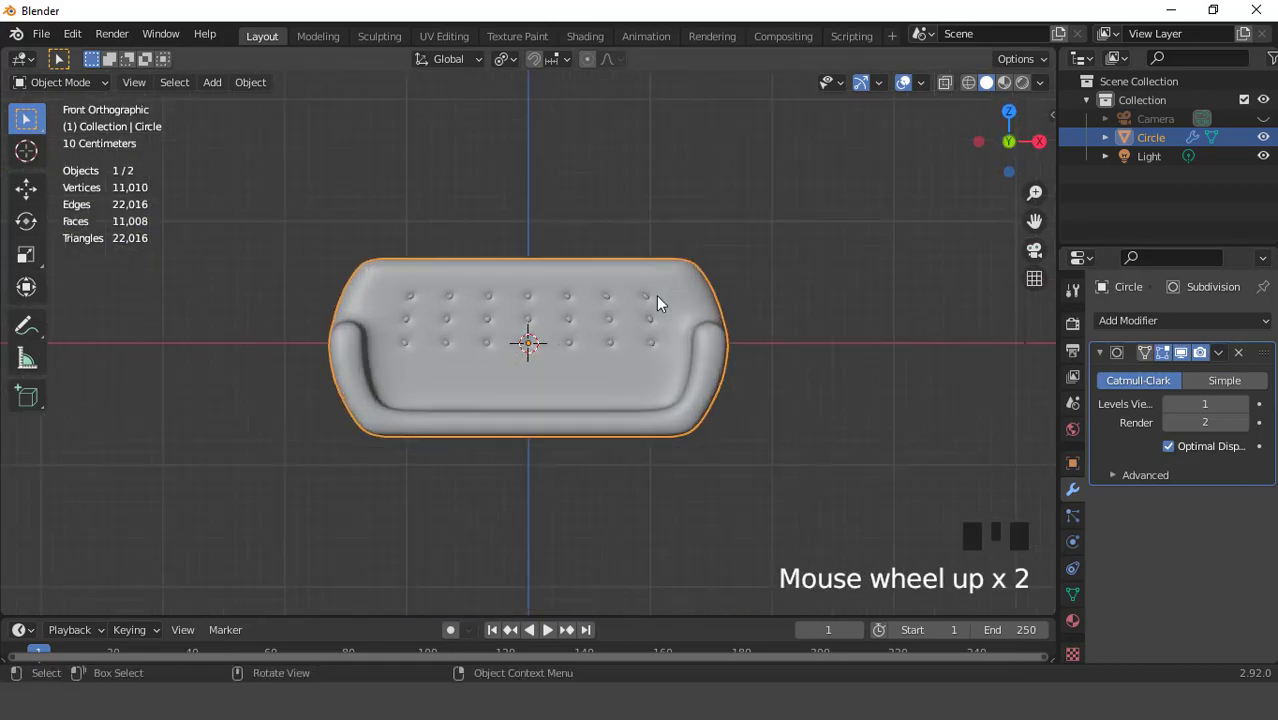
{"action": "left_click", "coordinate": [215, 85]}
{"action": "mouse_move", "coordinate": [289, 103]}
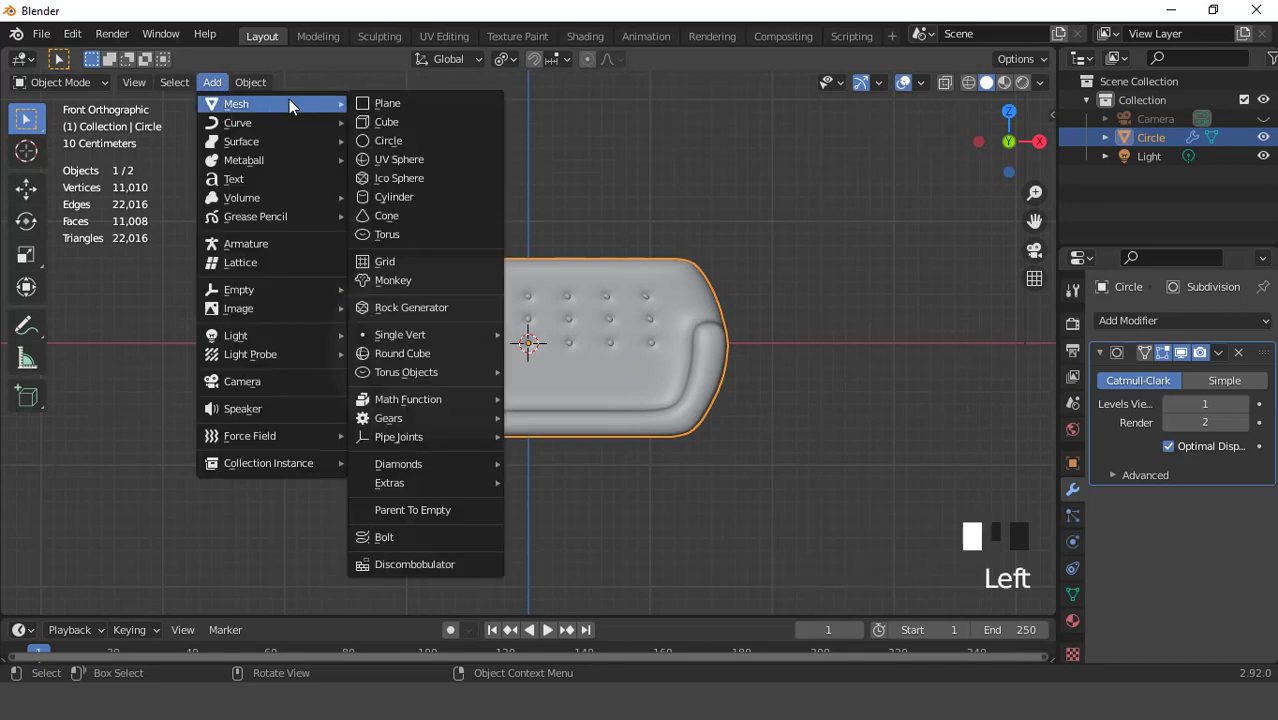
{"action": "left_click", "coordinate": [390, 125]}
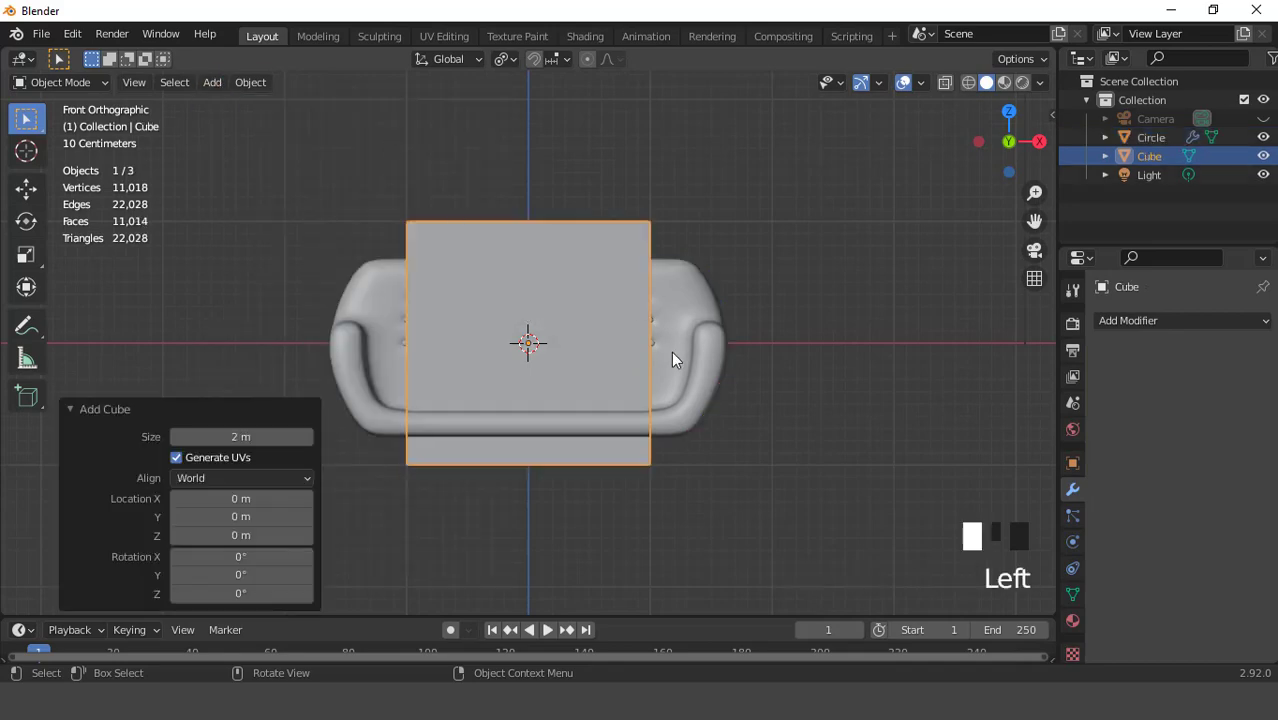
{"action": "key", "text": "s"}
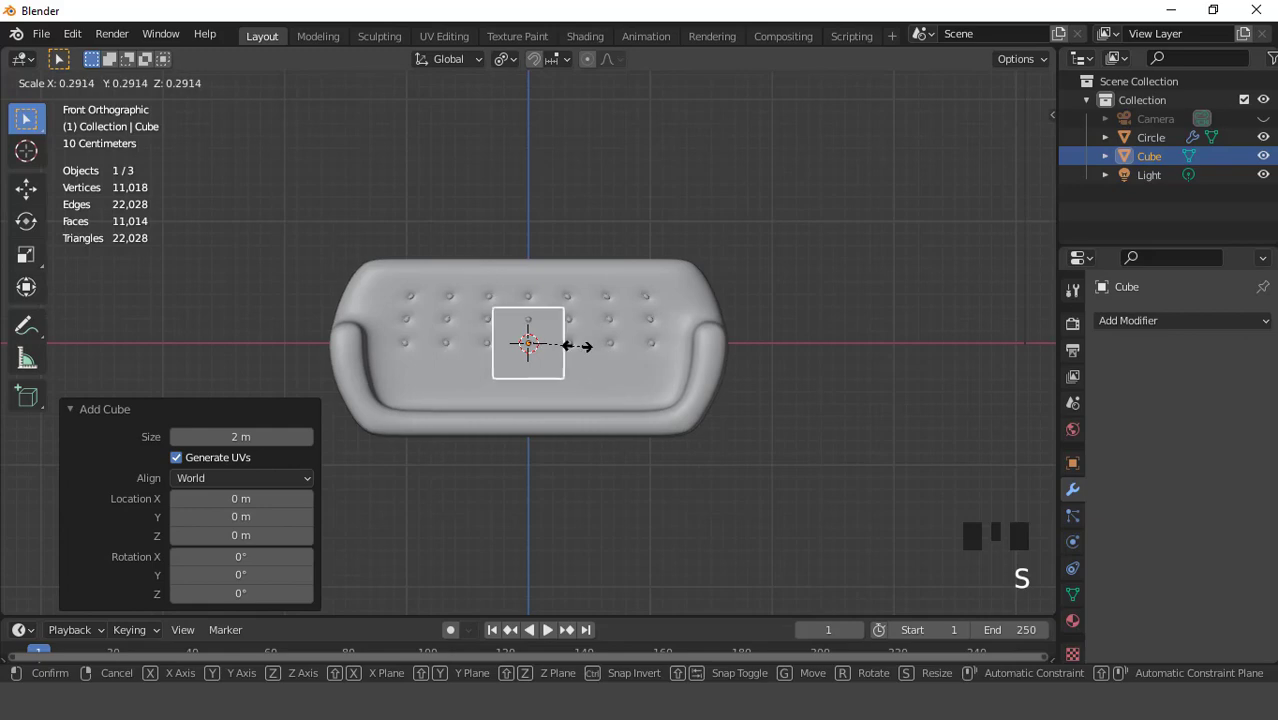
{"action": "left_click", "coordinate": [575, 347]}
- Move the cube straight down toward the seat by about 0.31 m
{"action": "scroll", "coordinate": [575, 350], "scroll_direction": "up", "scroll_amount": 2}
{"action": "key", "text": "g"}
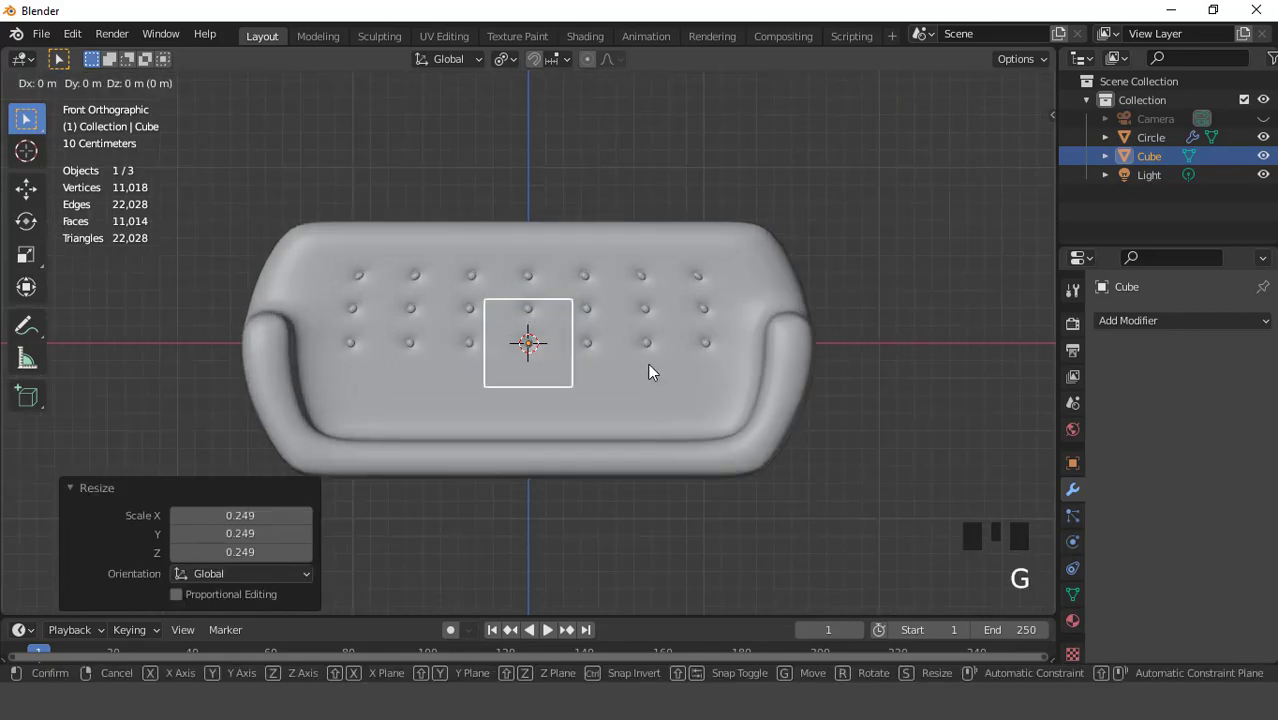
{"action": "left_click", "coordinate": [644, 417]}
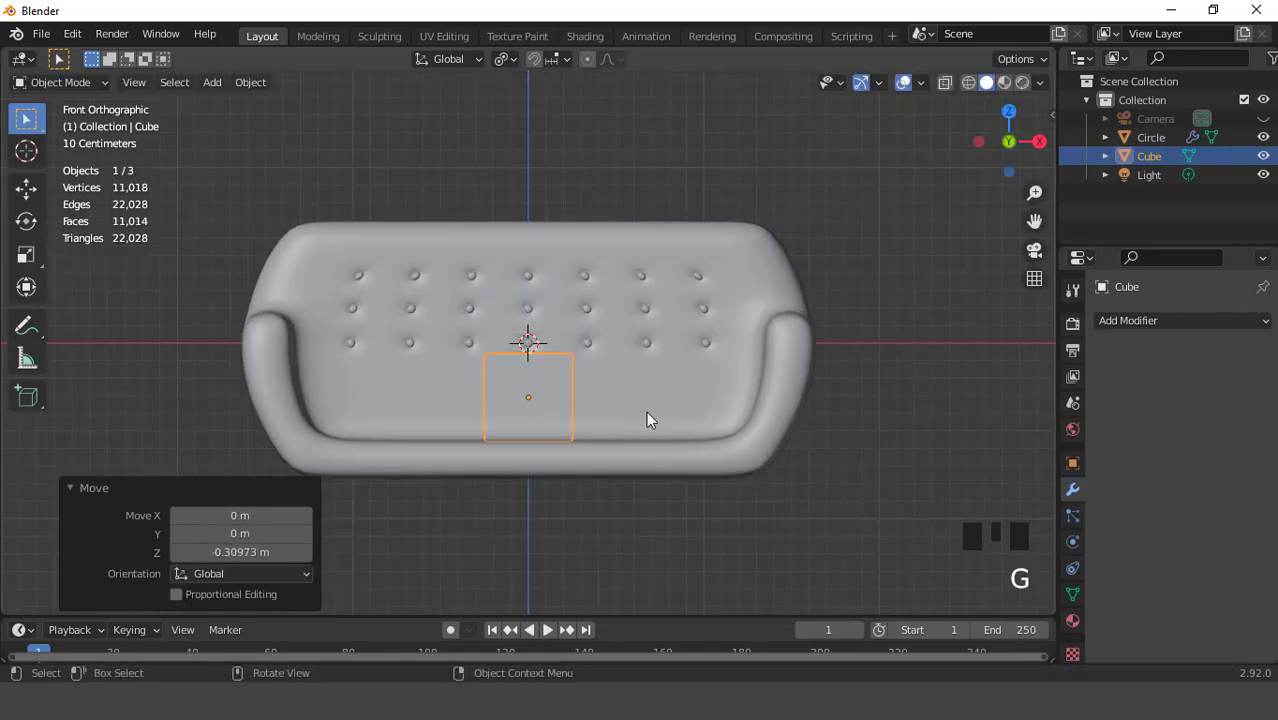
- Flatten the cube to about 0.595 along Z and lower it by about 0.1 m onto the seat
{"action": "scroll", "coordinate": [647, 410], "scroll_direction": "up", "scroll_amount": 2}
{"action": "key", "text": "s"}
{"action": "key", "text": "z"}
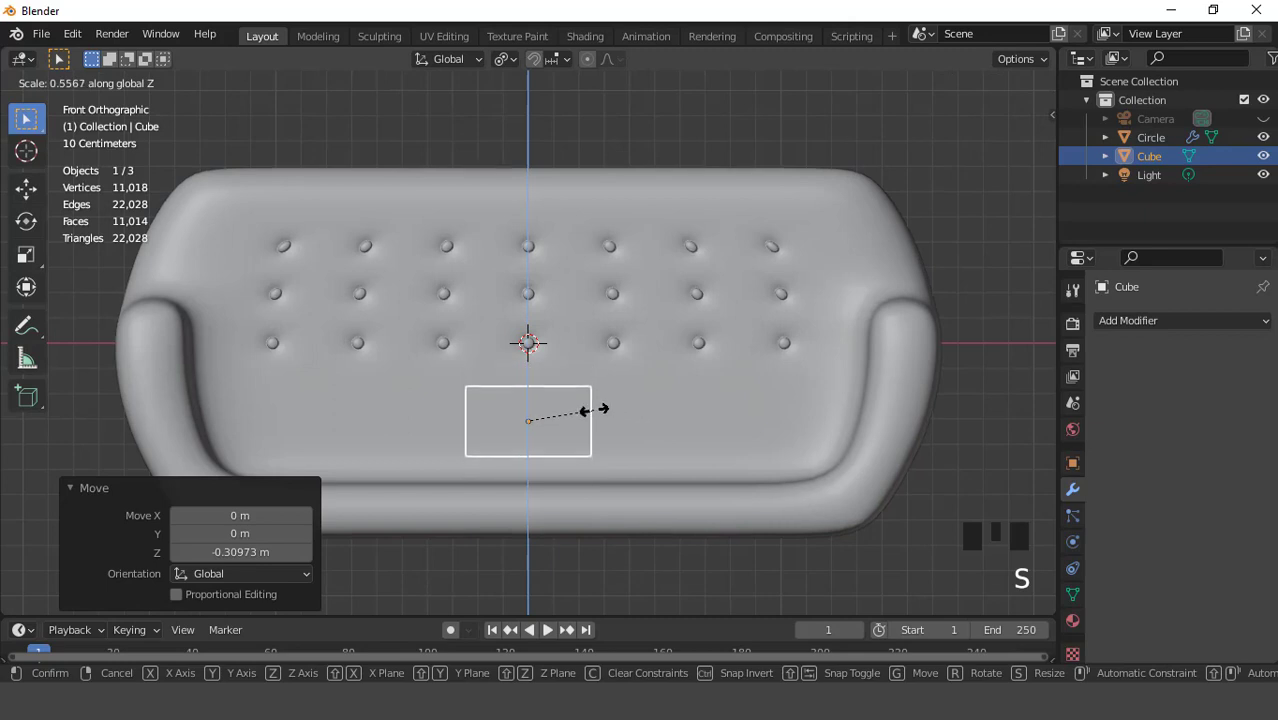
{"action": "left_click", "coordinate": [600, 409]}
{"action": "key", "text": "g"}
{"action": "key", "text": "z"}
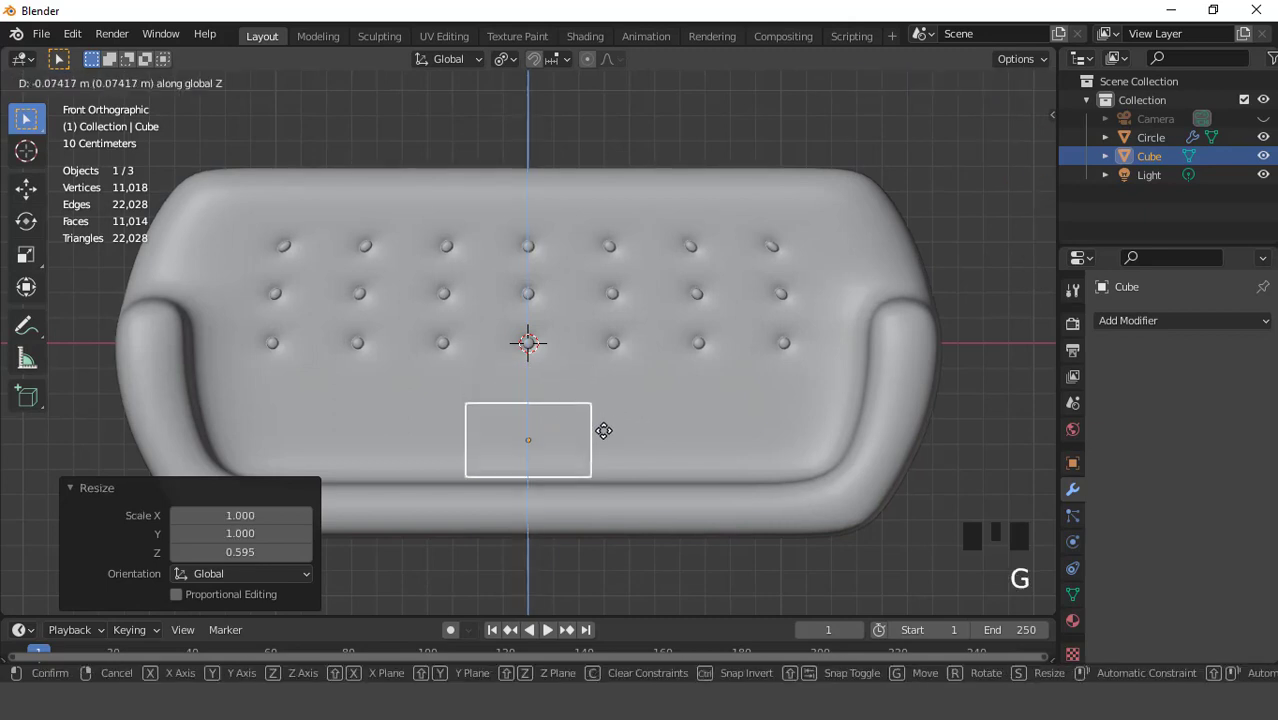
{"action": "left_click", "coordinate": [604, 437]}
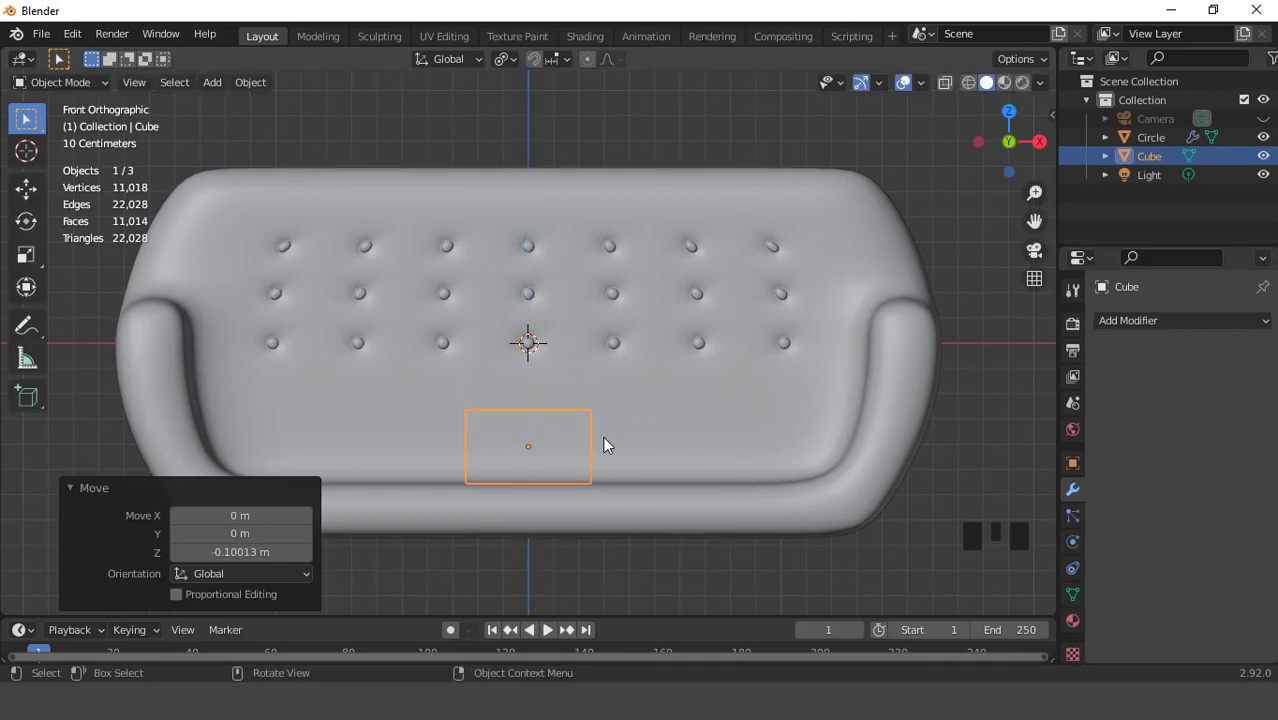
- Move the cube forward over the seat by about -0.716 m along Y
{"action": "scroll", "coordinate": [602, 442], "scroll_direction": "down", "scroll_amount": 1}
{"action": "key", "text": "KP_7"}
{"action": "key", "text": "g"}
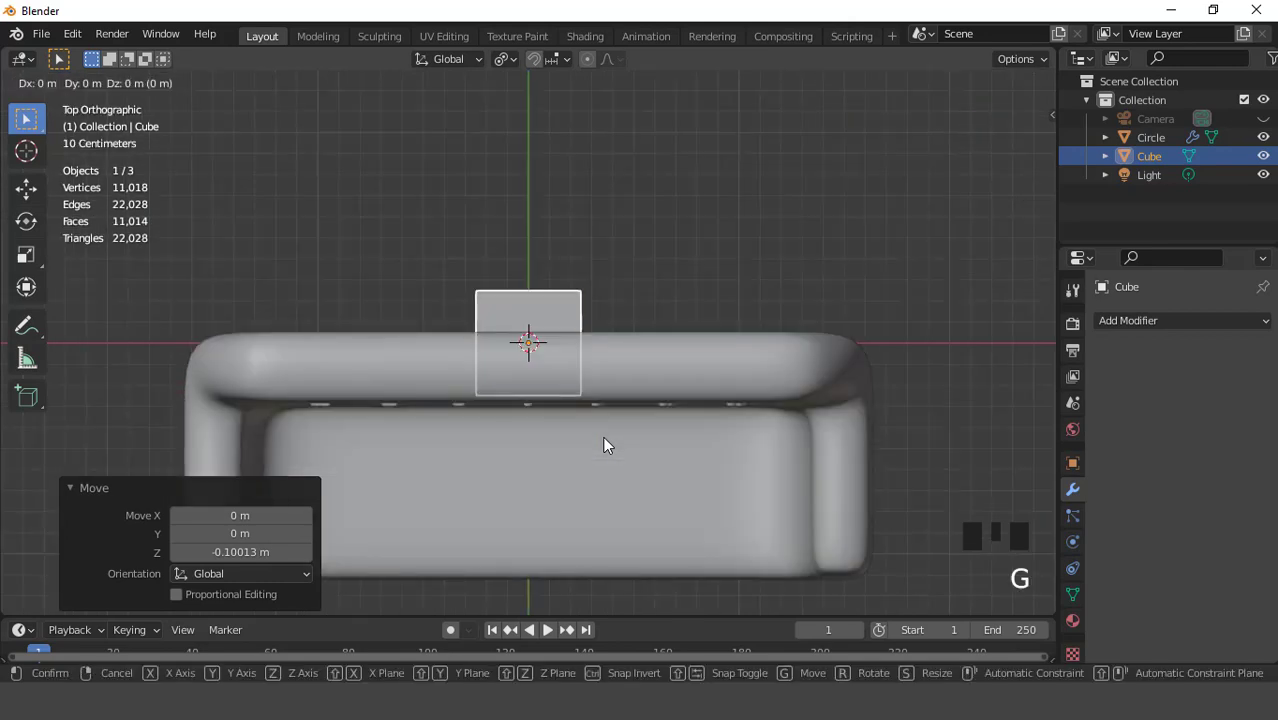
{"action": "key", "text": "y"}
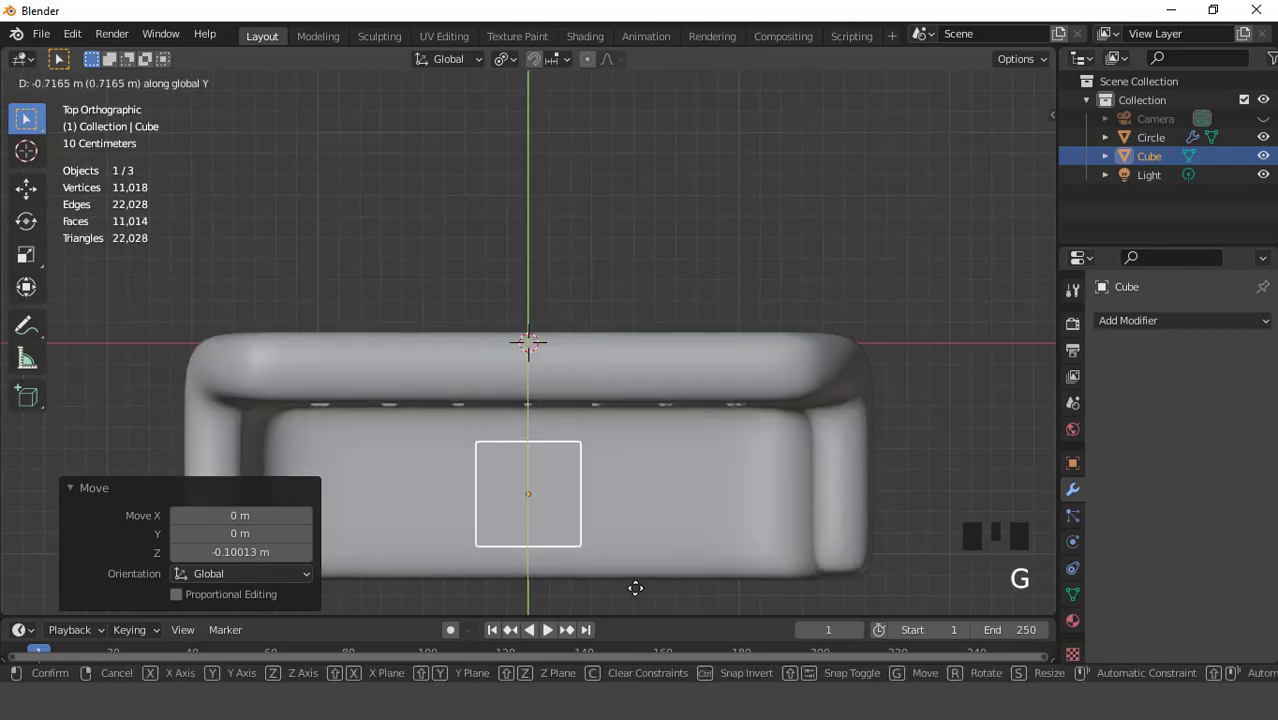
{"action": "left_click", "coordinate": [640, 588]}
- Stretch the cube by about 1.605 along Y to cover the seat depth and shift it back about 0.011 m
{"action": "scroll", "coordinate": [689, 476], "scroll_direction": "down", "scroll_amount": 2}
{"action": "key", "text": "s"}
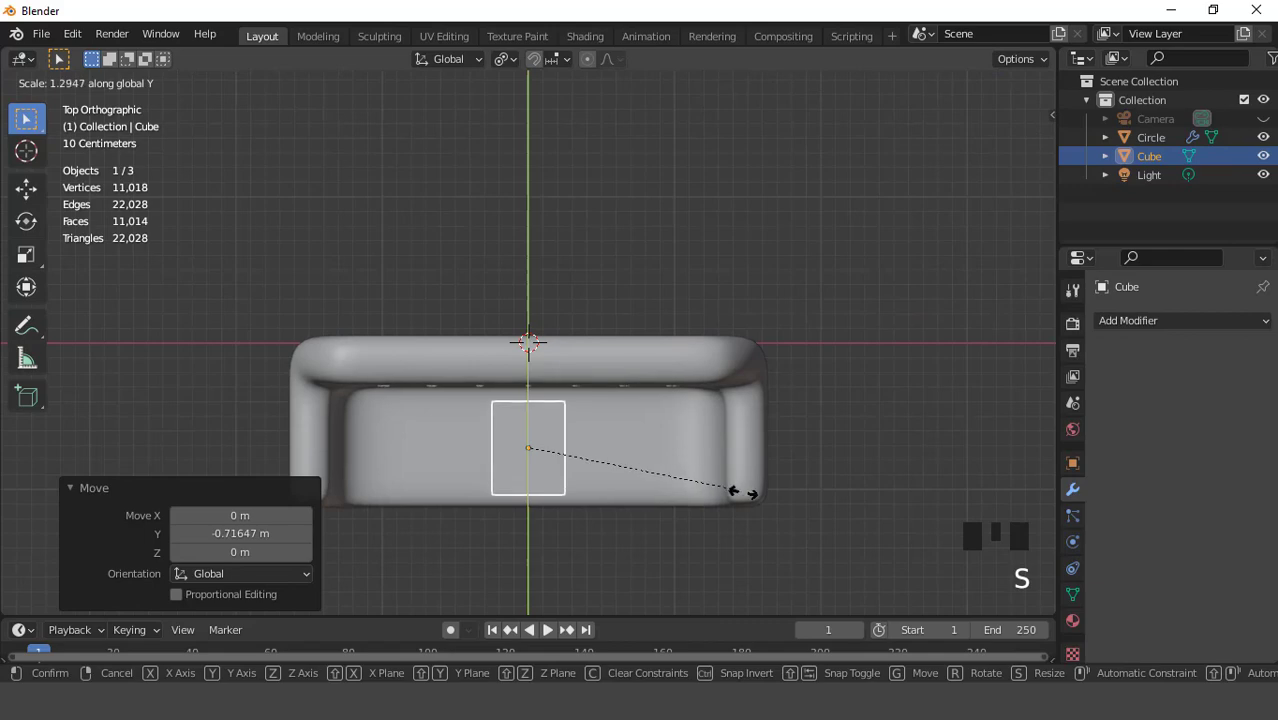
{"action": "left_click", "coordinate": [766, 500]}
{"action": "scroll", "coordinate": [764, 491], "scroll_direction": "up", "scroll_amount": 1}
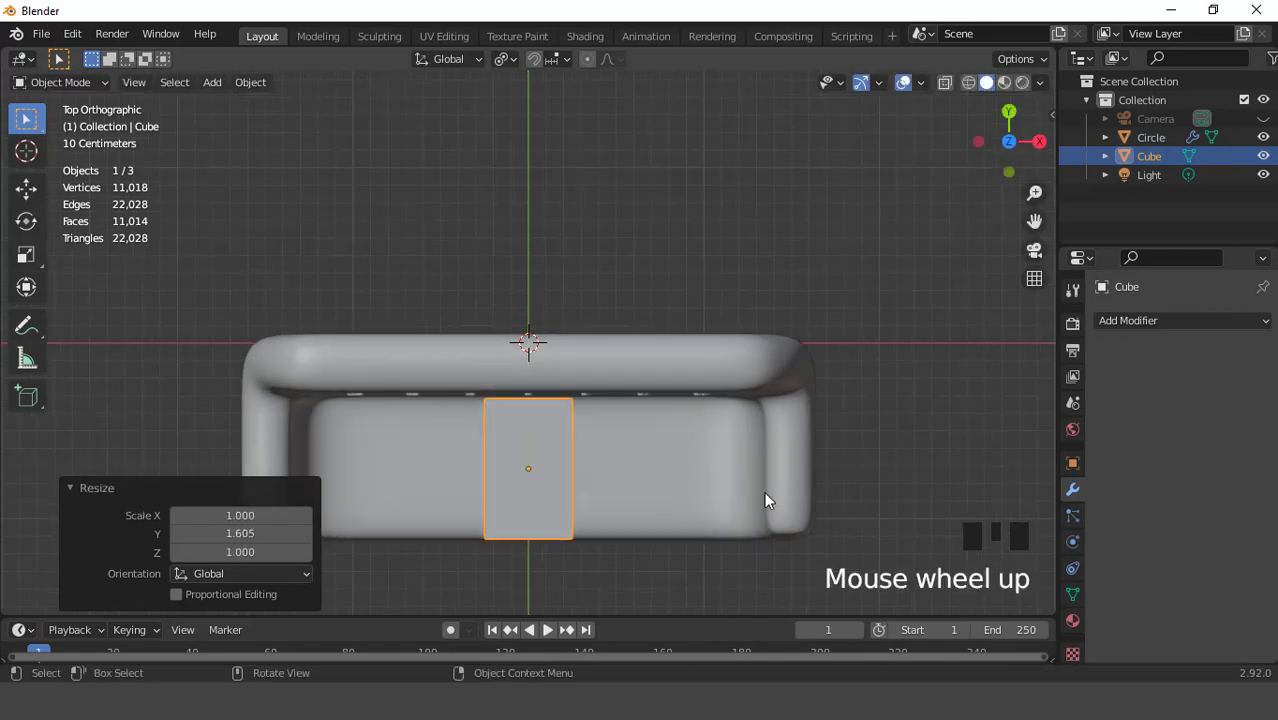
{"action": "key", "text": "g"}
{"action": "key", "text": "y"}
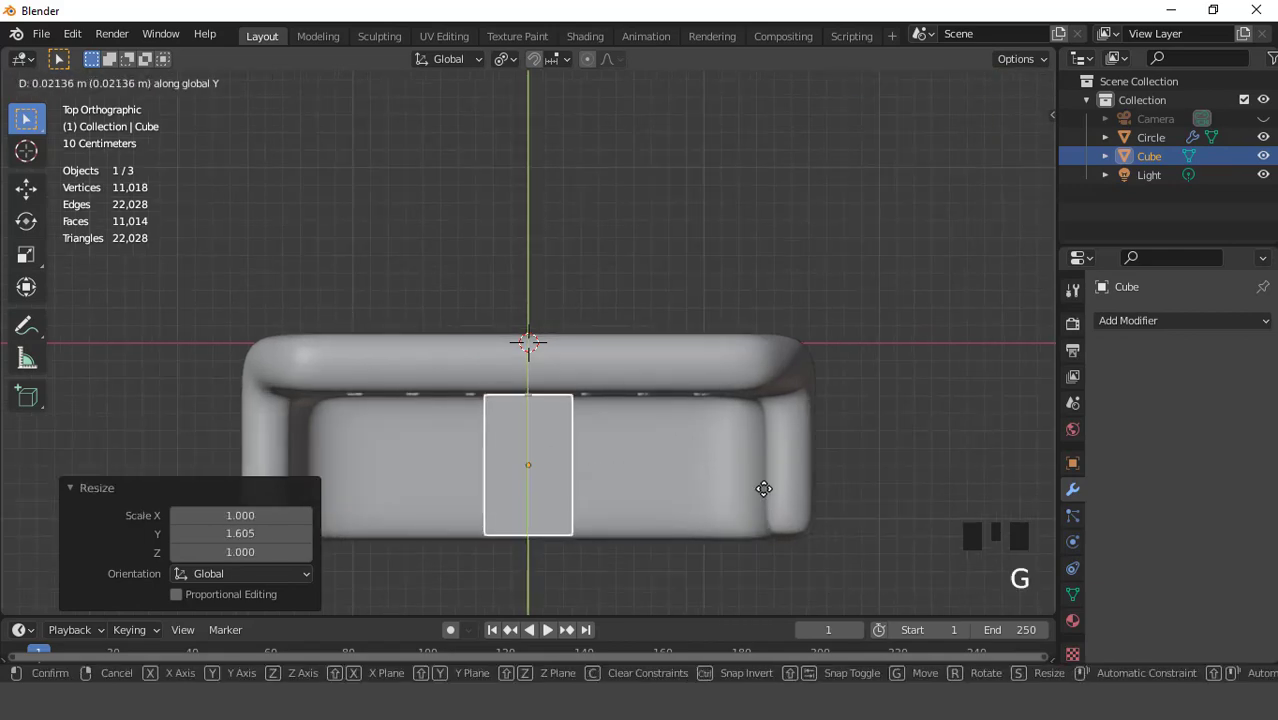
{"action": "left_click", "coordinate": [764, 491]}
- Widen the cube along X until it spans the seat between the two armrests
{"action": "scroll", "coordinate": [621, 464], "scroll_direction": "down", "scroll_amount": 2}
{"action": "middle_click_drag", "start_coordinate": [621, 464], "coordinate": [580, 383]}
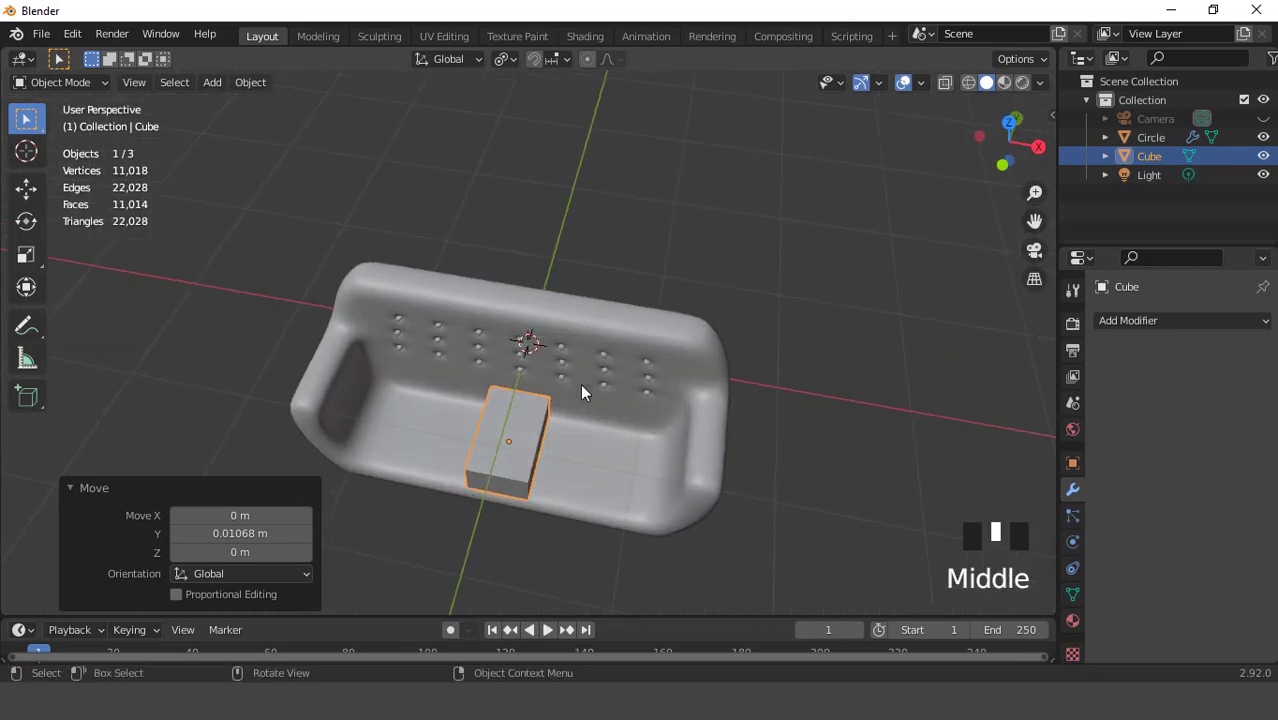
{"action": "key", "text": "KP_1"}
{"action": "scroll", "coordinate": [581, 385], "scroll_direction": "up", "scroll_amount": 2}
{"action": "key", "text": "s"}
{"action": "key", "text": "x"}
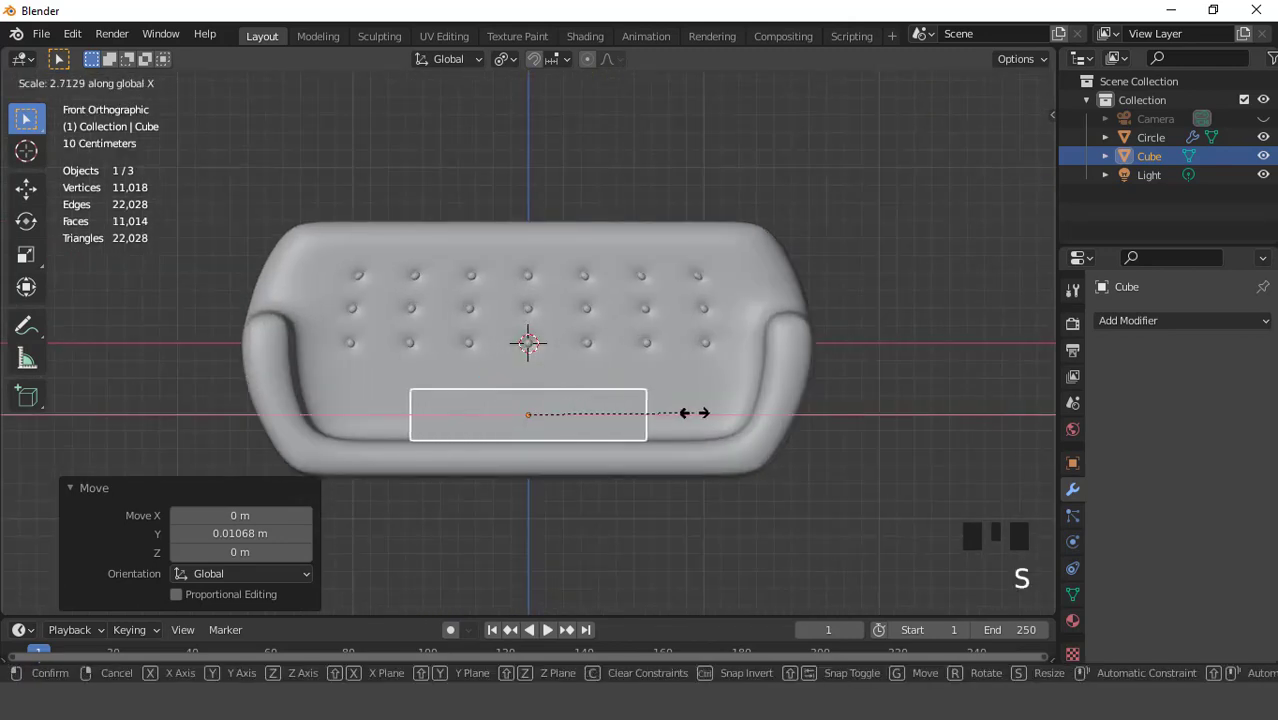
{"action": "left_click", "coordinate": [795, 421]}
- Apply all transforms (location, rotation and scale) to the seat cushion block
{"action": "middle_click_drag", "start_coordinate": [792, 421], "coordinate": [640, 378]}
{"action": "key", "text": "ctrl+a"}
{"action": "left_click", "coordinate": [595, 412]}
- Add a Subdivision Surface modifier to the seat cushion block
{"action": "left_click", "coordinate": [1107, 320]}
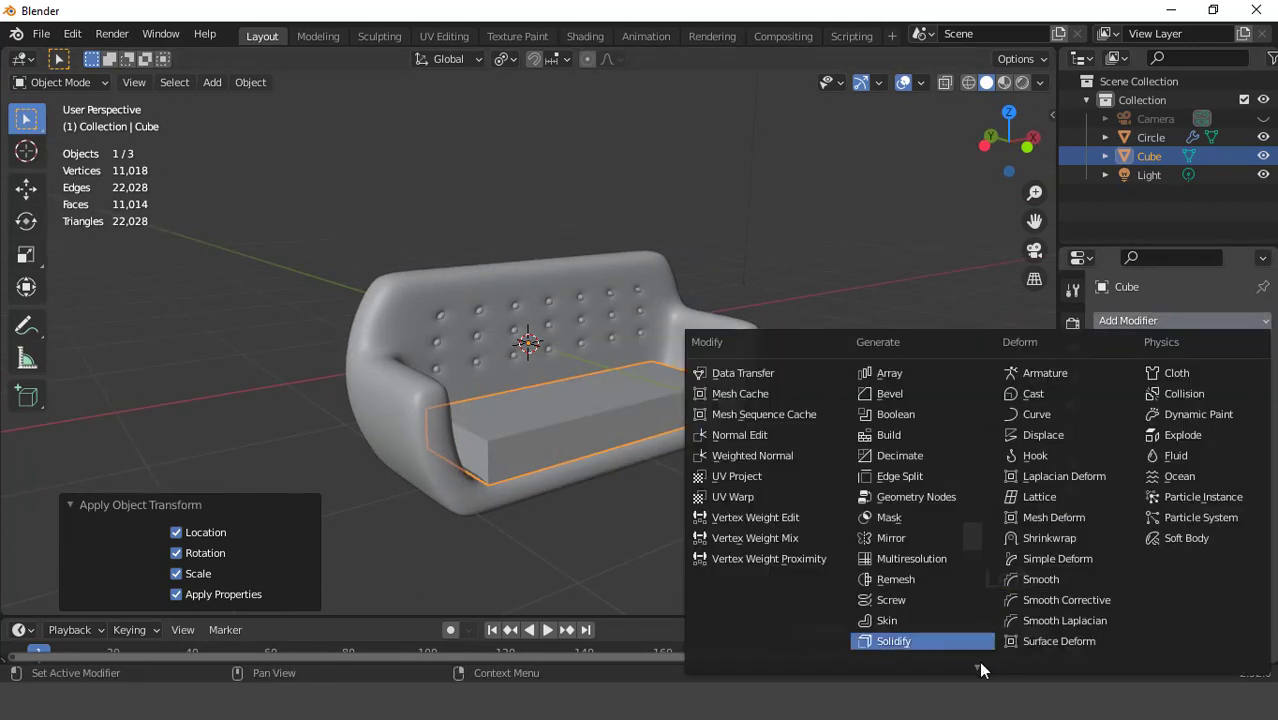
{"action": "mouse_move", "coordinate": [978, 666]}
{"action": "left_click", "coordinate": [935, 651]}
{"action": "middle_click_drag", "start_coordinate": [789, 411], "coordinate": [660, 408]}
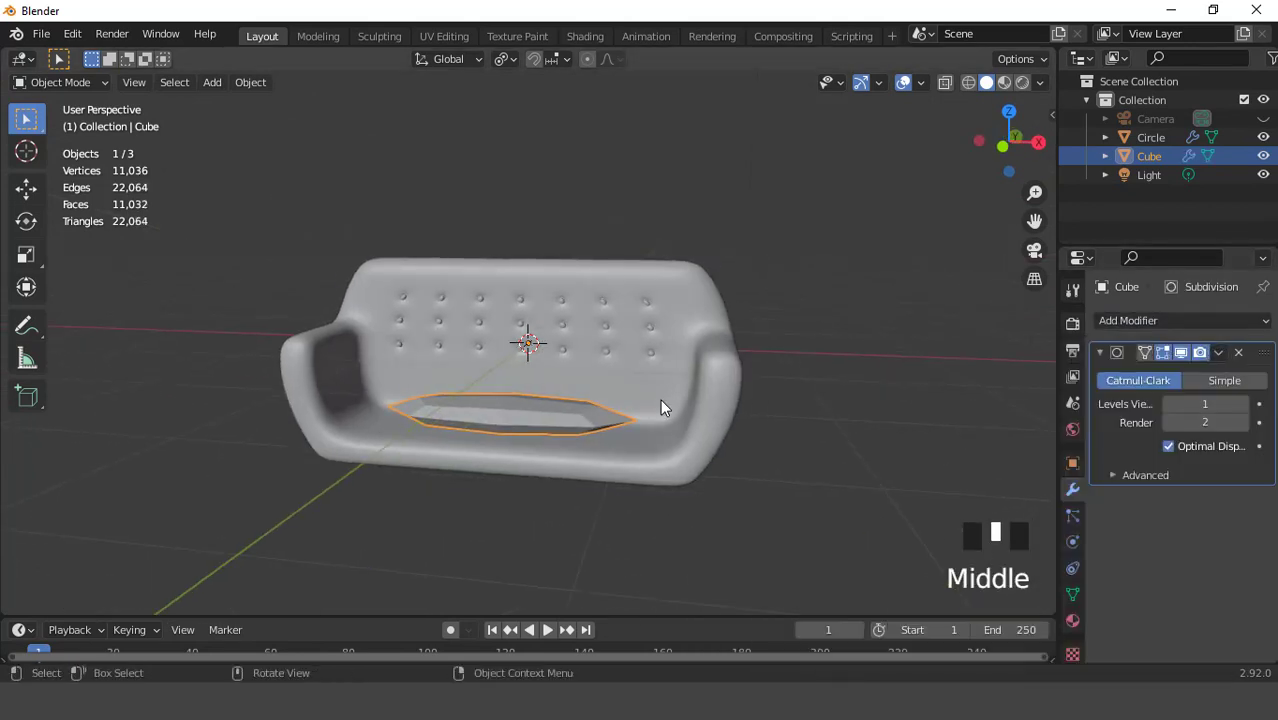
- Set the seat cushion's Subdivision Surface viewport level to 3
{"action": "scroll", "coordinate": [660, 400], "scroll_direction": "up", "scroll_amount": 1}
{"action": "key", "text": "KP_1"}
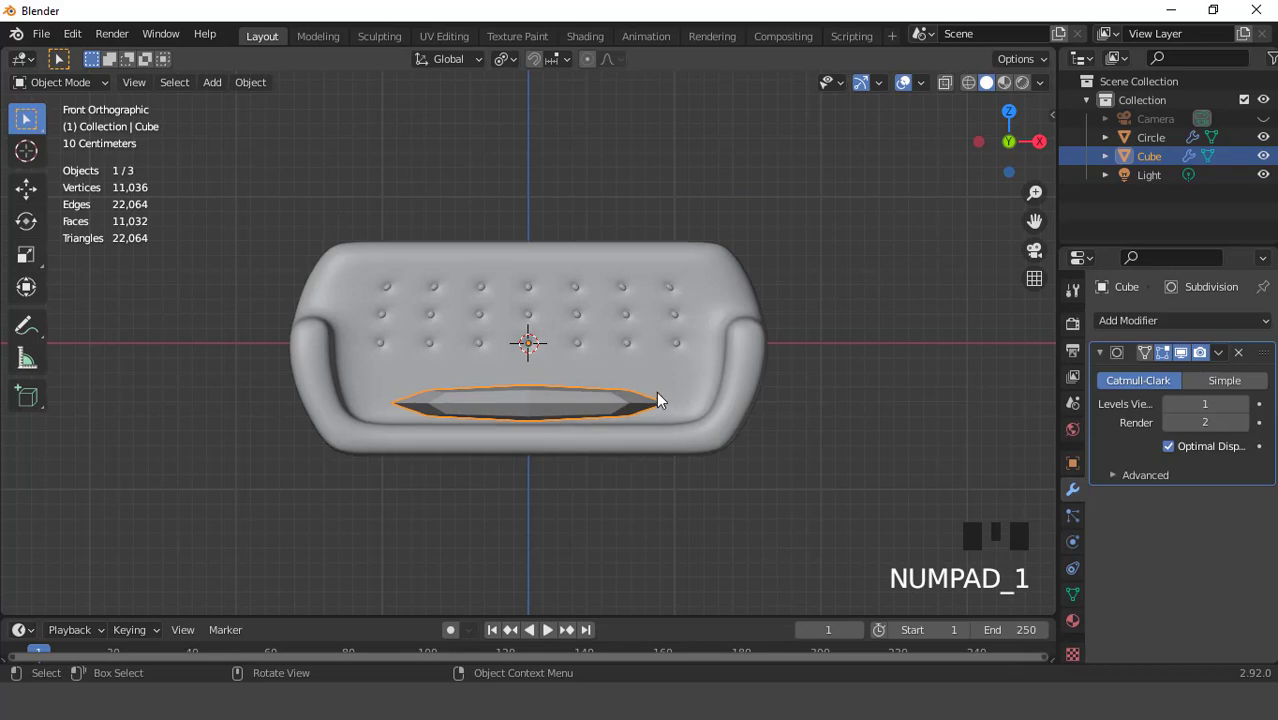
{"action": "scroll", "coordinate": [656, 400], "scroll_direction": "up", "scroll_amount": 1}
{"action": "left_click", "coordinate": [1246, 404]}
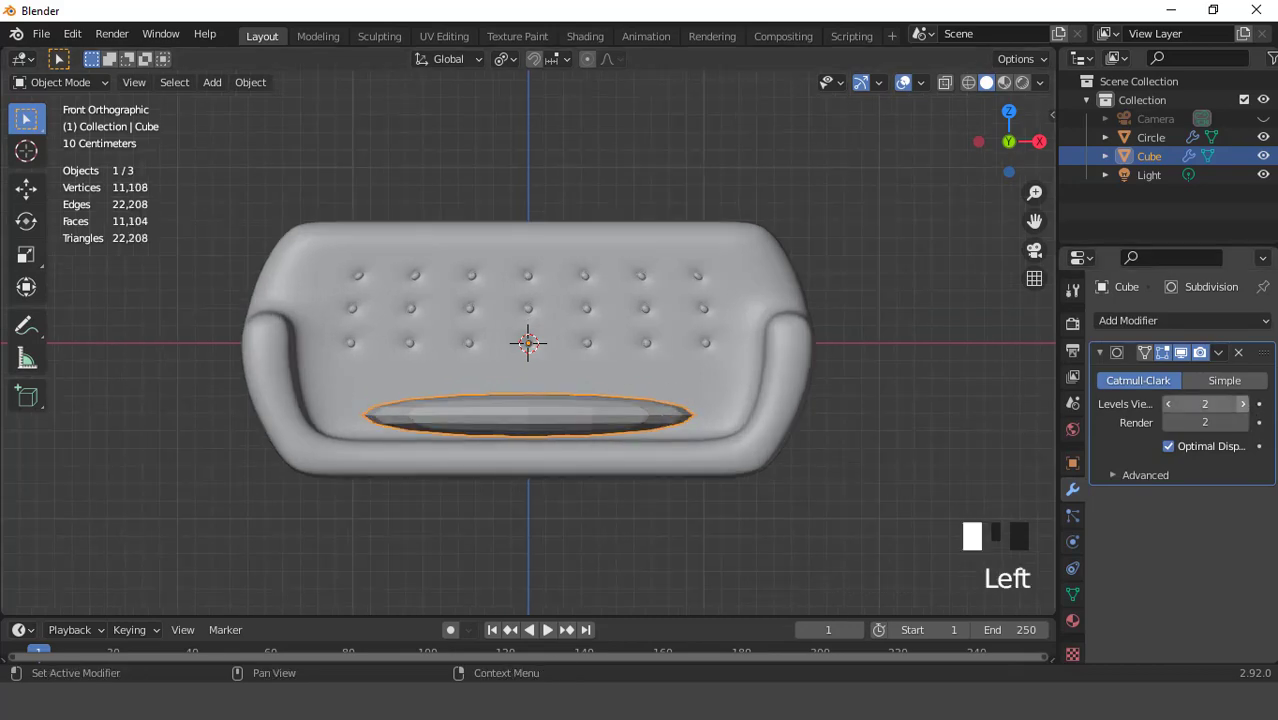
{"action": "left_click", "coordinate": [1246, 404]}
{"action": "scroll", "coordinate": [604, 396], "scroll_direction": "down", "scroll_amount": 1}
- Add two evenly spaced loop cuts across the cushion, dividing its width along X
{"action": "key", "text": "Tab"}
{"action": "scroll", "coordinate": [582, 380], "scroll_direction": "up", "scroll_amount": 1}
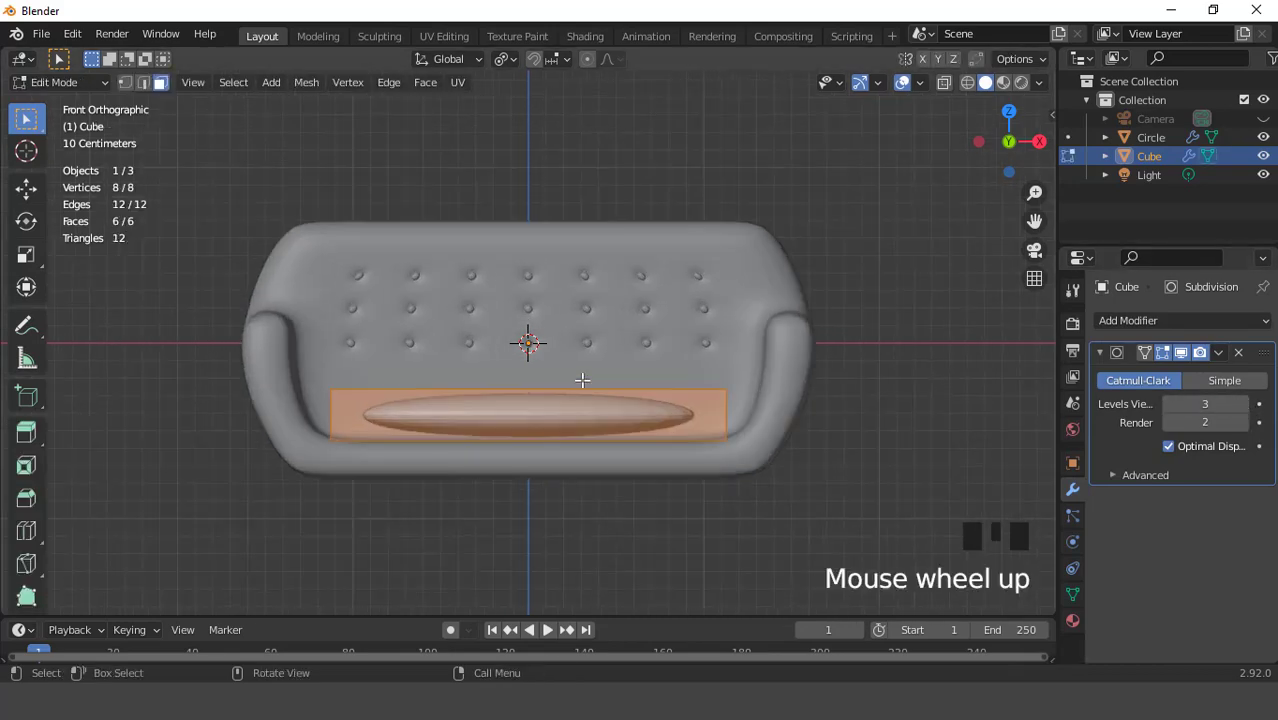
{"action": "key", "text": "ctrl+r"}
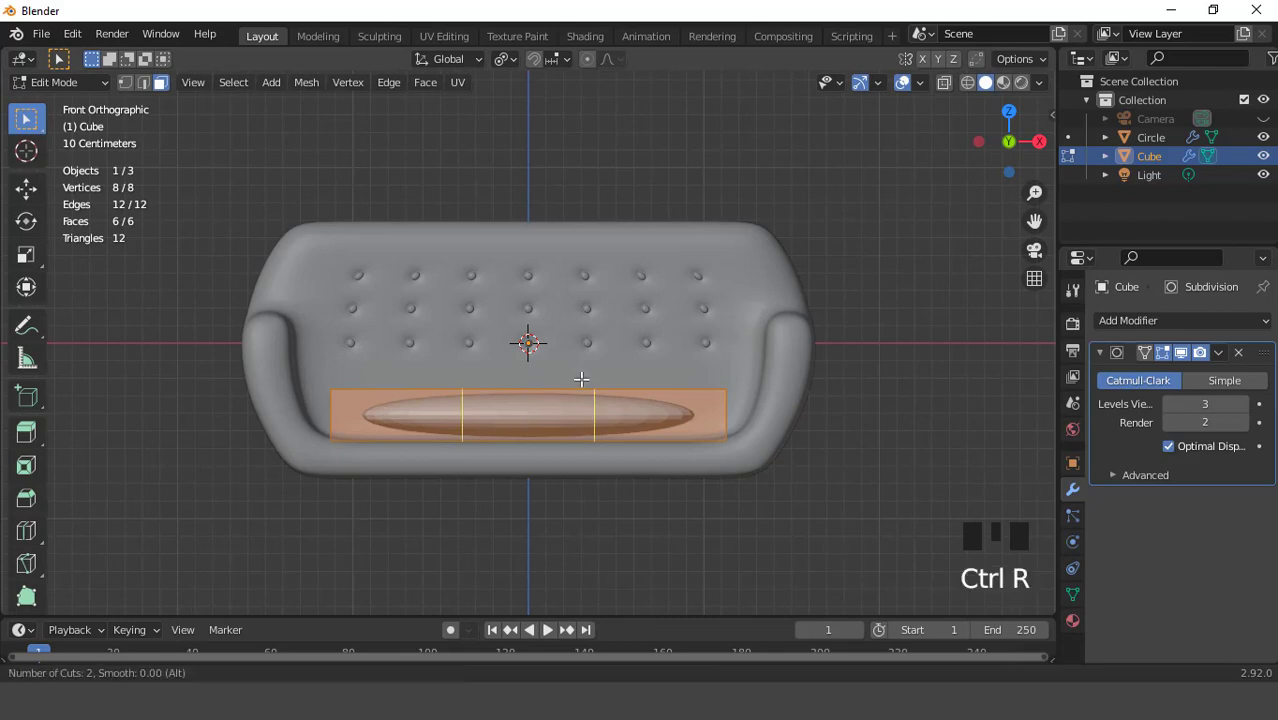
{"action": "left_click", "coordinate": [642, 410]}
{"action": "right_click", "coordinate": [642, 410]}
- Spread the two loop cuts toward the cushion's ends by scaling them about 2.654 along X
{"action": "key", "text": "s"}
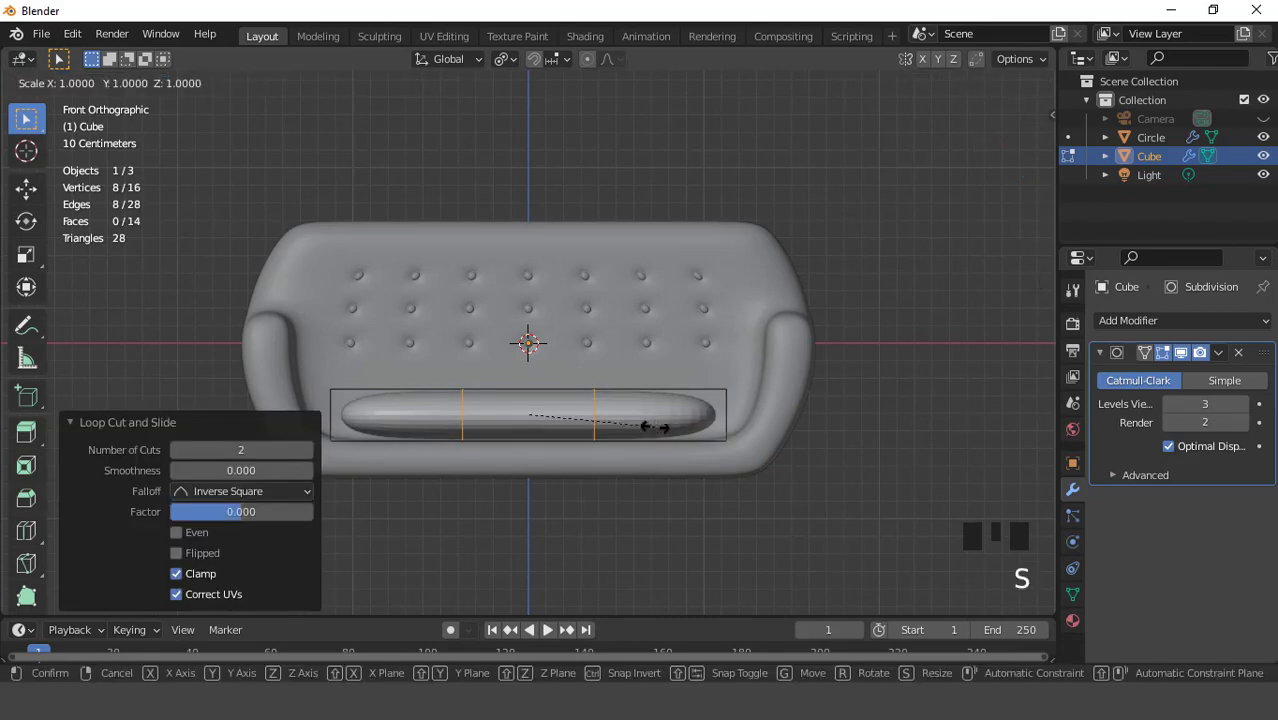
{"action": "key", "text": "x"}
{"action": "right_click", "coordinate": [712, 440]}
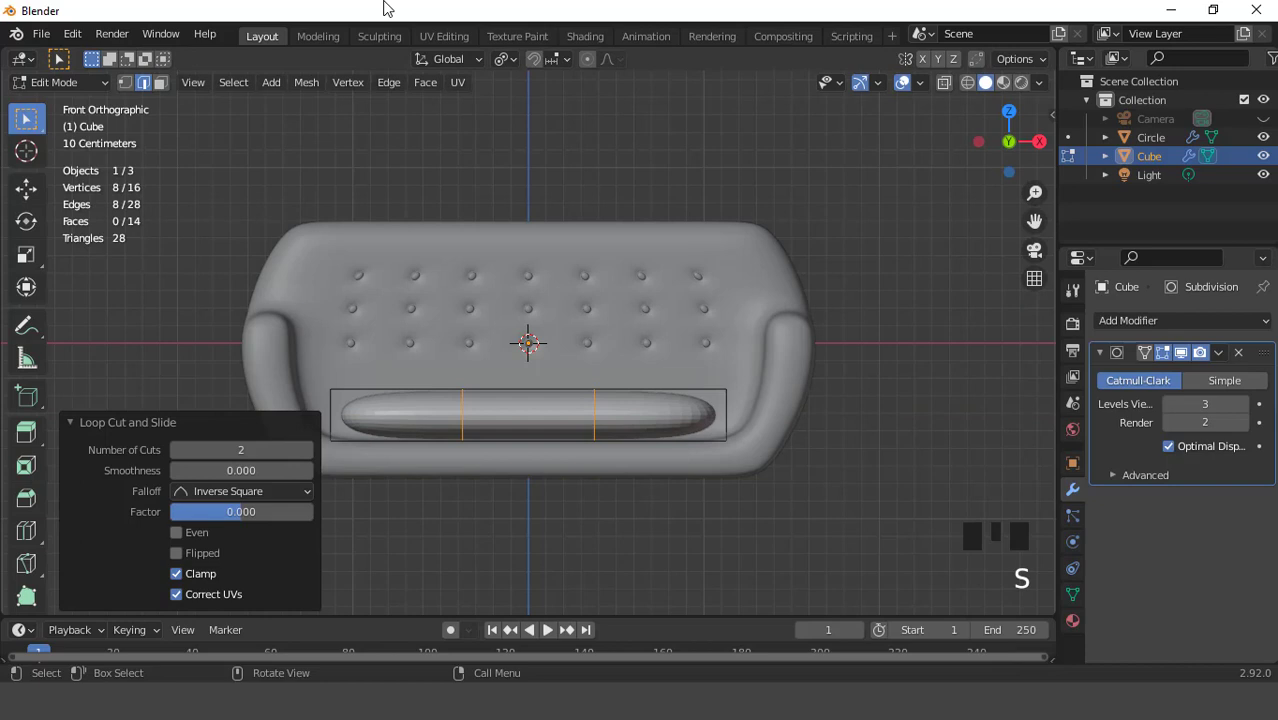
{"action": "left_click", "coordinate": [506, 58]}
{"action": "key", "text": "s"}
{"action": "key", "text": "x"}
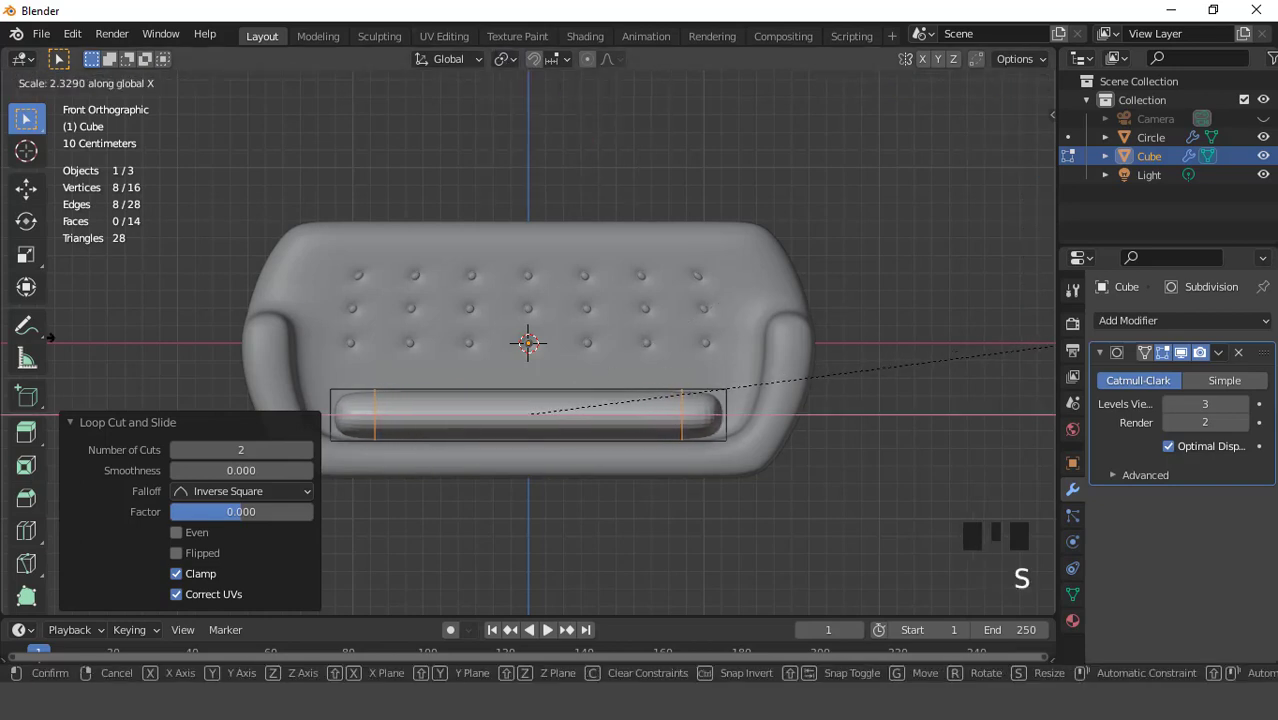
{"action": "left_click", "coordinate": [110, 331]}
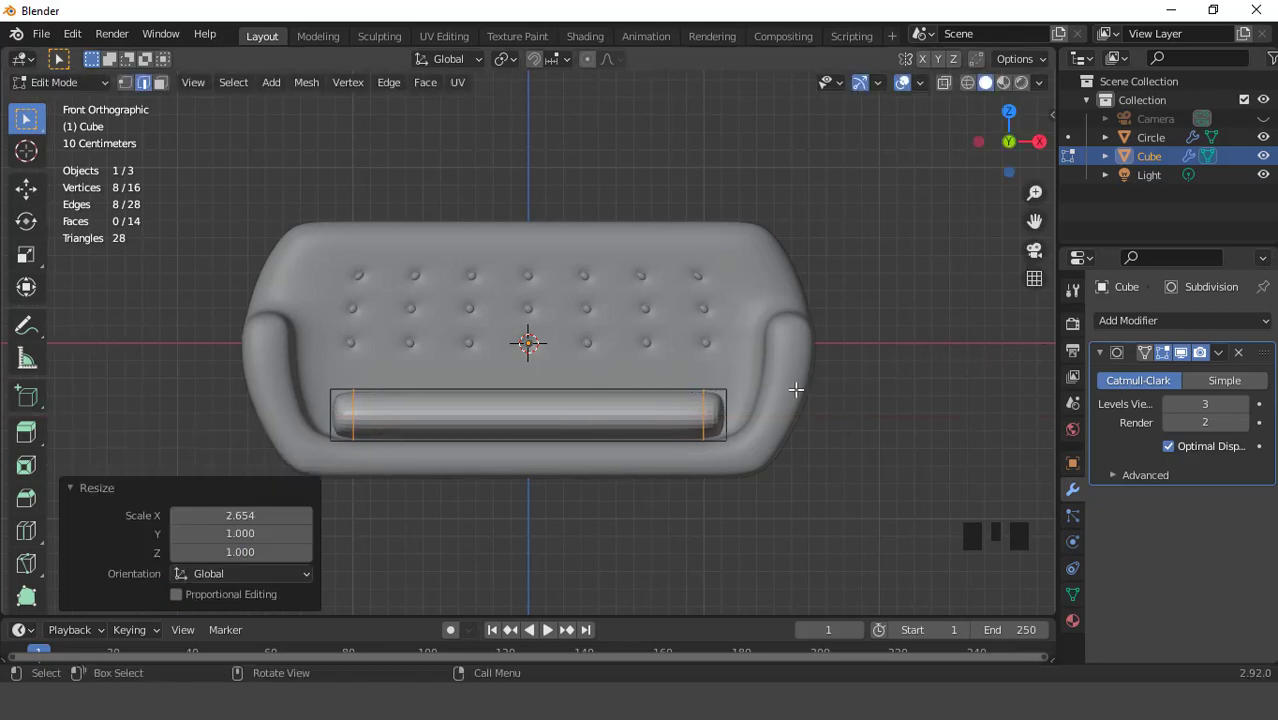
- Widen the whole cushion object by a factor of about 1.069 along X
{"action": "key", "text": "Tab"}
{"action": "scroll", "coordinate": [786, 383], "scroll_direction": "up", "scroll_amount": 1}
{"action": "key", "text": "s"}
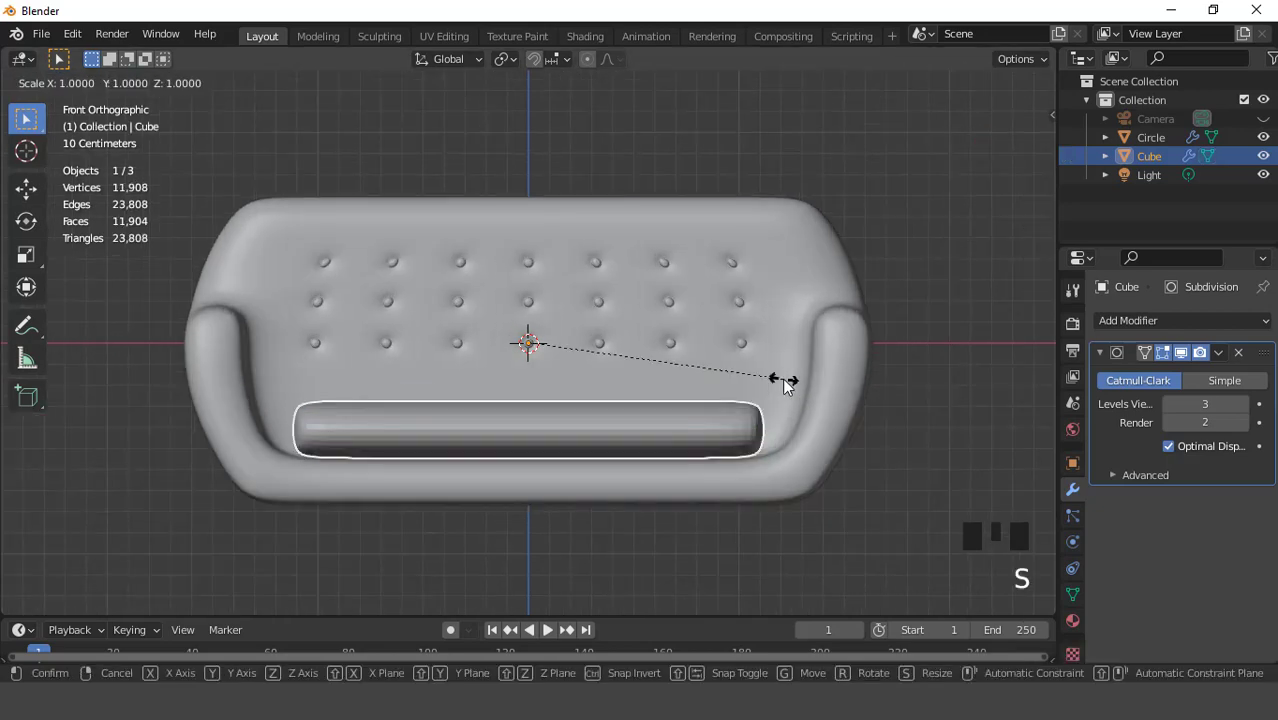
{"action": "left_click", "coordinate": [803, 378]}
{"action": "scroll", "coordinate": [641, 376], "scroll_direction": "down", "scroll_amount": 1}
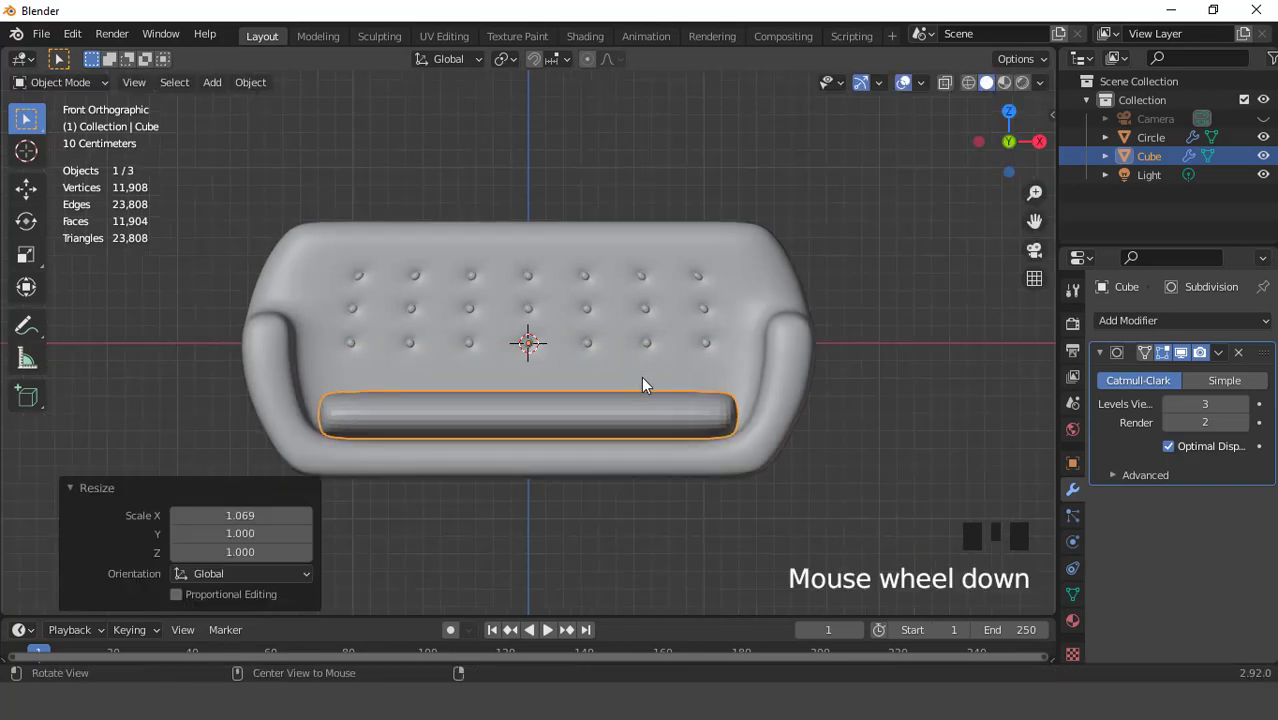
- Select the upper edges at both ends of the cushion and scale them about 1.138 along X to follow the armrests' slope
{"action": "middle_click_drag", "start_coordinate": [641, 376], "coordinate": [649, 384]}
{"action": "key", "text": "Tab"}
{"action": "left_click", "coordinate": [783, 407]}
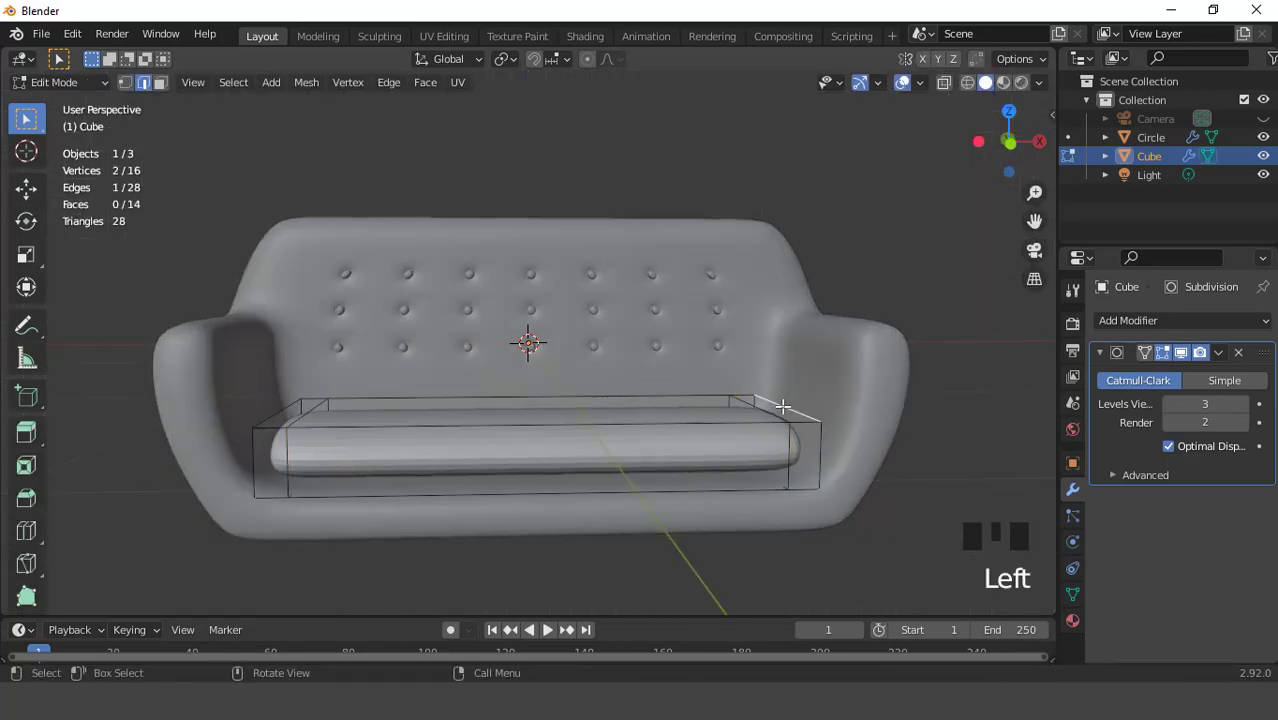
{"action": "key", "text": "KP_1"}
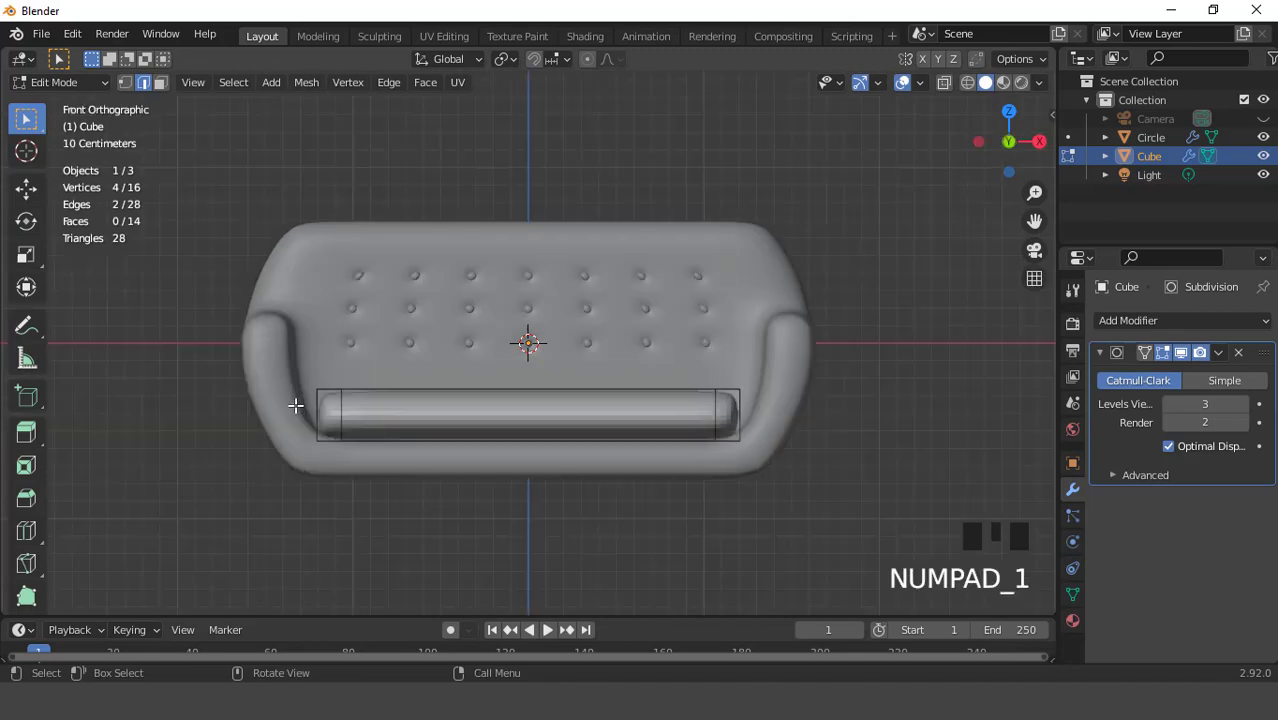
{"action": "scroll", "coordinate": [595, 341], "scroll_direction": "up", "scroll_amount": 1}
{"action": "key", "text": "s"}
{"action": "key", "text": "x"}
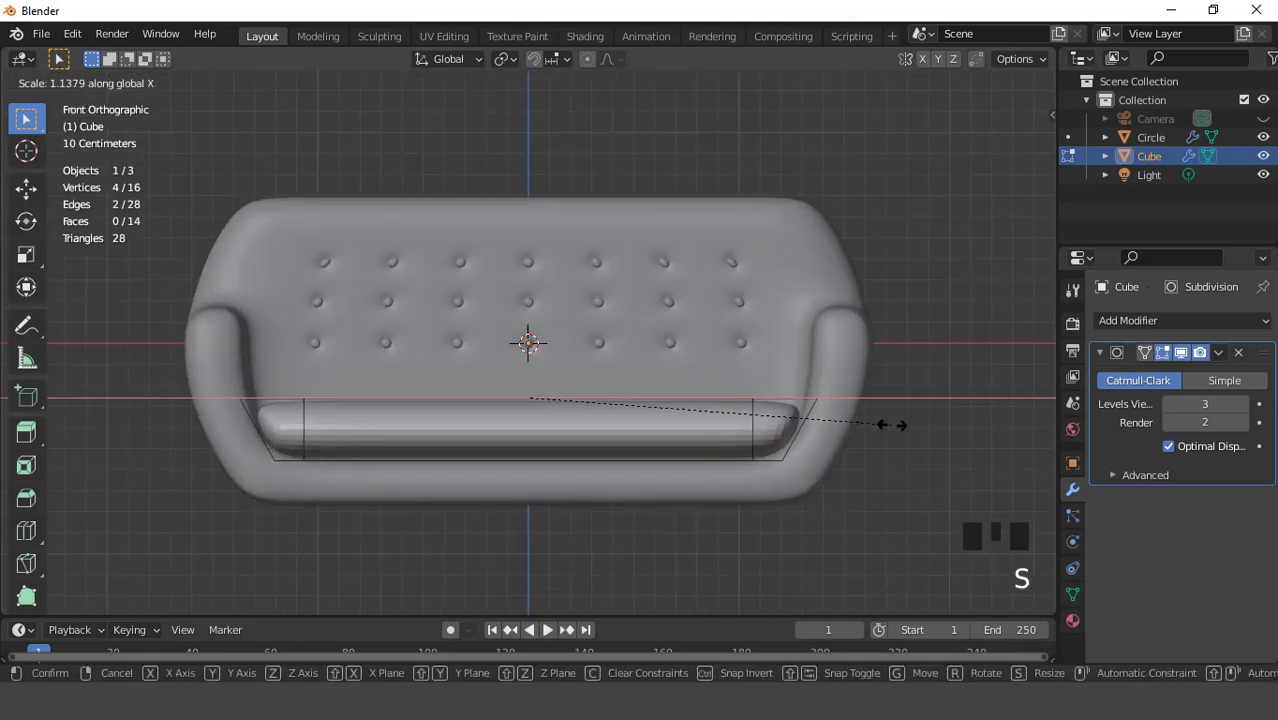
{"action": "left_click", "coordinate": [890, 425]}
{"action": "key", "text": "Tab"}
- Apply smooth shading to the seat cushion
{"action": "scroll", "coordinate": [542, 351], "scroll_direction": "down", "scroll_amount": 2}
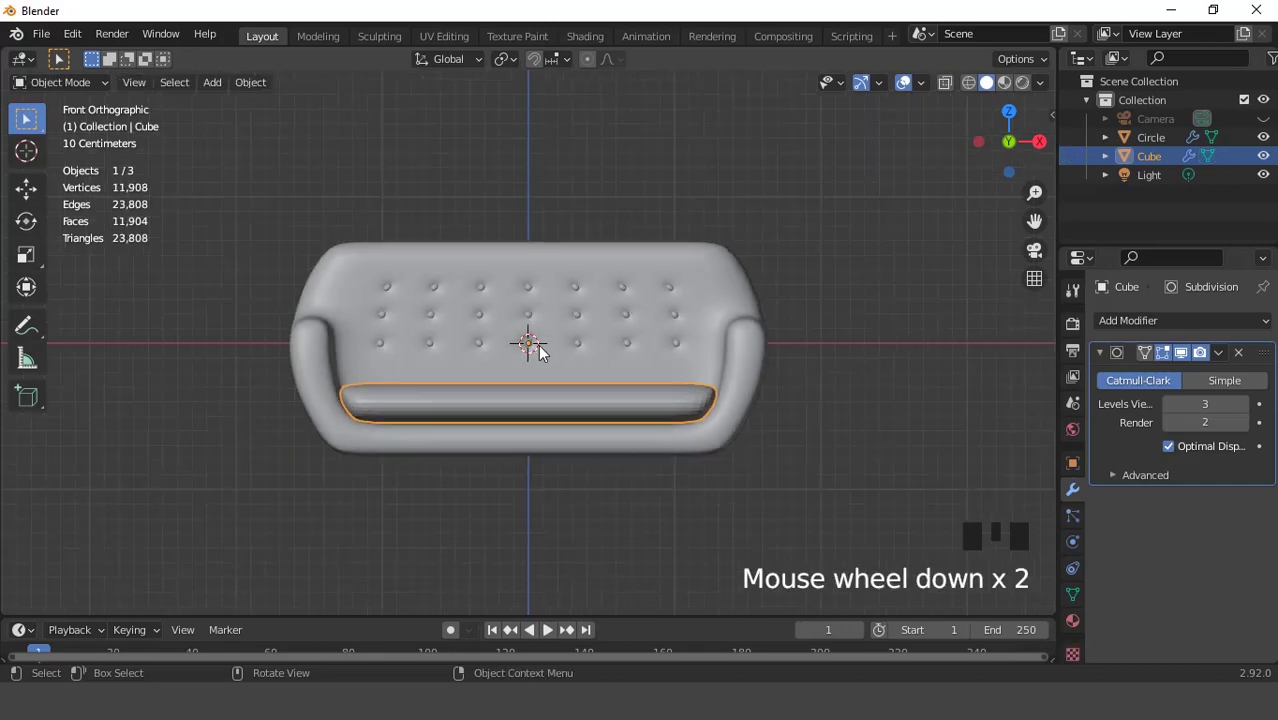
{"action": "middle_click_drag", "start_coordinate": [542, 351], "coordinate": [641, 410]}
{"action": "right_click", "coordinate": [639, 401]}
{"action": "left_click", "coordinate": [614, 350]}
{"action": "middle_click_drag", "start_coordinate": [614, 350], "coordinate": [606, 343]}
- Lower the cushion about 0.016 m along Z onto the sofa seat
{"action": "key", "text": "KP_1"}
{"action": "scroll", "coordinate": [615, 343], "scroll_direction": "up", "scroll_amount": 1}
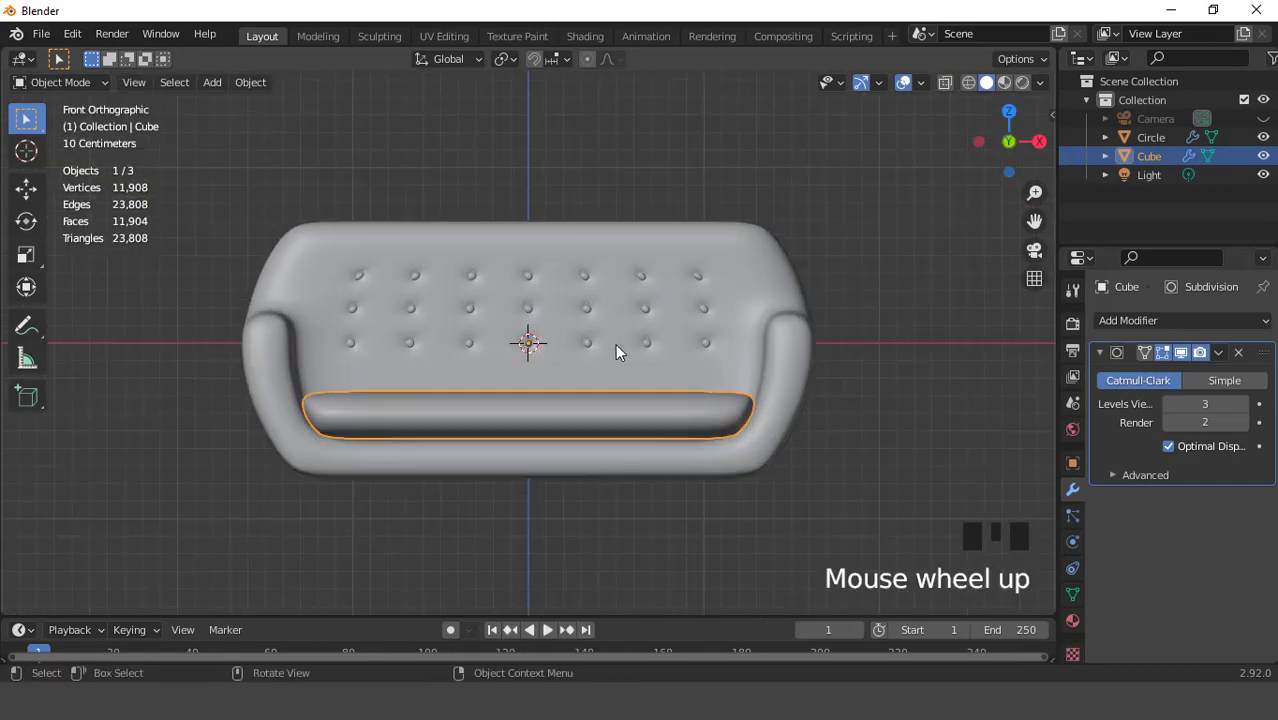
{"action": "key", "text": "g"}
{"action": "key", "text": "z"}
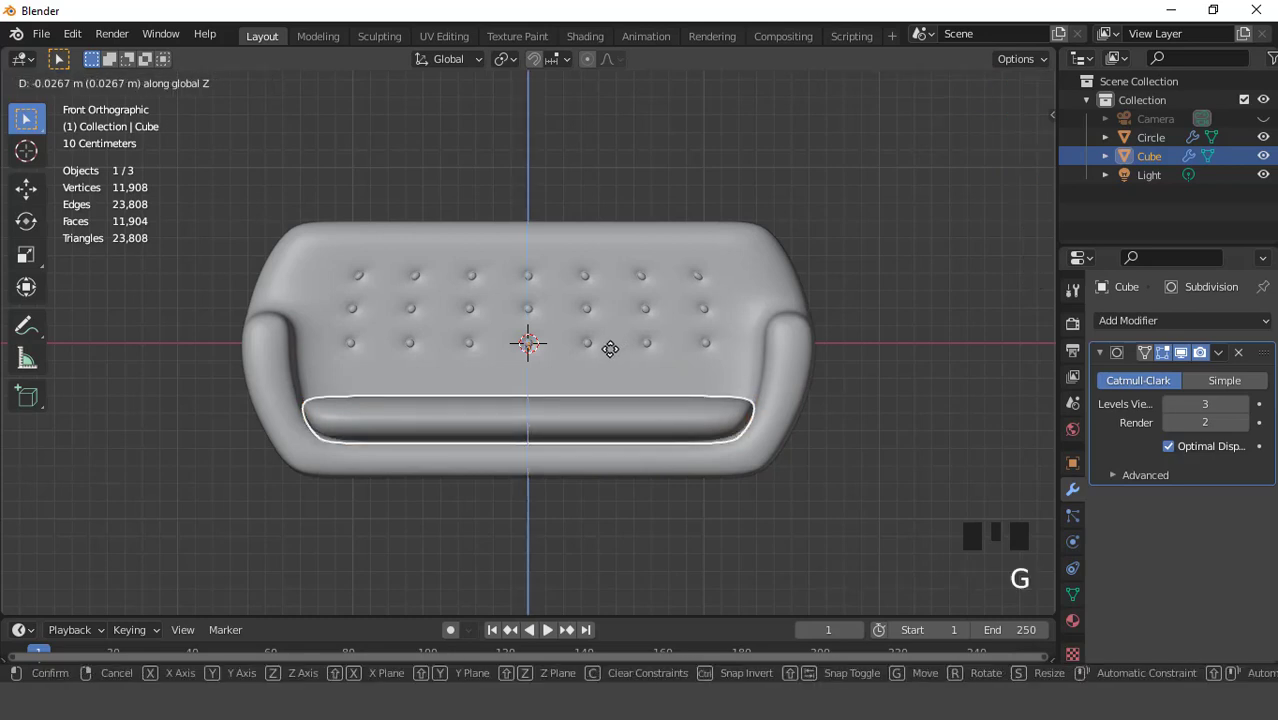
{"action": "left_click", "coordinate": [609, 346]}
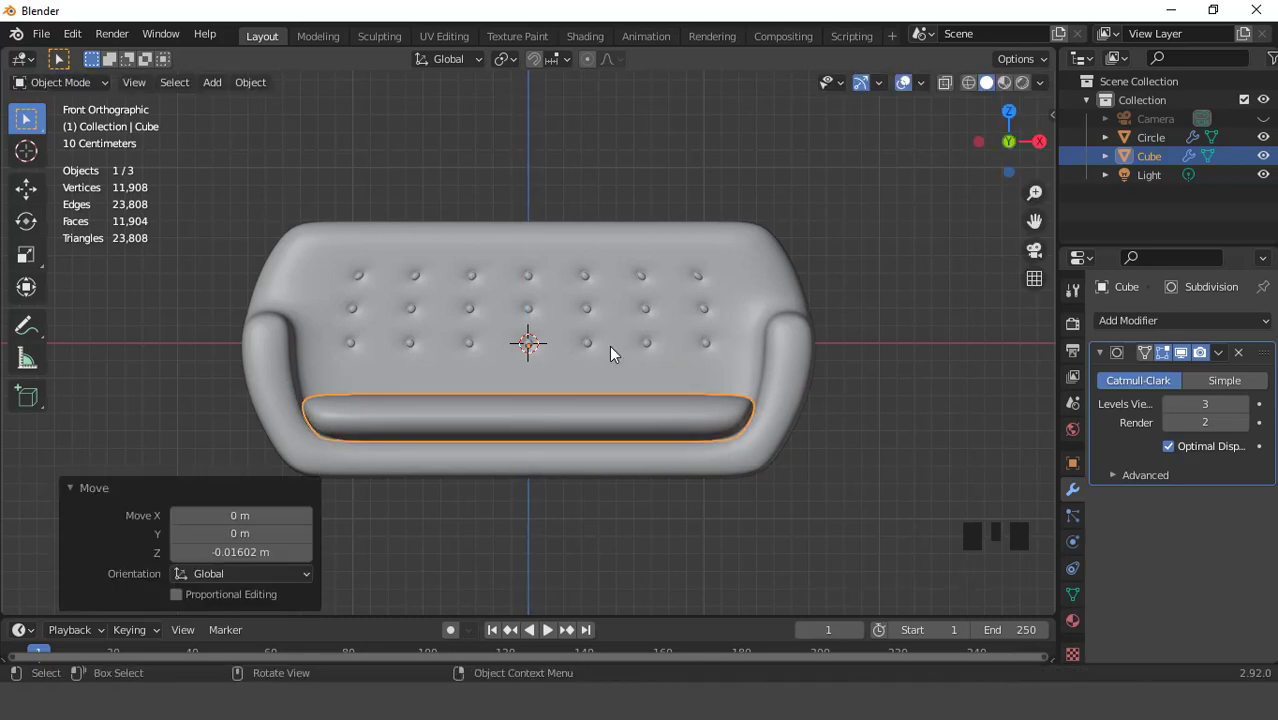
- Examine the cushion's control mesh and its fit between the armrests from the front and in perspective
{"action": "key", "text": "Tab"}
{"action": "scroll", "coordinate": [658, 404], "scroll_direction": "up", "scroll_amount": 1}
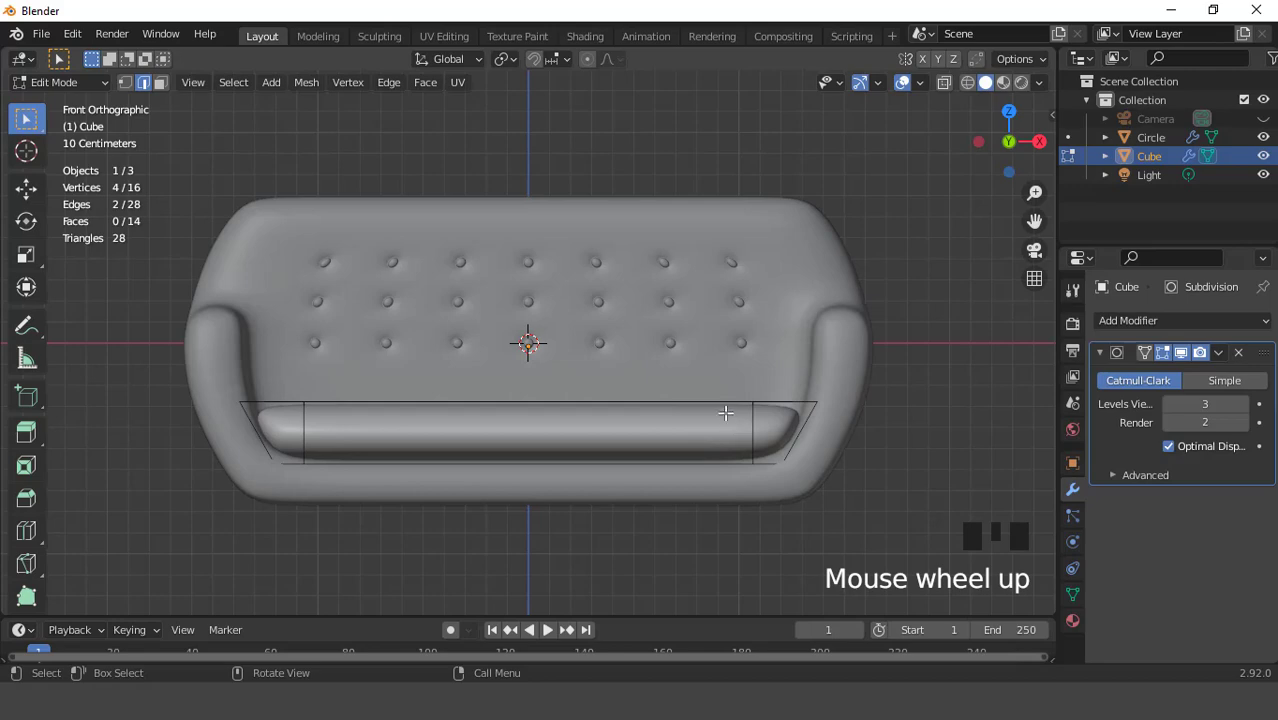
{"action": "scroll", "coordinate": [718, 413], "scroll_direction": "up", "scroll_amount": 1}
{"action": "middle_click_drag", "start_coordinate": [713, 413], "coordinate": [642, 408]}
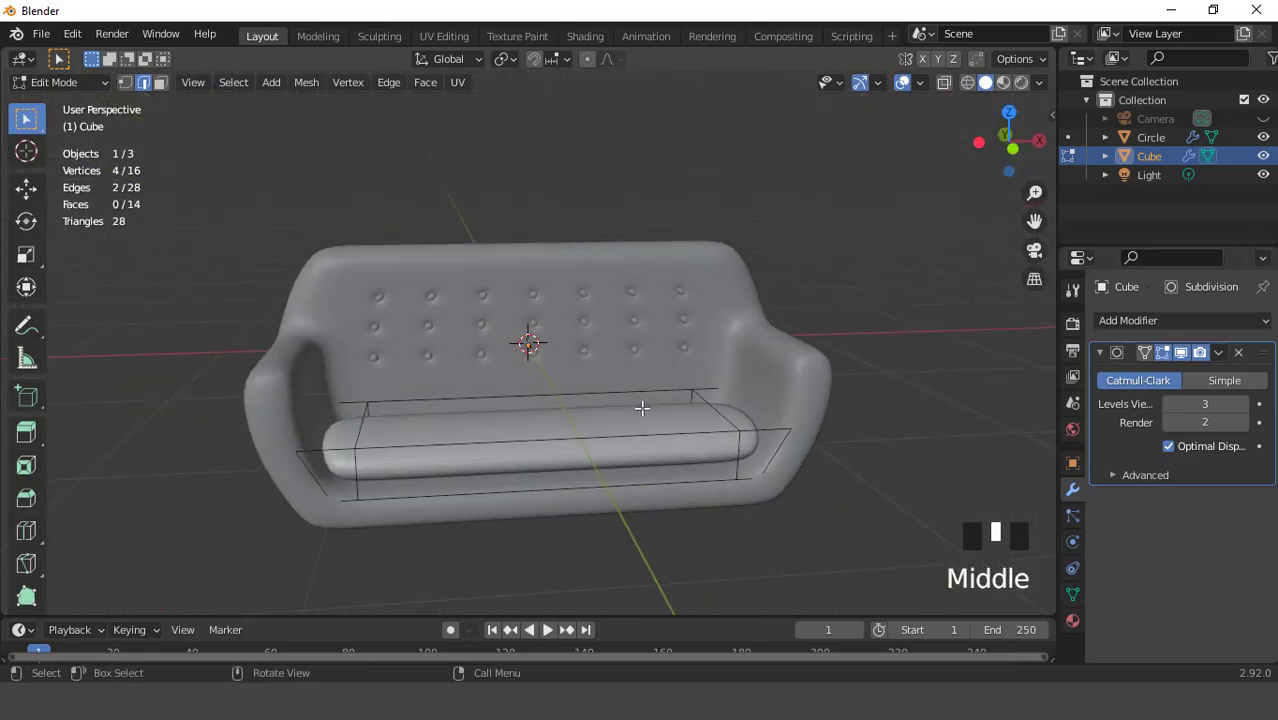
{"action": "key", "text": "KP_1"}
{"action": "scroll", "coordinate": [650, 412], "scroll_direction": "up", "scroll_amount": 1}
{"action": "key", "text": "Tab"}
{"action": "scroll", "coordinate": [661, 414], "scroll_direction": "up", "scroll_amount": 1}
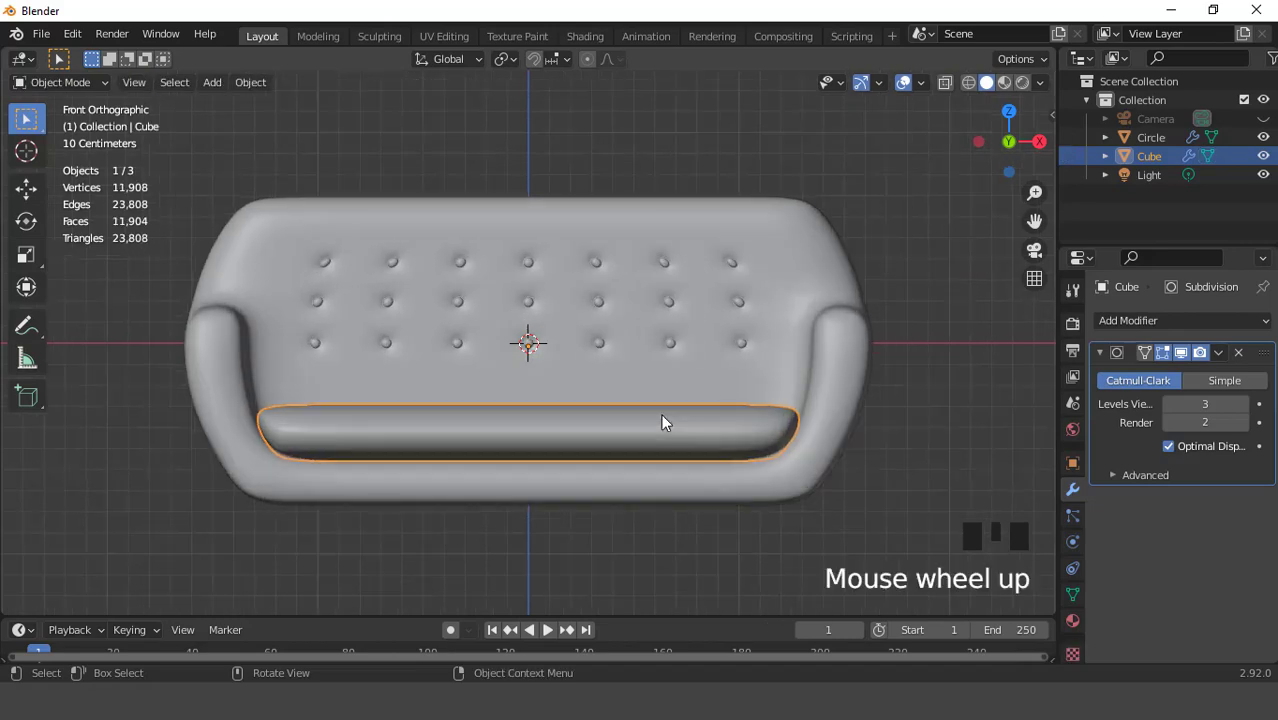
{"action": "middle_click_drag", "start_coordinate": [661, 414], "coordinate": [641, 437]}
{"action": "scroll", "coordinate": [641, 435], "scroll_direction": "down", "scroll_amount": 3}
- Add two lengthwise loop cuts to the cushion, dividing its depth along Y
{"action": "key", "text": "KP_7"}
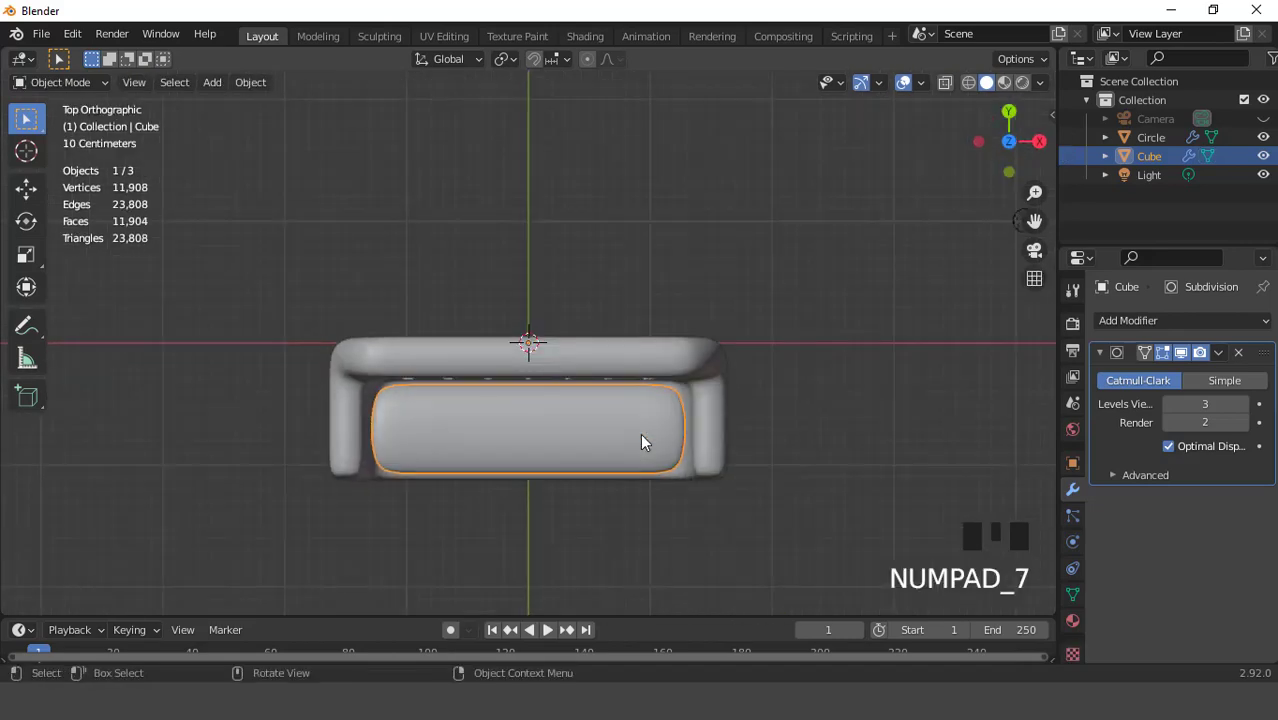
{"action": "scroll", "coordinate": [642, 443], "scroll_direction": "up", "scroll_amount": 1}
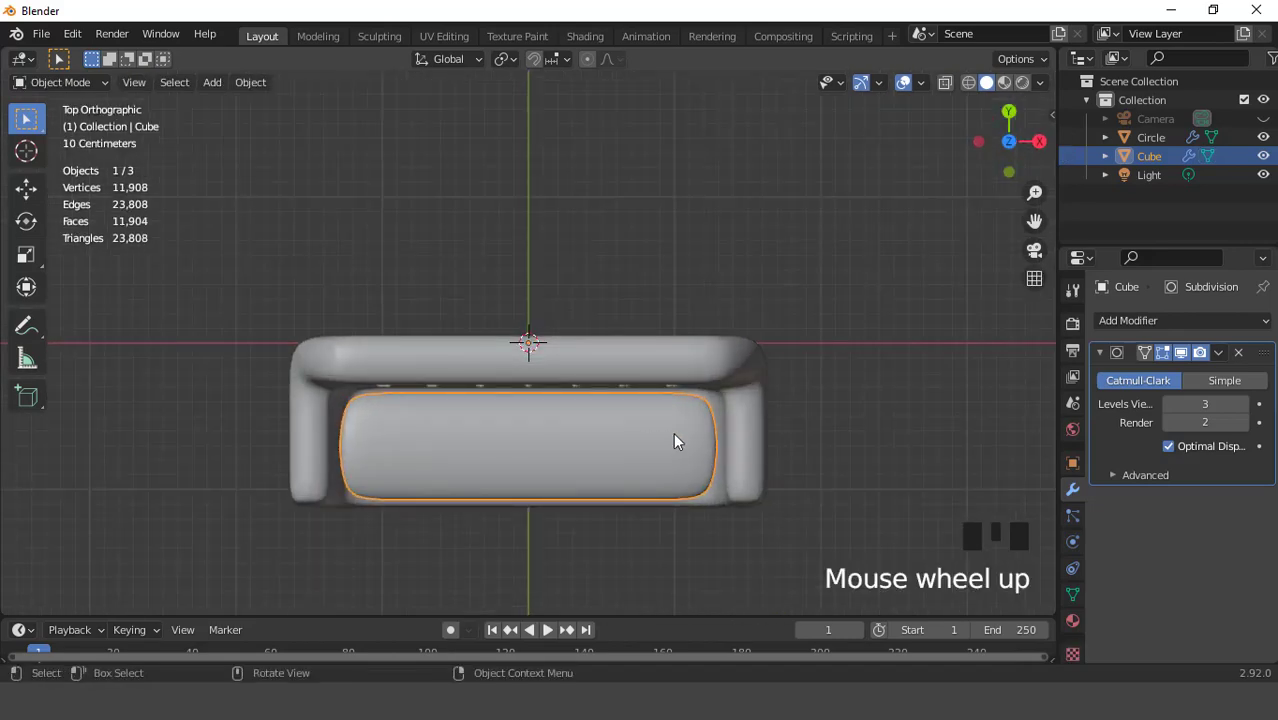
{"action": "scroll", "coordinate": [673, 432], "scroll_direction": "up", "scroll_amount": 1}
{"action": "key", "text": "Tab"}
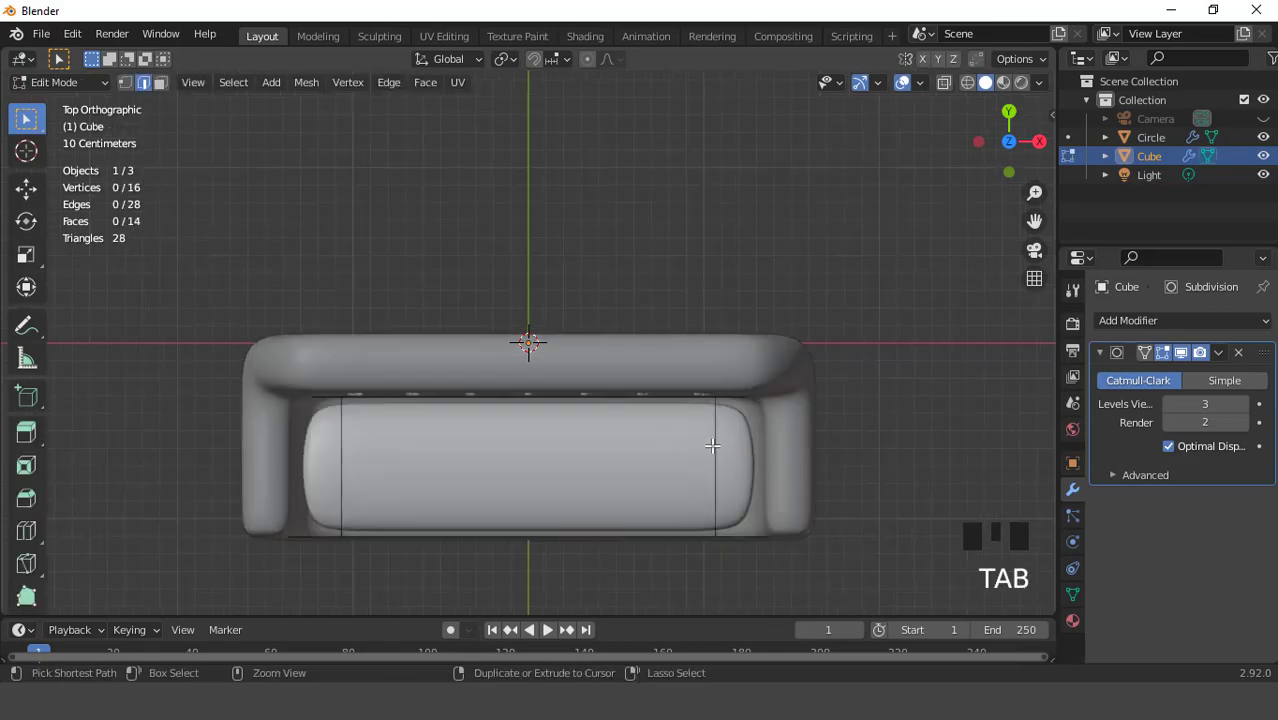
{"action": "key", "text": "ctrl+r"}
{"action": "scroll", "coordinate": [712, 446], "scroll_direction": "up", "scroll_amount": 1}
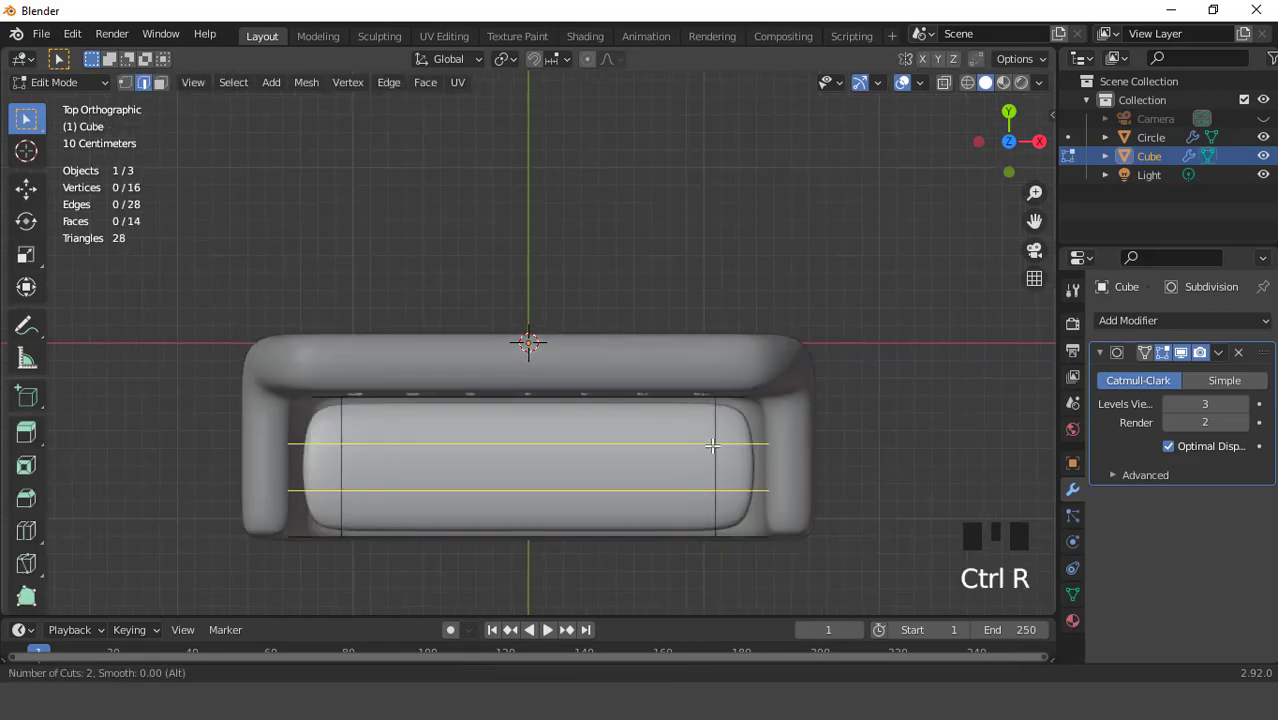
{"action": "left_click", "coordinate": [712, 446]}
{"action": "right_click", "coordinate": [712, 446]}
- Spread the two lengthwise loop cuts along Y toward the cushion's front and back edges to sharpen its corners
{"action": "scroll", "coordinate": [712, 446], "scroll_direction": "down", "scroll_amount": 2}
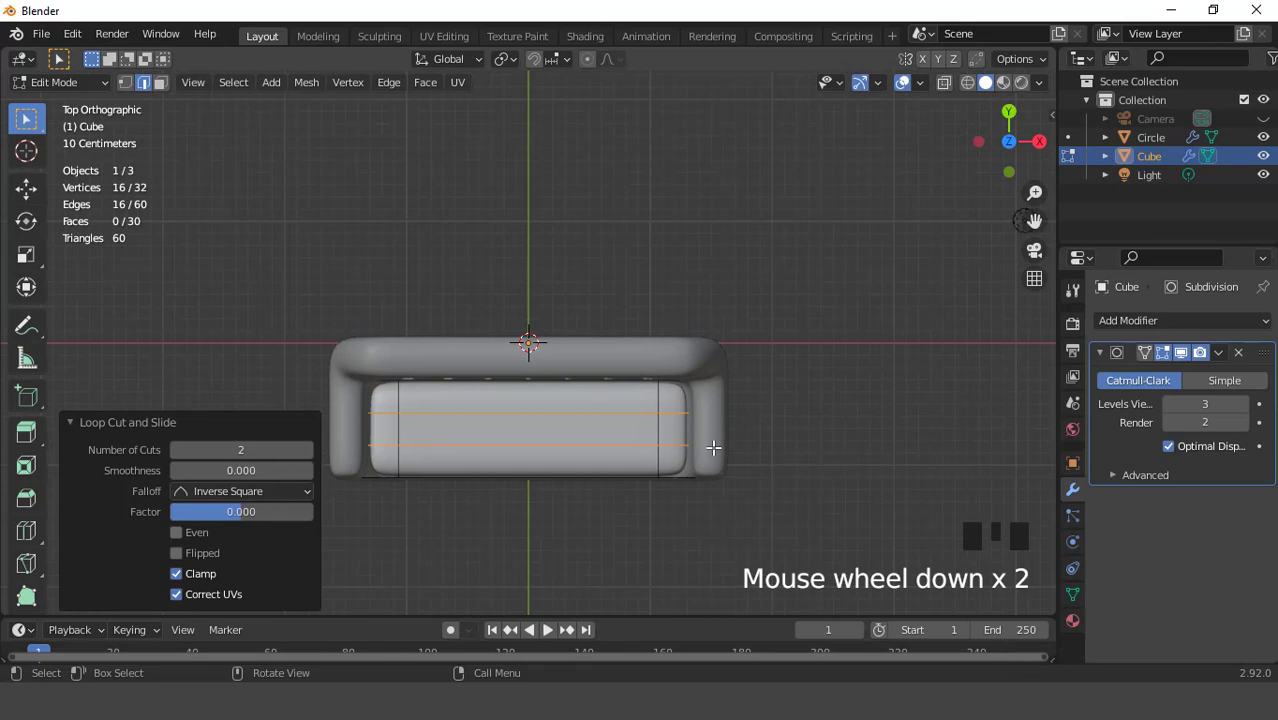
{"action": "key", "text": "s"}
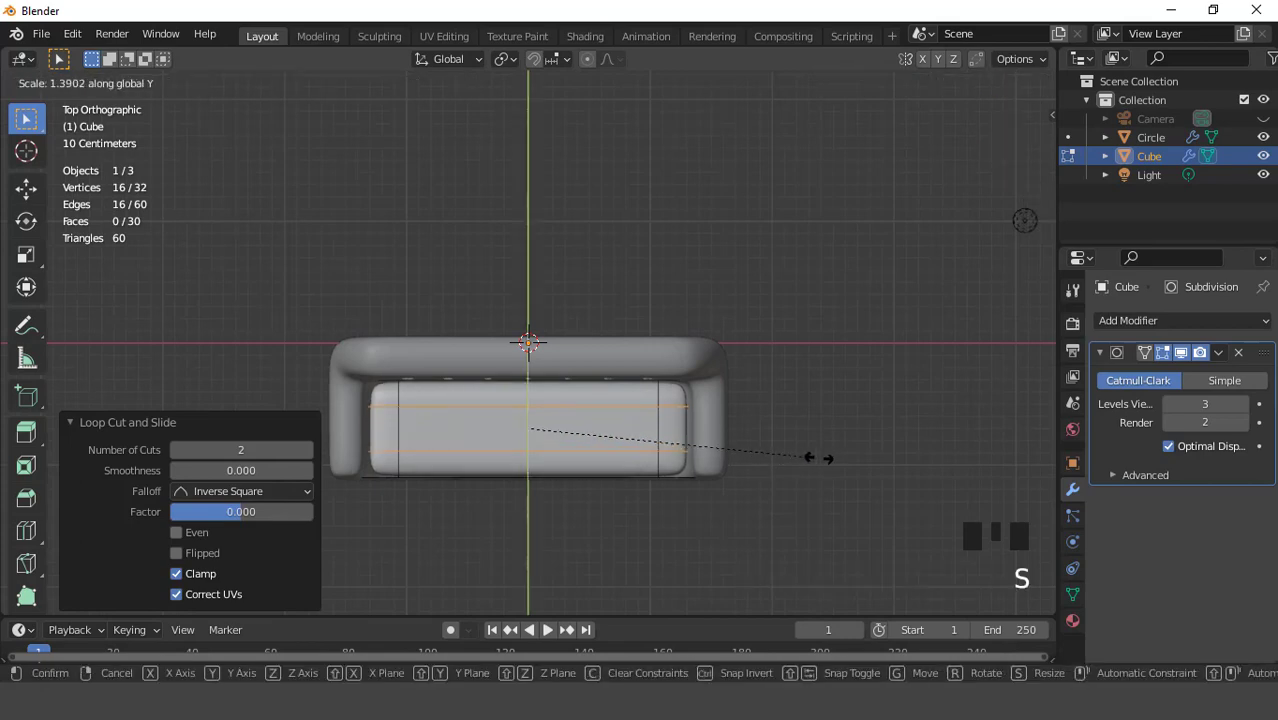
{"action": "left_click", "coordinate": [933, 460]}
{"action": "key", "text": "Tab"}
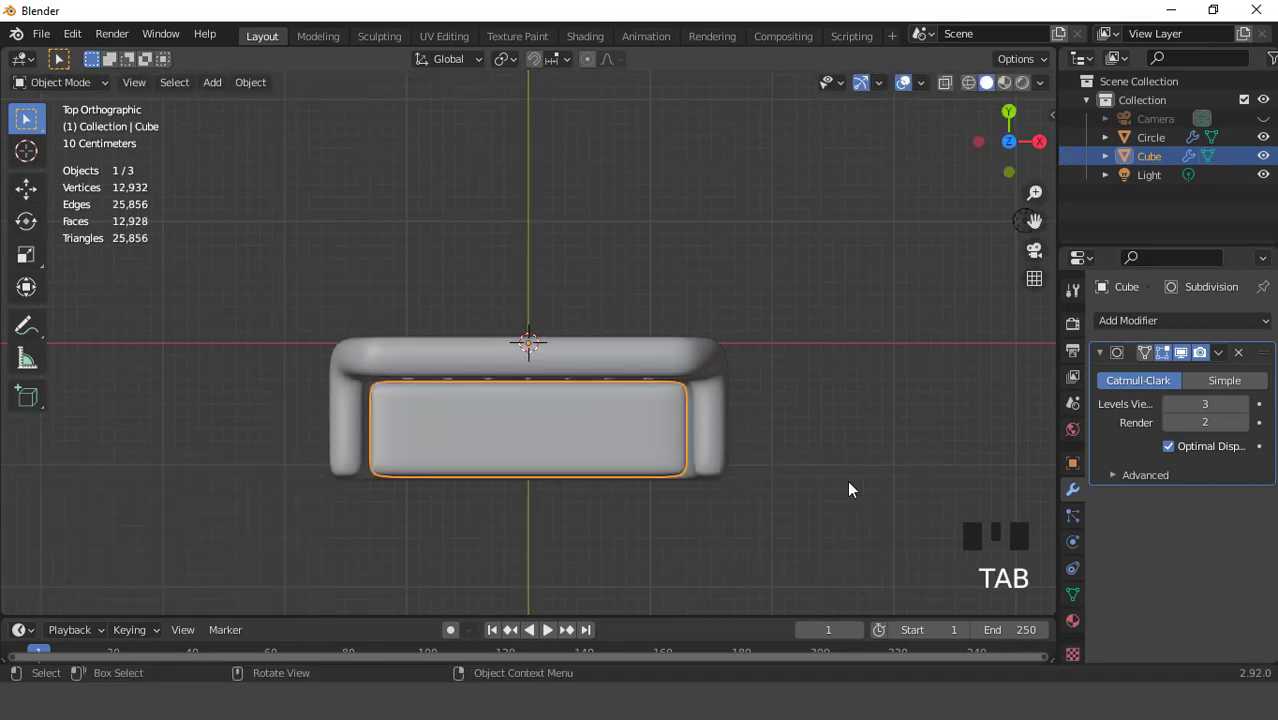
- Move the cushion about 0.0107 m along Y toward the backrest
{"action": "scroll", "coordinate": [776, 440], "scroll_direction": "up", "scroll_amount": 2}
{"action": "key", "text": "g"}
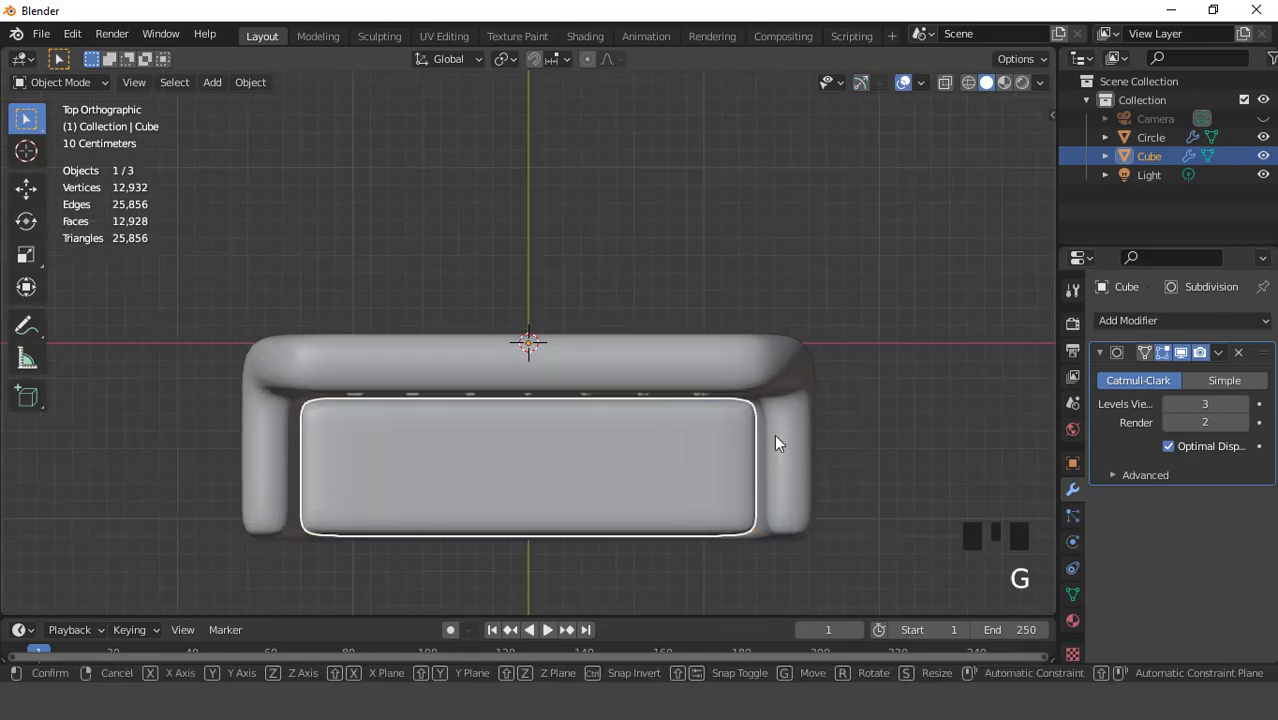
{"action": "key", "text": "y"}
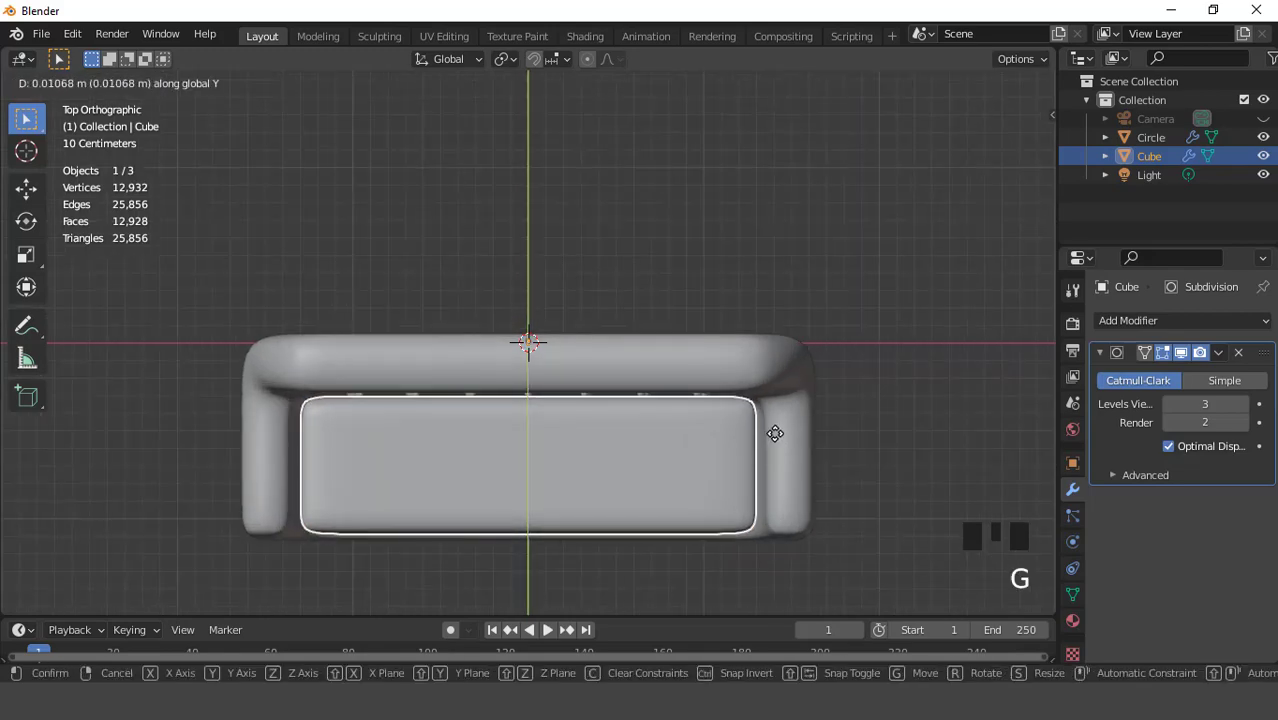
{"action": "left_click", "coordinate": [775, 433]}
- Scale the cushion about 1.015 along Y and shift it about 0.005 m along Y toward the backrest
{"action": "key", "text": "s"}
{"action": "key", "text": "y"}
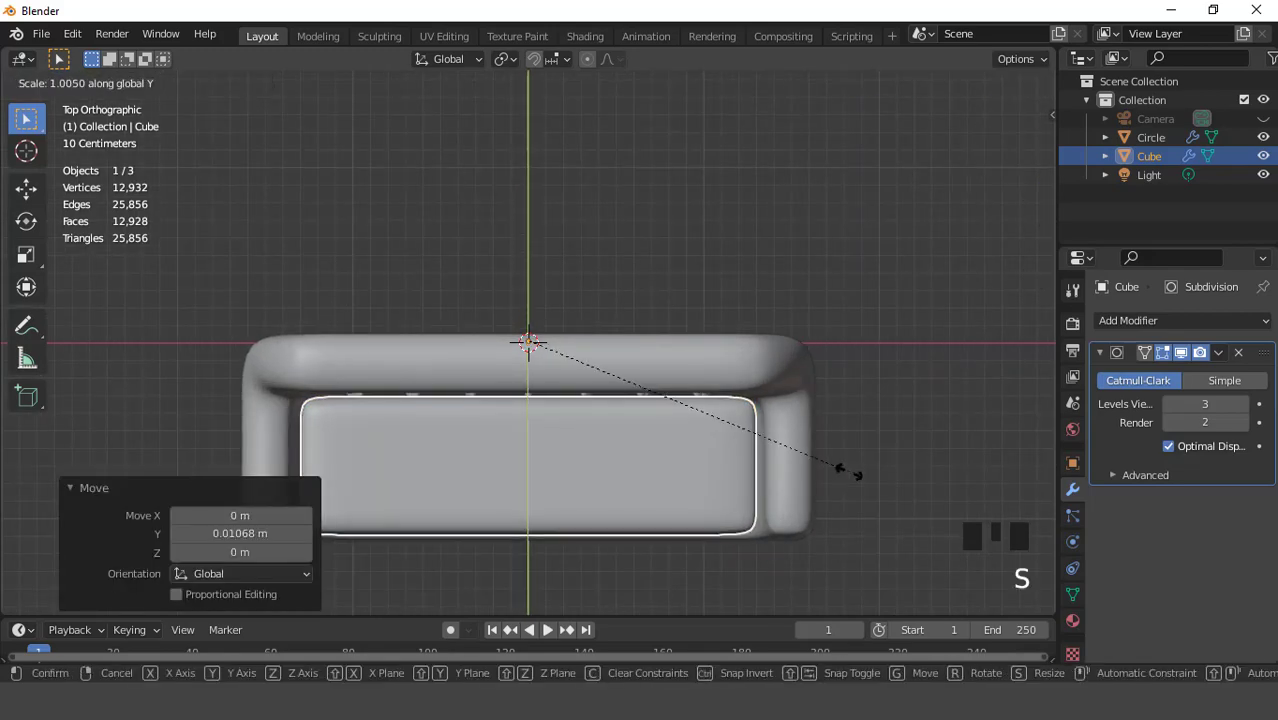
{"action": "left_click", "coordinate": [852, 471]}
{"action": "key", "text": "g"}
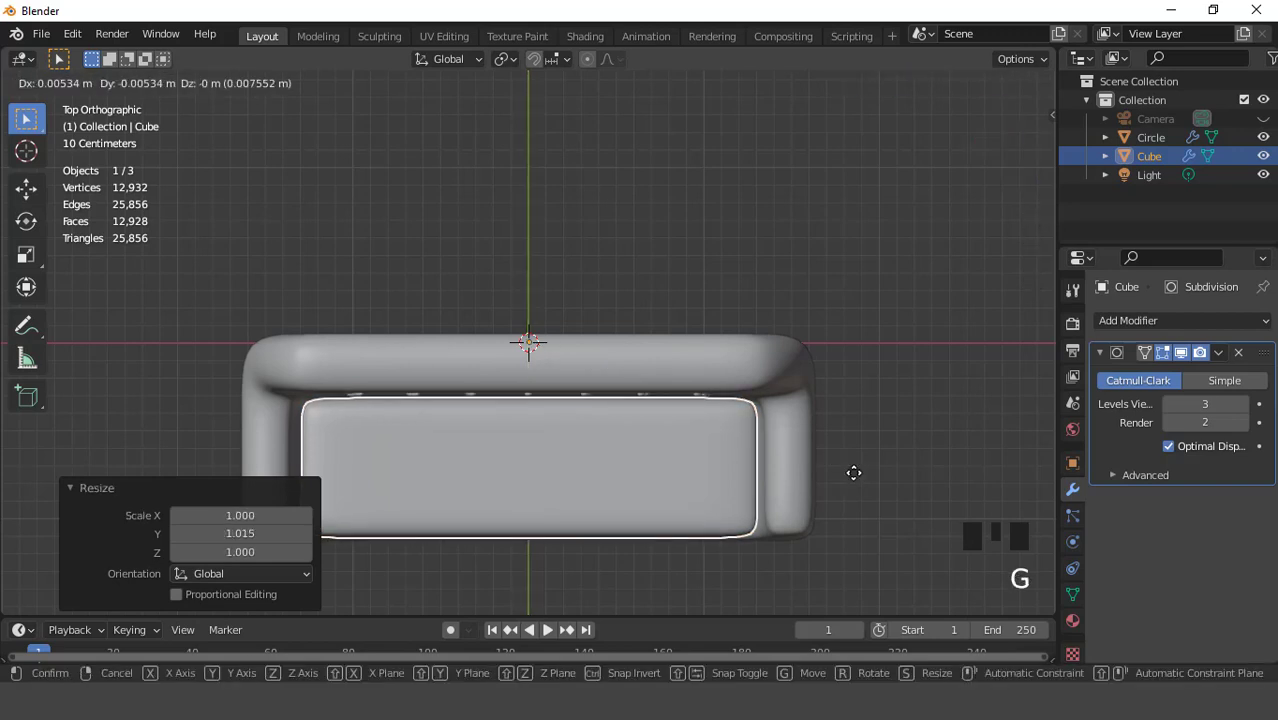
{"action": "key", "text": "y"}
{"action": "left_click", "coordinate": [853, 470]}
- Inspect the sofa and cushion with the viewport overlays temporarily hidden, and restore the overlays
{"action": "key", "text": "KP_1"}
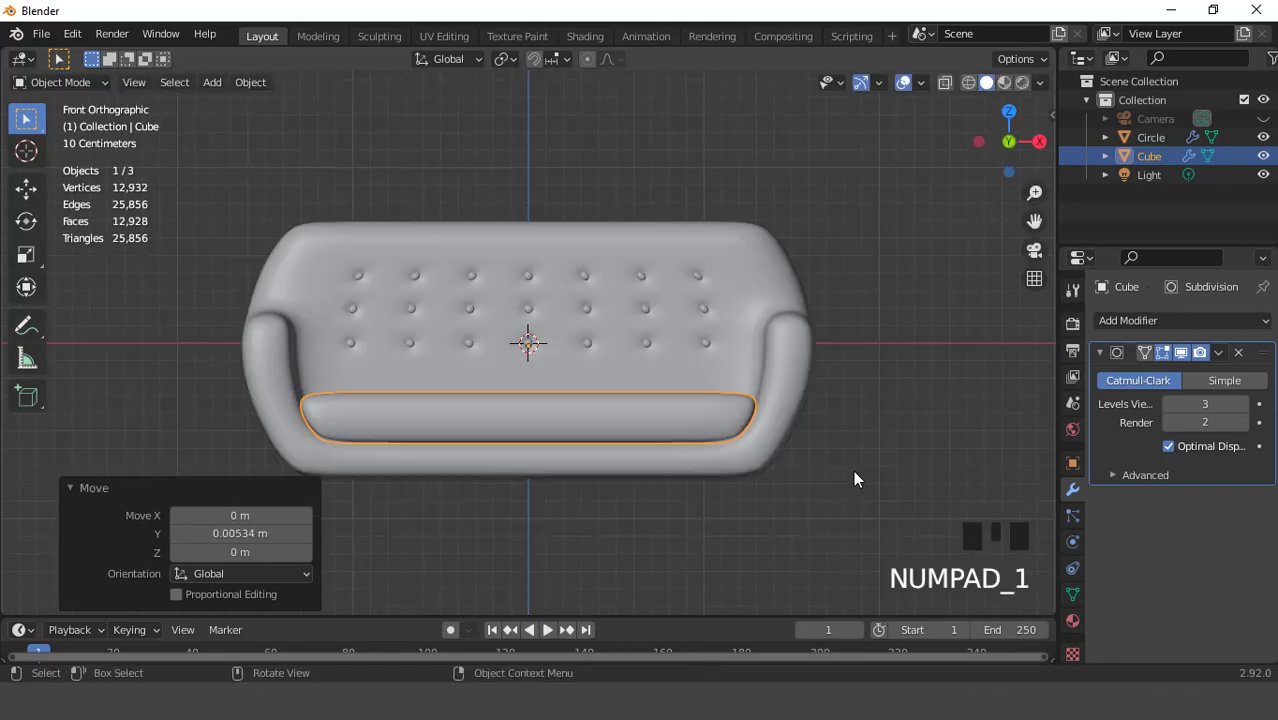
{"action": "left_click", "coordinate": [903, 82]}
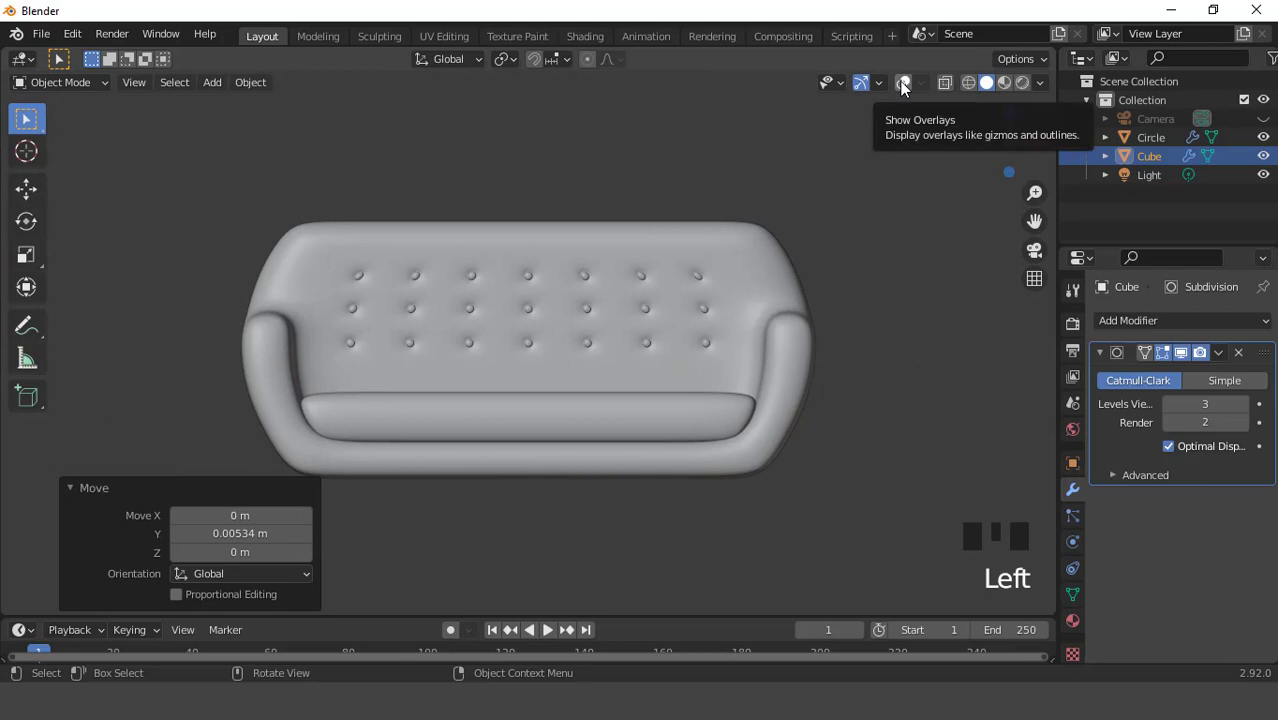
{"action": "scroll", "coordinate": [613, 305], "scroll_direction": "down", "scroll_amount": 1}
{"action": "middle_click_drag", "start_coordinate": [613, 305], "coordinate": [585, 322]}
{"action": "left_click", "coordinate": [903, 82]}
{"action": "scroll", "coordinate": [572, 342], "scroll_direction": "up", "scroll_amount": 7}
{"action": "scroll", "coordinate": [574, 345], "scroll_direction": "down", "scroll_amount": 5}
- Add a 2 m cube mesh at the world origin for a sofa leg
{"action": "key", "text": "KP_1"}
{"action": "scroll", "coordinate": [583, 316], "scroll_direction": "down", "scroll_amount": 2}
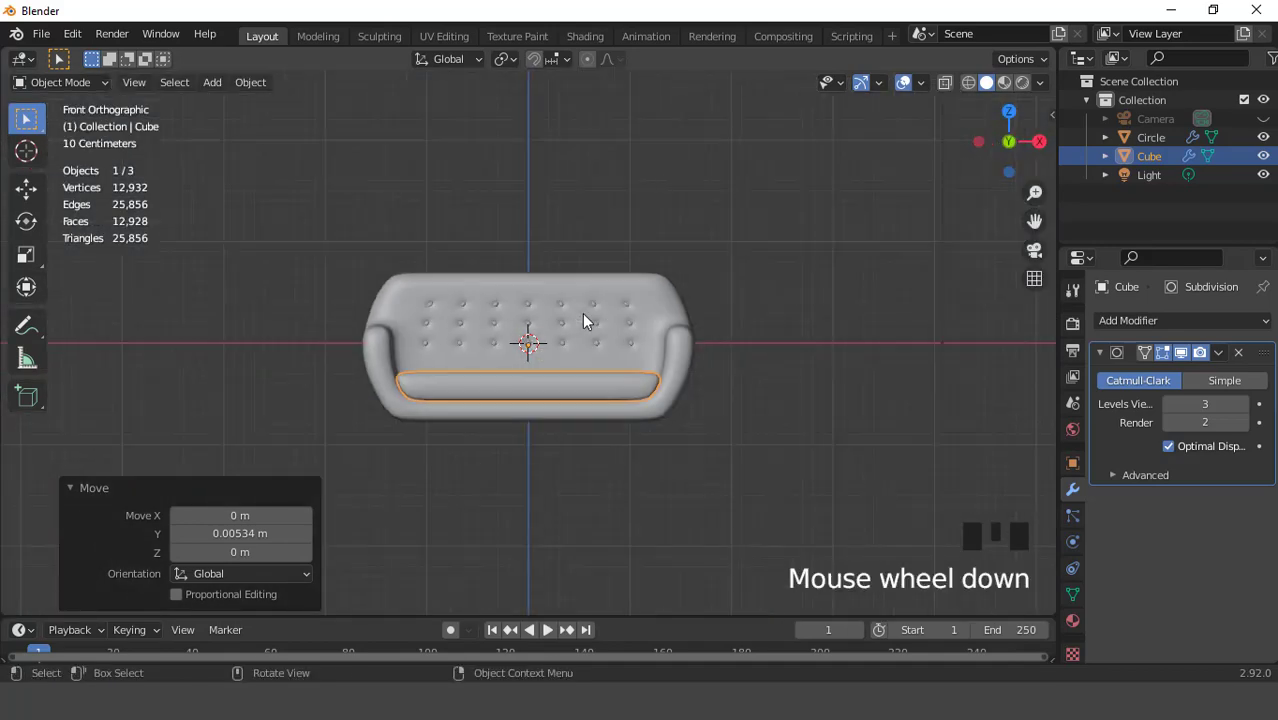
{"action": "left_click", "coordinate": [212, 83]}
{"action": "mouse_move", "coordinate": [222, 100]}
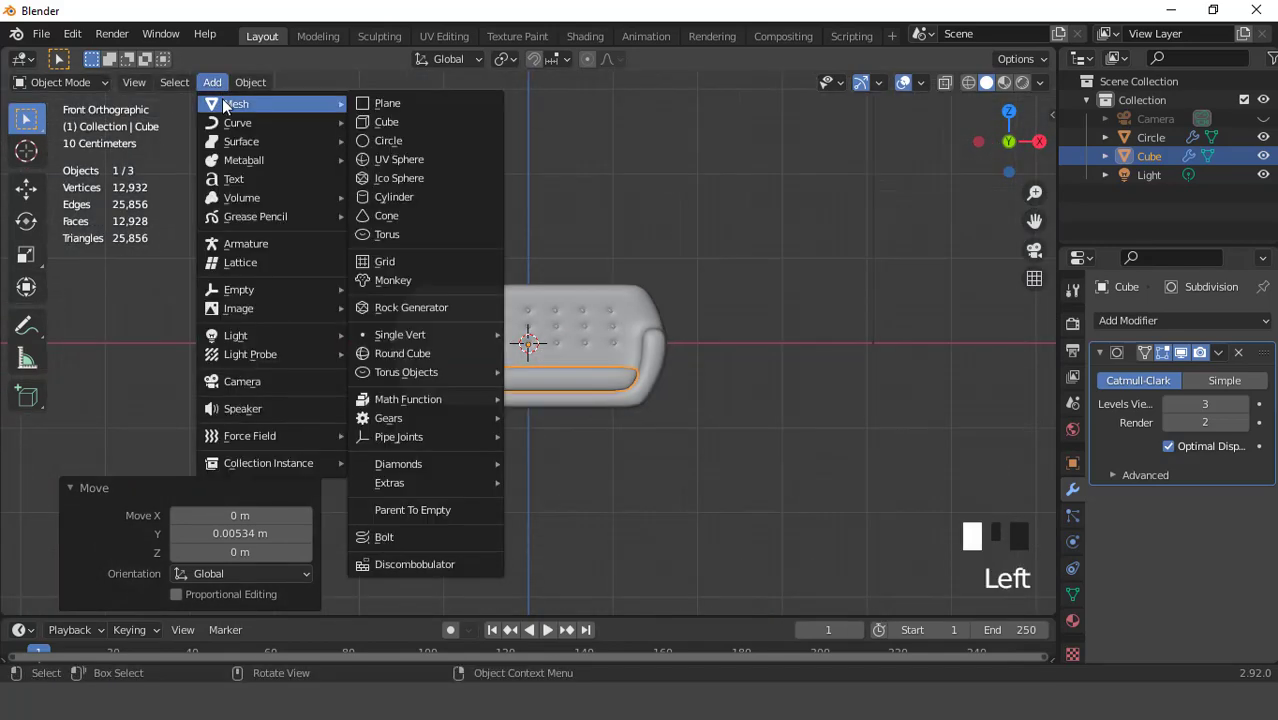
{"action": "left_click", "coordinate": [391, 127]}
{"action": "scroll", "coordinate": [577, 347], "scroll_direction": "up", "scroll_amount": 2}
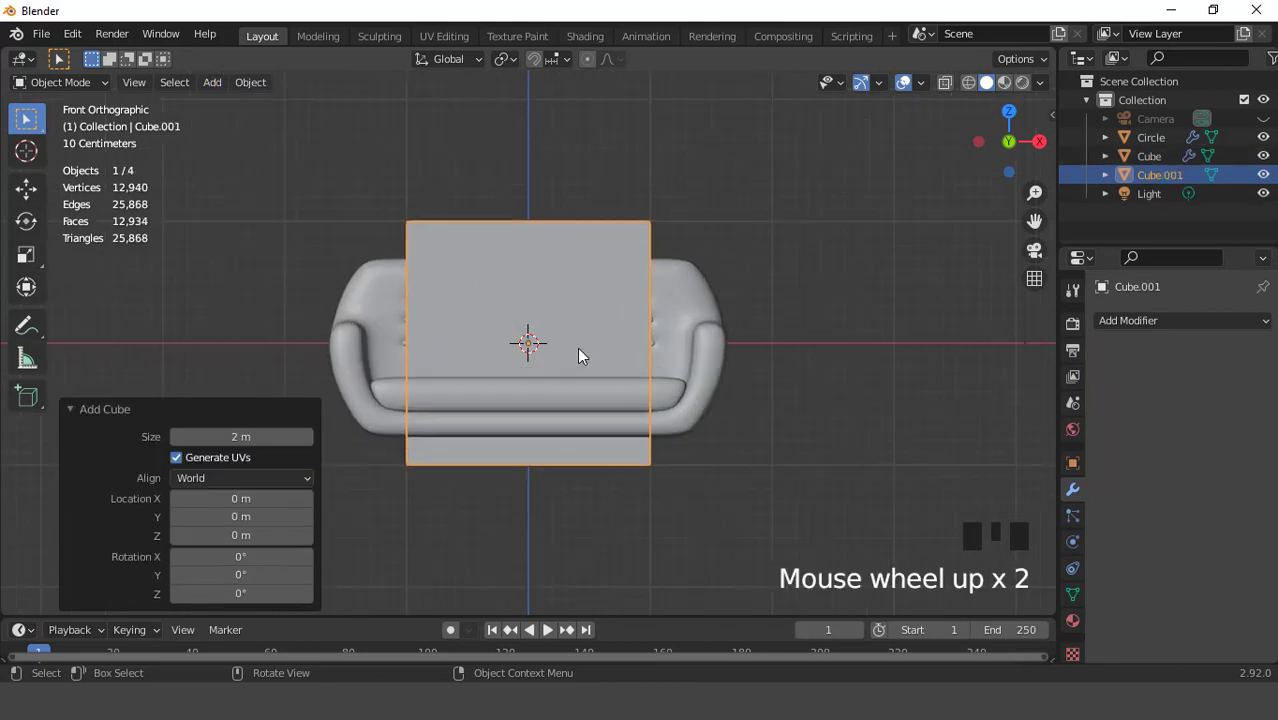
- Isolate the new cube in local view and scale it 1.830 along Z
{"action": "scroll", "coordinate": [577, 347], "scroll_direction": "down", "scroll_amount": 2}
{"action": "key", "text": "KP_Divide"}
{"action": "mouse_move", "coordinate": [577, 347]}
{"action": "middle_mouse_down"}
{"action": "mouse_move", "coordinate": [628, 337]}
{"action": "mouse_move", "coordinate": [585, 342]}
{"action": "middle_mouse_up"}
{"action": "key", "text": "KP_1"}
{"action": "key", "text": "s"}
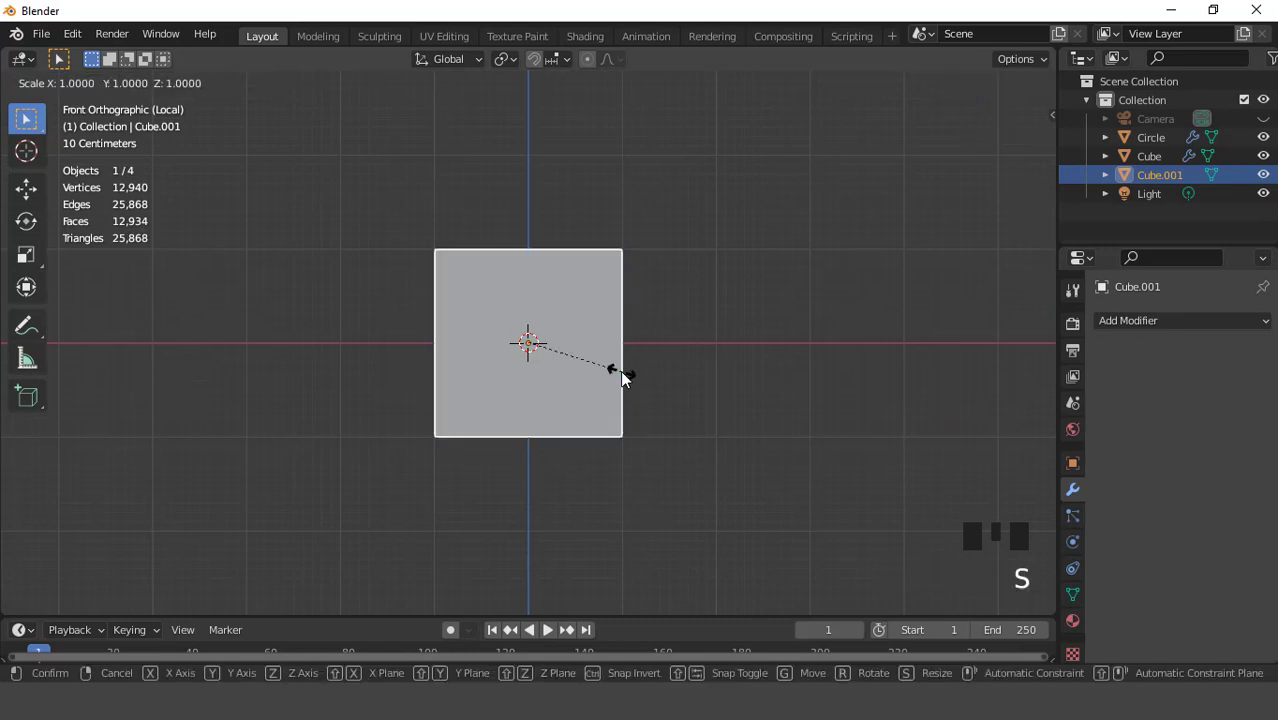
{"action": "middle_click", "coordinate": [685, 391]}
{"action": "left_click", "coordinate": [697, 401]}
{"action": "scroll", "coordinate": [697, 401], "scroll_direction": "down", "scroll_amount": 2}
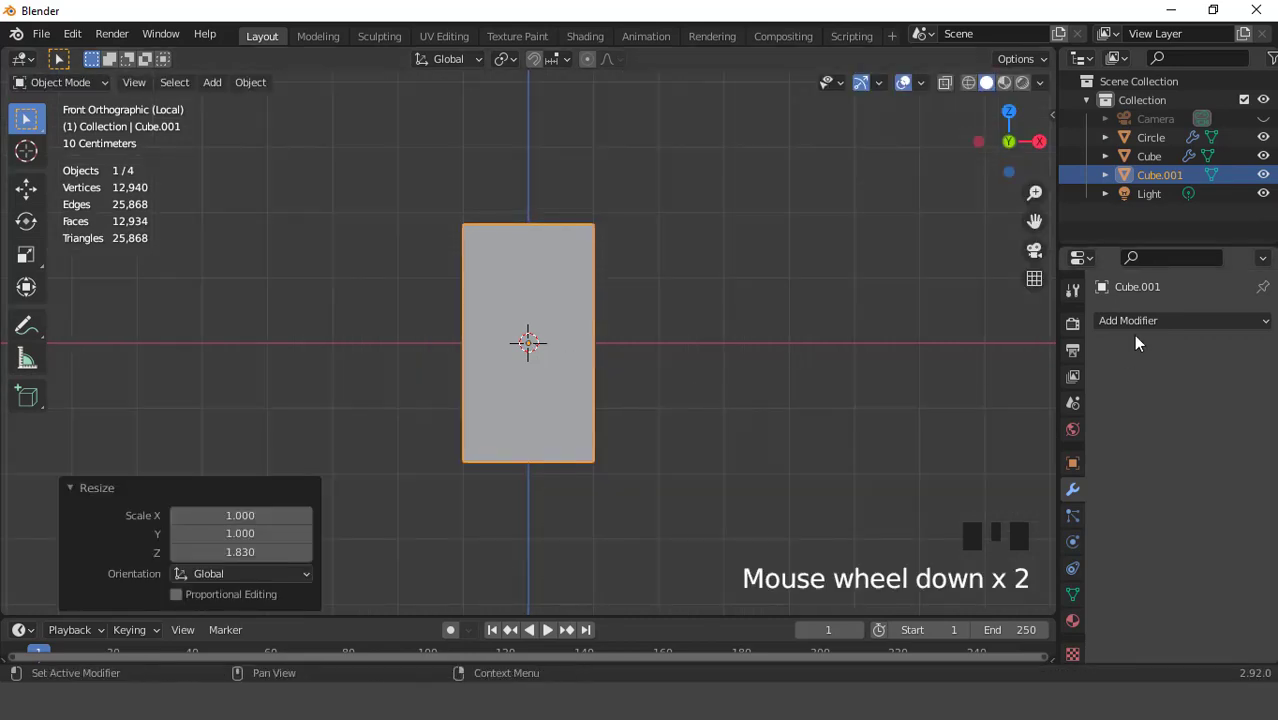
- Add a Subdivision Surface modifier with viewport level 2 to the tall block and shade it smooth
{"action": "left_click", "coordinate": [1128, 320]}
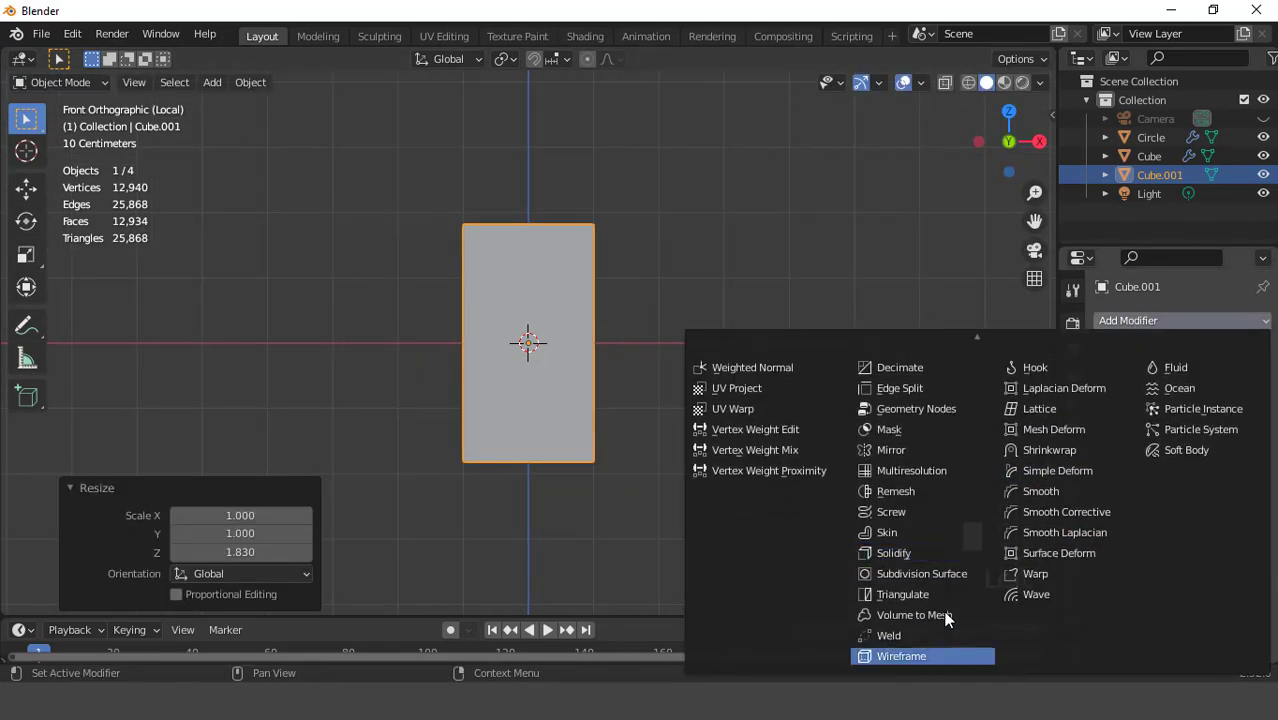
{"action": "left_click", "coordinate": [925, 570]}
{"action": "left_click", "coordinate": [1244, 404]}
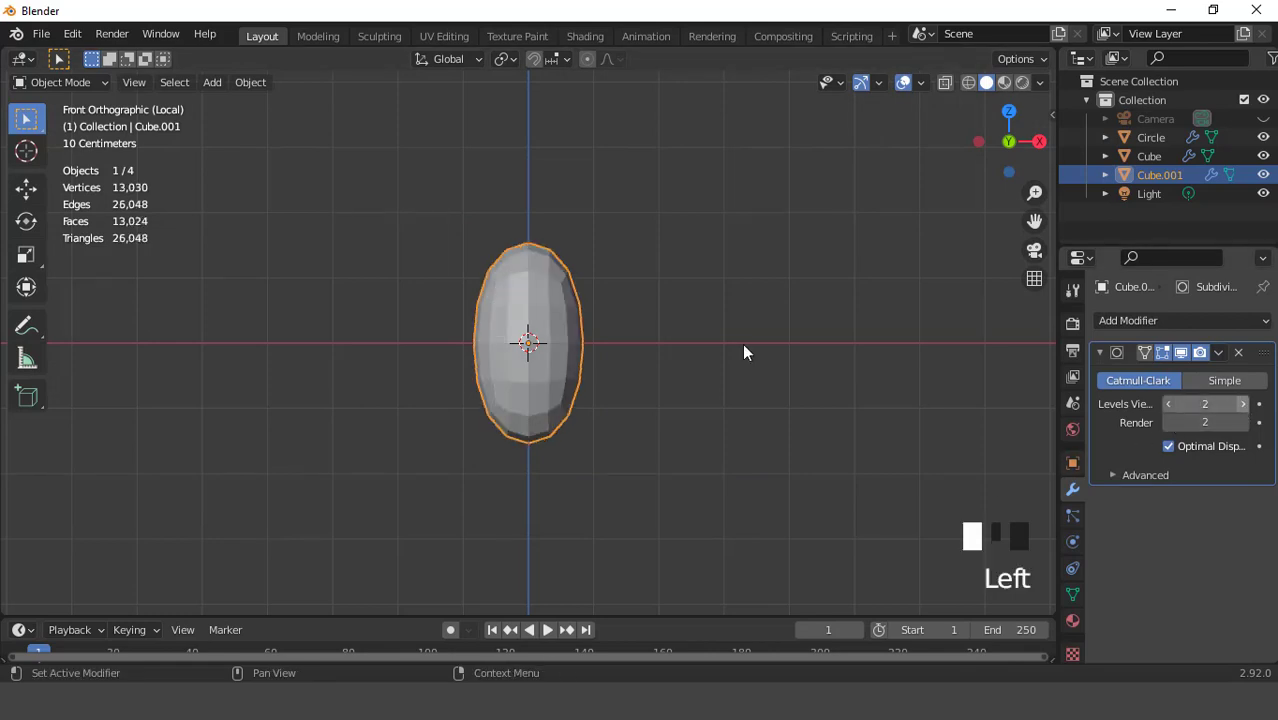
{"action": "scroll", "coordinate": [588, 322], "scroll_direction": "up", "scroll_amount": 2}
{"action": "right_click", "coordinate": [553, 278]}
{"action": "left_click", "coordinate": [553, 272]}
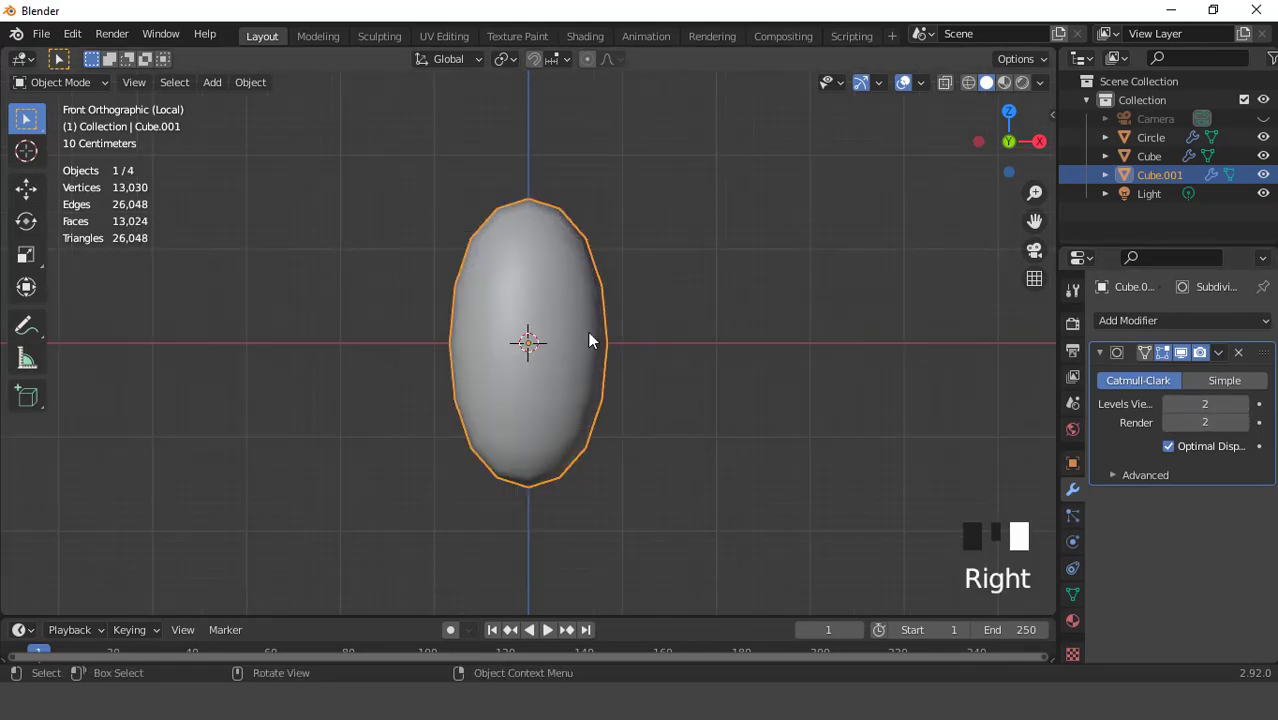
- Scale the block's bottom face to 0.260 to taper the leg
{"action": "key", "text": "Tab"}
{"action": "scroll", "coordinate": [590, 334], "scroll_direction": "down", "scroll_amount": 2}
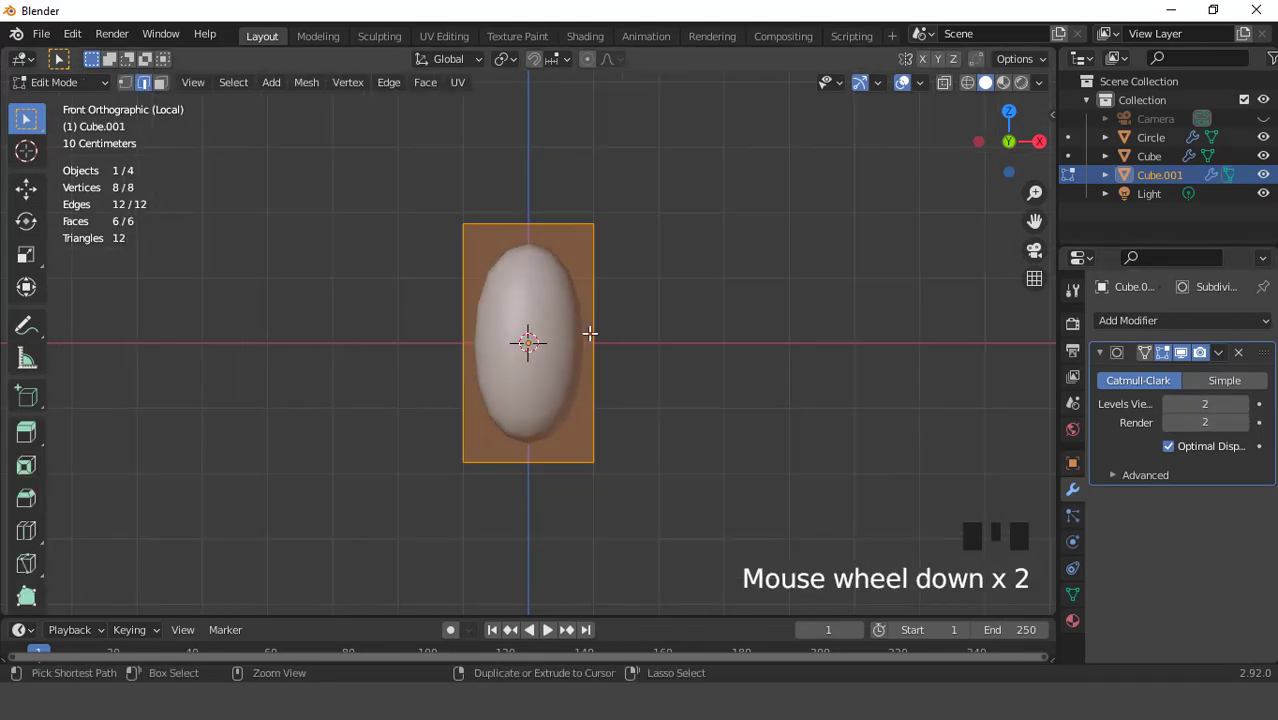
{"action": "middle_click_drag", "start_coordinate": [590, 334], "coordinate": [560, 395]}
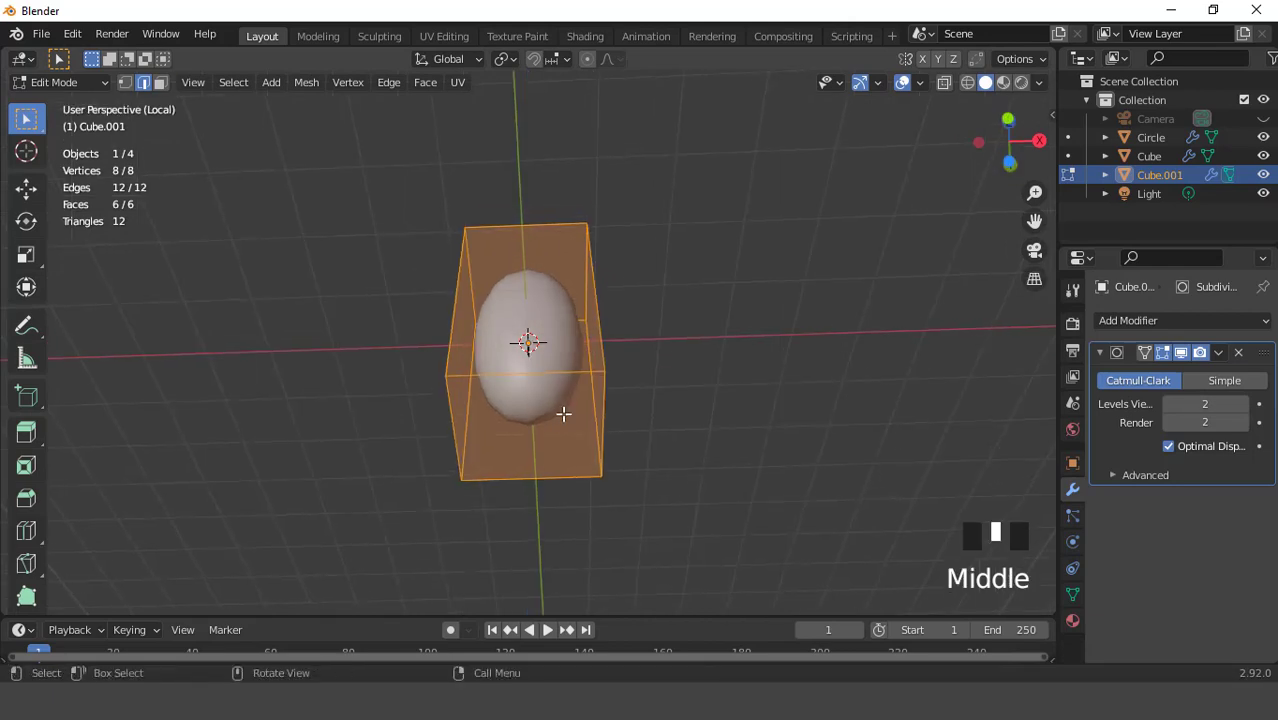
{"action": "left_click", "coordinate": [563, 413]}
{"action": "key", "text": "KP_1"}
{"action": "key", "text": "s"}
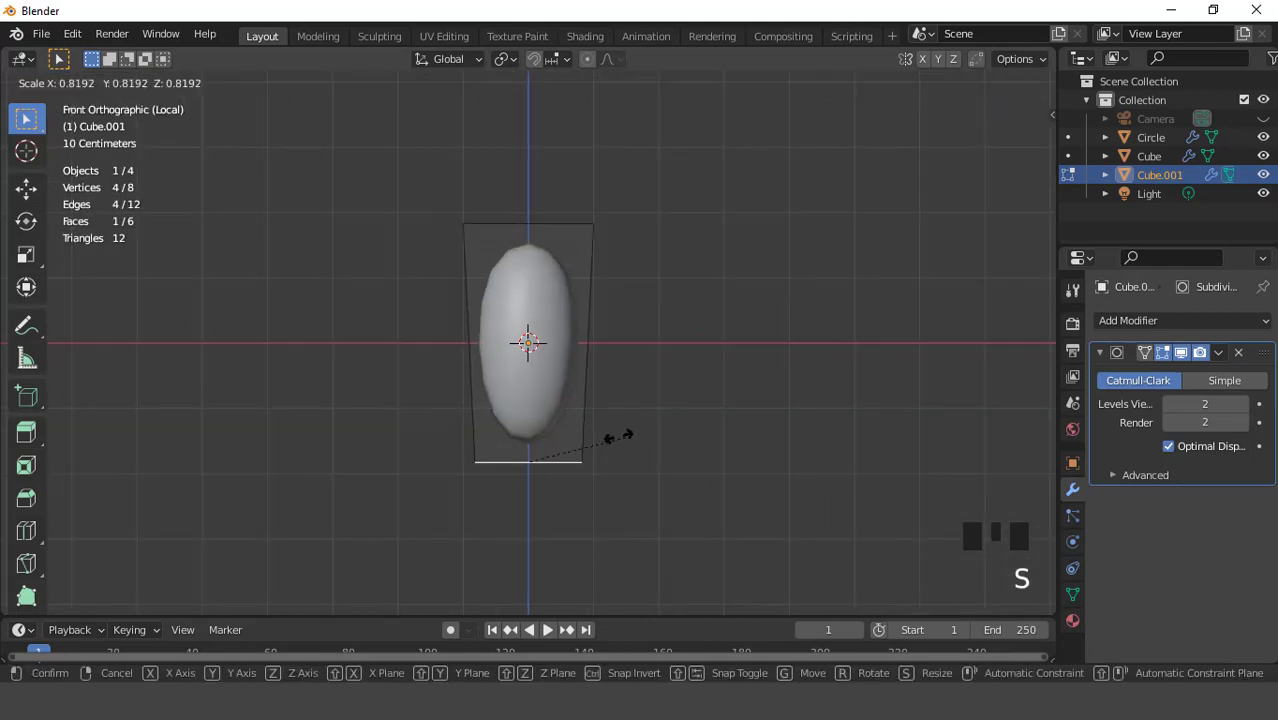
{"action": "left_click", "coordinate": [551, 435]}
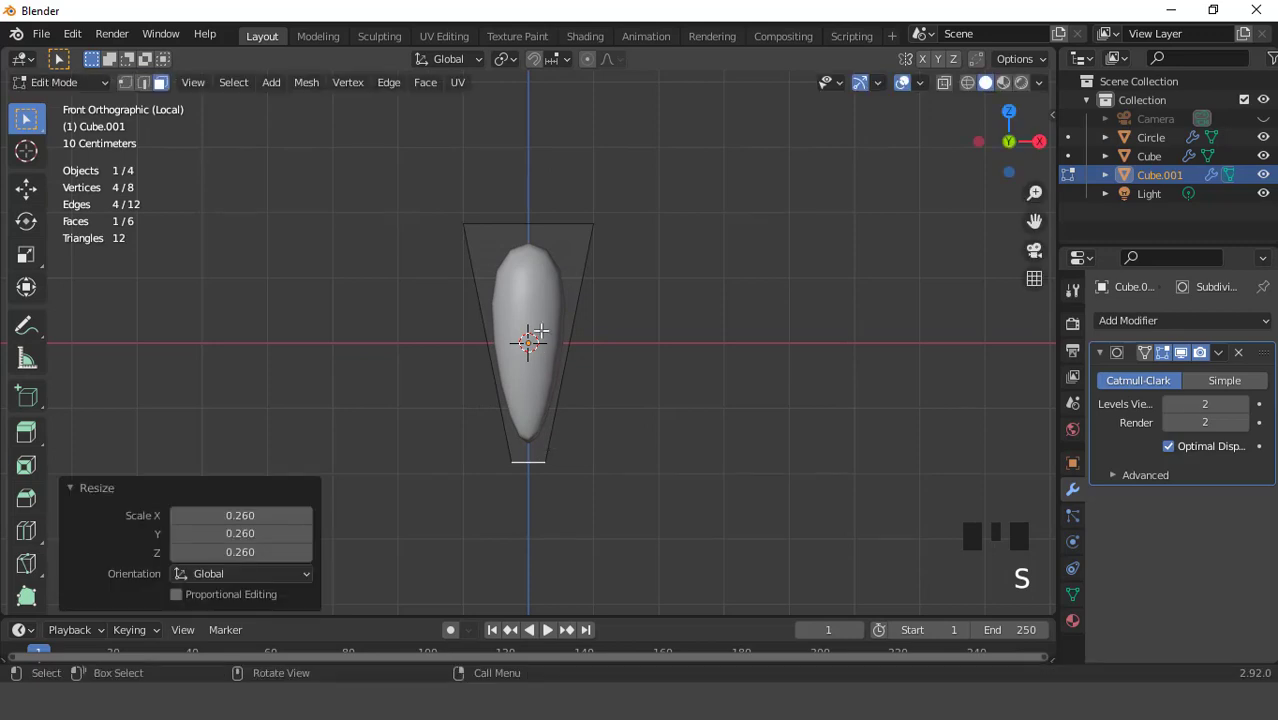
- Add one loop cut near the leg's top (factor -0.892) and one near its bottom (factor about 0.89) to sharpen both ends
{"action": "key", "text": "ctrl+r"}
{"action": "left_click", "coordinate": [540, 331]}
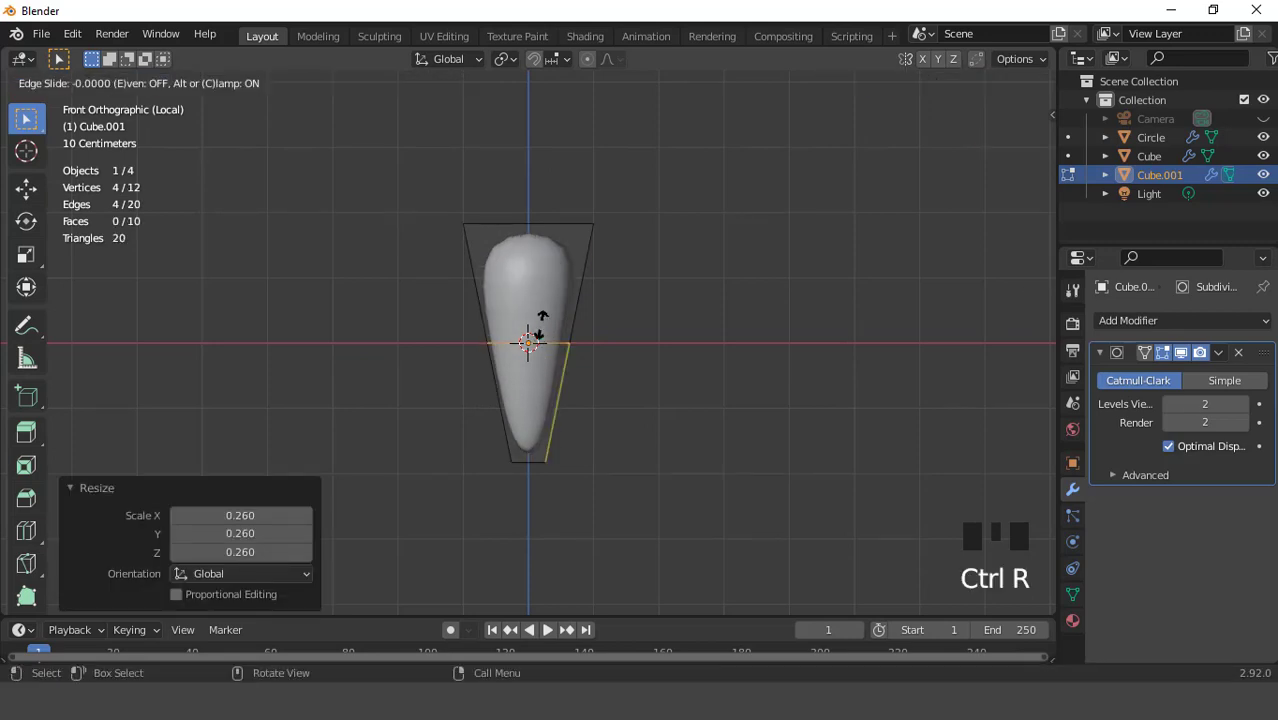
{"action": "left_click", "coordinate": [535, 212]}
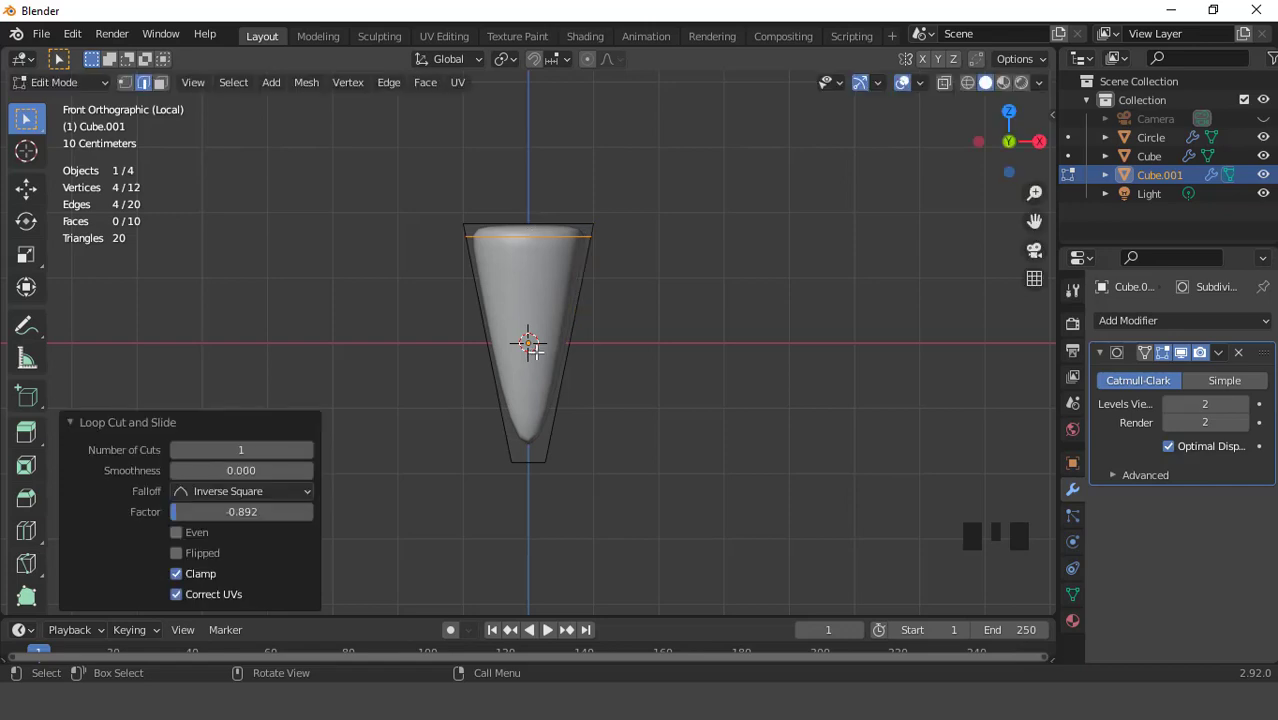
{"action": "key", "text": "ctrl+r"}
{"action": "left_click", "coordinate": [533, 347]}
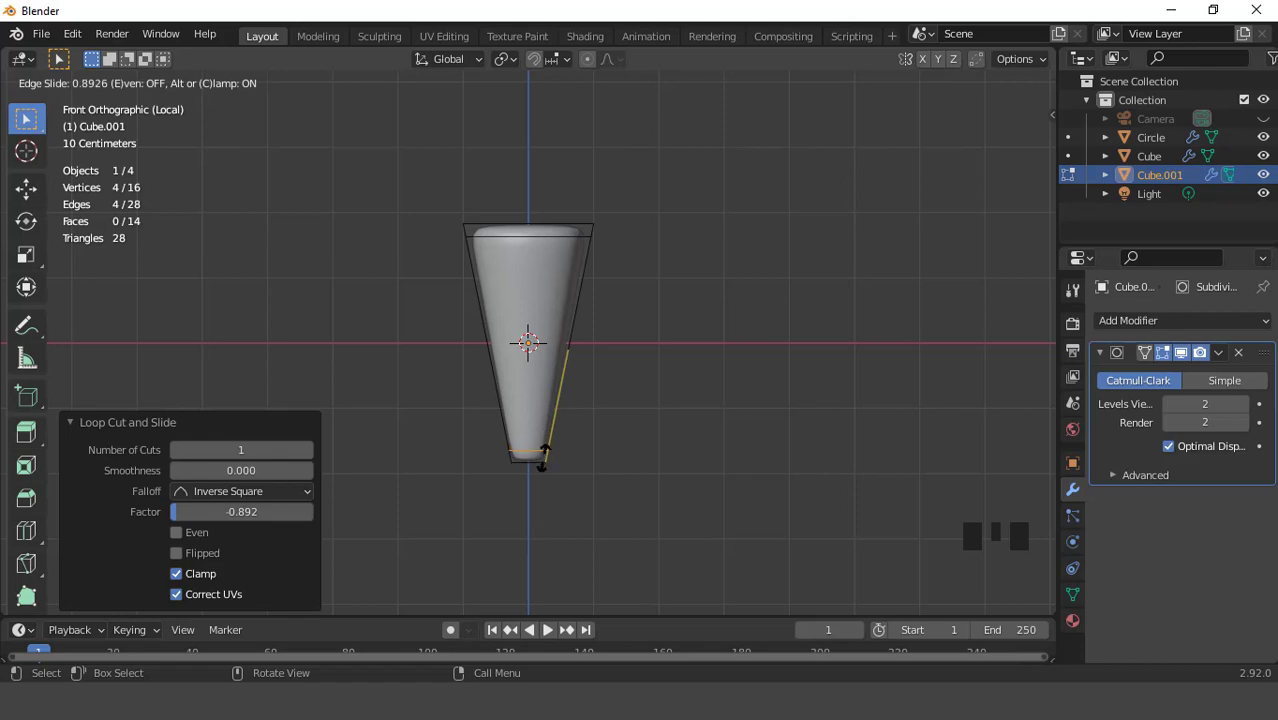
{"action": "left_click", "coordinate": [542, 456]}
{"action": "key", "text": "Tab"}
{"action": "scroll", "coordinate": [530, 330], "scroll_direction": "down", "scroll_amount": 2}
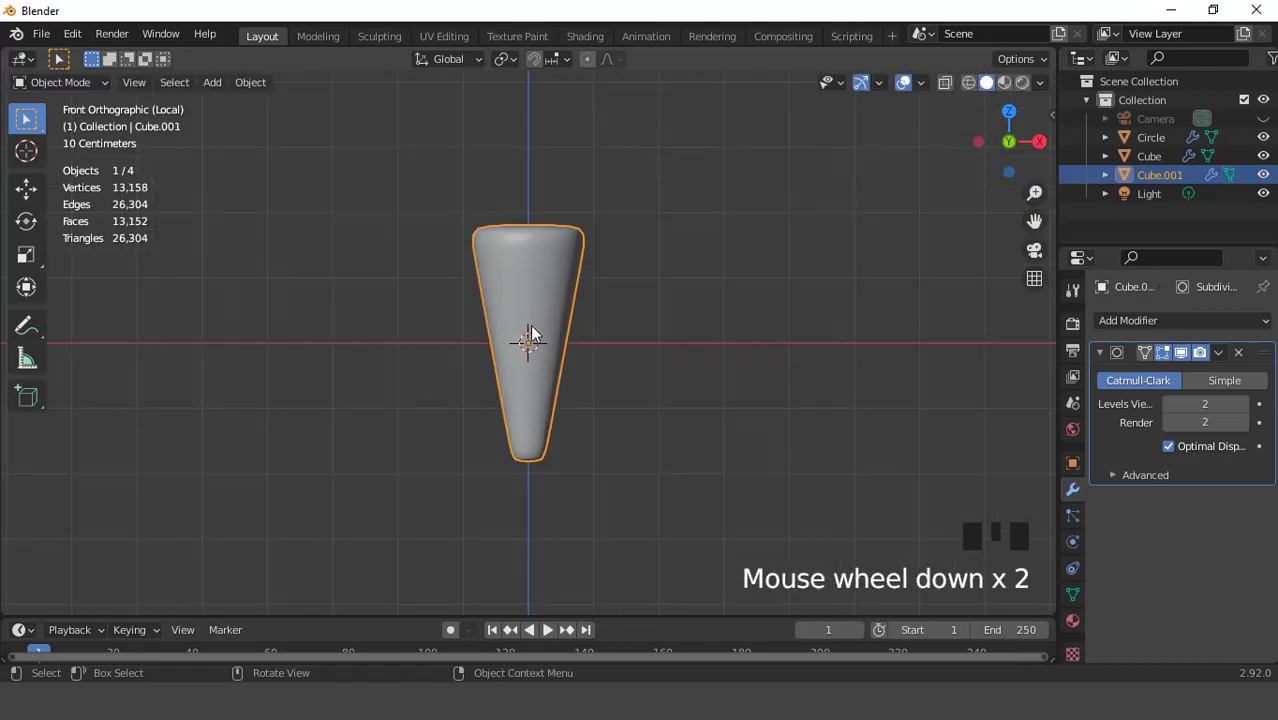
{"action": "middle_click_drag", "start_coordinate": [530, 330], "coordinate": [572, 398]}
{"action": "key", "text": "KP_1"}
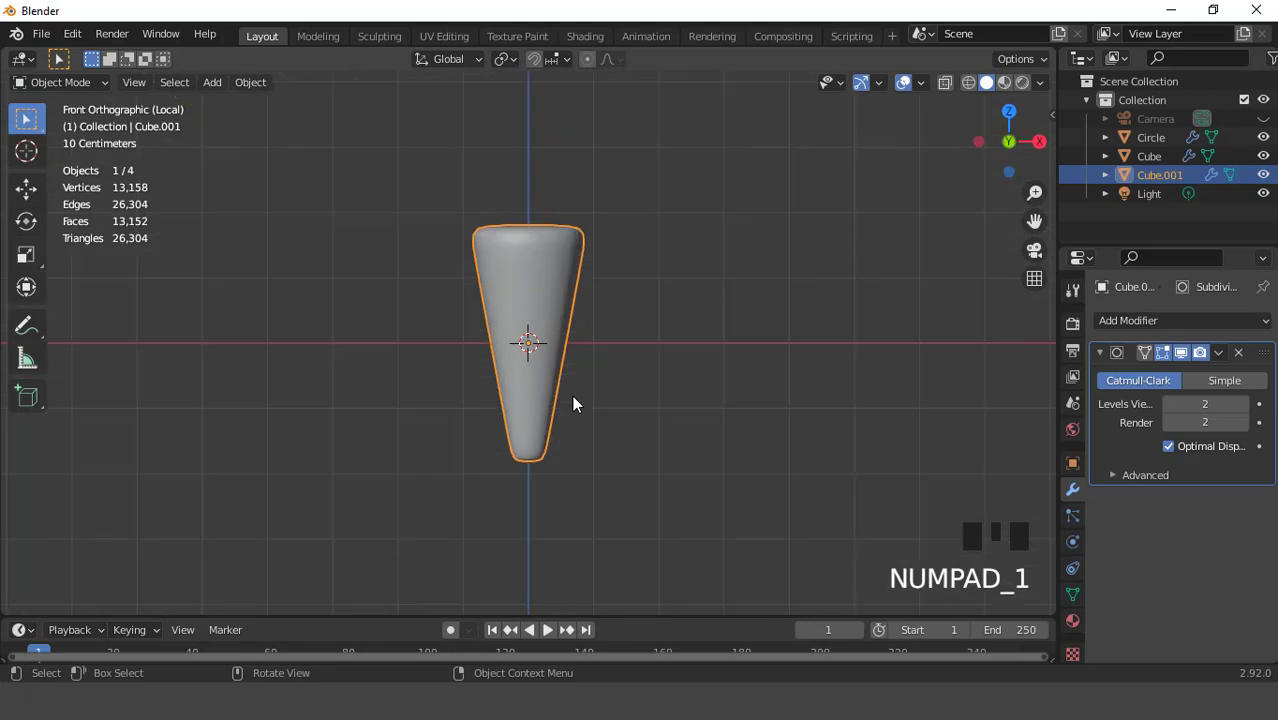
- Scale the leg's top two vertex rings to 0.702, selecting them through the mesh with X-ray
{"action": "key", "text": "Tab"}
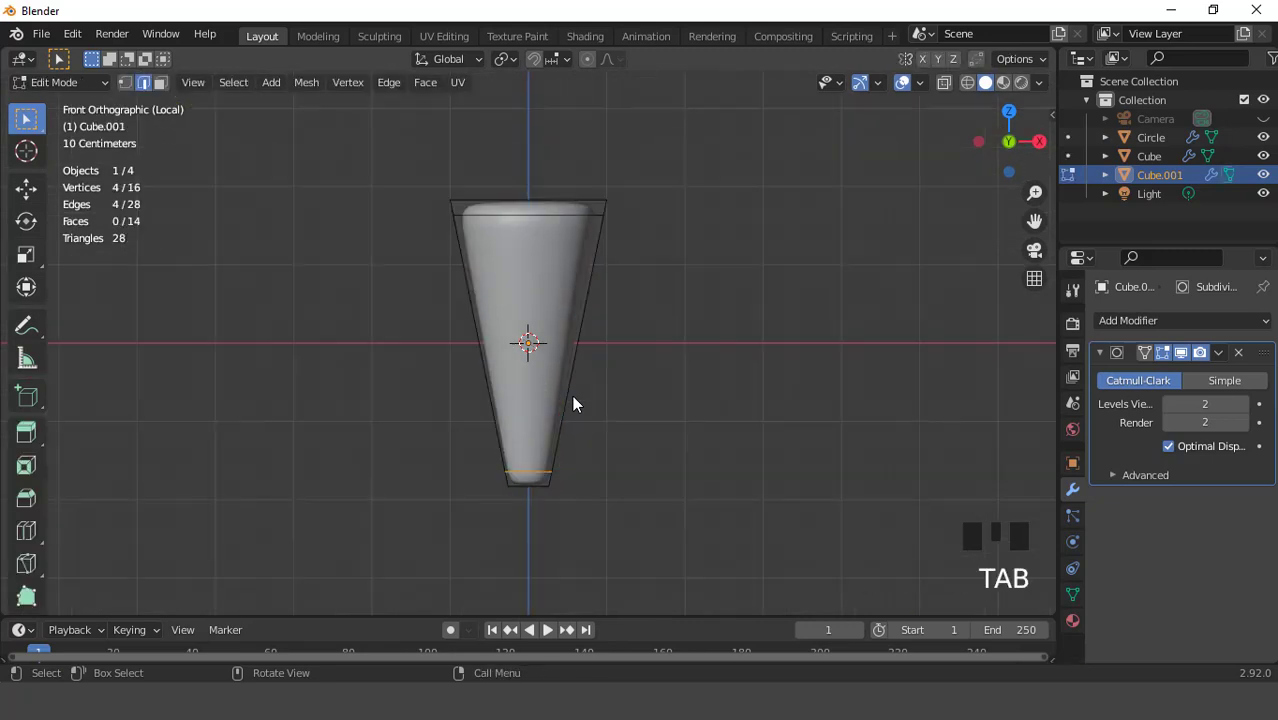
{"action": "left_click", "coordinate": [944, 82]}
{"action": "key", "text": "1"}
{"action": "left_click_drag", "start_coordinate": [357, 163], "coordinate": [645, 252]}
{"action": "key", "text": "s"}
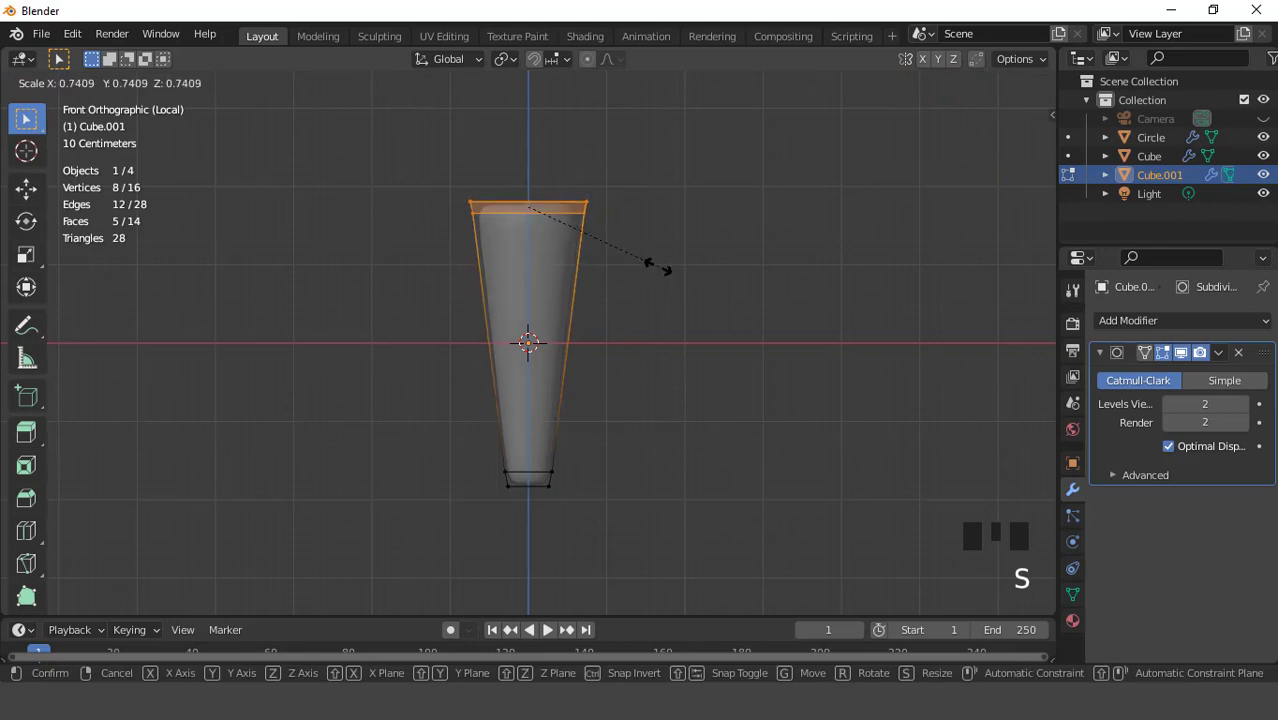
{"action": "left_click", "coordinate": [645, 266]}
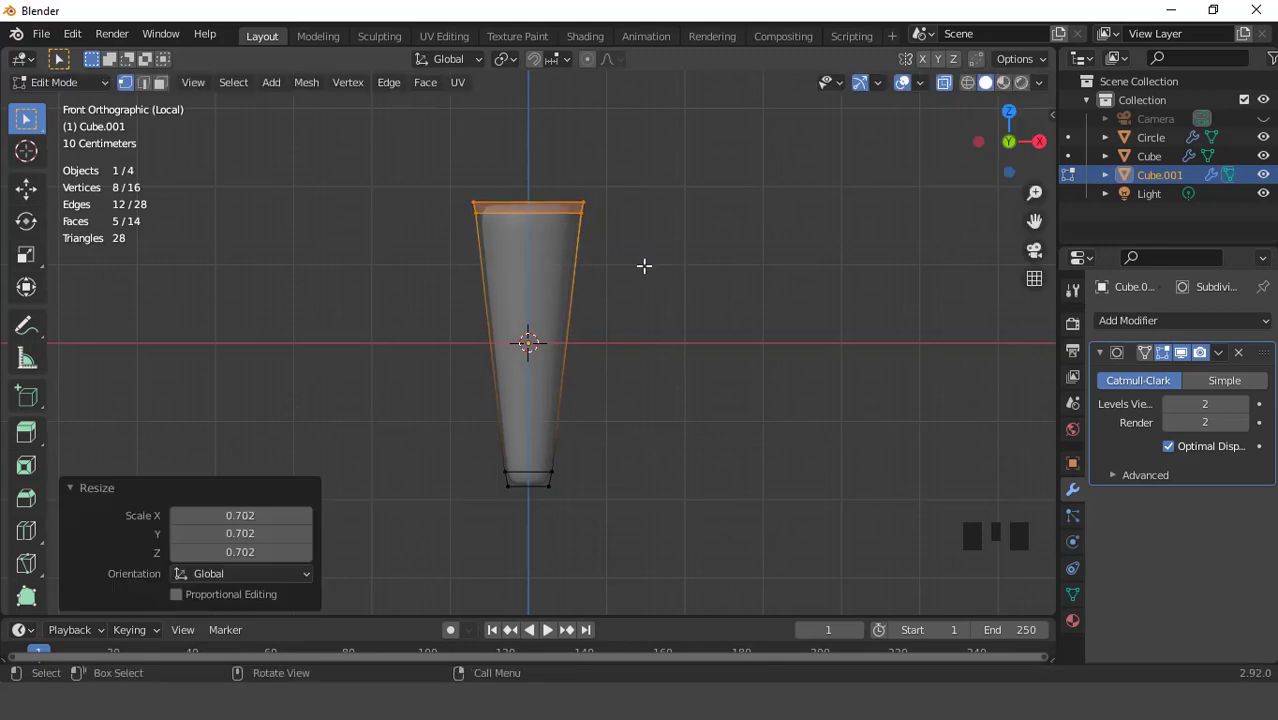
- Move the leg's bottom two vertex rings up along Z to shorten it, and turn off X-ray
{"action": "left_click_drag", "start_coordinate": [435, 415], "coordinate": [593, 519]}
{"action": "key", "text": "g"}
{"action": "key", "text": "z"}
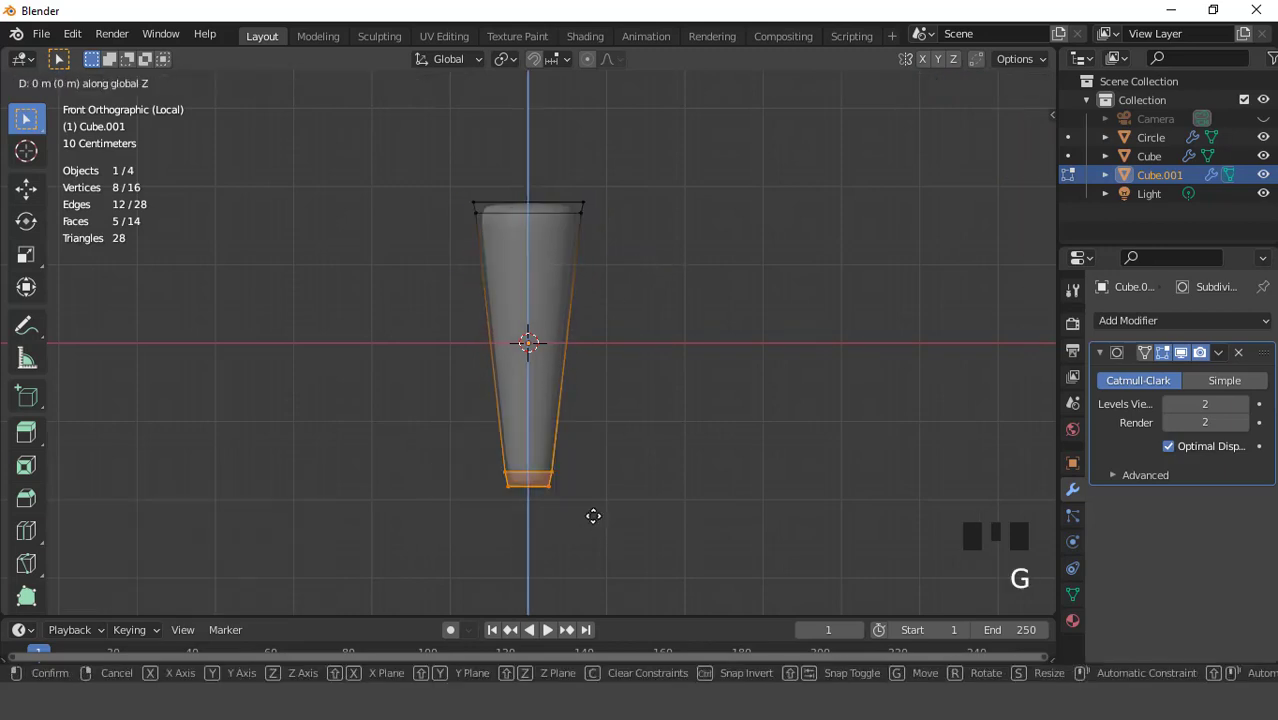
{"action": "left_click", "coordinate": [592, 484]}
{"action": "key", "text": "Tab"}
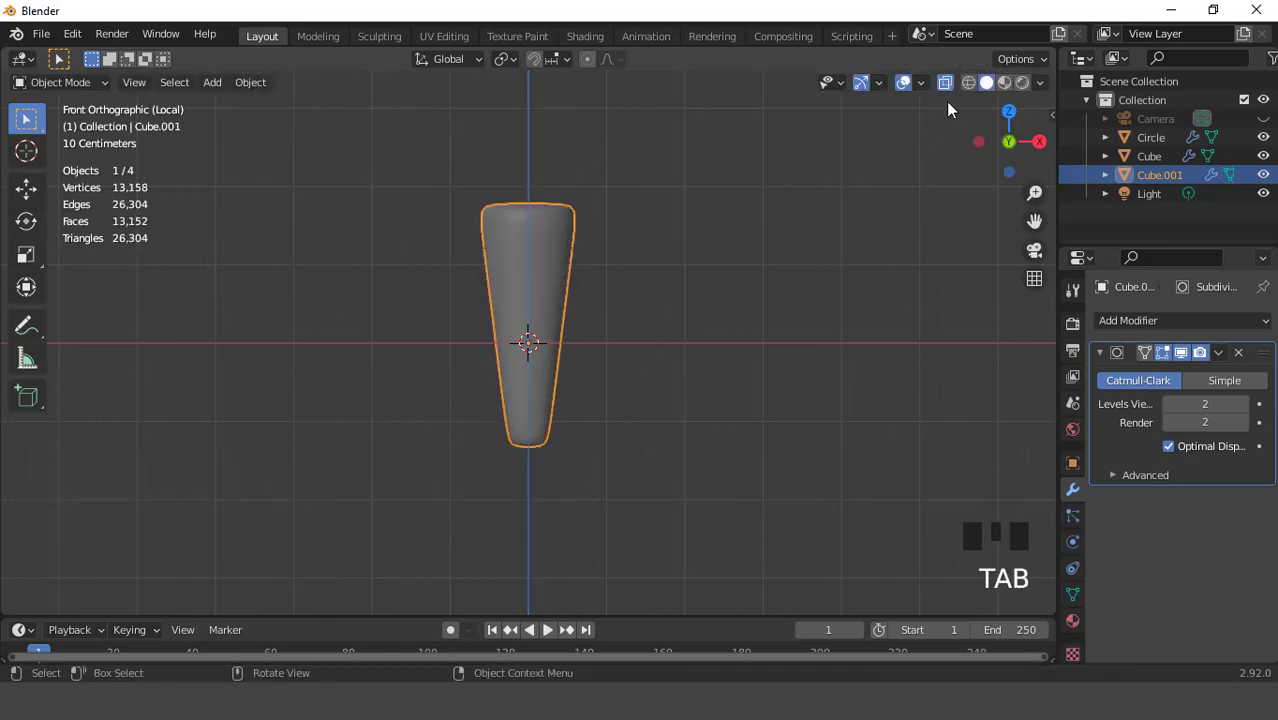
{"action": "left_click", "coordinate": [685, 237]}
{"action": "scroll", "coordinate": [599, 342], "scroll_direction": "down", "scroll_amount": 2}
{"action": "middle_click_drag", "start_coordinate": [599, 342], "coordinate": [581, 378]}
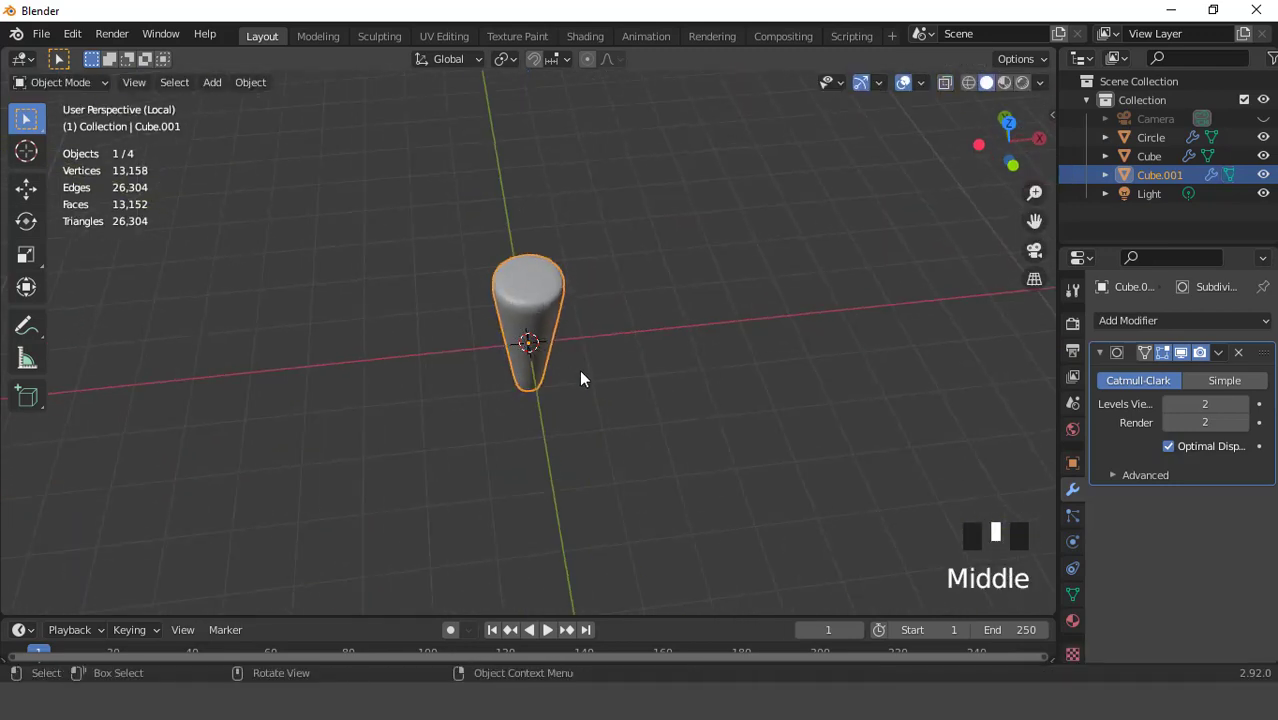
- Leave local view, scale the leg to 0.166 and move it -1.0077 m along Z beneath the sofa
{"action": "key", "text": "KP_Divide"}
{"action": "key", "text": "KP_1"}
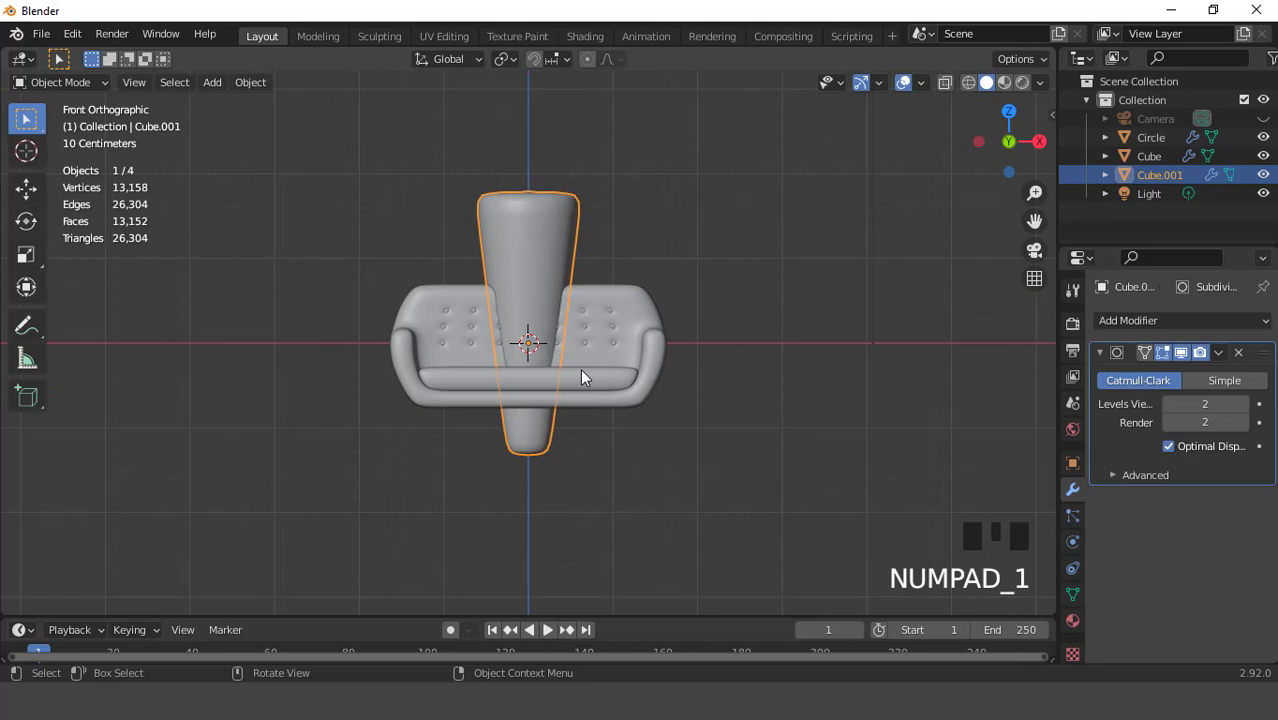
{"action": "key", "text": "s"}
{"action": "left_click", "coordinate": [544, 348]}
{"action": "key", "text": "g"}
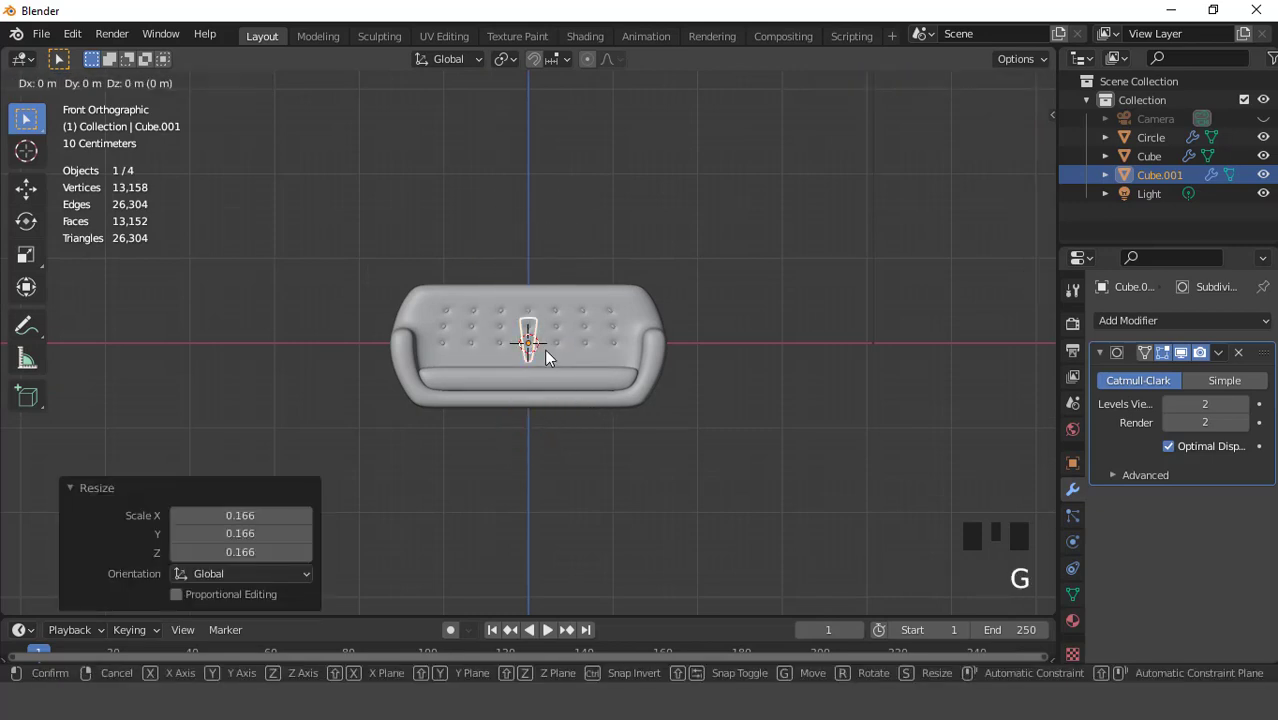
{"action": "key", "text": "z"}
{"action": "left_click", "coordinate": [566, 434]}
{"action": "scroll", "coordinate": [600, 468], "scroll_direction": "up", "scroll_amount": 2}
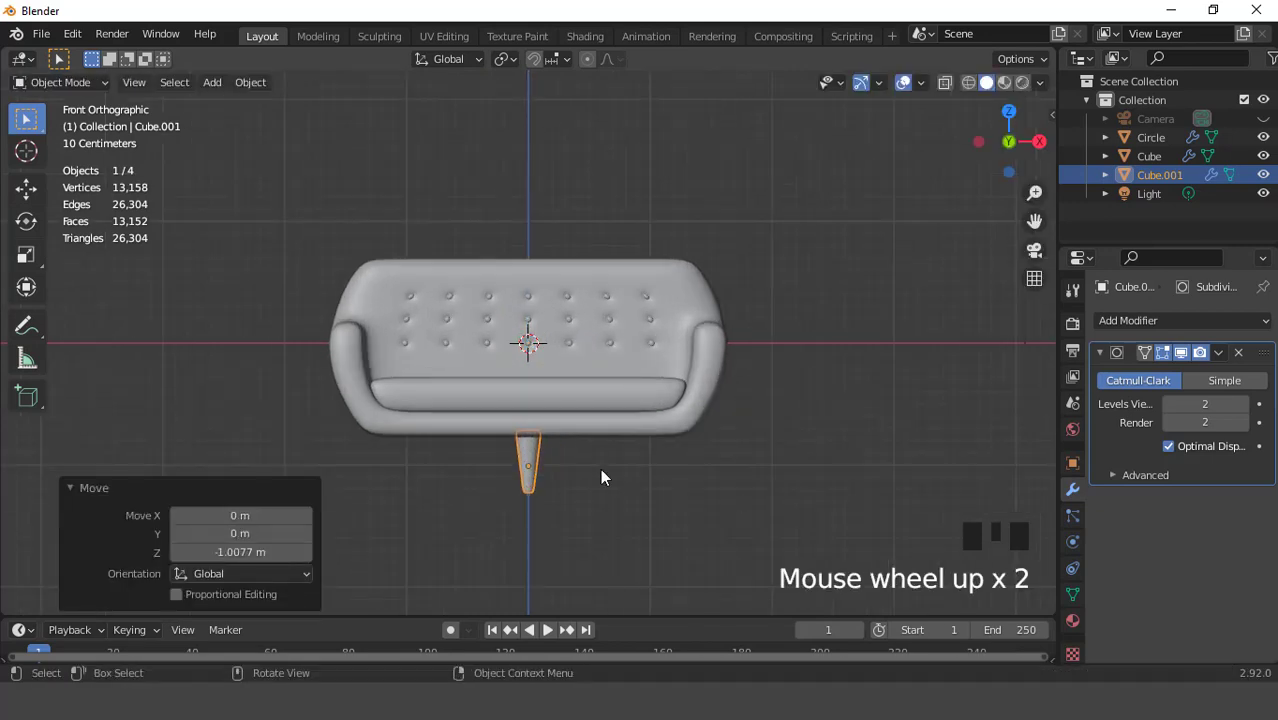
- Scale the leg by 0.827, thin it to about 0.73 in X and Y only, and scale it by 1.087 overall
{"action": "key", "text": "s"}
{"action": "left_click", "coordinate": [605, 502]}
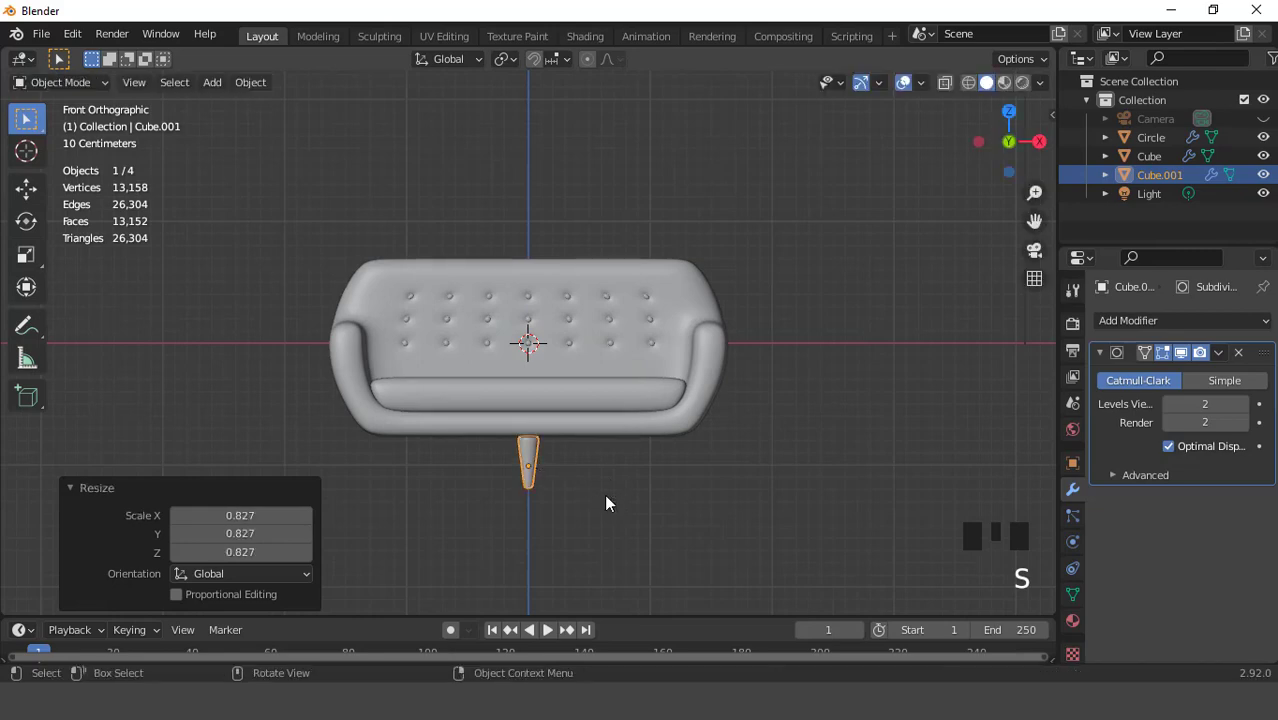
{"action": "key", "text": "s"}
{"action": "key", "text": "shift+z"}
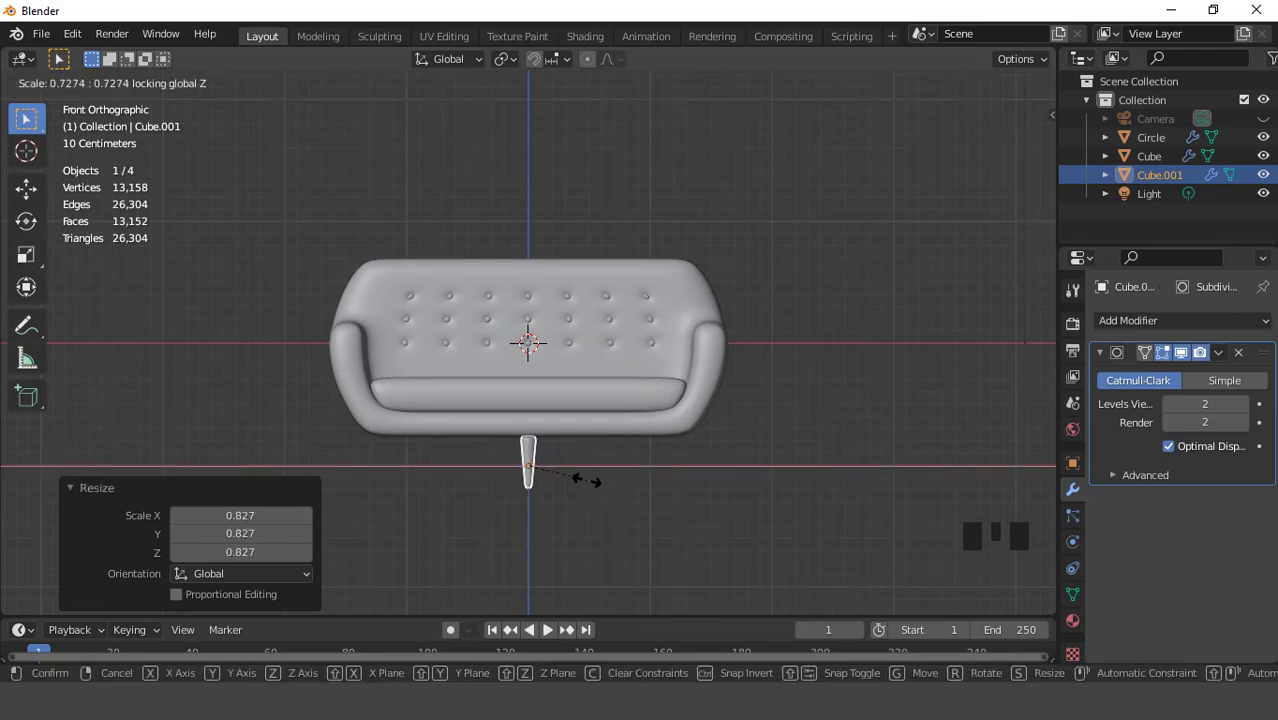
{"action": "left_click", "coordinate": [586, 481]}
{"action": "key", "text": "s"}
{"action": "left_click", "coordinate": [640, 490]}
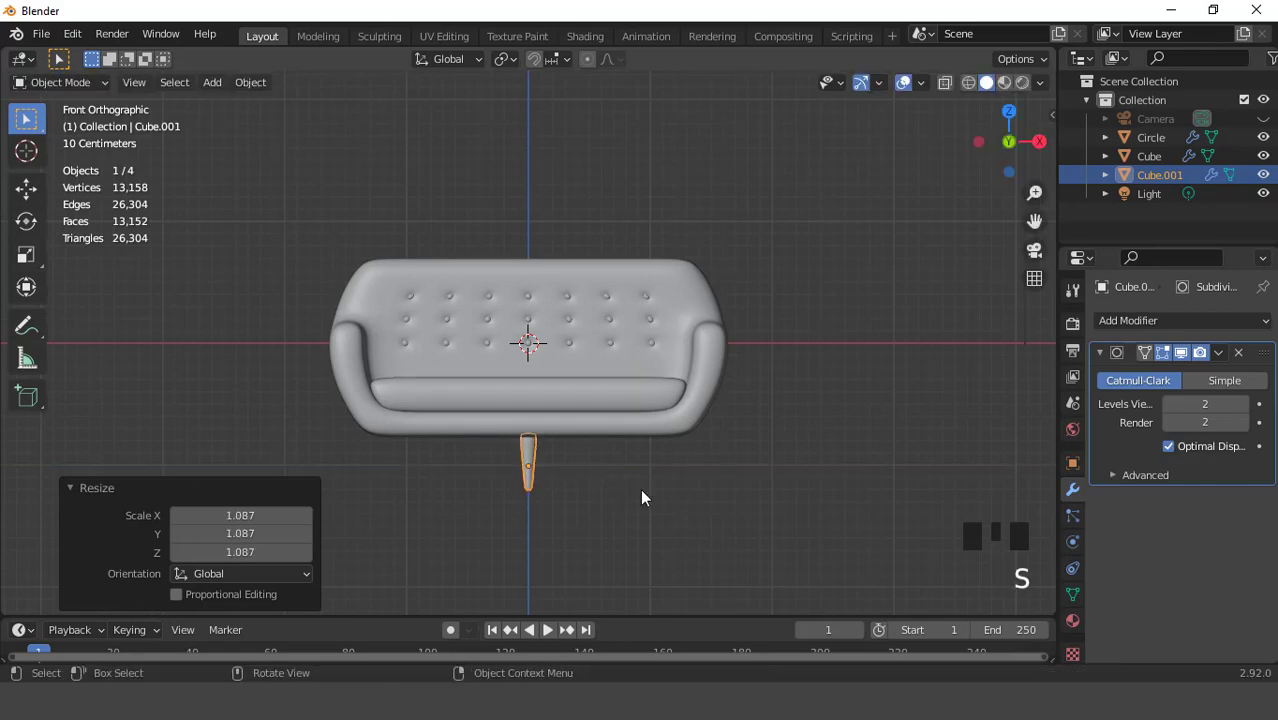
- Move the leg about 0.954 m along X and -0.219 m along Y to a rear corner under the sofa
{"action": "key", "text": "g"}
{"action": "key", "text": "x"}
{"action": "left_click", "coordinate": [757, 496]}
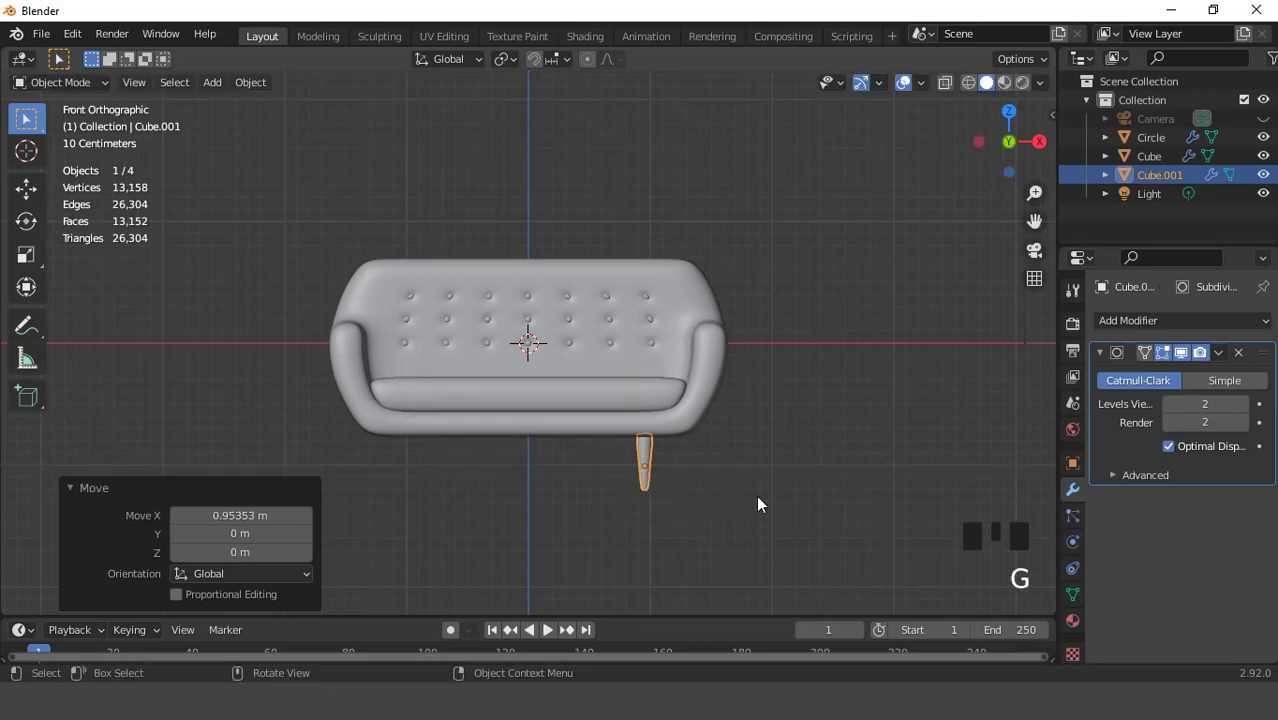
{"action": "key", "text": "KP_3"}
{"action": "scroll", "coordinate": [751, 493], "scroll_direction": "up", "scroll_amount": 2}
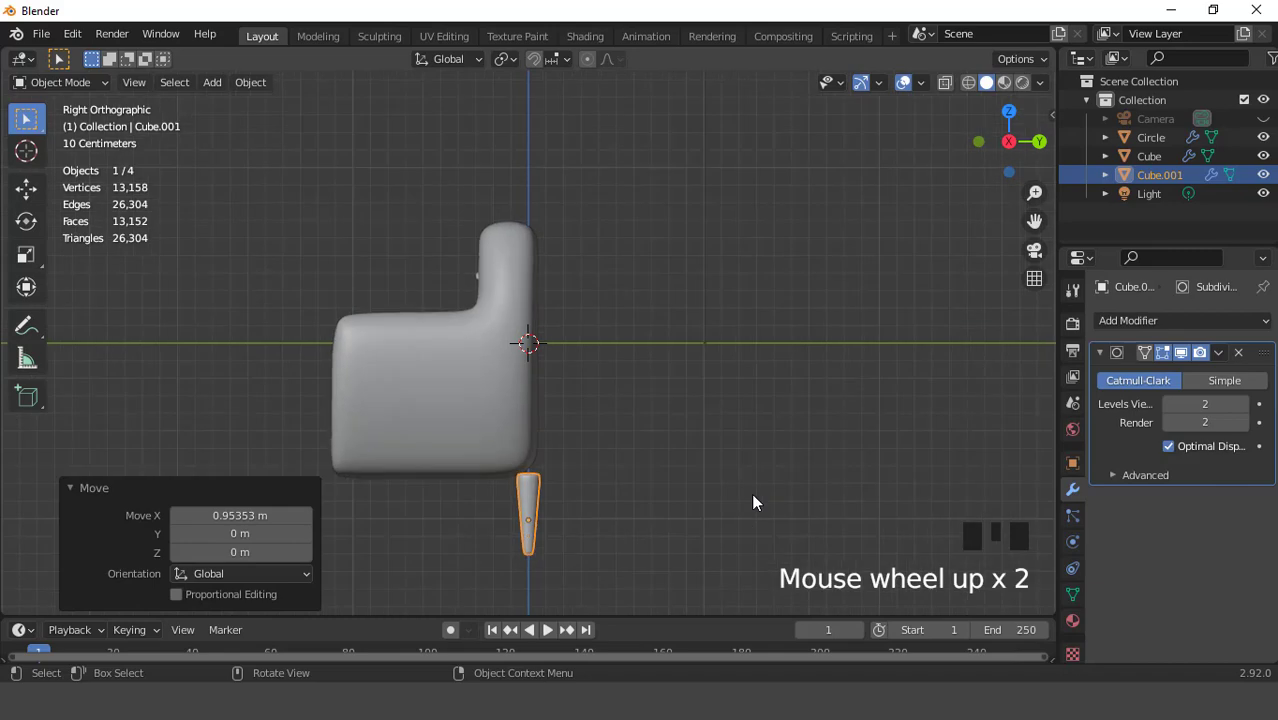
{"action": "key", "text": "g"}
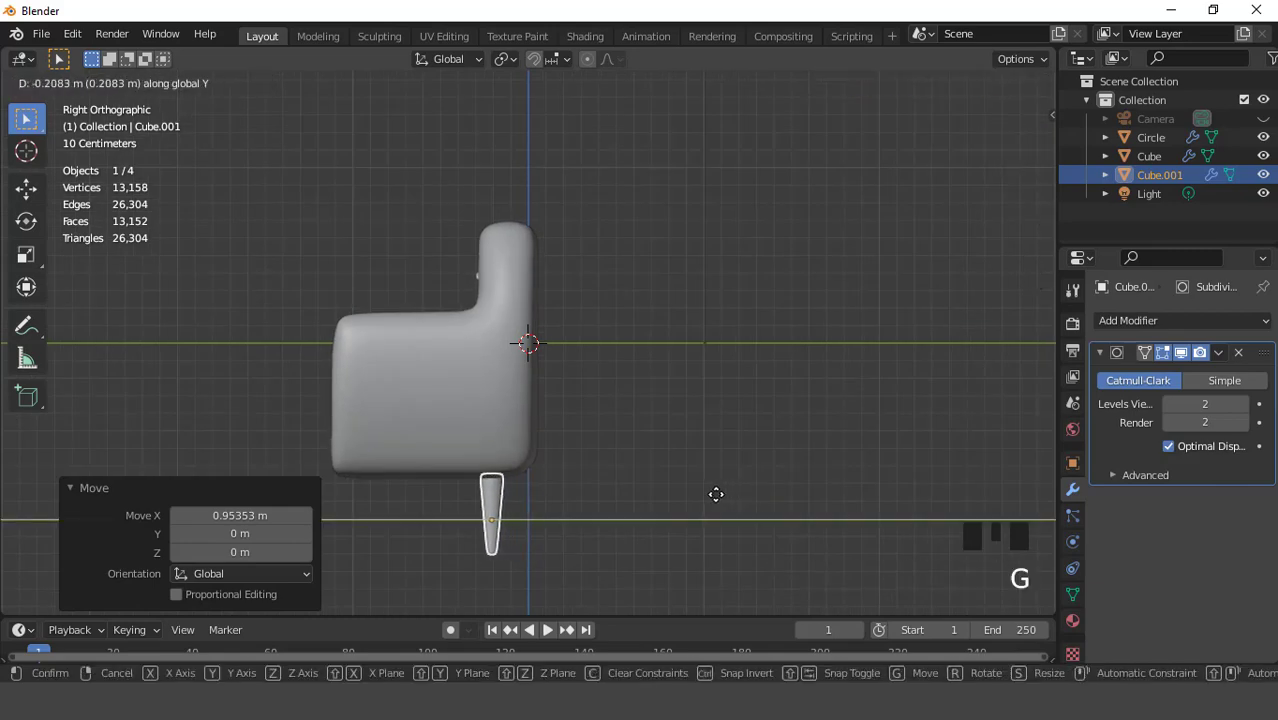
{"action": "left_click", "coordinate": [713, 493]}
- Move the leg about 0.032 m along X beneath the sofa in the front view
{"action": "key", "text": "KP_1"}
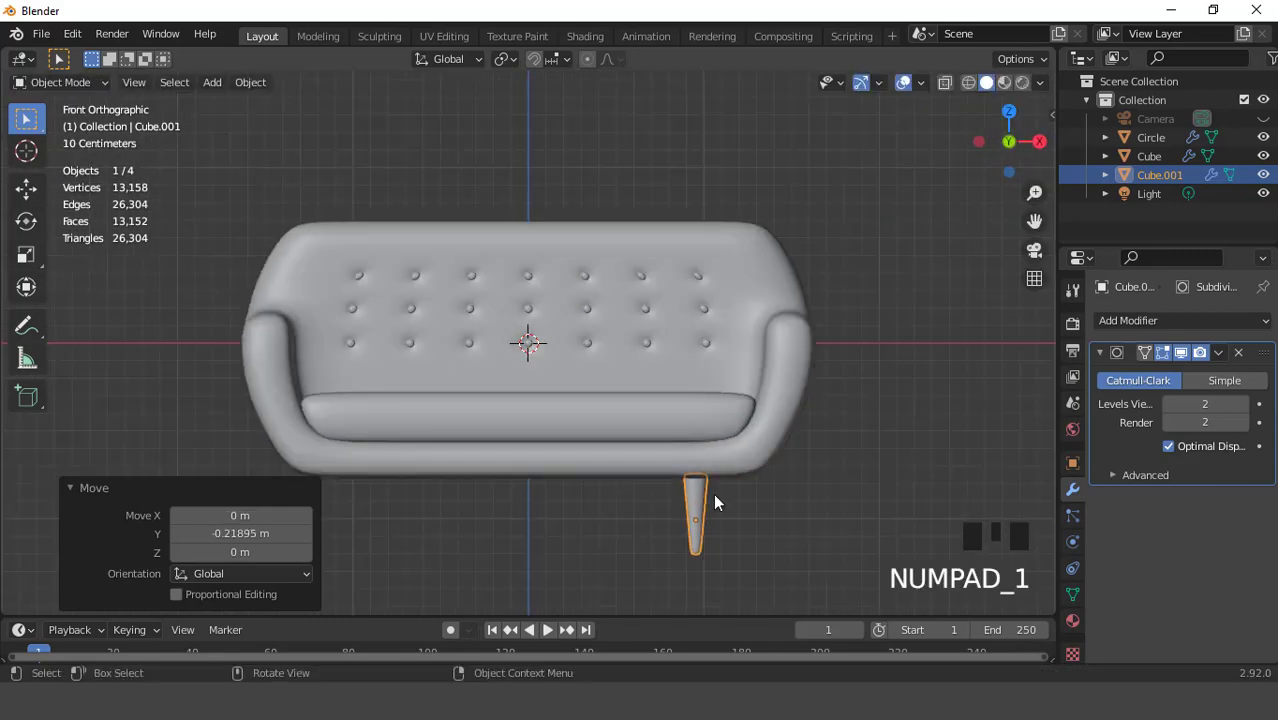
{"action": "scroll", "coordinate": [713, 493], "scroll_direction": "down", "scroll_amount": 1}
{"action": "key", "text": "g"}
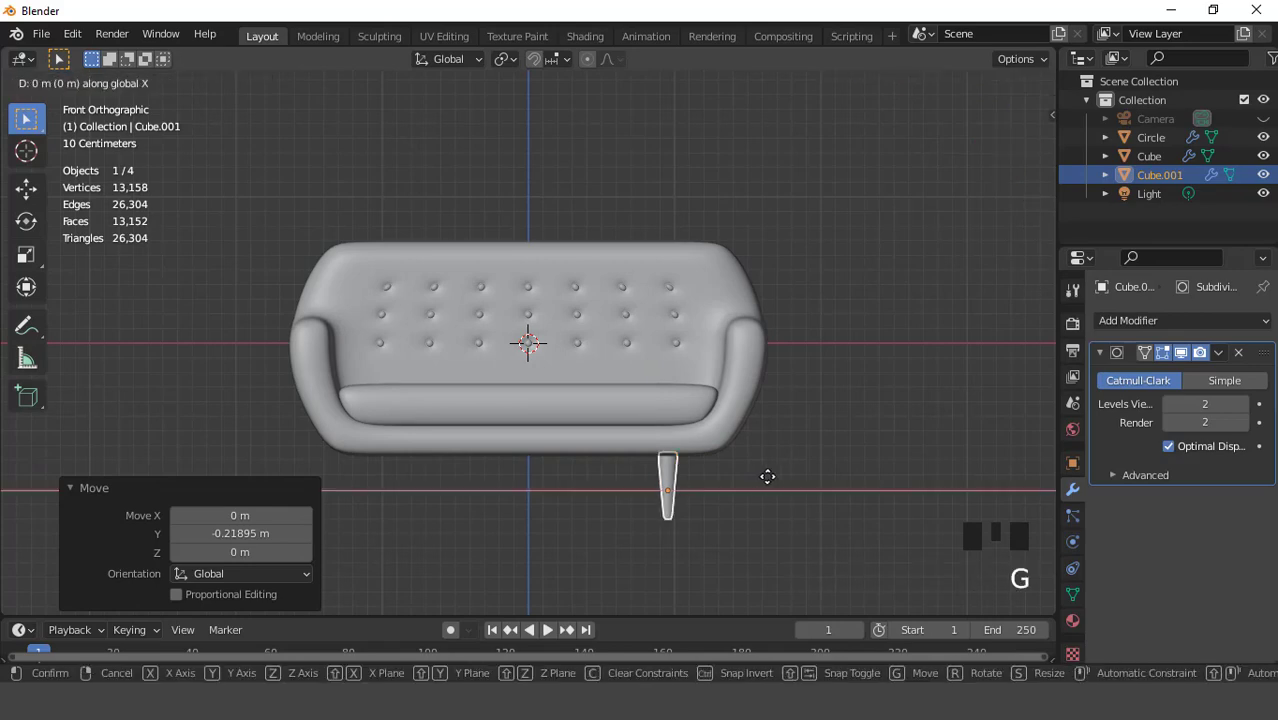
{"action": "left_click", "coordinate": [766, 475]}
- Rotate the leg -10.6° in the front view so it splays outward, and apply all its transforms
{"action": "key", "text": "r"}
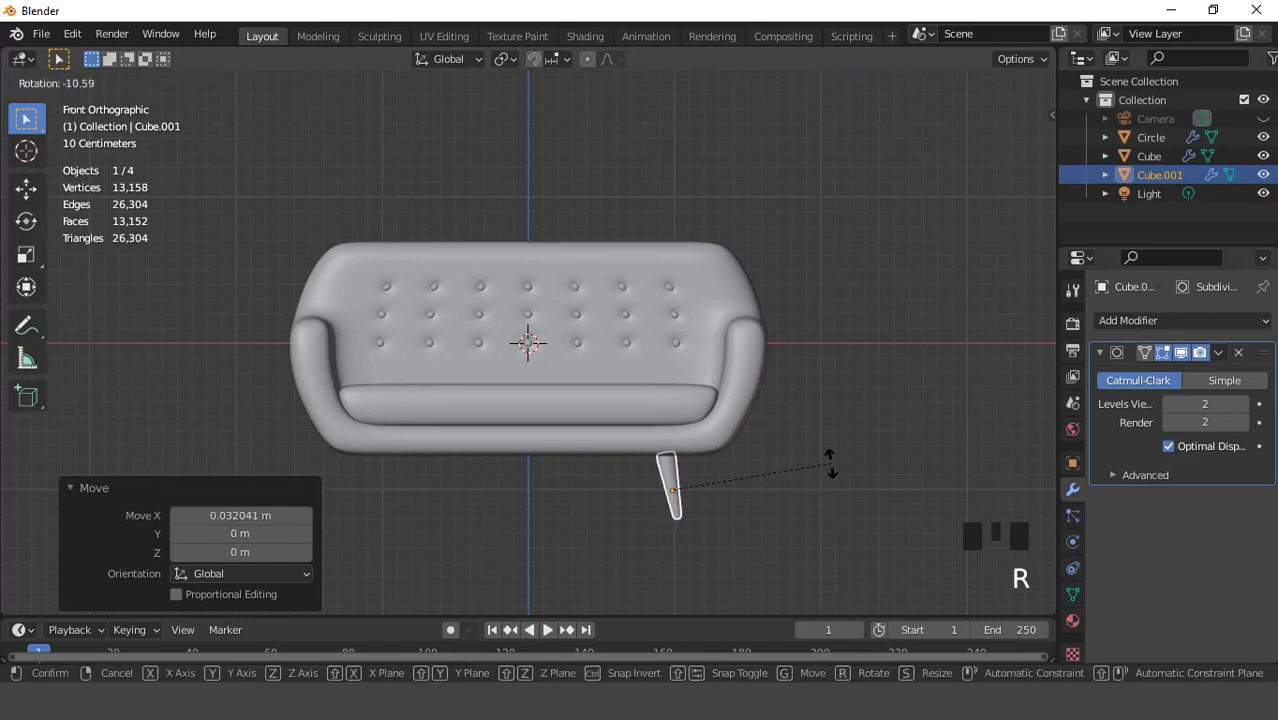
{"action": "left_click", "coordinate": [831, 465]}
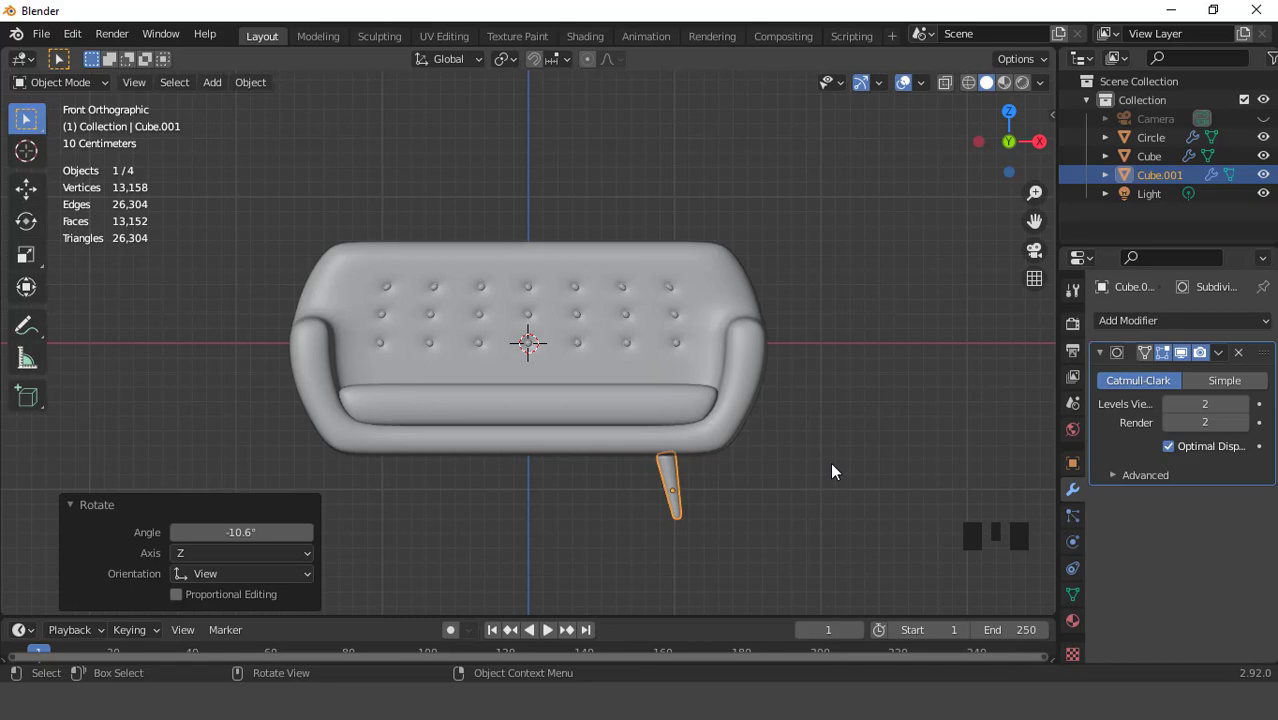
{"action": "key", "text": "ctrl+a"}
{"action": "left_click", "coordinate": [830, 462]}
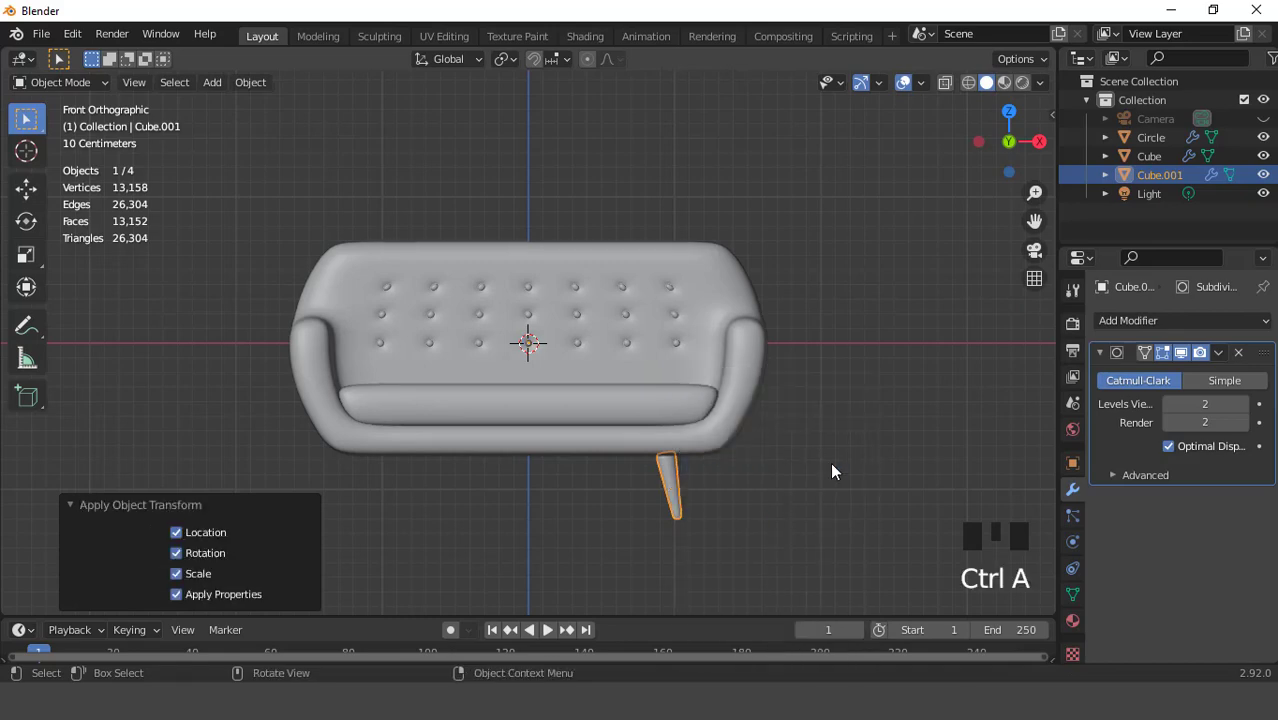
- Duplicate the whole leg mesh in Edit Mode and move the copy along Y to the front of the sofa
{"action": "key", "text": "KP_3"}
{"action": "key", "text": "Tab"}
{"action": "scroll", "coordinate": [623, 429], "scroll_direction": "up", "scroll_amount": 2}
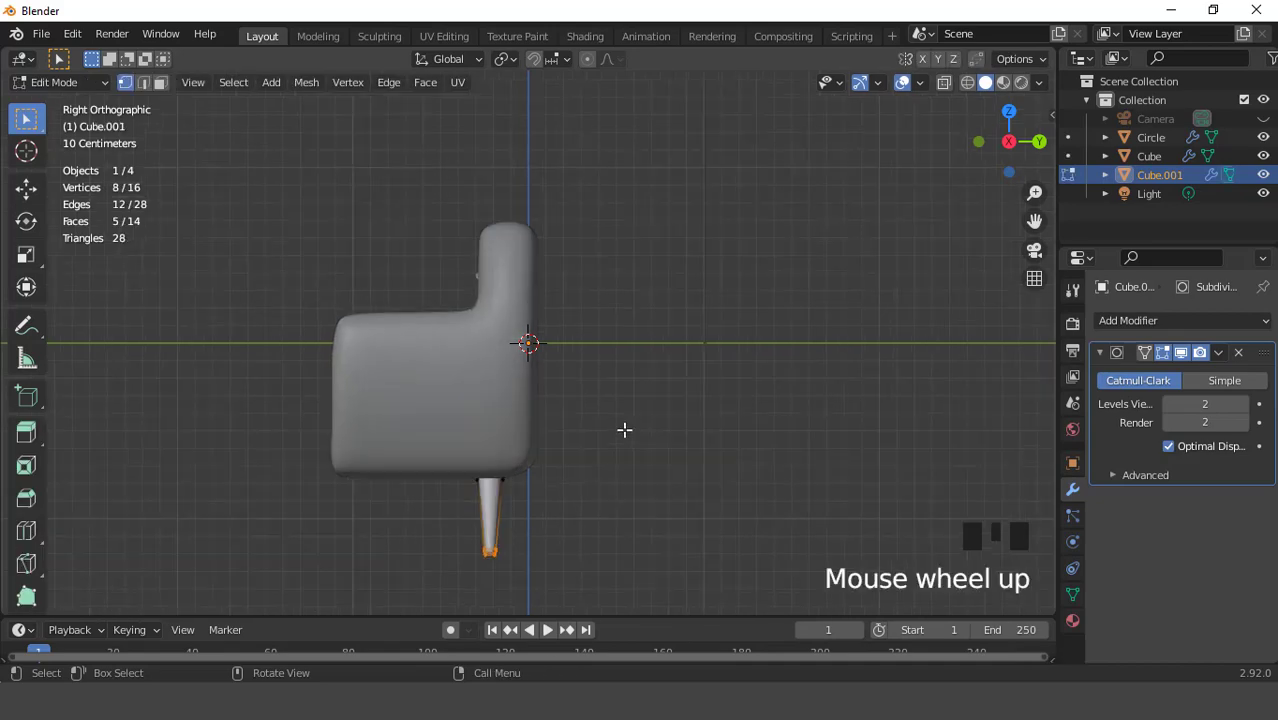
{"action": "key", "text": "3"}
{"action": "scroll", "coordinate": [623, 429], "scroll_direction": "down", "scroll_amount": 1}
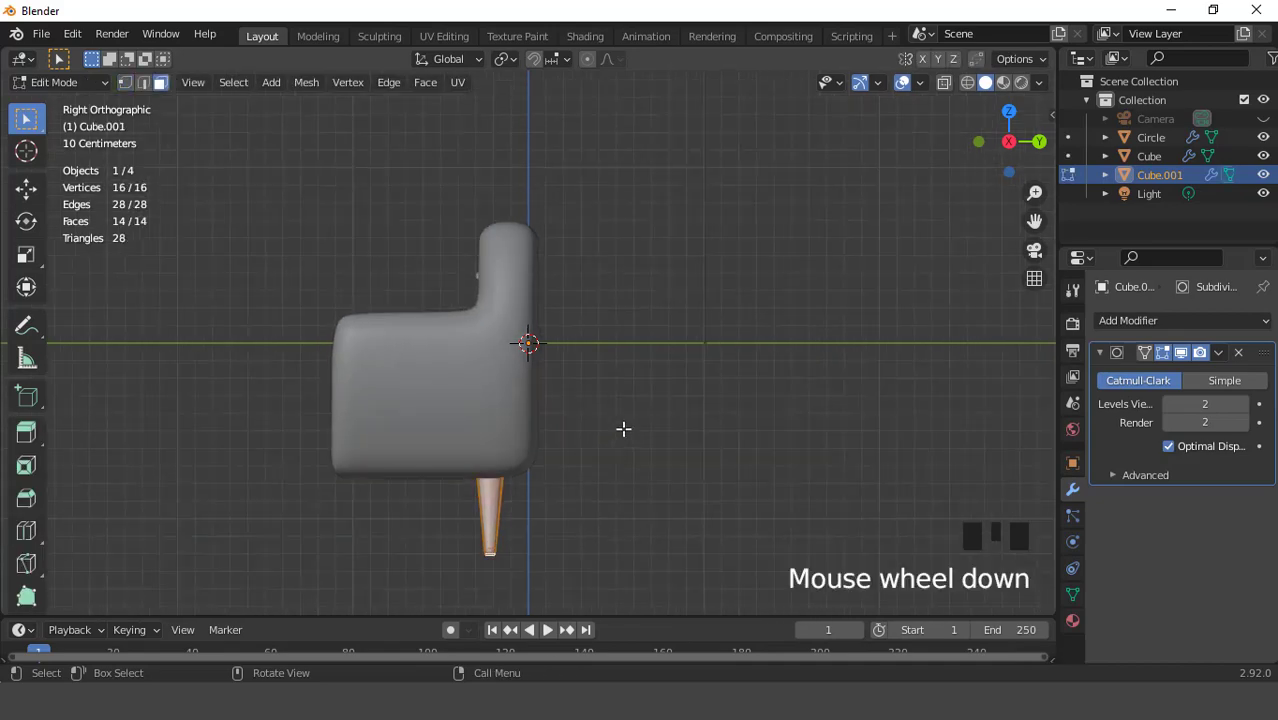
{"action": "key", "text": "shift+d"}
{"action": "key", "text": "y"}
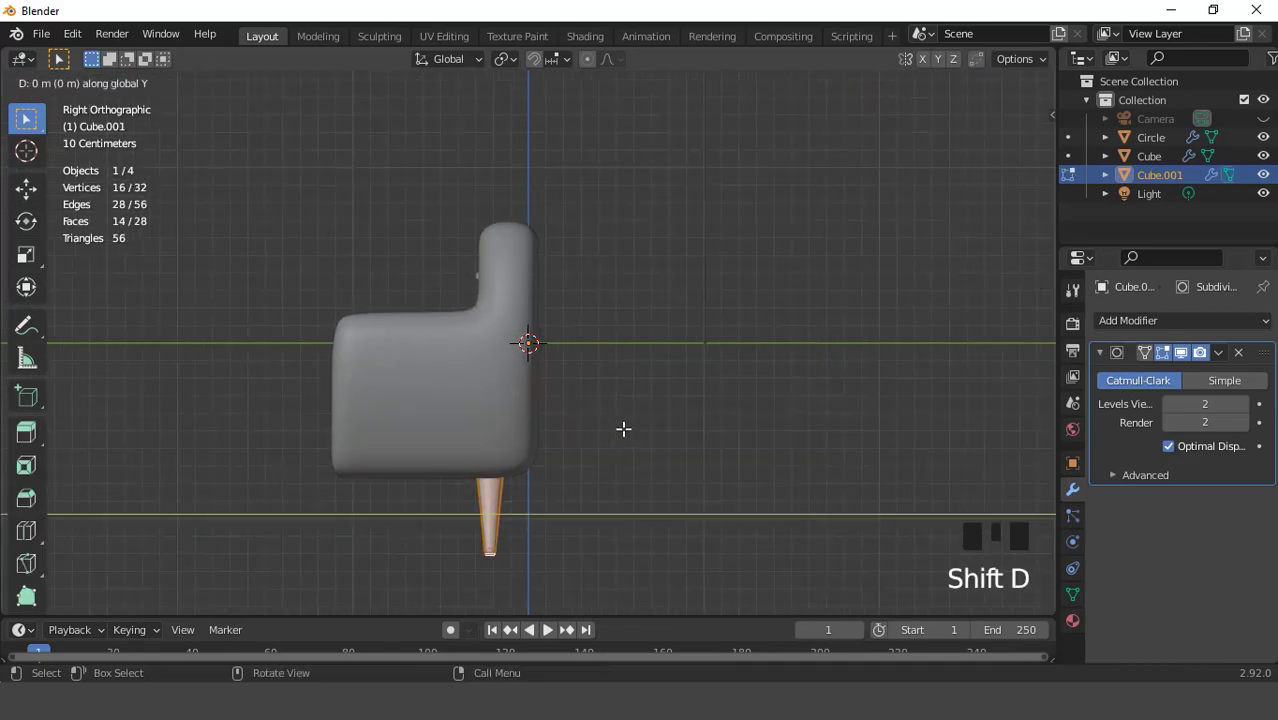
{"action": "left_click", "coordinate": [502, 413]}
{"action": "scroll", "coordinate": [495, 413], "scroll_direction": "down", "scroll_amount": 2}
{"action": "middle_click_drag", "start_coordinate": [492, 414], "coordinate": [667, 442]}
{"action": "key", "text": "Tab"}
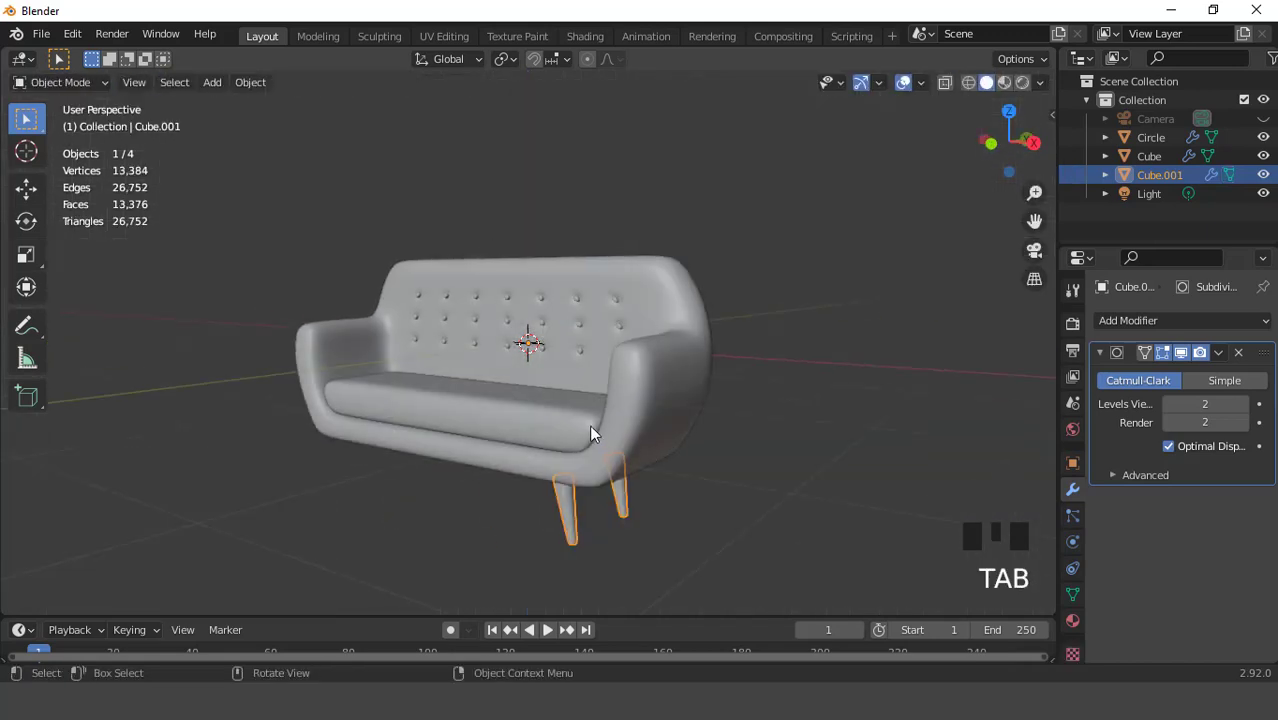
- Symmetrize both legs from +X to -X in Edit Mode to create the matching pair on the opposite side
{"action": "middle_click_drag", "start_coordinate": [589, 426], "coordinate": [727, 422]}
{"action": "key", "text": "KP_1"}
{"action": "scroll", "coordinate": [727, 421], "scroll_direction": "up", "scroll_amount": 2}
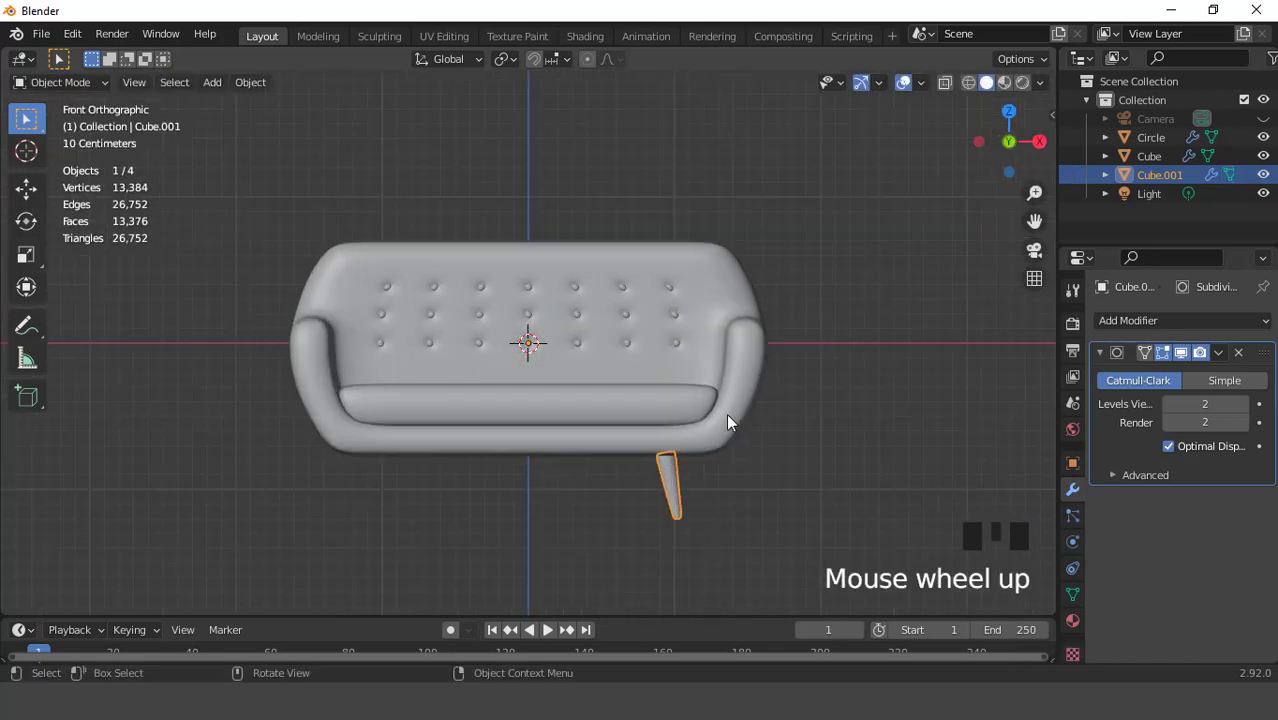
{"action": "key", "text": "Tab"}
{"action": "key", "text": "a"}
{"action": "middle_click_drag", "start_coordinate": [727, 414], "coordinate": [641, 394]}
{"action": "key", "text": "KP_1"}
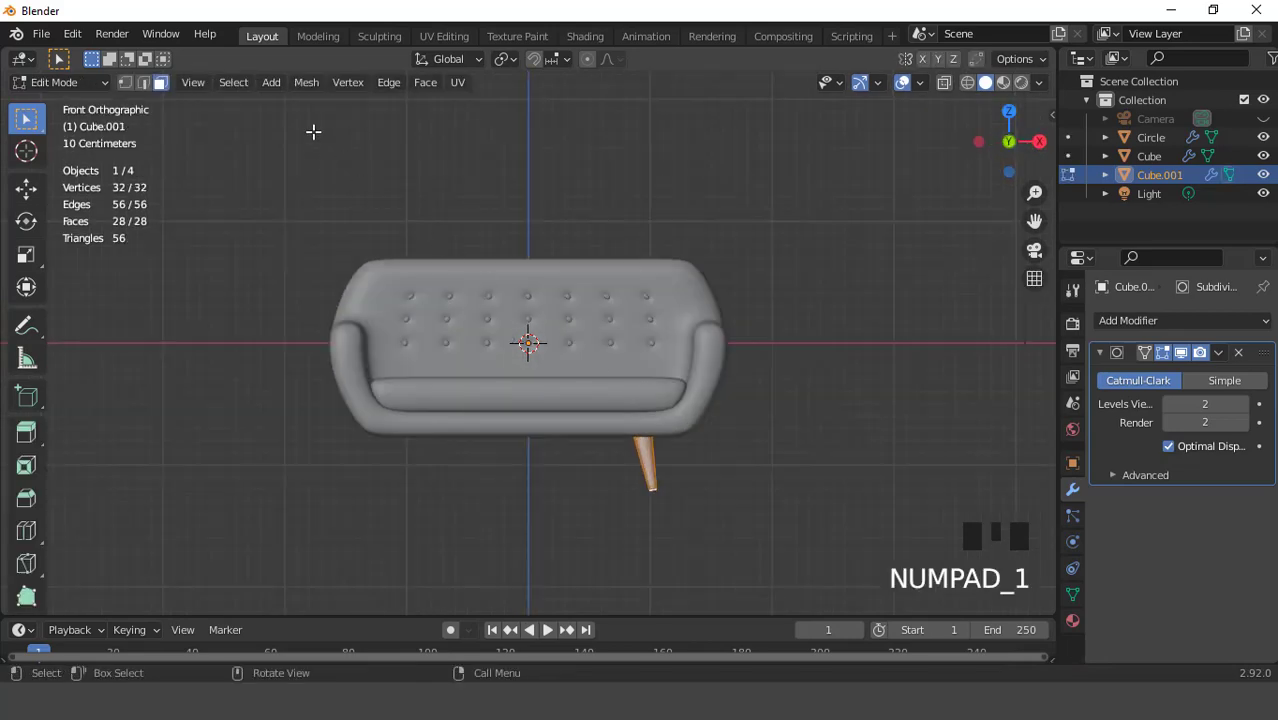
{"action": "left_click", "coordinate": [306, 86]}
{"action": "left_click", "coordinate": [350, 344]}
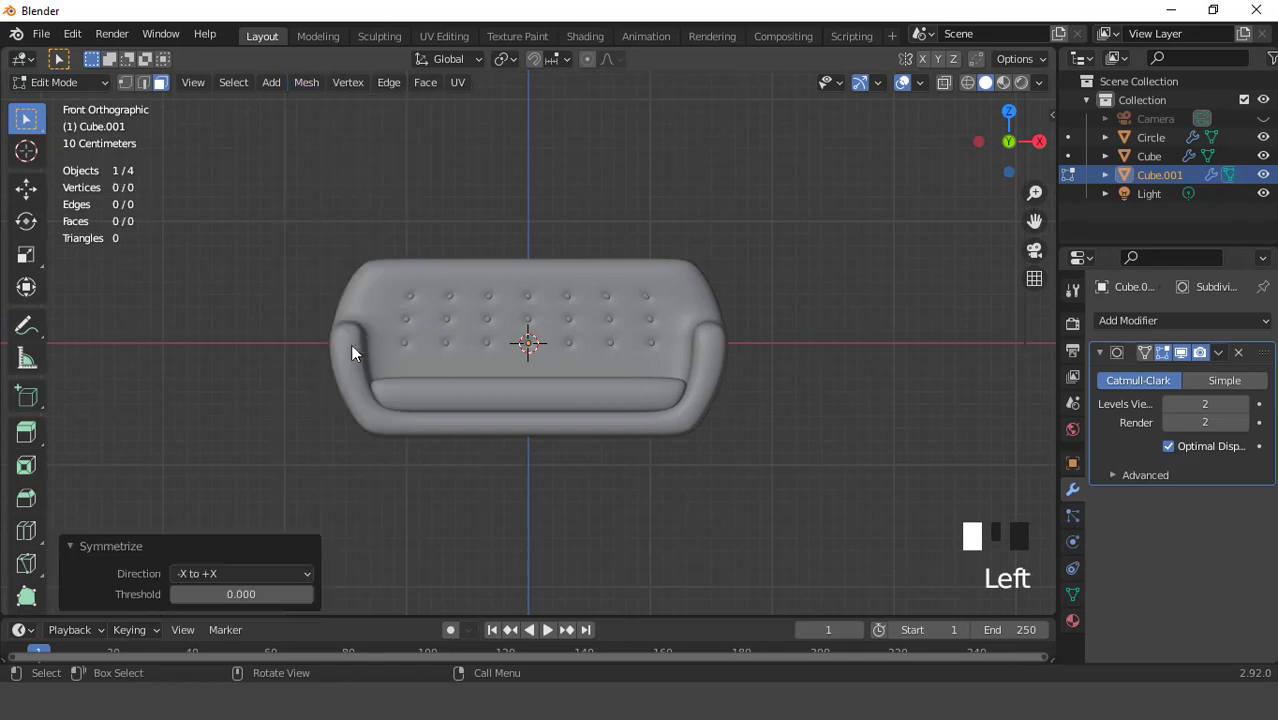
{"action": "left_click_drag", "start_coordinate": [229, 566], "coordinate": [208, 534]}
{"action": "middle_click_drag", "start_coordinate": [442, 419], "coordinate": [496, 377]}
{"action": "key", "text": "KP_1"}
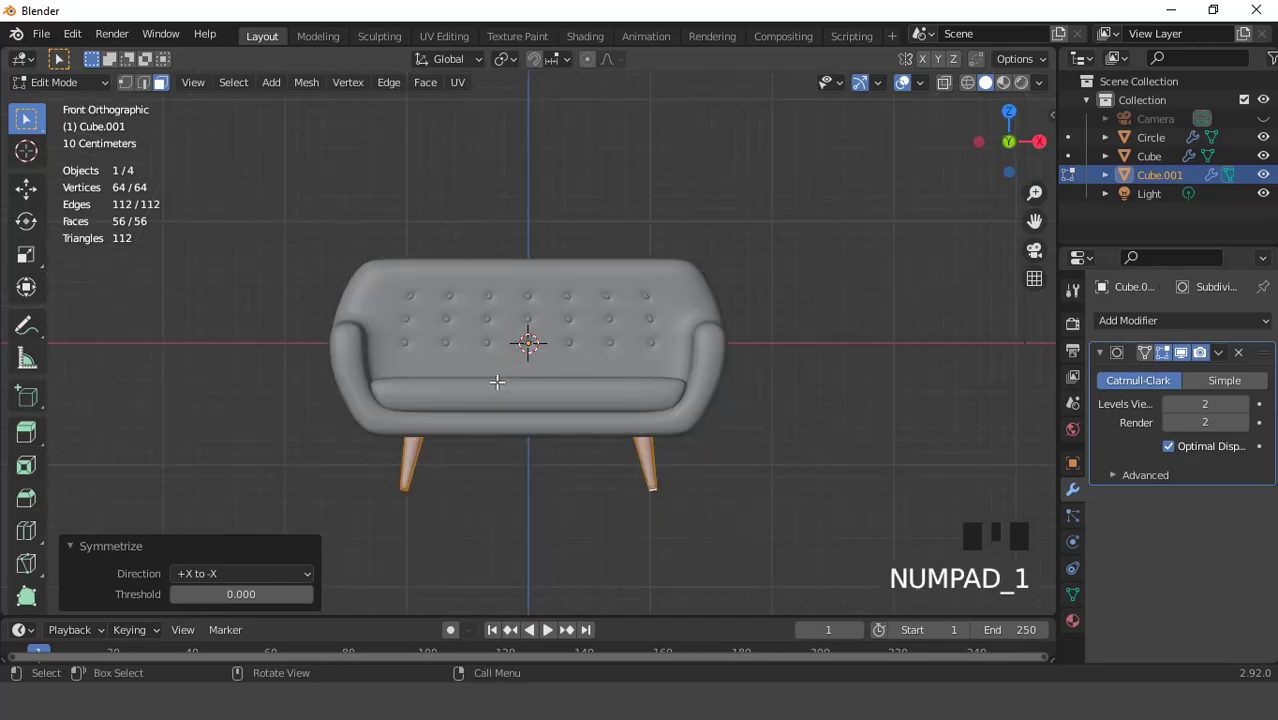
{"action": "key", "text": "Tab"}
- Examine the sofa and its four legs through the camera and from an angle, with the viewport overlays temporarily hidden
{"action": "scroll", "coordinate": [636, 356], "scroll_direction": "down", "scroll_amount": 3}
{"action": "middle_click_drag", "start_coordinate": [636, 362], "coordinate": [574, 408]}
{"action": "scroll", "coordinate": [574, 408], "scroll_direction": "up", "scroll_amount": 1}
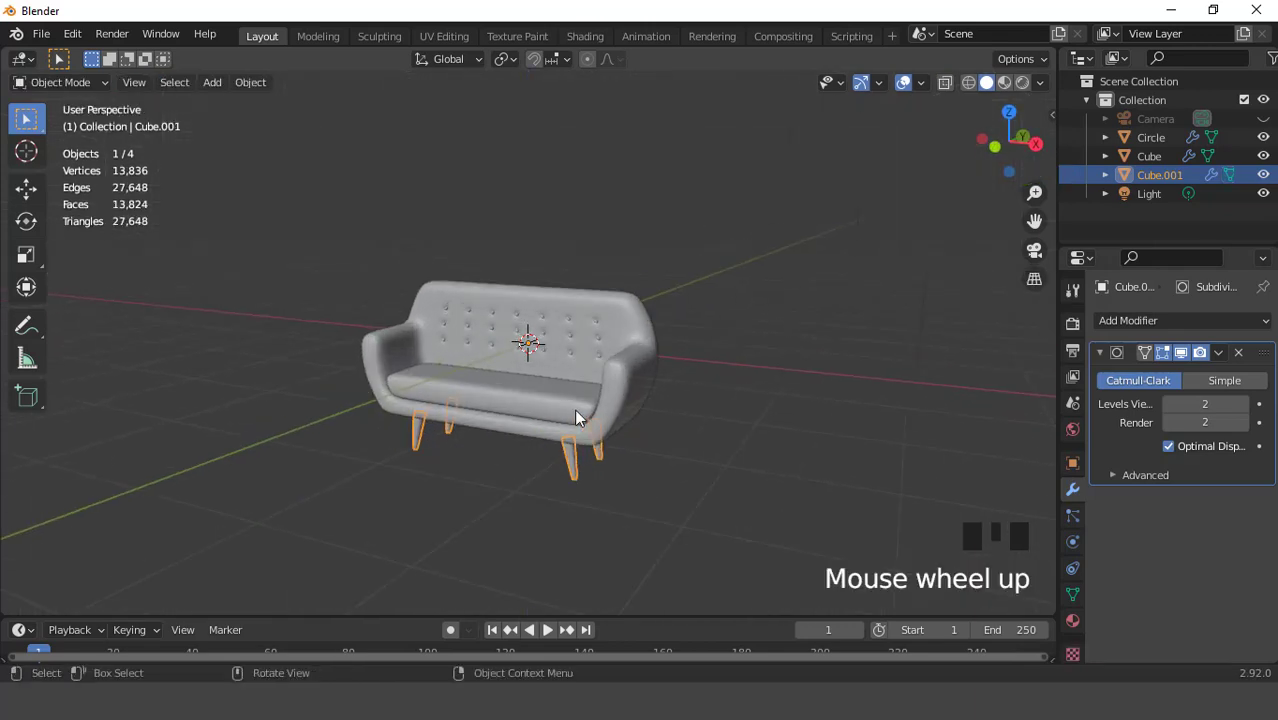
{"action": "key", "text": "KP_0"}
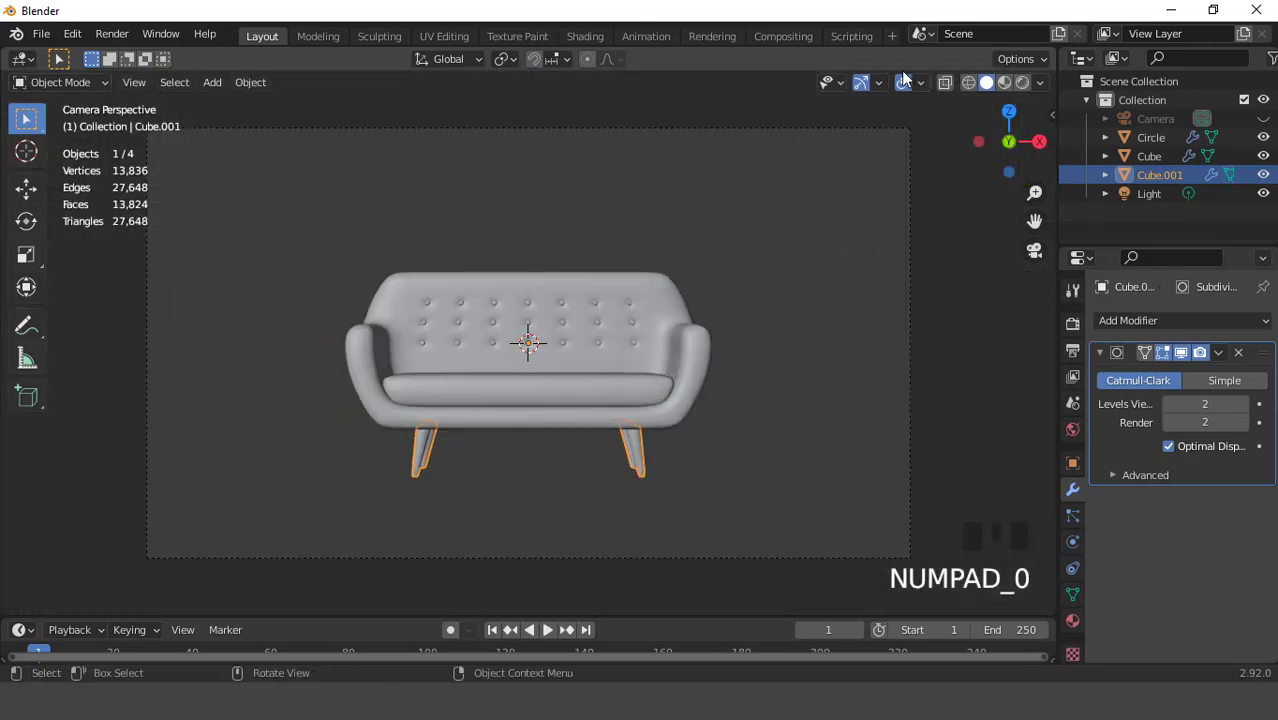
{"action": "left_click", "coordinate": [903, 72]}
{"action": "scroll", "coordinate": [733, 289], "scroll_direction": "up", "scroll_amount": 3}
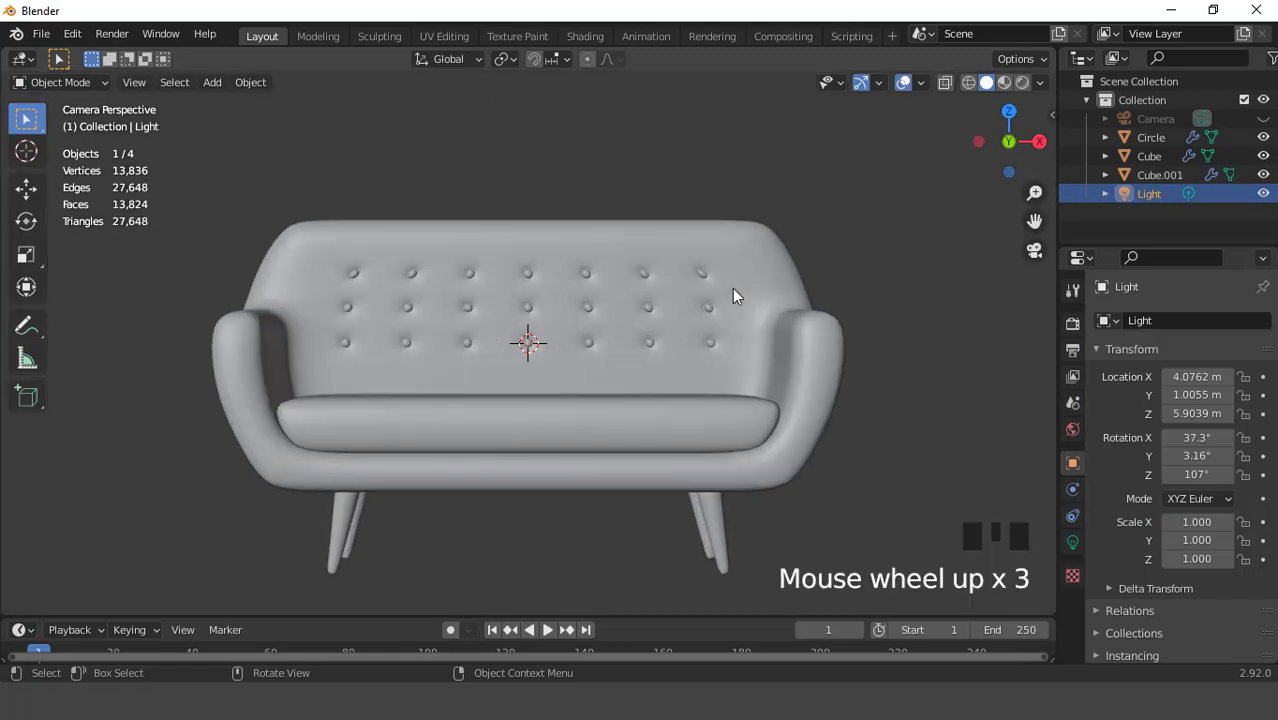
{"action": "left_click", "coordinate": [908, 83]}
{"action": "scroll", "coordinate": [605, 300], "scroll_direction": "down", "scroll_amount": 2}
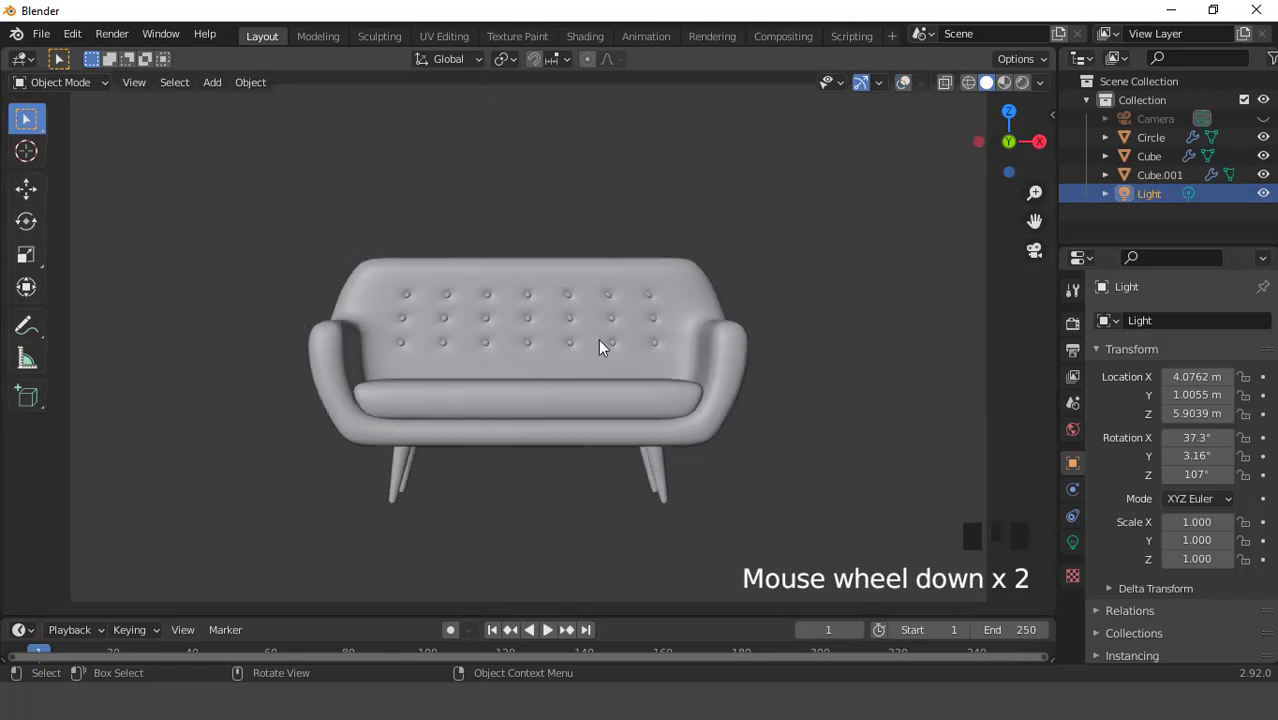
{"action": "scroll", "coordinate": [598, 338], "scroll_direction": "up", "scroll_amount": 2}
{"action": "scroll", "coordinate": [598, 340], "scroll_direction": "down", "scroll_amount": 3}
{"action": "middle_click_drag", "start_coordinate": [491, 348], "coordinate": [576, 382]}
{"action": "left_click", "coordinate": [903, 83]}
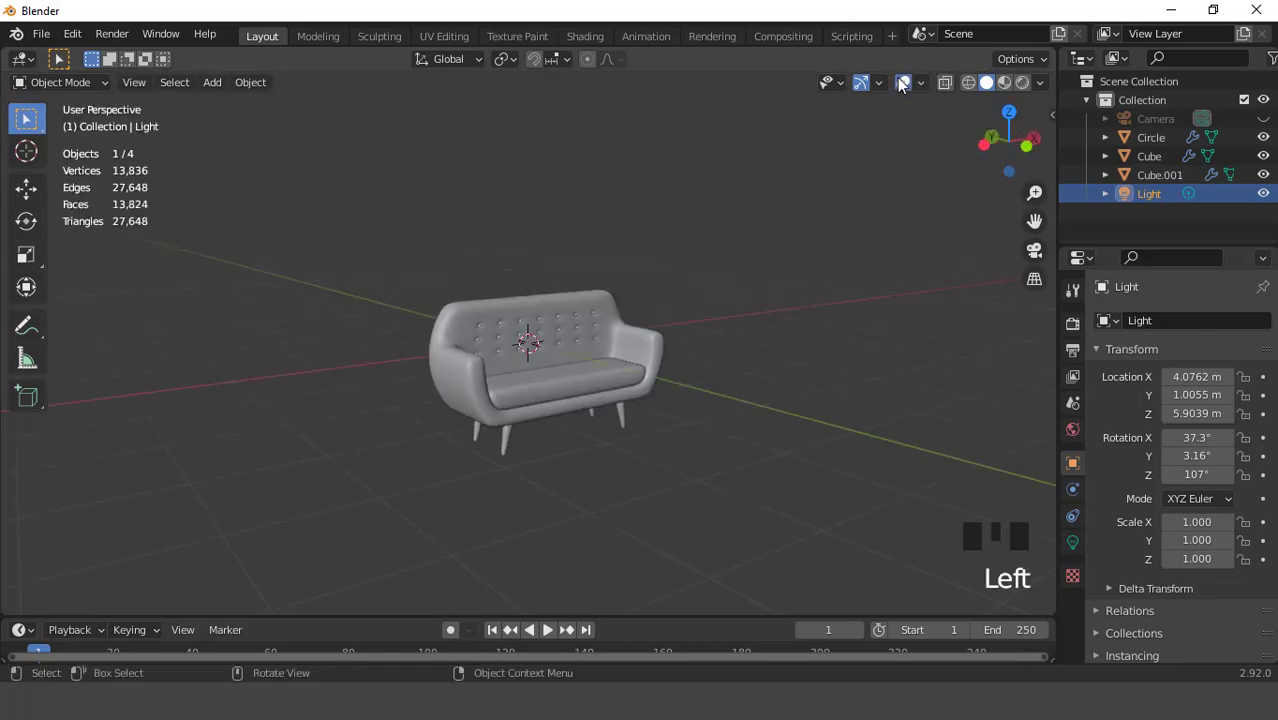
{"action": "scroll", "coordinate": [473, 341], "scroll_direction": "up", "scroll_amount": 2}
{"action": "key", "text": "KP_1"}
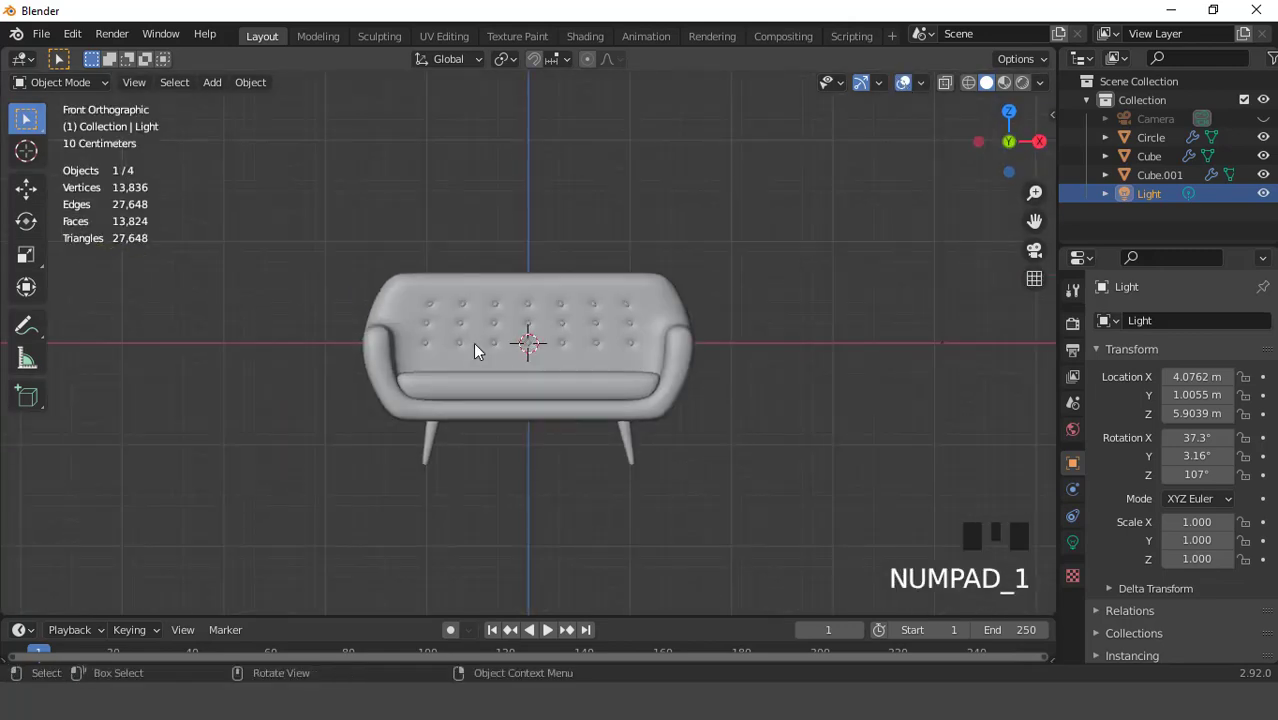
- Switch the viewport to Rendered shading and disable Scene World lighting
{"action": "scroll", "coordinate": [915, 170], "scroll_direction": "up", "scroll_amount": 1}
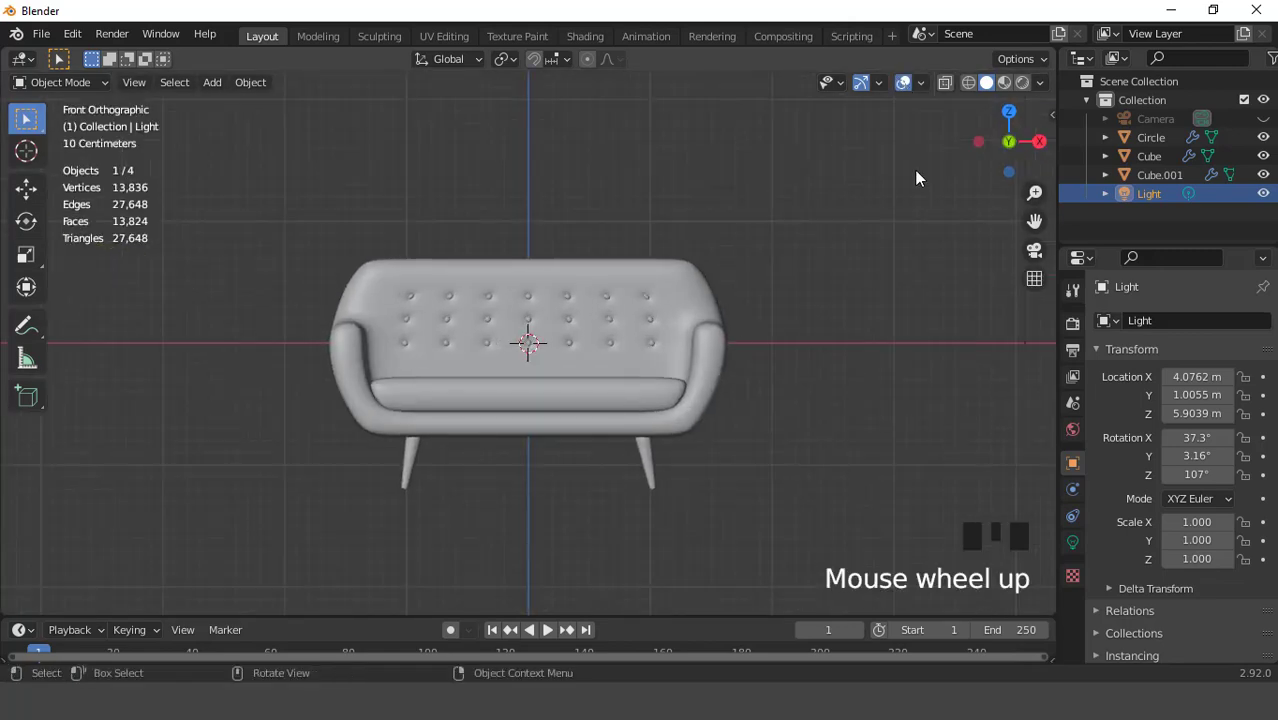
{"action": "left_click", "coordinate": [1023, 83]}
{"action": "left_click", "coordinate": [1041, 83]}
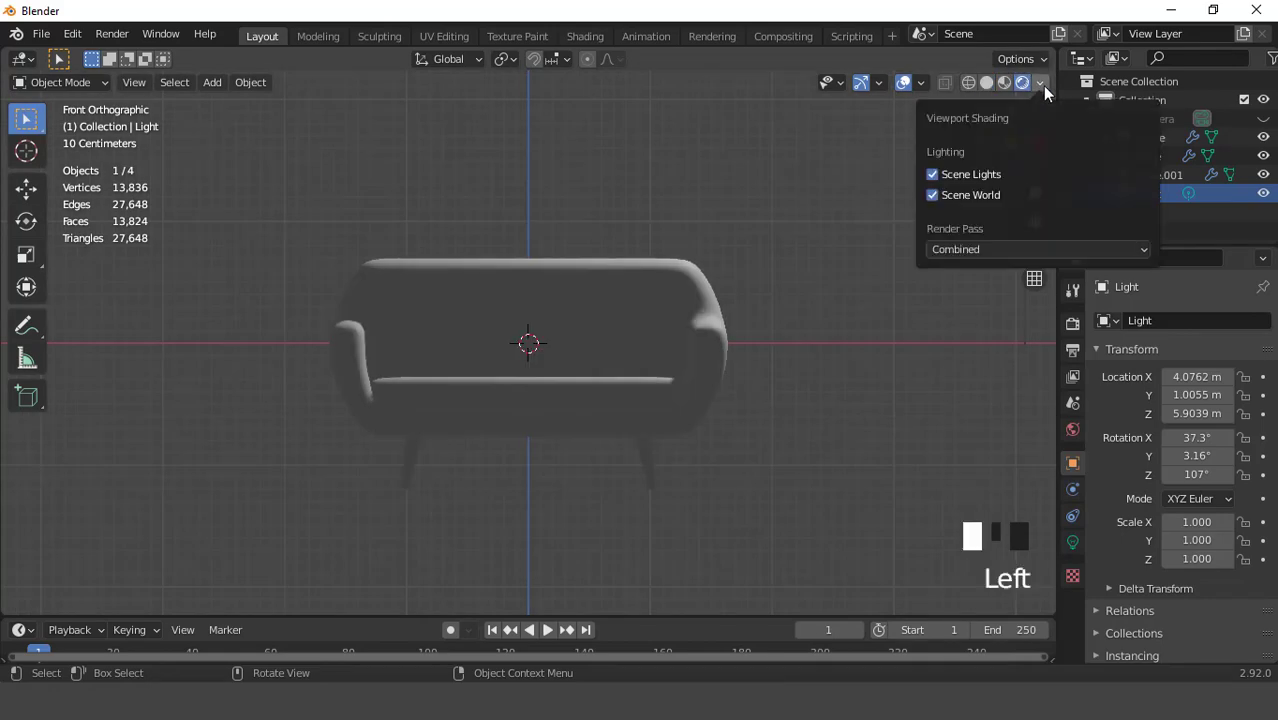
{"action": "left_click", "coordinate": [932, 195]}
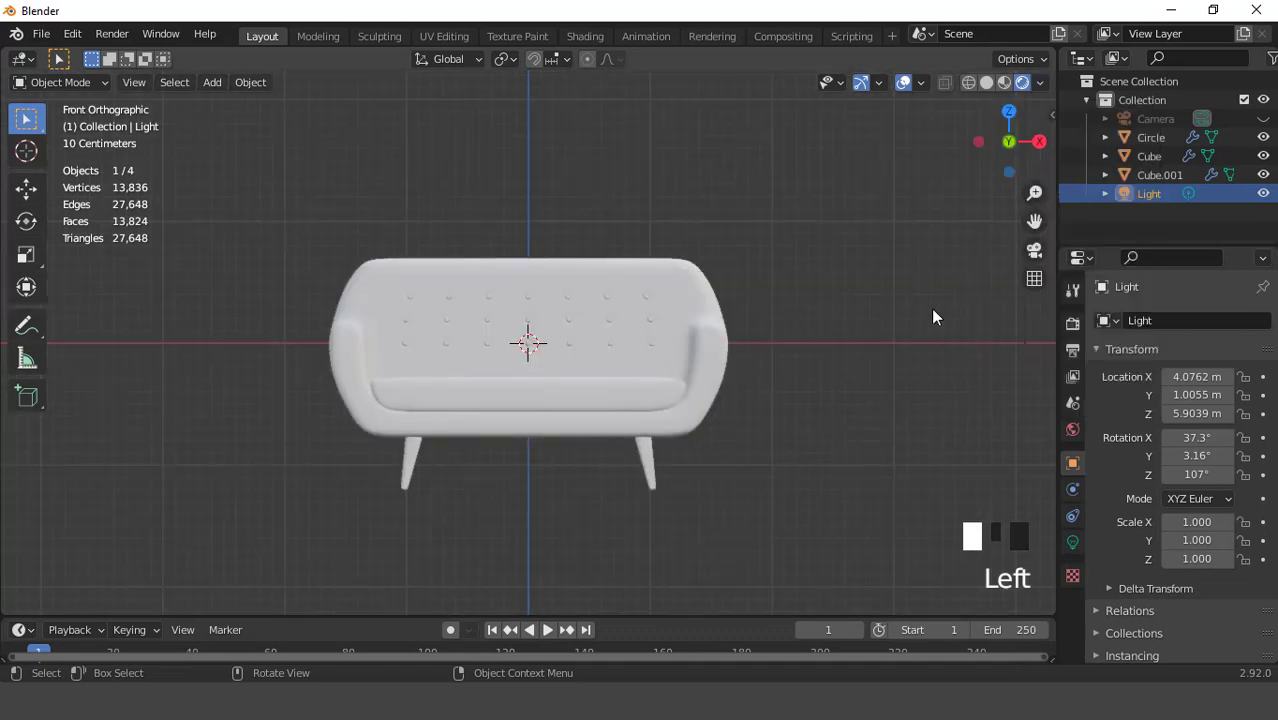
- Enable Ambient Occlusion and Screen Space Reflections with Refraction in Eevee, and set the reflections' Max Roughness to about 0.268
{"action": "left_click", "coordinate": [1073, 324]}
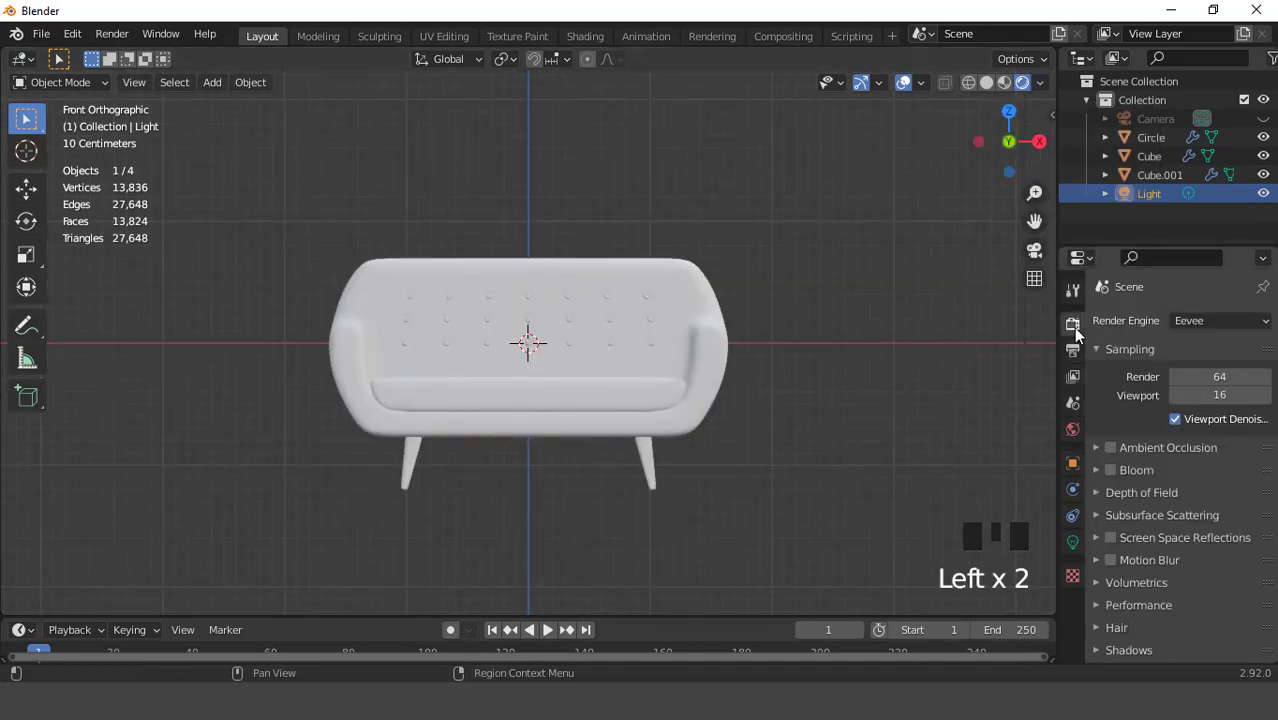
{"action": "left_click", "coordinate": [1110, 447]}
{"action": "left_click", "coordinate": [1110, 537]}
{"action": "left_click", "coordinate": [1097, 538]}
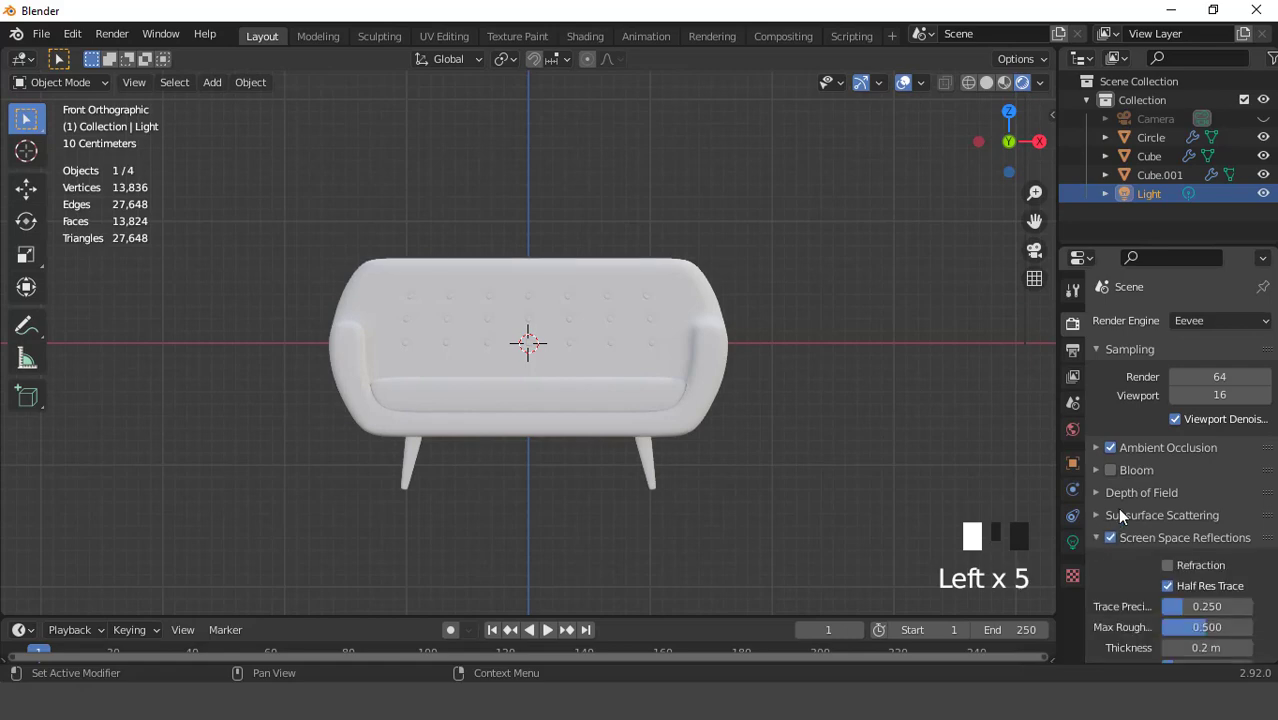
{"action": "scroll", "coordinate": [1153, 535], "scroll_direction": "down", "scroll_amount": 1}
{"action": "left_click", "coordinate": [1167, 529]}
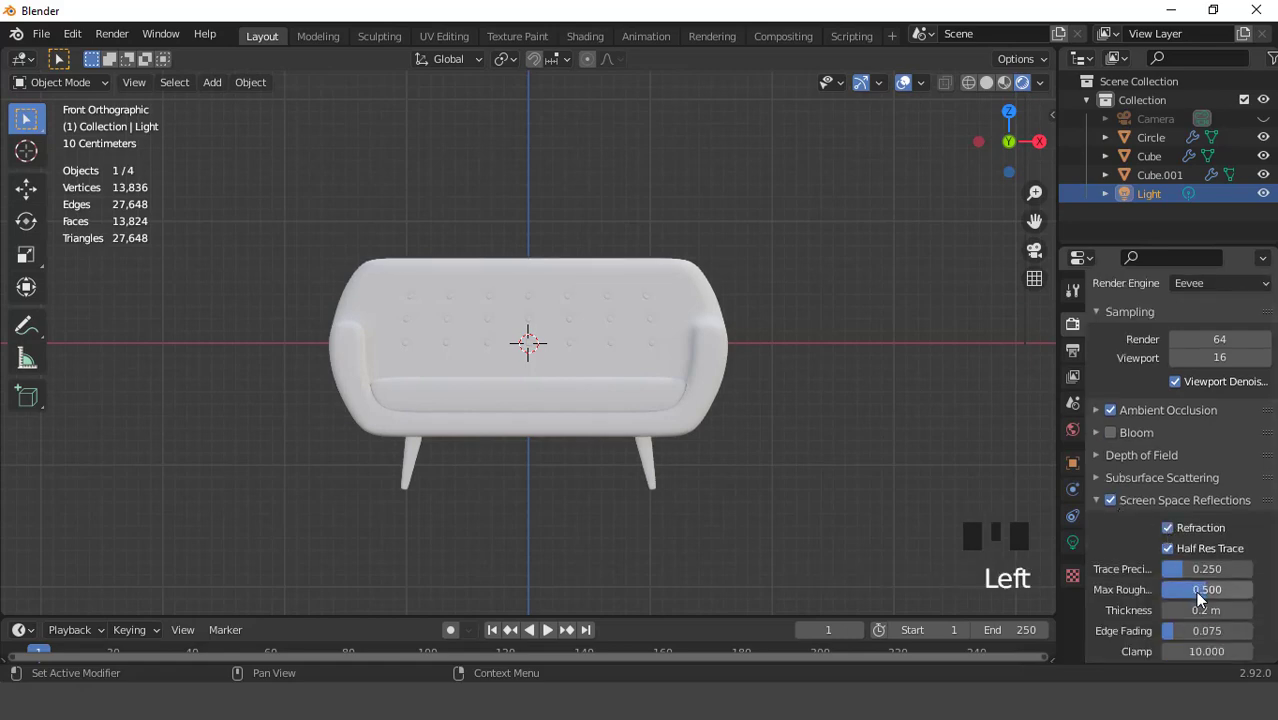
{"action": "left_click_drag", "start_coordinate": [1195, 591], "coordinate": [1183, 591]}
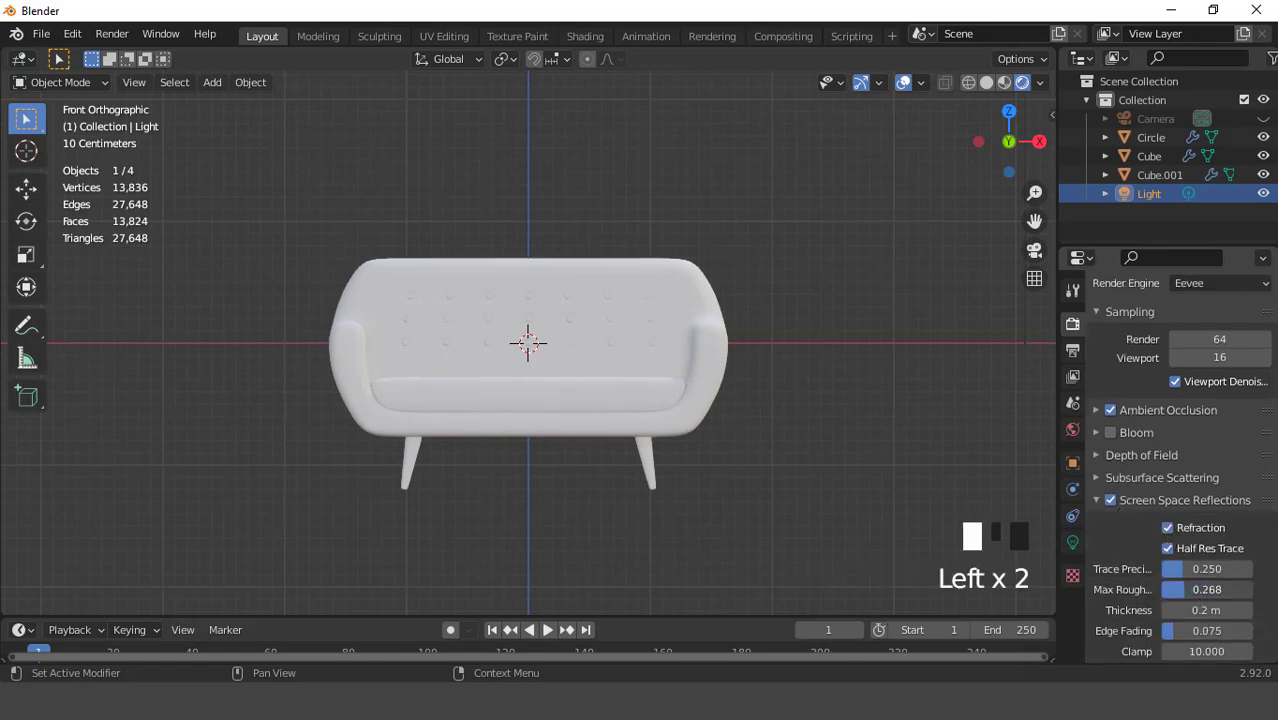
- Add a new material to the sofa body with an orange base color of about hue 0.042 and saturation 0.983
{"action": "left_click", "coordinate": [652, 304]}
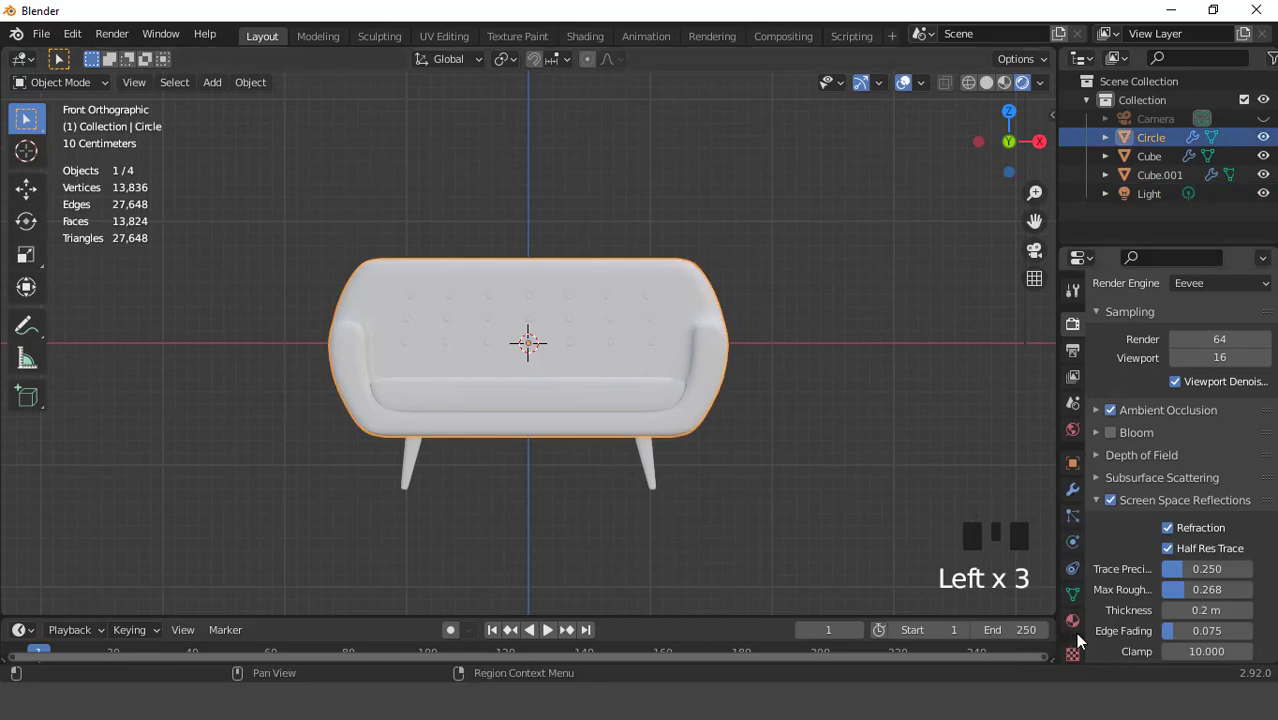
{"action": "left_click", "coordinate": [1073, 624]}
{"action": "left_click", "coordinate": [1192, 403]}
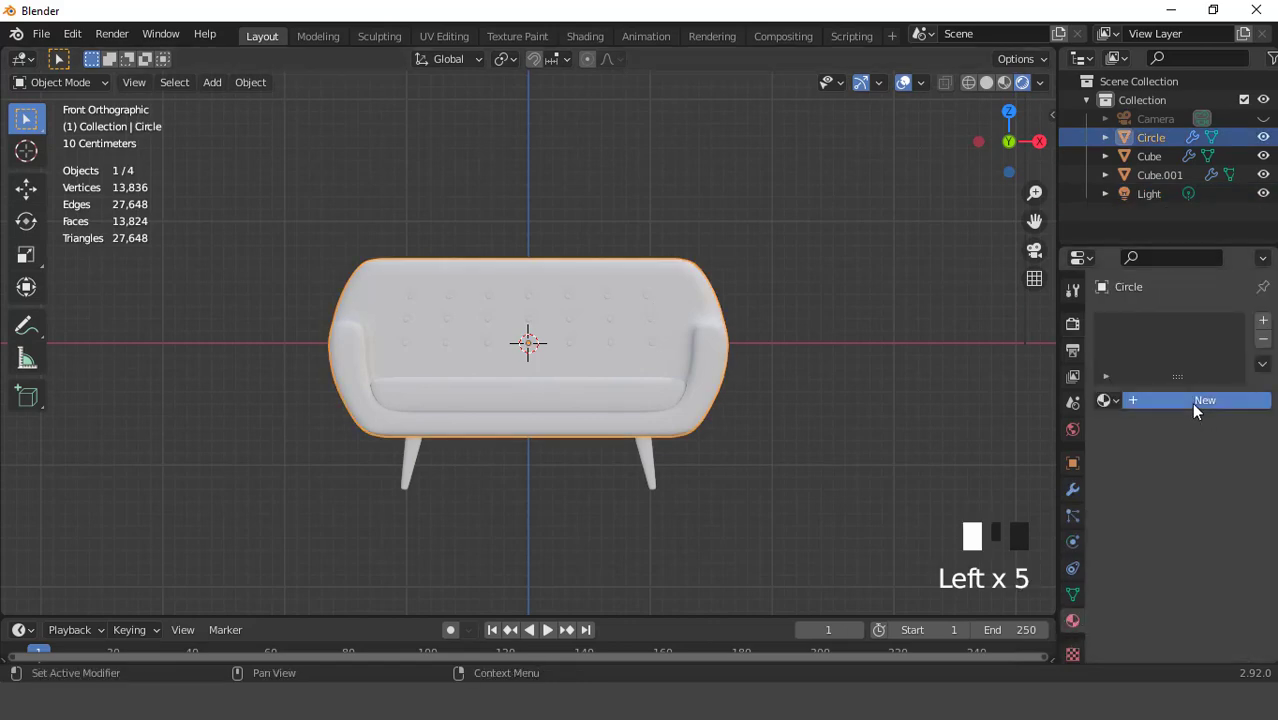
{"action": "left_click", "coordinate": [1207, 594]}
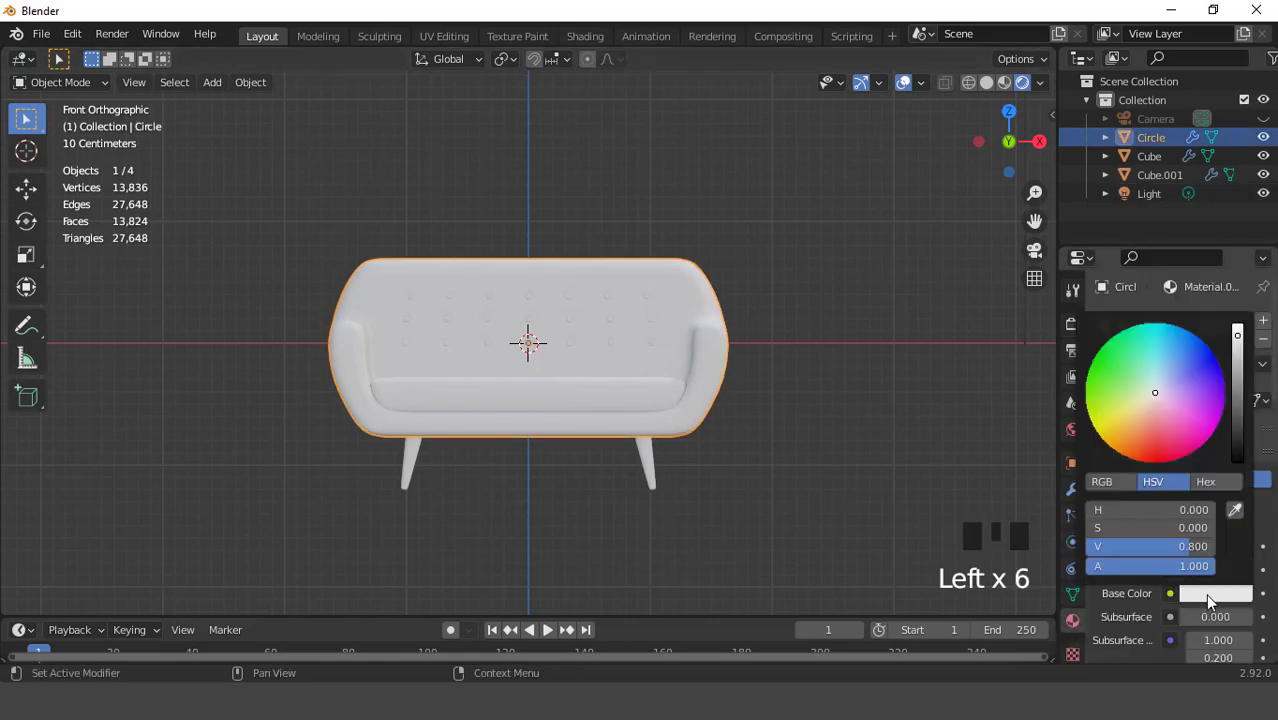
{"action": "left_click", "coordinate": [1181, 358]}
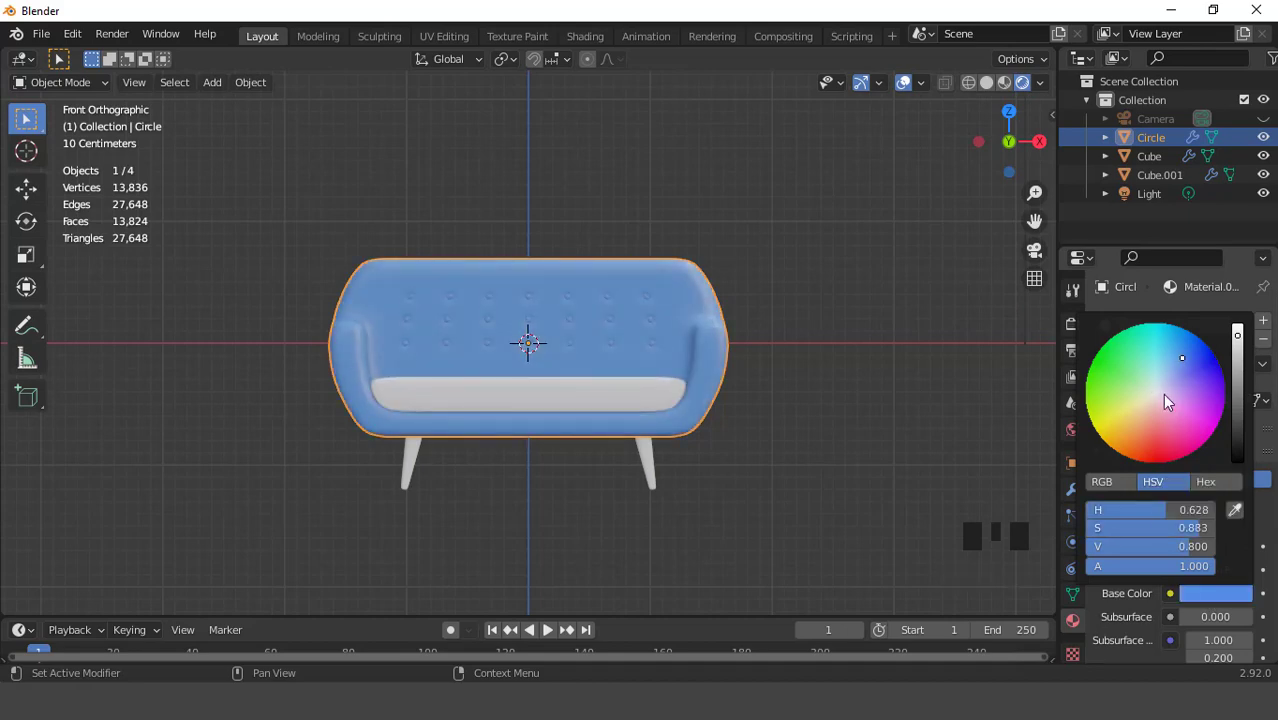
{"action": "left_click_drag", "start_coordinate": [1181, 358], "coordinate": [1124, 444]}
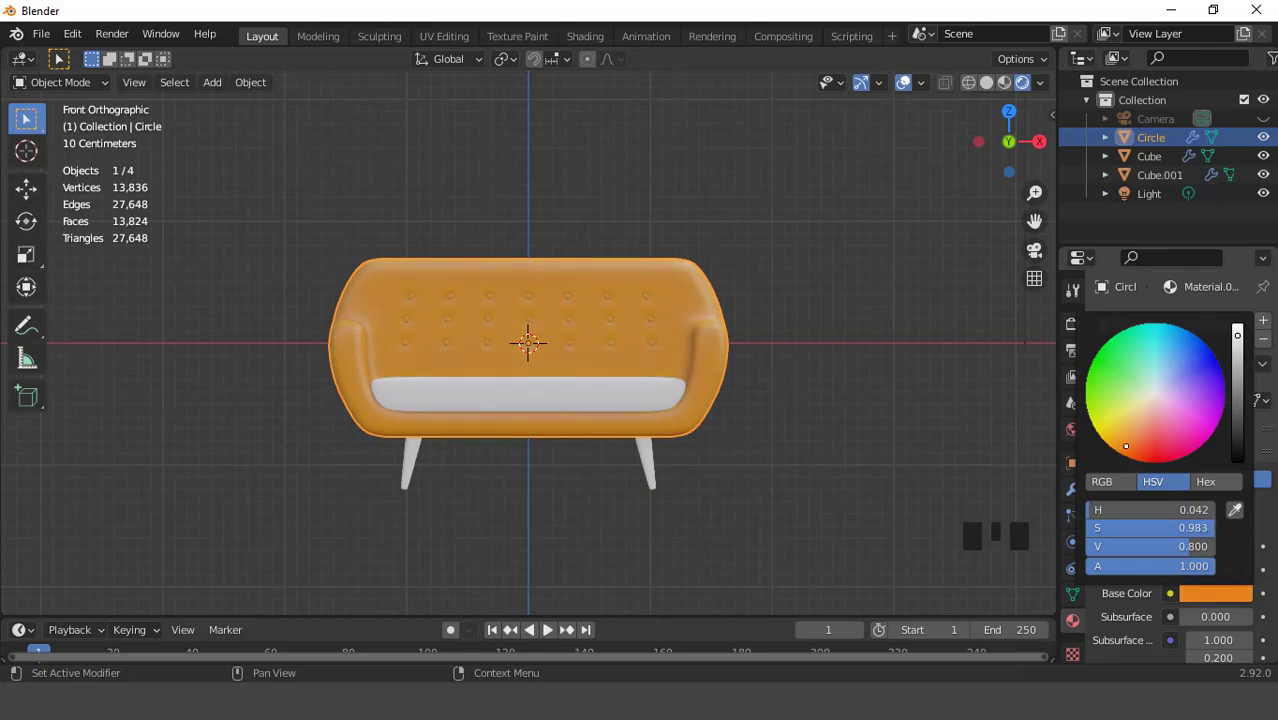
- Set the sofa body material's Roughness to about 0.652 and check the sofa from an angle with overlays briefly hidden
{"action": "scroll", "coordinate": [1164, 514], "scroll_direction": "down", "scroll_amount": 6}
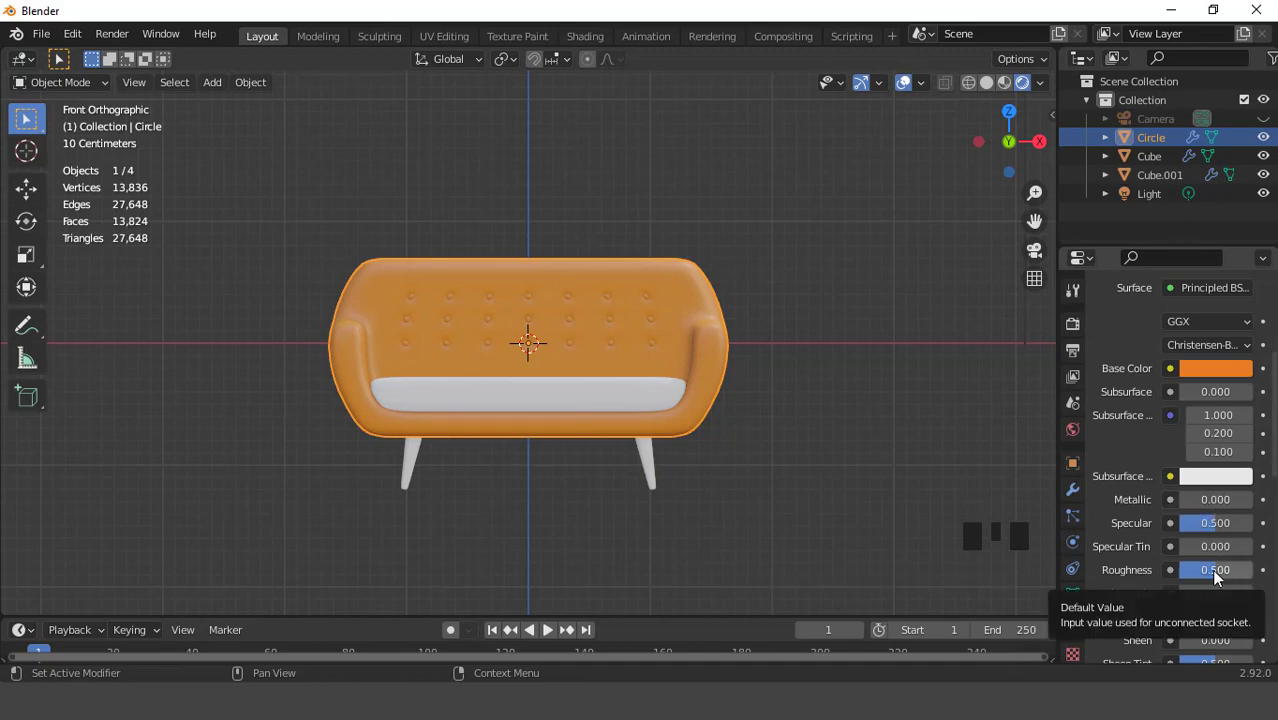
{"action": "left_click", "coordinate": [1213, 570]}
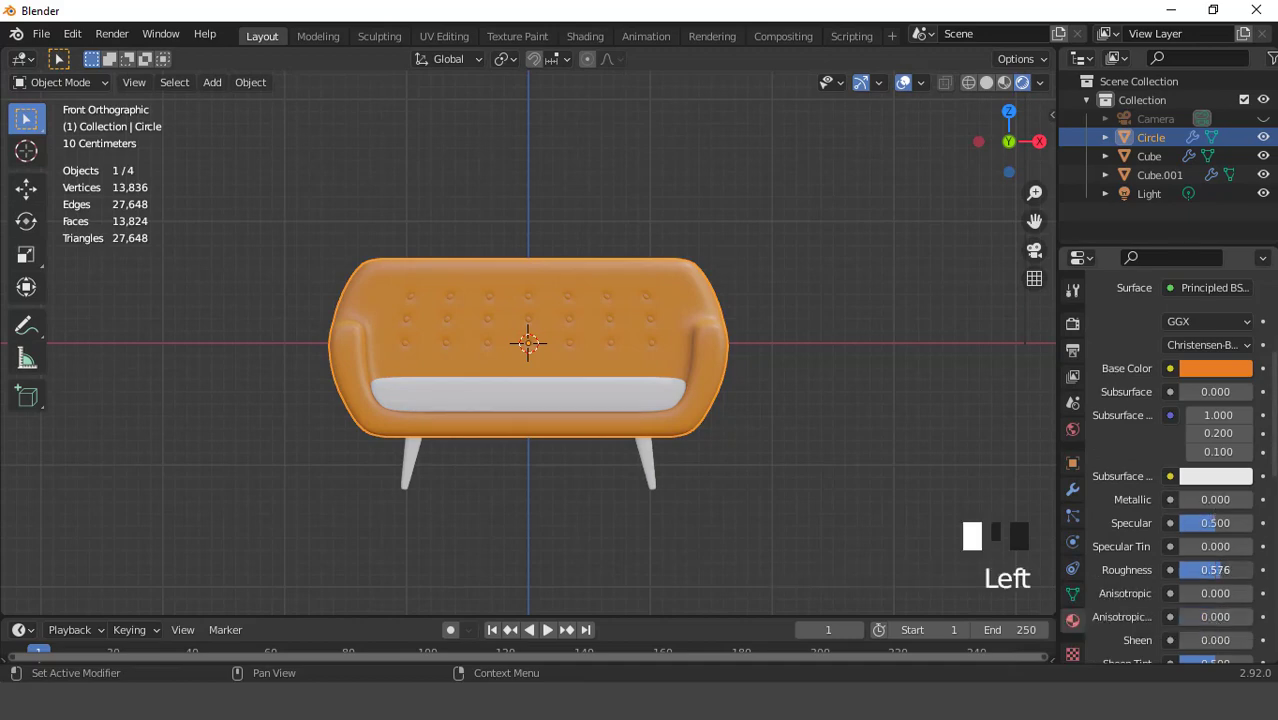
{"action": "left_click", "coordinate": [899, 84]}
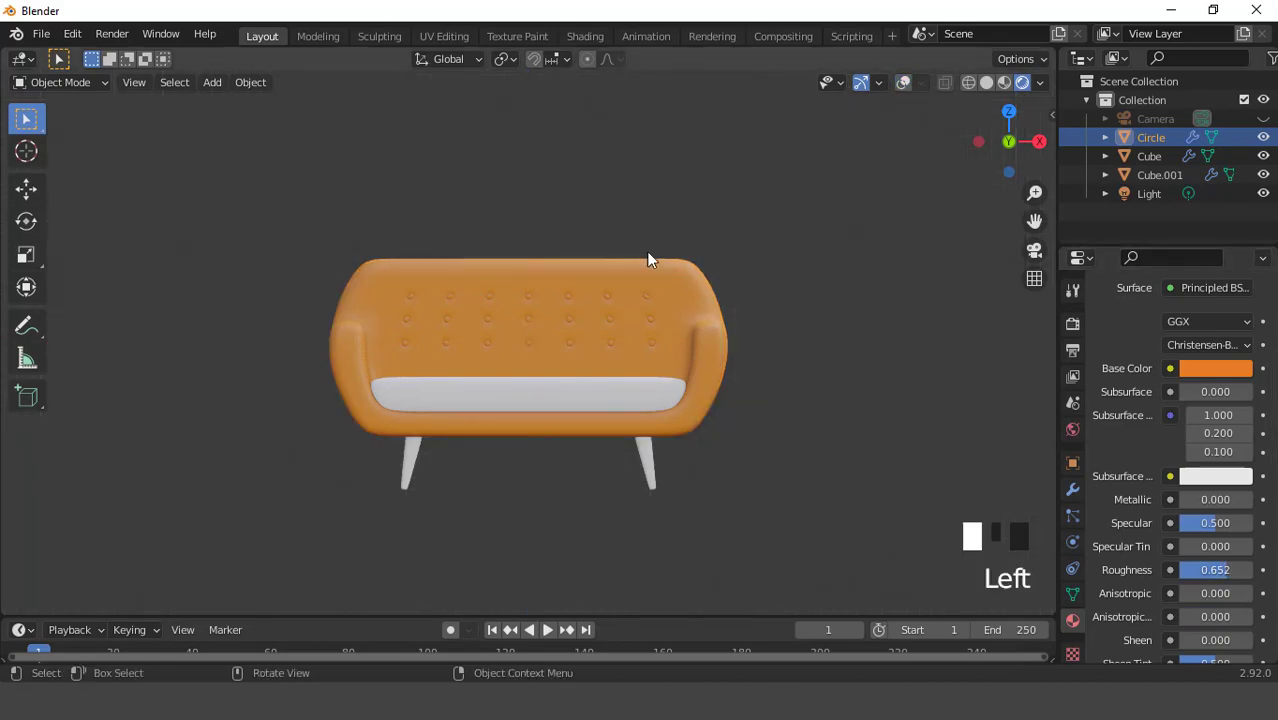
{"action": "middle_click_drag", "start_coordinate": [646, 251], "coordinate": [713, 300]}
{"action": "left_click", "coordinate": [901, 83]}
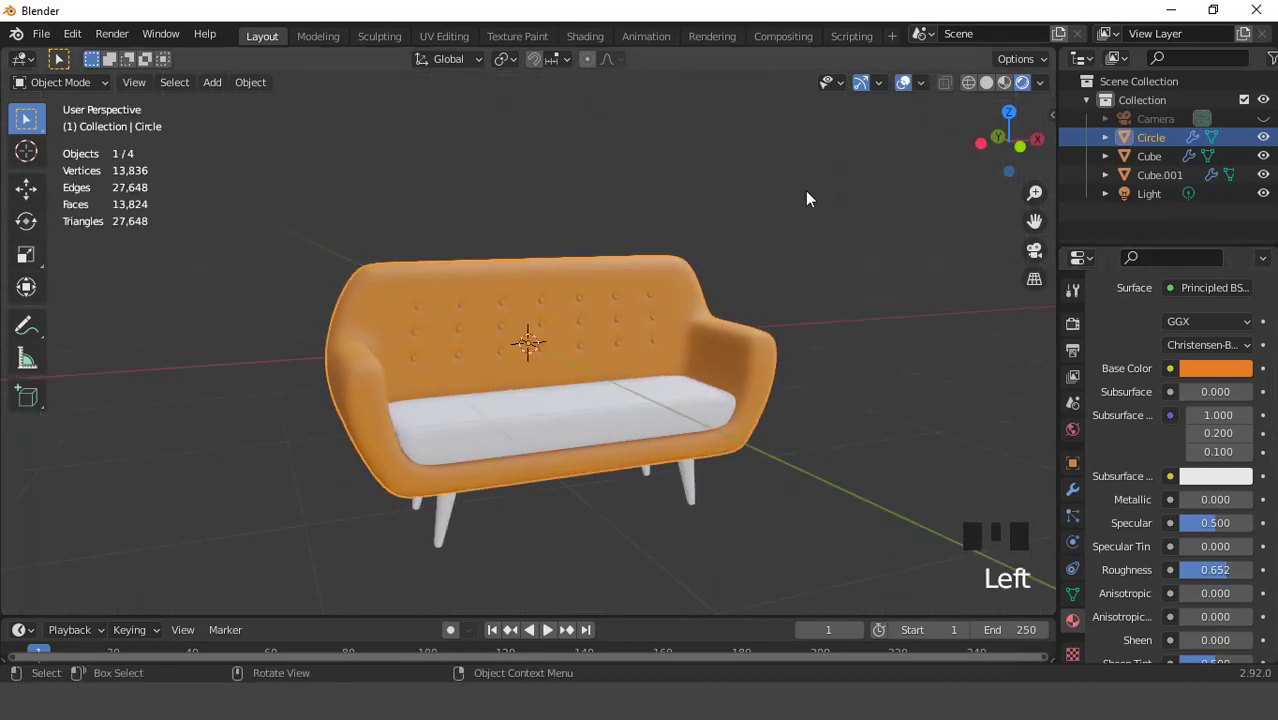
- Set the sofa body material's Specular to about 0.177 and check the sofa from the front and at an angle
{"action": "key", "text": "KP_1"}
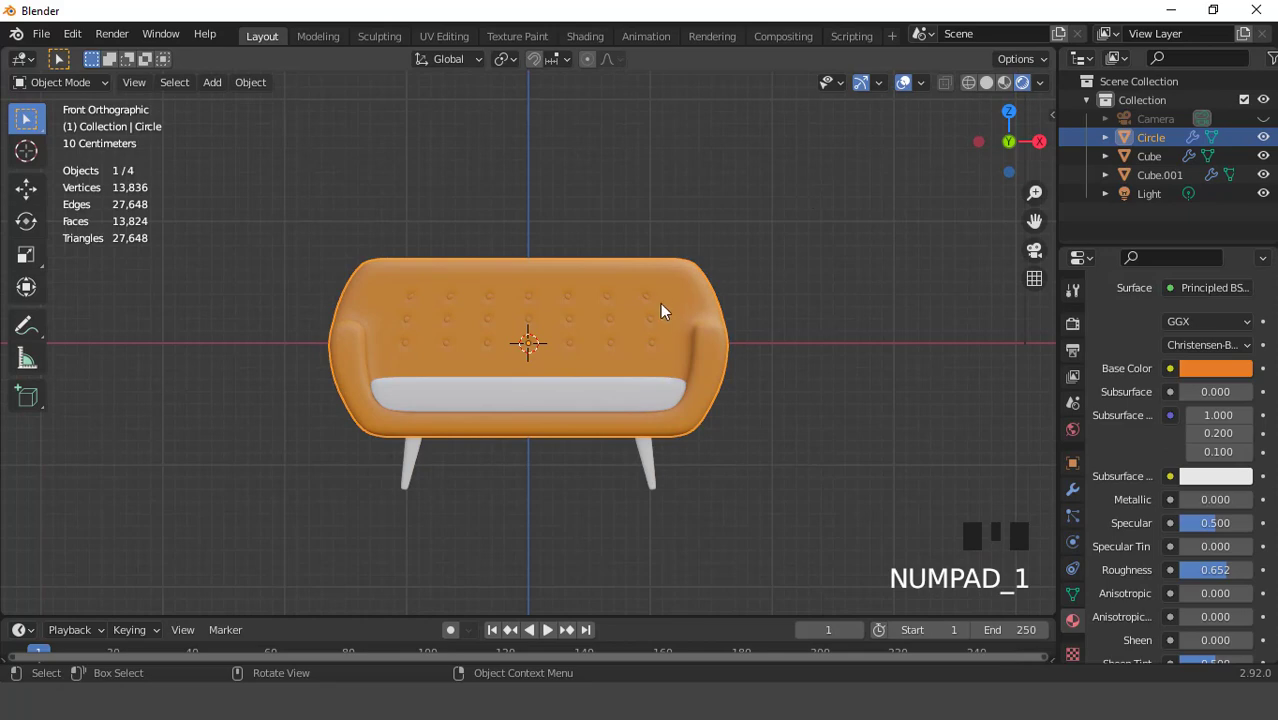
{"action": "scroll", "coordinate": [665, 308], "scroll_direction": "up", "scroll_amount": 5}
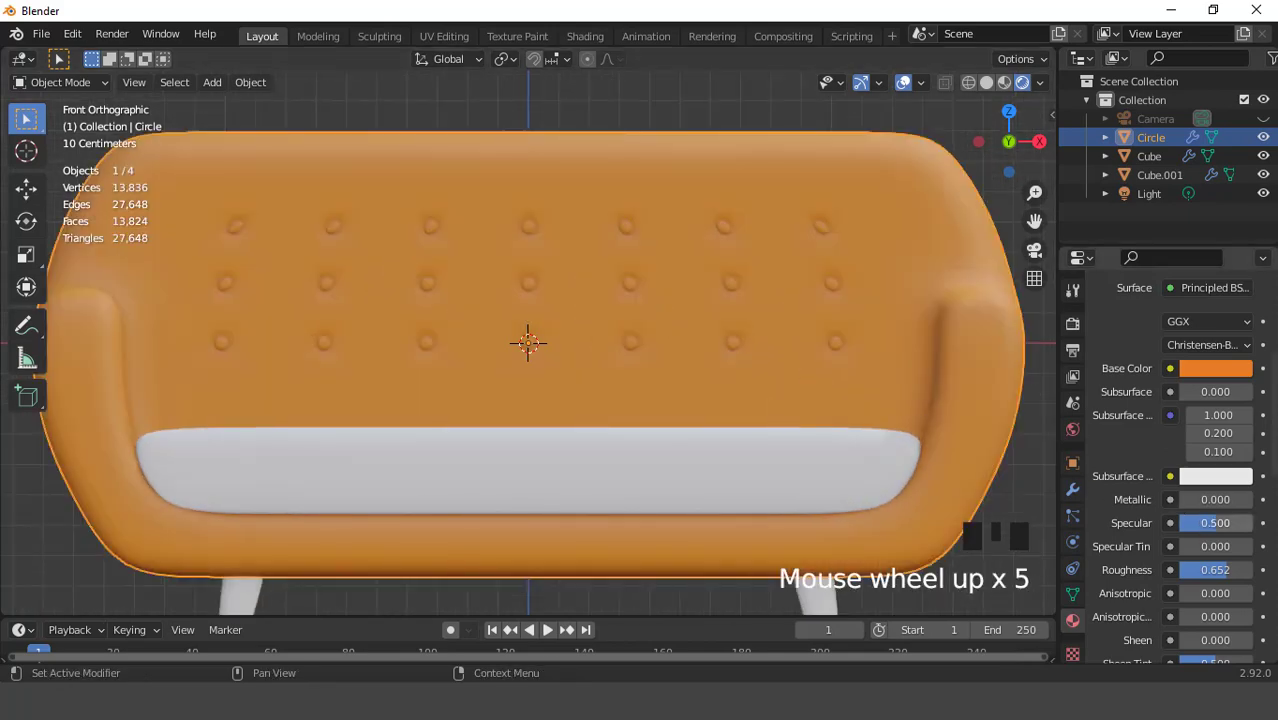
{"action": "left_click_drag", "start_coordinate": [1215, 522], "coordinate": [1182, 522]}
{"action": "scroll", "coordinate": [840, 363], "scroll_direction": "down", "scroll_amount": 3}
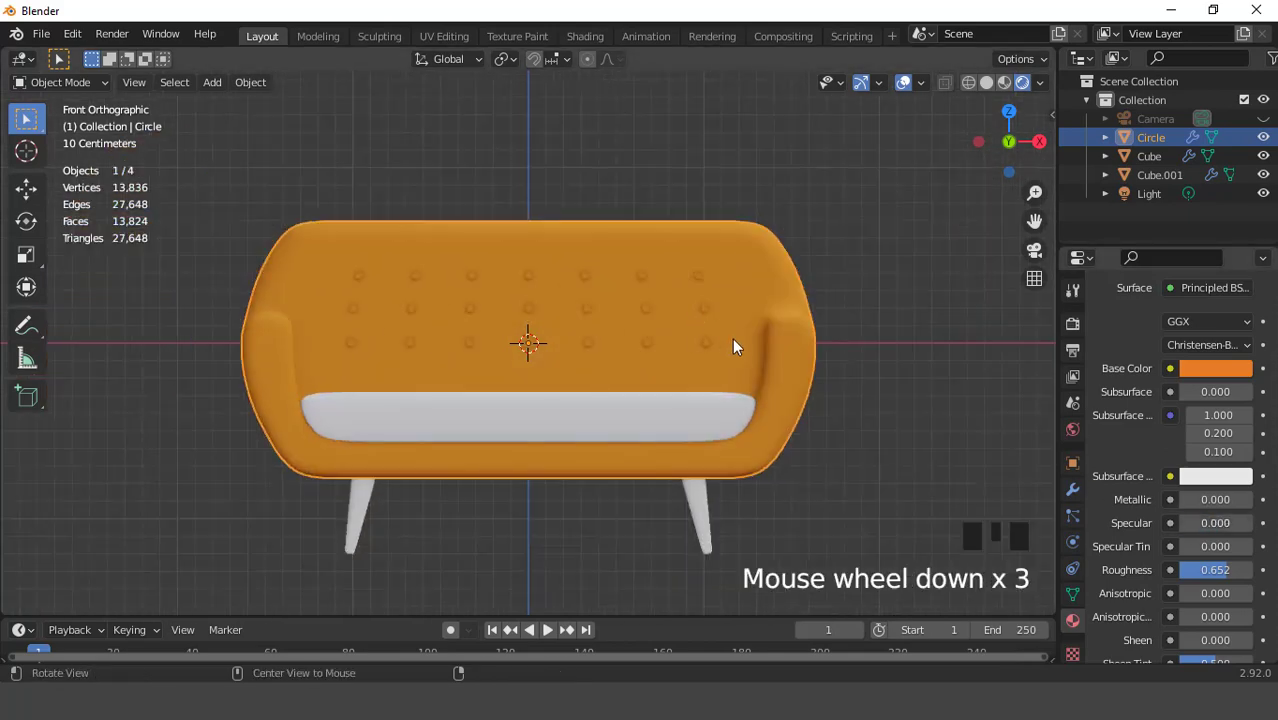
{"action": "mouse_move", "coordinate": [733, 345]}
{"action": "middle_mouse_down"}
{"action": "mouse_move", "coordinate": [747, 354]}
{"action": "mouse_move", "coordinate": [676, 342]}
{"action": "mouse_move", "coordinate": [727, 337]}
{"action": "middle_mouse_up"}
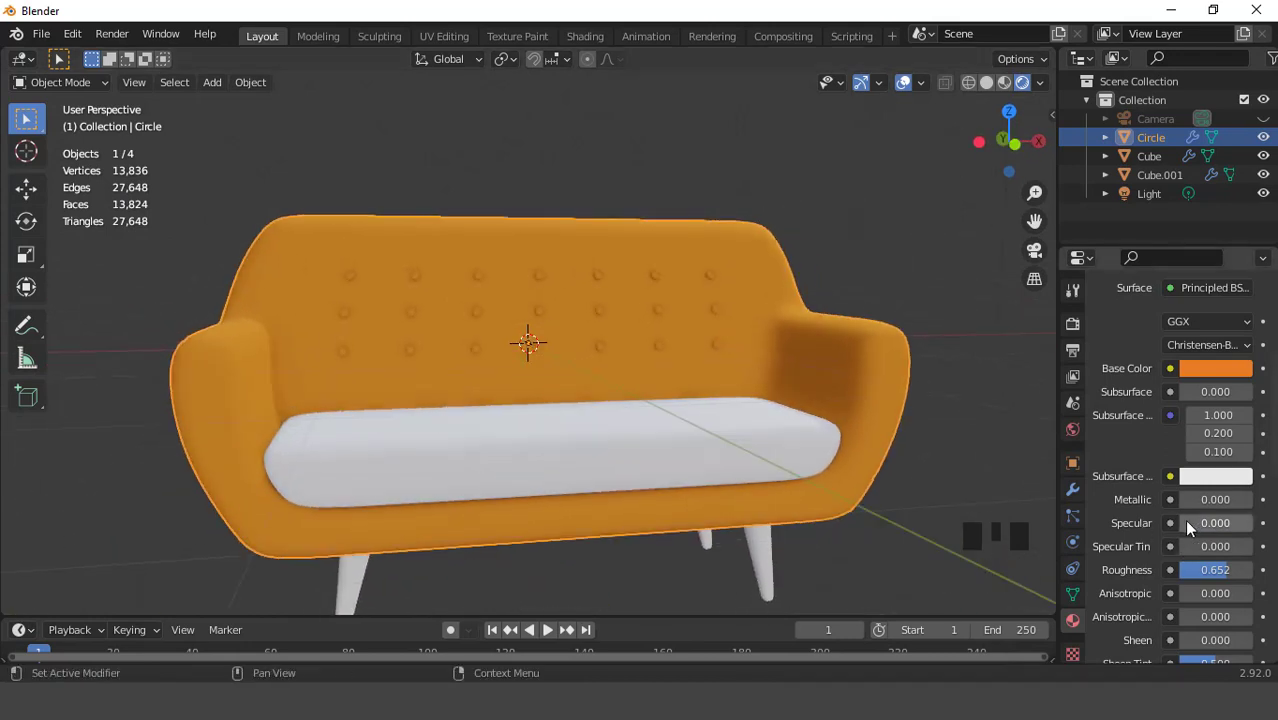
{"action": "left_click_drag", "start_coordinate": [1184, 521], "coordinate": [1197, 521]}
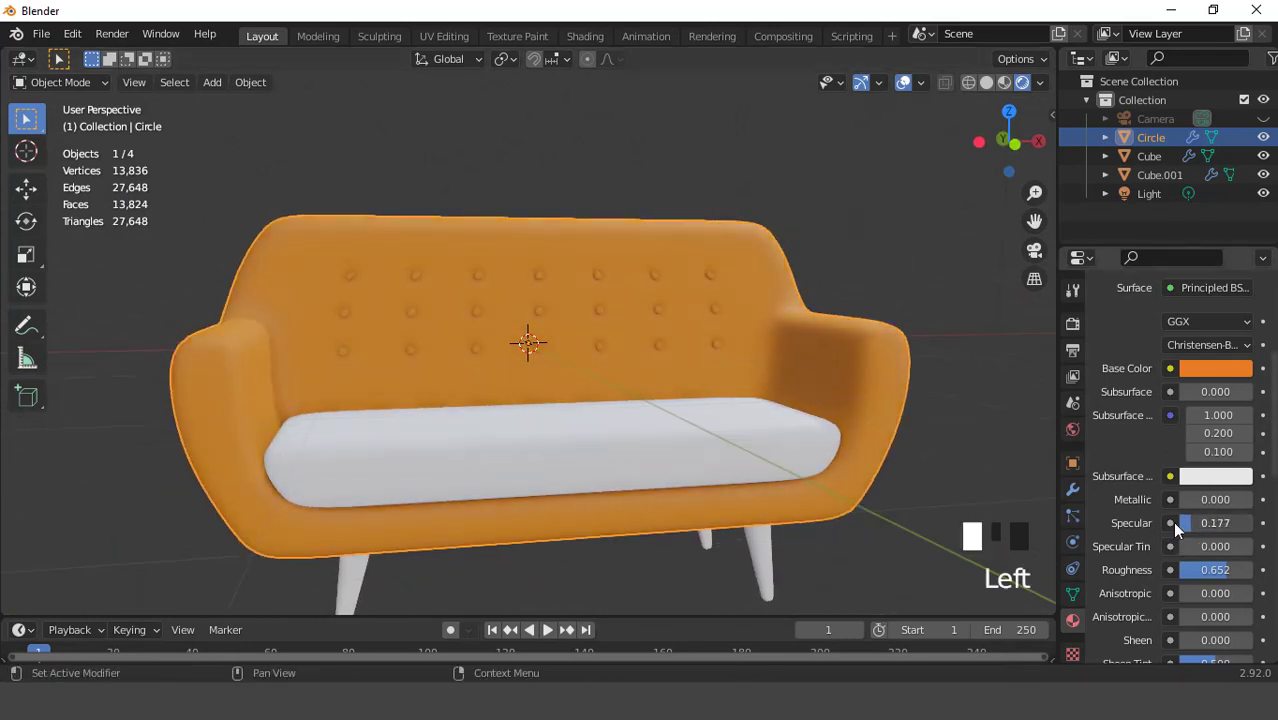
{"action": "scroll", "coordinate": [710, 382], "scroll_direction": "down", "scroll_amount": 3}
{"action": "middle_click_drag", "start_coordinate": [710, 382], "coordinate": [765, 371]}
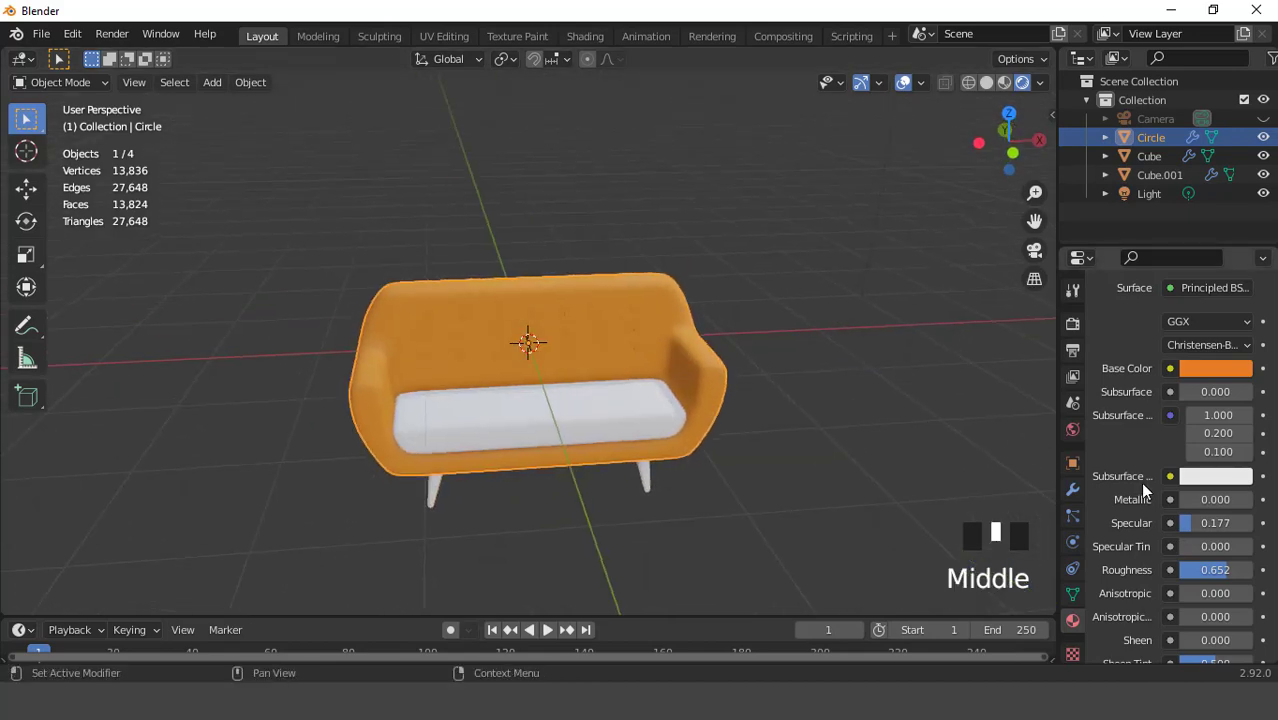
- Link the sofa body's material to the seat cushion and check the sofa with overlays briefly hidden
{"action": "scroll", "coordinate": [670, 427], "scroll_direction": "up", "scroll_amount": 2}
{"action": "left_click", "coordinate": [671, 430]}
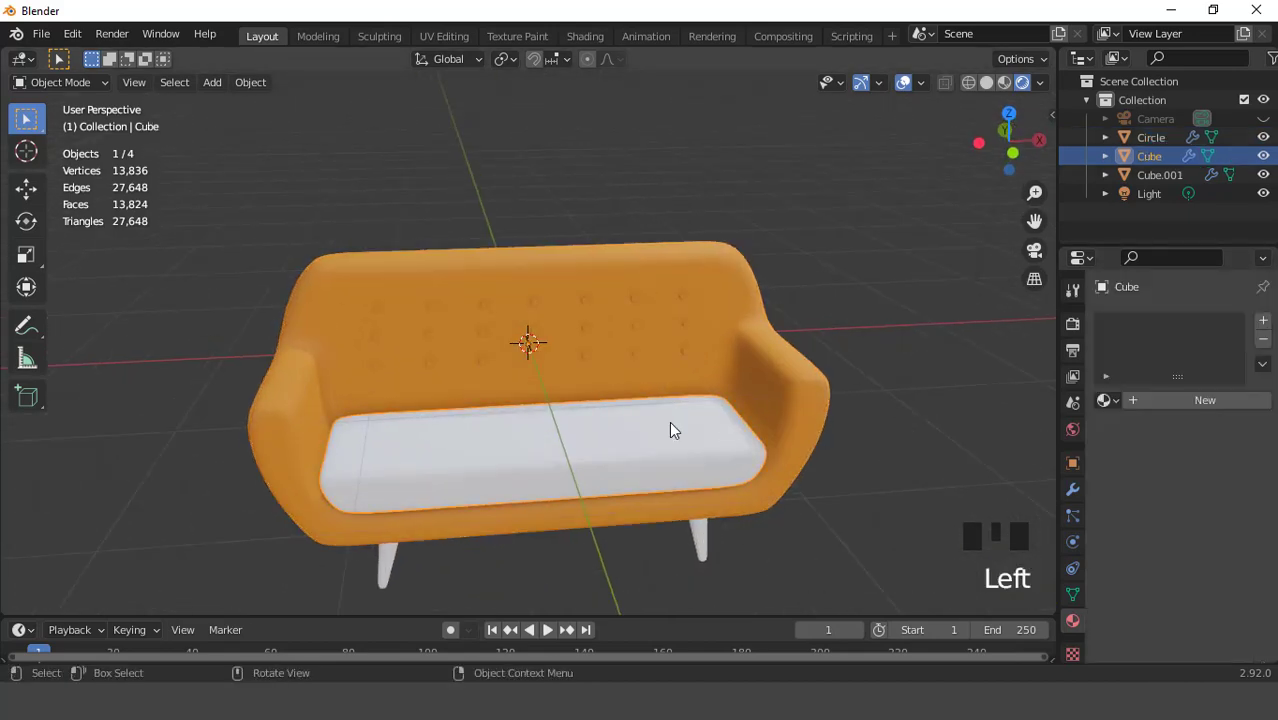
{"action": "left_click", "coordinate": [659, 331], "text": "shift"}
{"action": "key", "text": "ctrl+l"}
{"action": "mouse_move", "coordinate": [659, 333]}
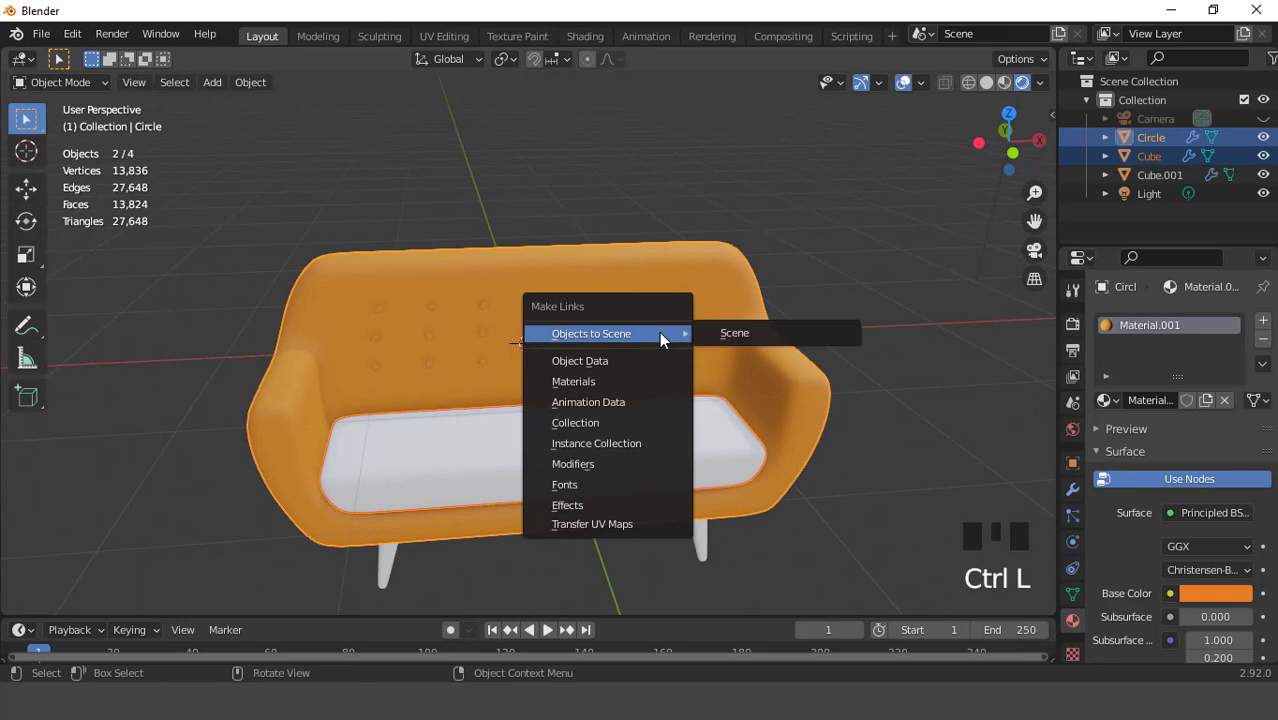
{"action": "left_click", "coordinate": [583, 380]}
{"action": "left_click", "coordinate": [903, 83]}
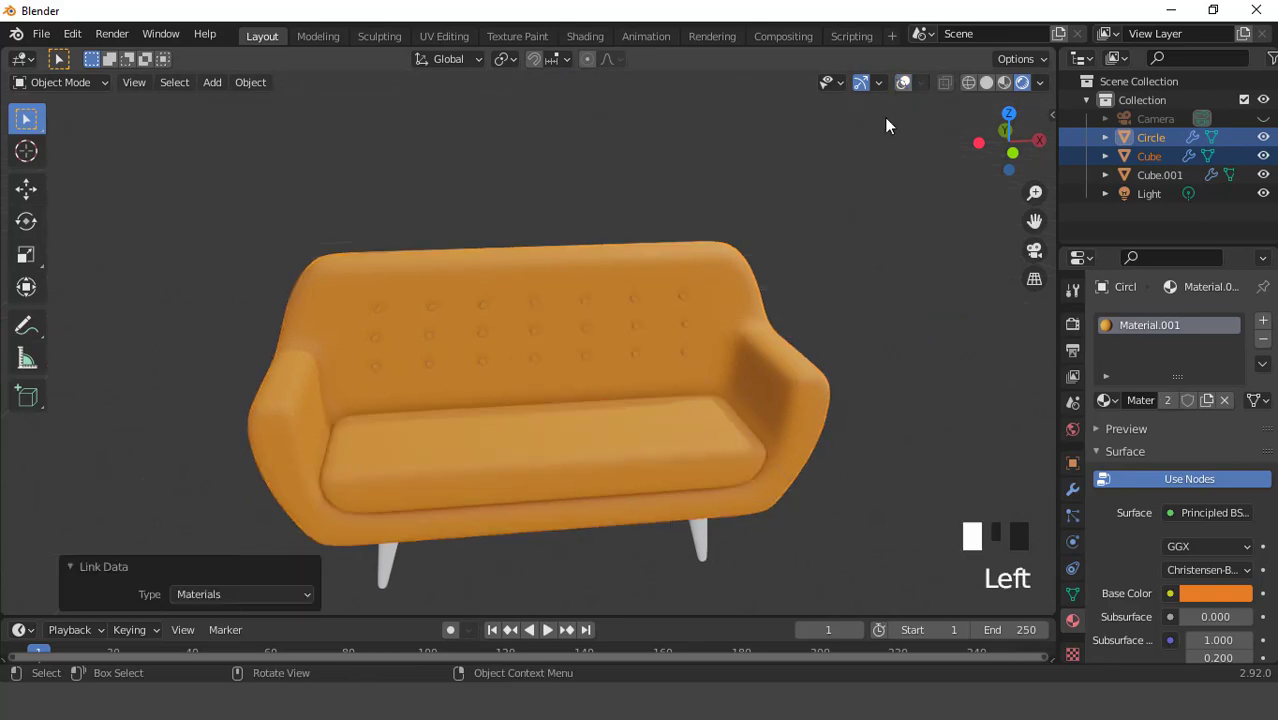
{"action": "middle_click_drag", "start_coordinate": [887, 123], "coordinate": [786, 343]}
{"action": "scroll", "coordinate": [785, 345], "scroll_direction": "up", "scroll_amount": 5}
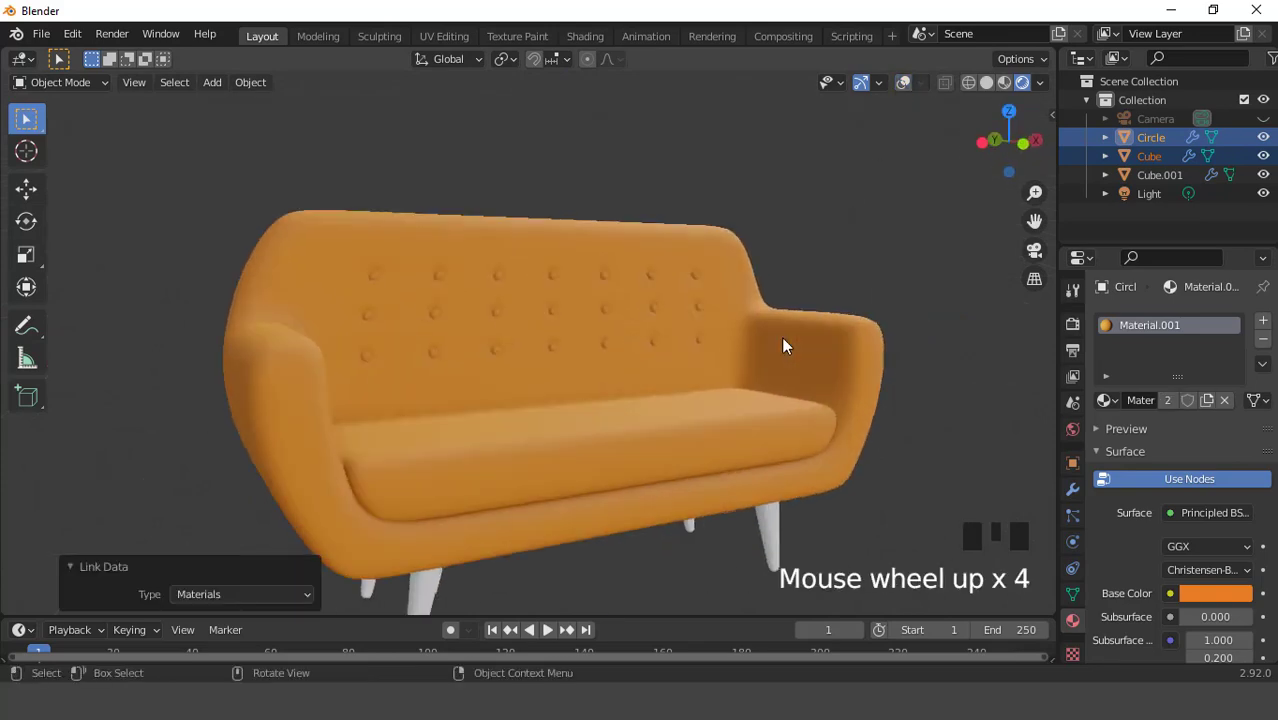
{"action": "scroll", "coordinate": [760, 400], "scroll_direction": "down", "scroll_amount": 3}
{"action": "middle_click_drag", "start_coordinate": [747, 422], "coordinate": [750, 328]}
{"action": "left_click", "coordinate": [903, 83]}
- Add a new material to the sofa legs with Metallic set to 1.000 and check it with overlays hidden
{"action": "middle_click_drag", "start_coordinate": [714, 284], "coordinate": [598, 353]}
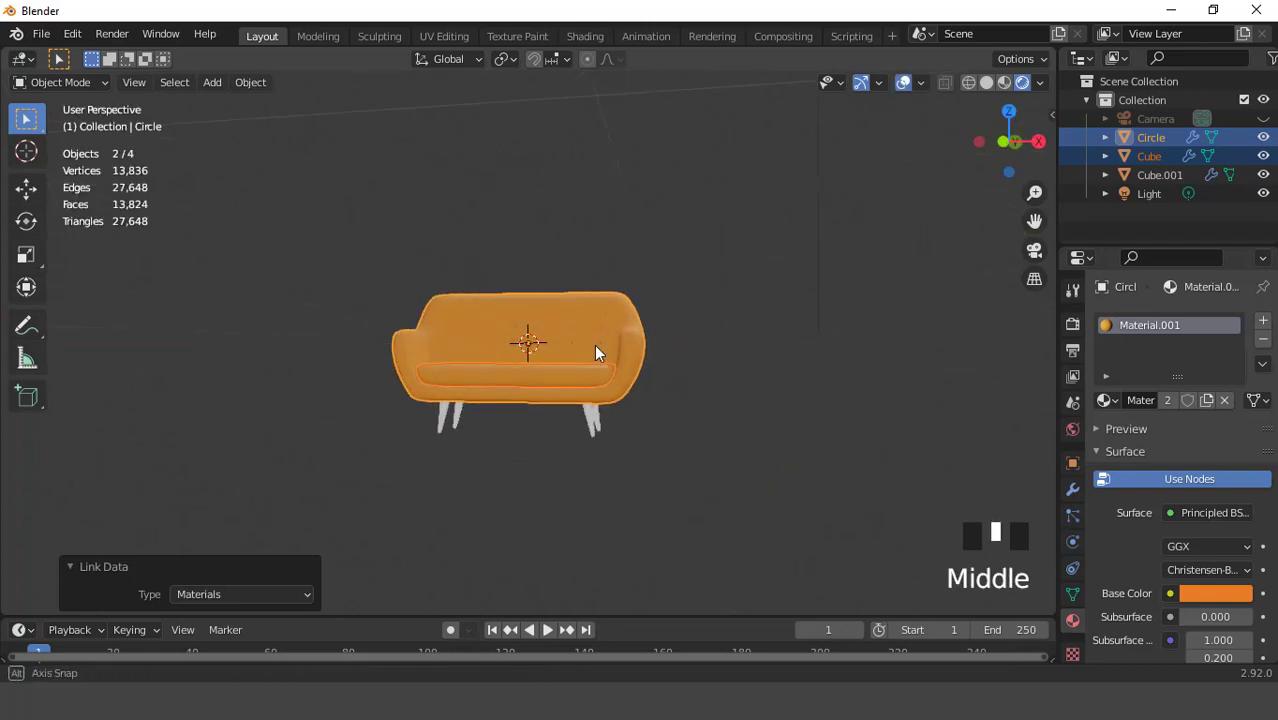
{"action": "scroll", "coordinate": [664, 434], "scroll_direction": "up", "scroll_amount": 2}
{"action": "left_click", "coordinate": [621, 447]}
{"action": "middle_click_drag", "start_coordinate": [621, 447], "coordinate": [650, 440]}
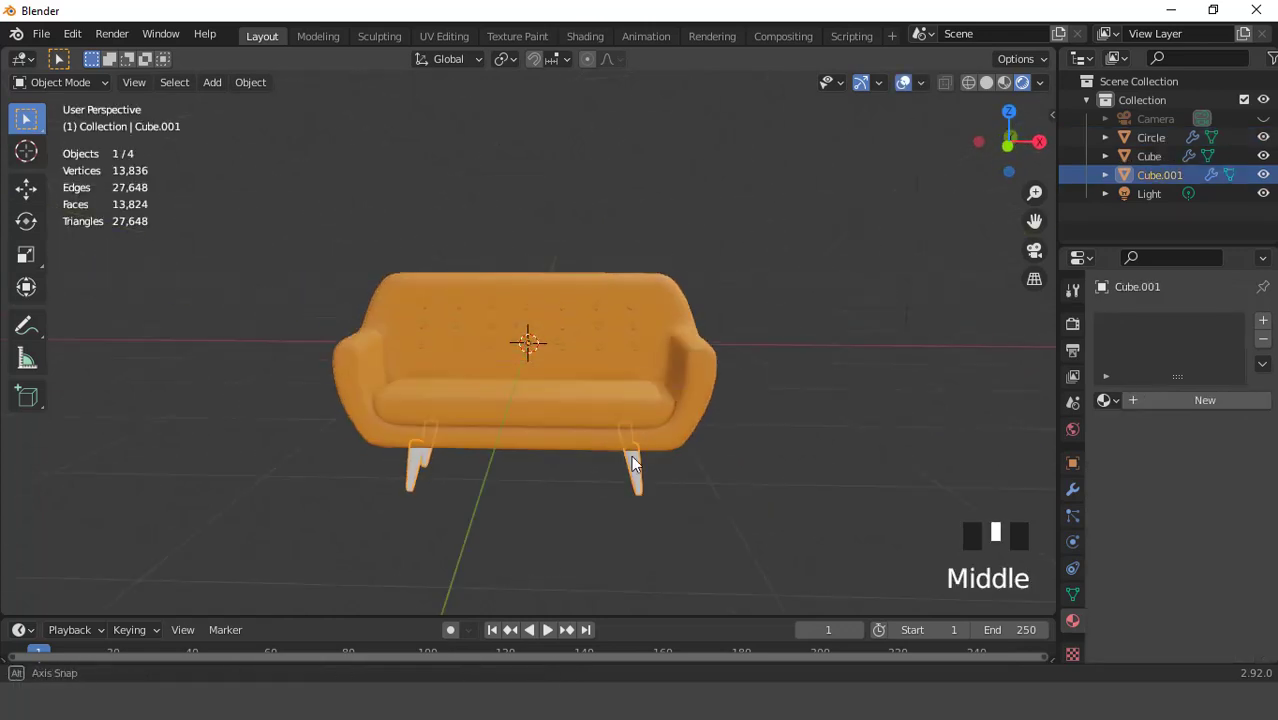
{"action": "left_click", "coordinate": [1200, 400]}
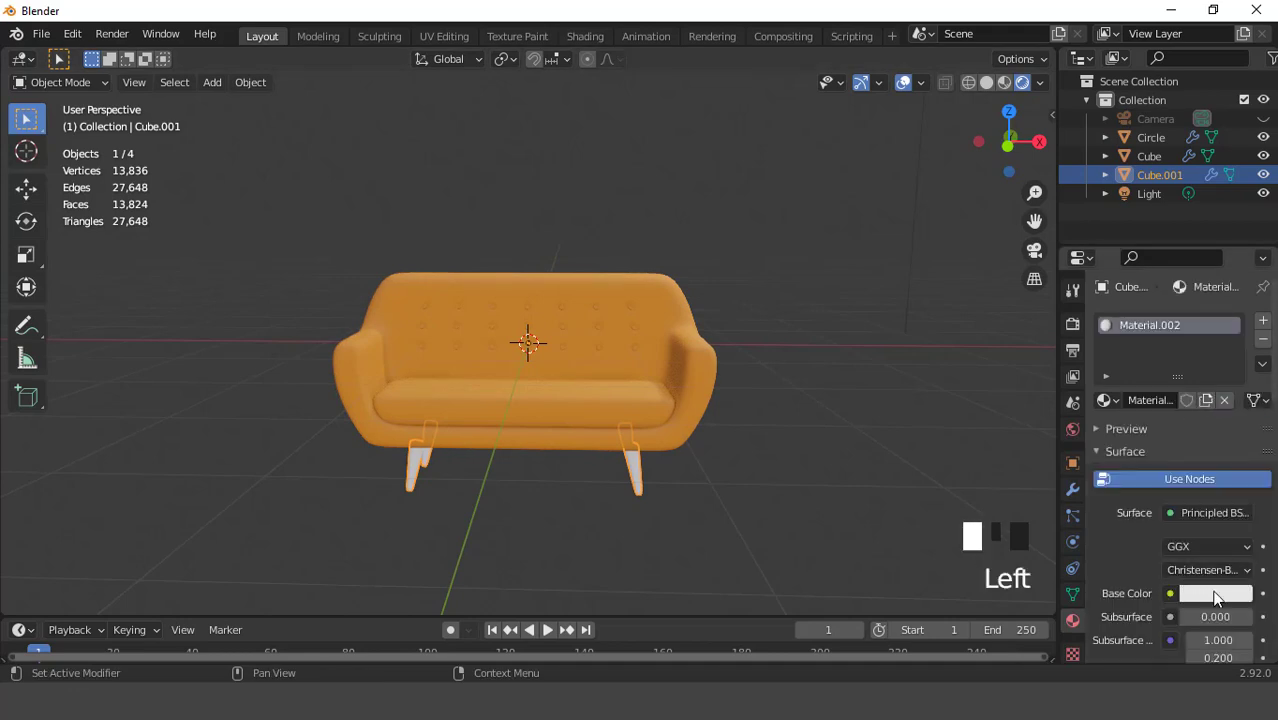
{"action": "scroll", "coordinate": [1180, 572], "scroll_direction": "down", "scroll_amount": 4}
{"action": "left_click_drag", "start_coordinate": [1187, 574], "coordinate": [1265, 570]}
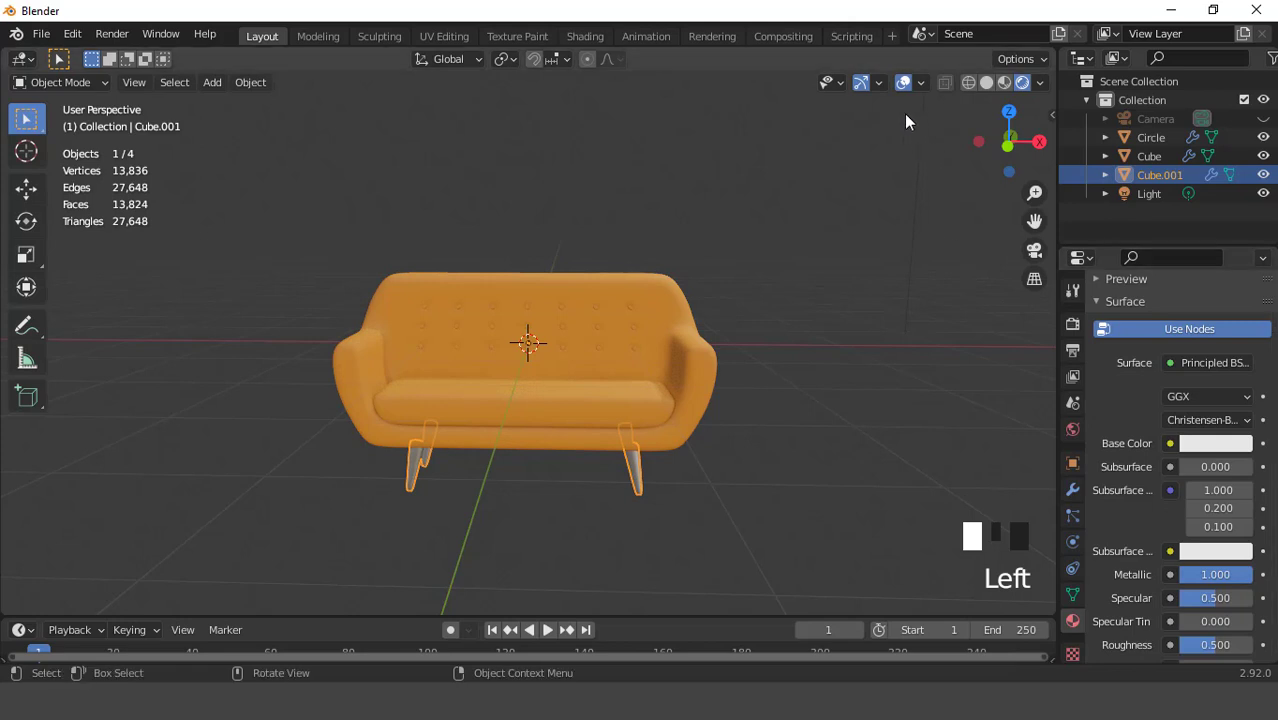
{"action": "middle_click_drag", "start_coordinate": [709, 324], "coordinate": [789, 257]}
{"action": "key", "text": "KP_1"}
{"action": "scroll", "coordinate": [836, 316], "scroll_direction": "up", "scroll_amount": 2}
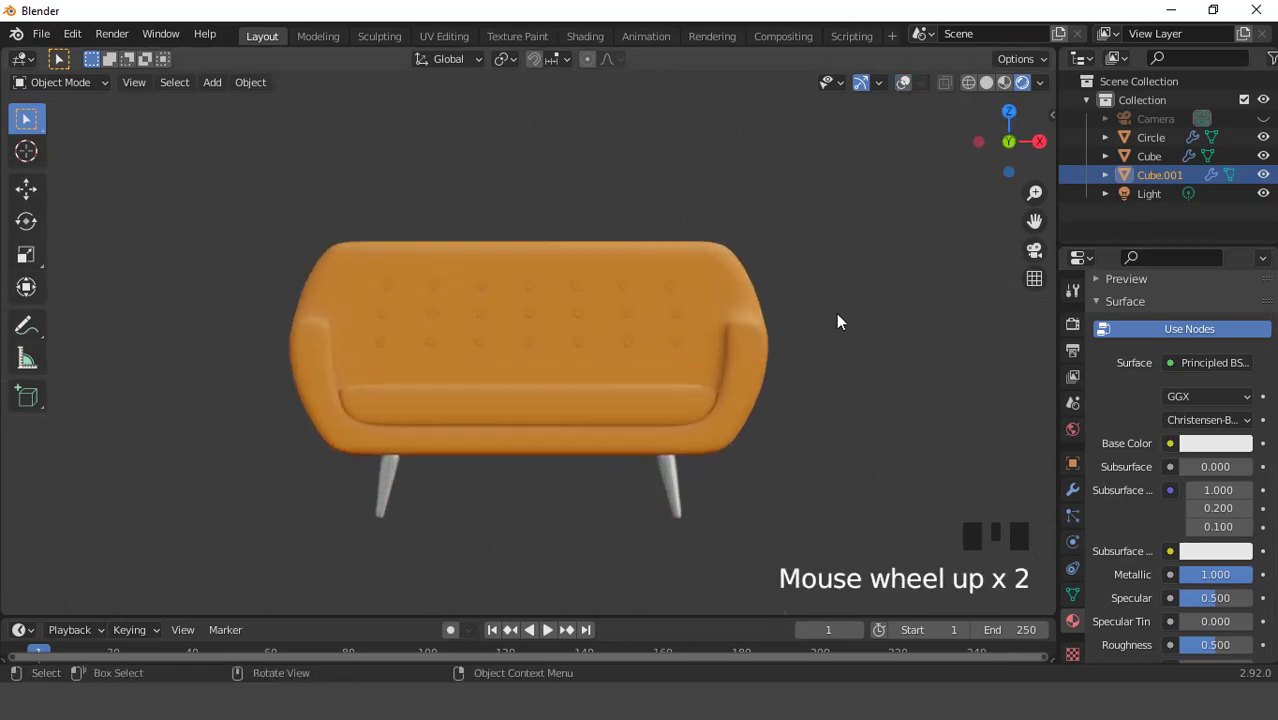
{"action": "middle_click_drag", "start_coordinate": [844, 320], "coordinate": [710, 400]}
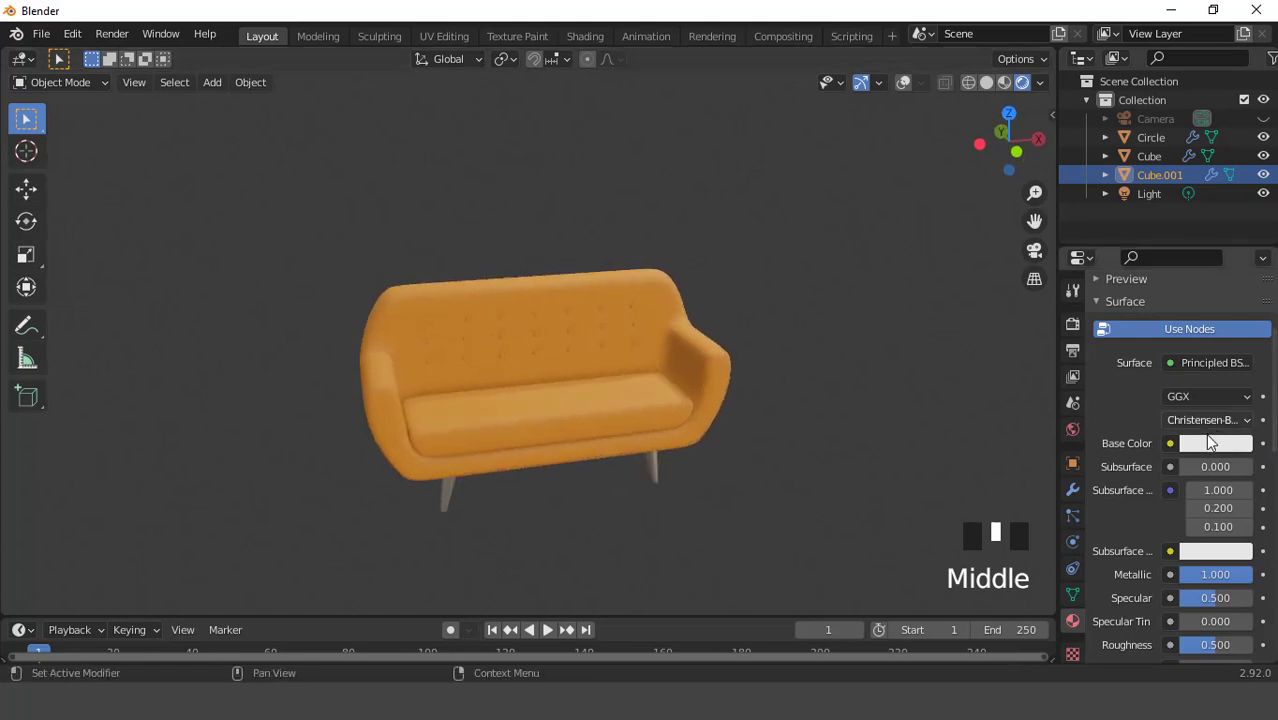
- Set the brightness value of the leg material's base color to about 0.926 and check the sofa from several views
{"action": "left_click", "coordinate": [1213, 443]}
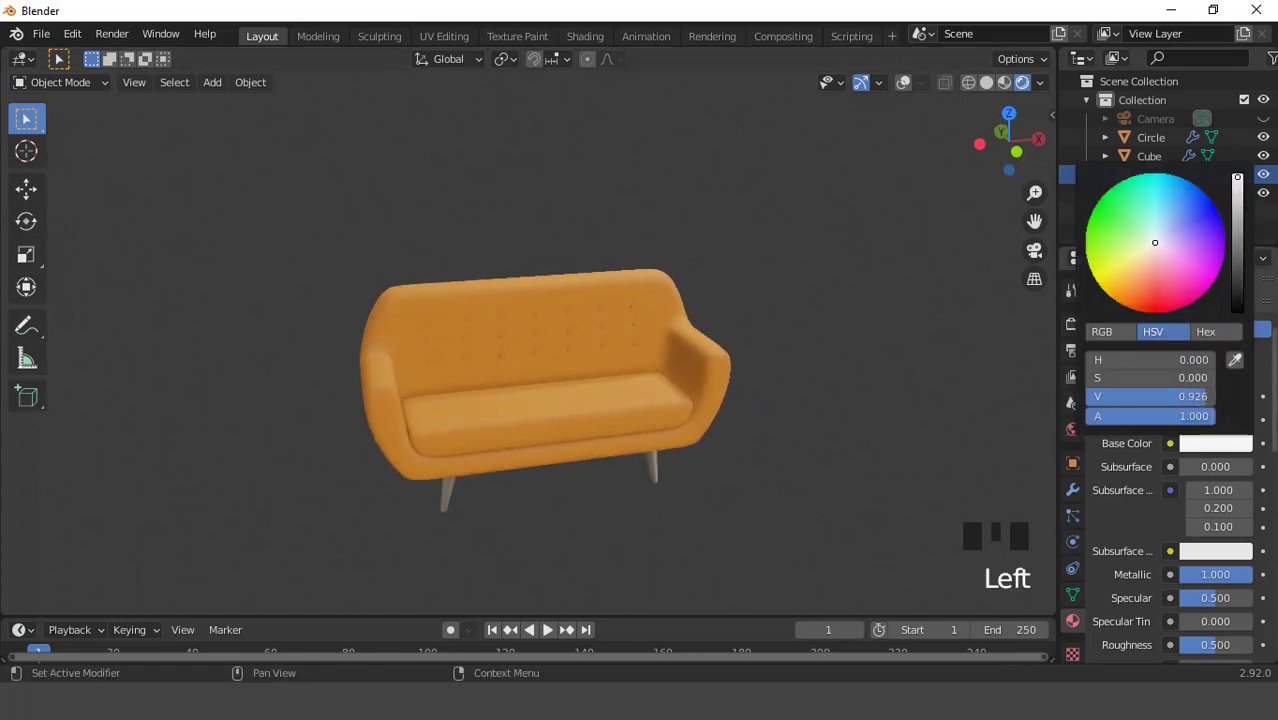
{"action": "scroll", "coordinate": [771, 303], "scroll_direction": "down", "scroll_amount": 2}
{"action": "key", "text": "KP_1"}
{"action": "scroll", "coordinate": [771, 303], "scroll_direction": "up", "scroll_amount": 2}
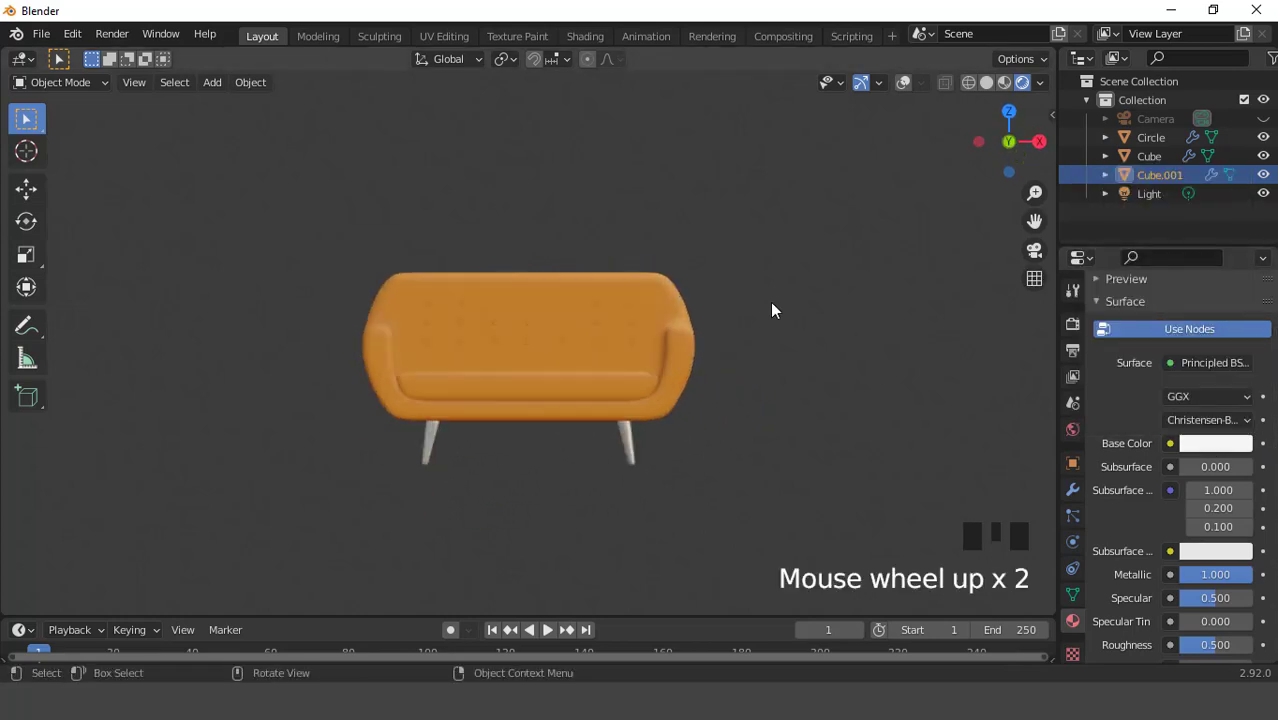
{"action": "key", "text": "KP_0"}
{"action": "scroll", "coordinate": [770, 302], "scroll_direction": "up", "scroll_amount": 3}
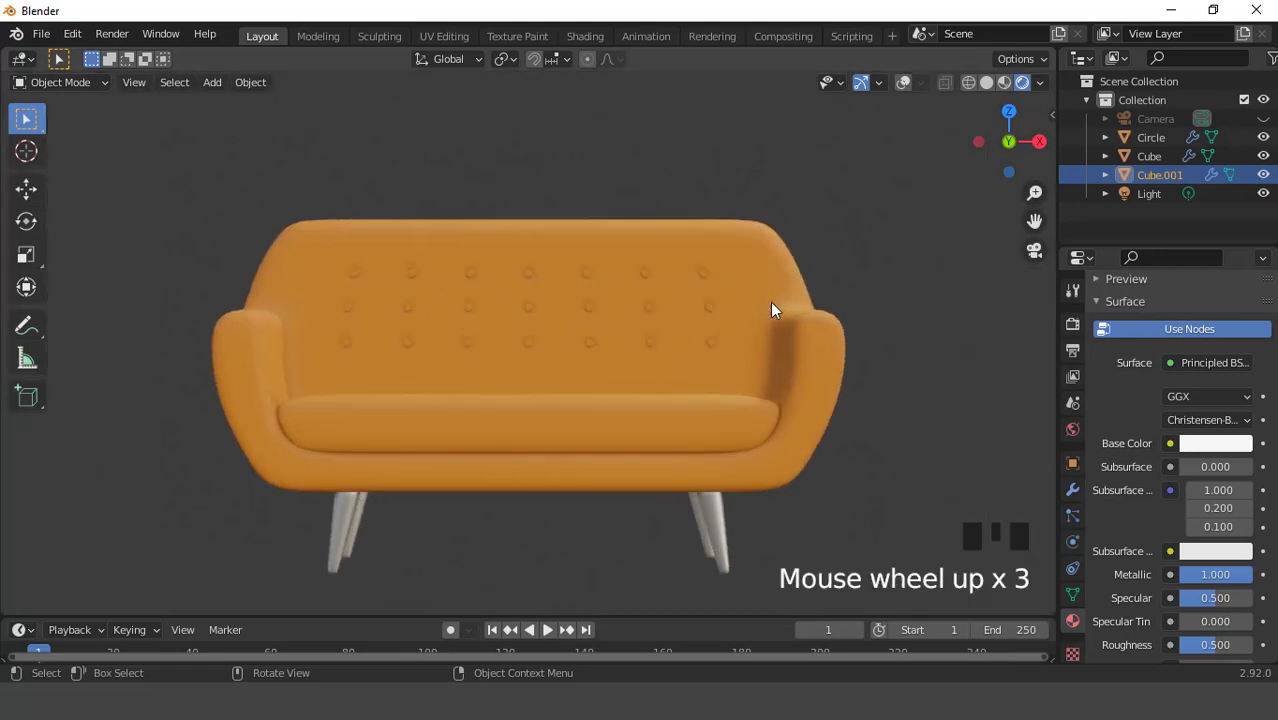
{"action": "scroll", "coordinate": [770, 302], "scroll_direction": "down", "scroll_amount": 2}
{"action": "middle_click_drag", "start_coordinate": [770, 313], "coordinate": [704, 337]}
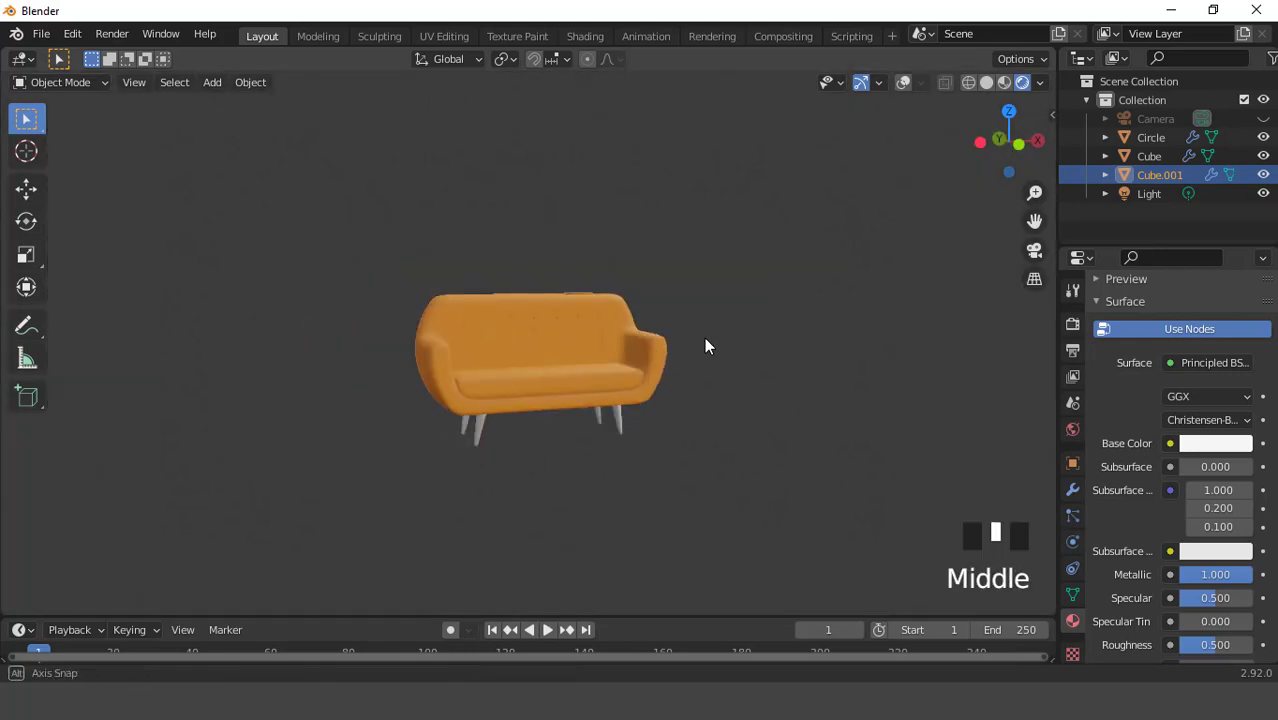
- Look through the camera, enable Transparent film in the render settings and leave the viewport overlays hidden
{"action": "left_click", "coordinate": [904, 82]}
{"action": "scroll", "coordinate": [789, 266], "scroll_direction": "up", "scroll_amount": 2}
{"action": "key", "text": "KP_0"}
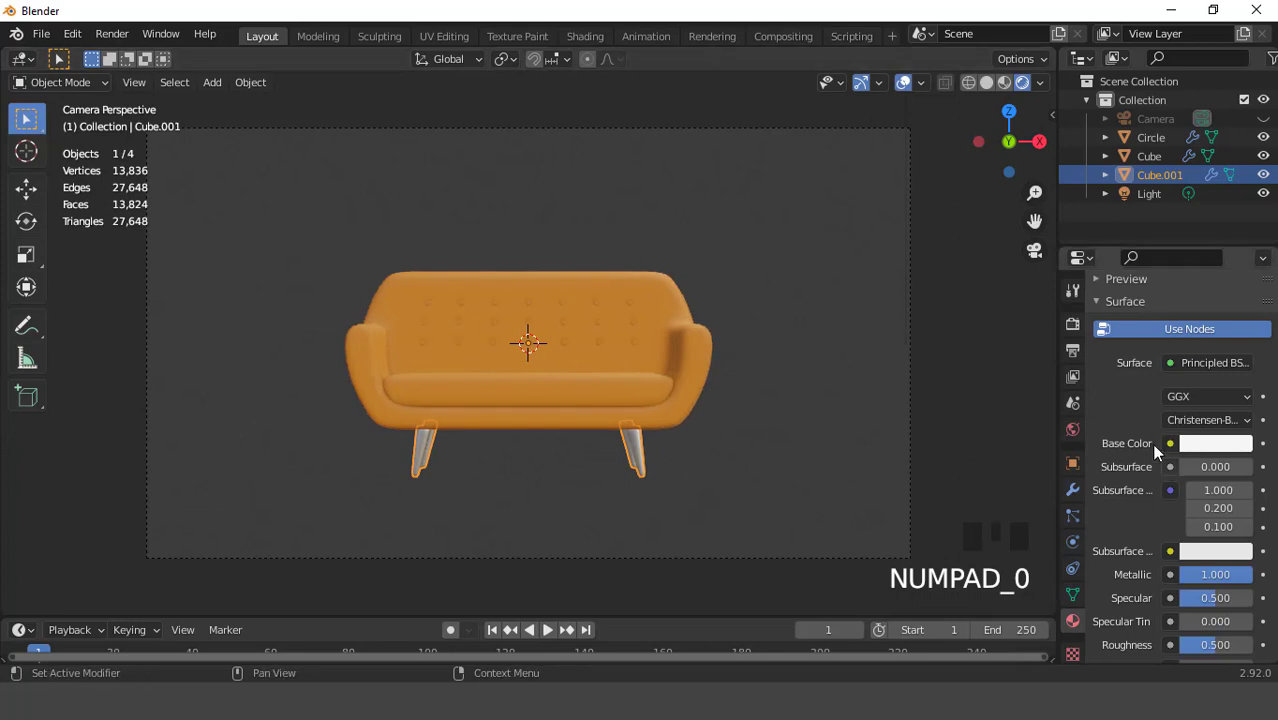
{"action": "left_click", "coordinate": [1072, 323]}
{"action": "scroll", "coordinate": [1169, 464], "scroll_direction": "down", "scroll_amount": 7}
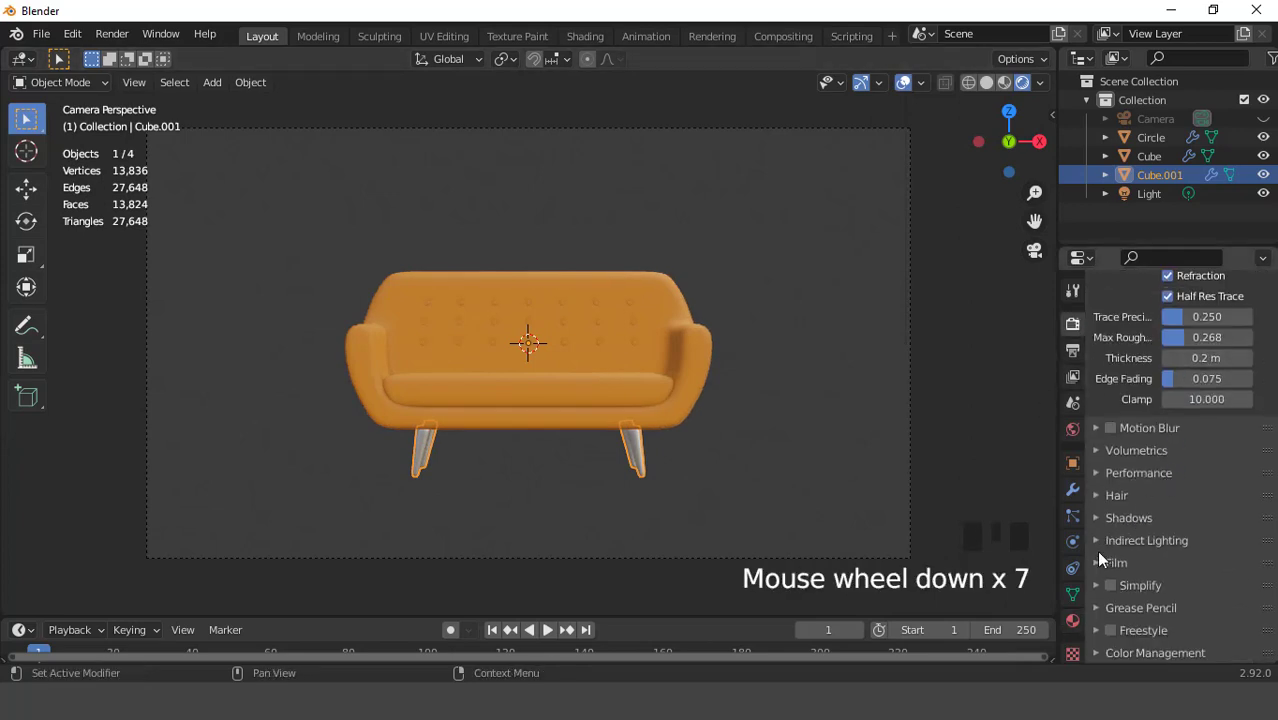
{"action": "left_click", "coordinate": [1113, 562]}
{"action": "left_click", "coordinate": [1168, 609]}
{"action": "scroll", "coordinate": [528, 301], "scroll_direction": "up", "scroll_amount": 2}
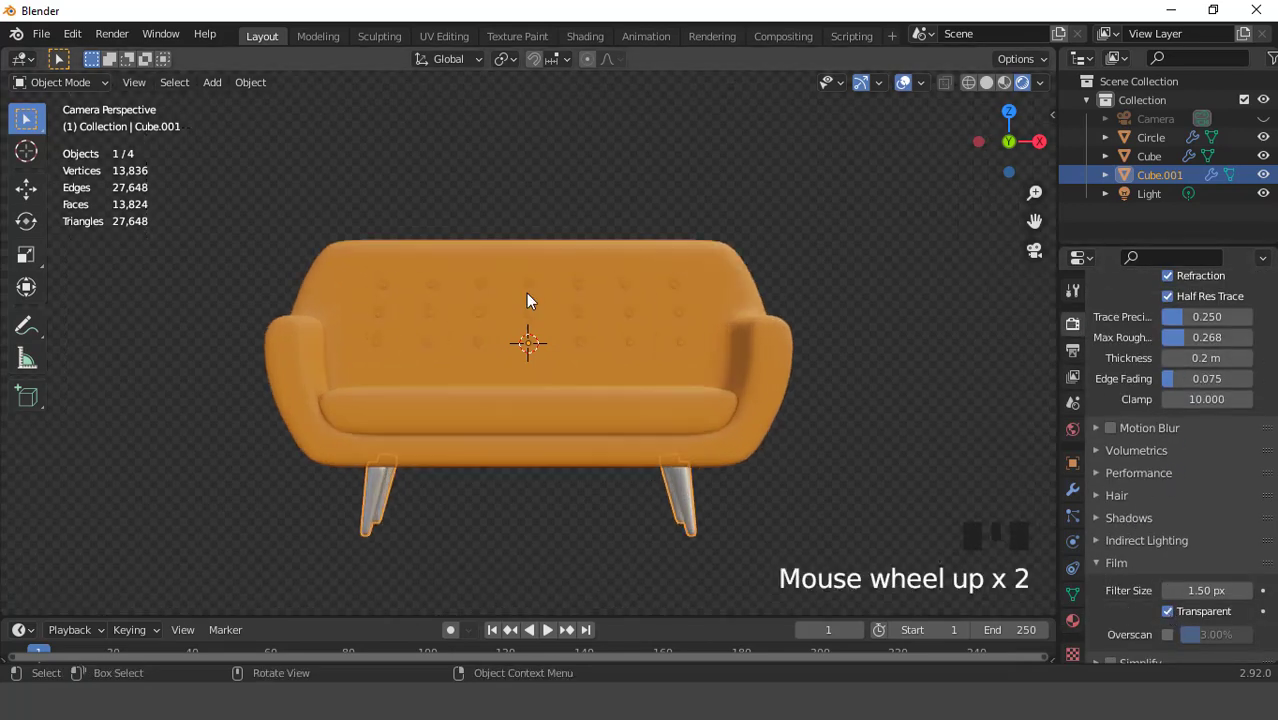
{"action": "left_click", "coordinate": [903, 83]}
{"action": "scroll", "coordinate": [812, 190], "scroll_direction": "down", "scroll_amount": 3}
- Try the Medium High Contrast look in Color Management and settle on High Contrast
{"action": "scroll", "coordinate": [1149, 514], "scroll_direction": "down", "scroll_amount": 3}
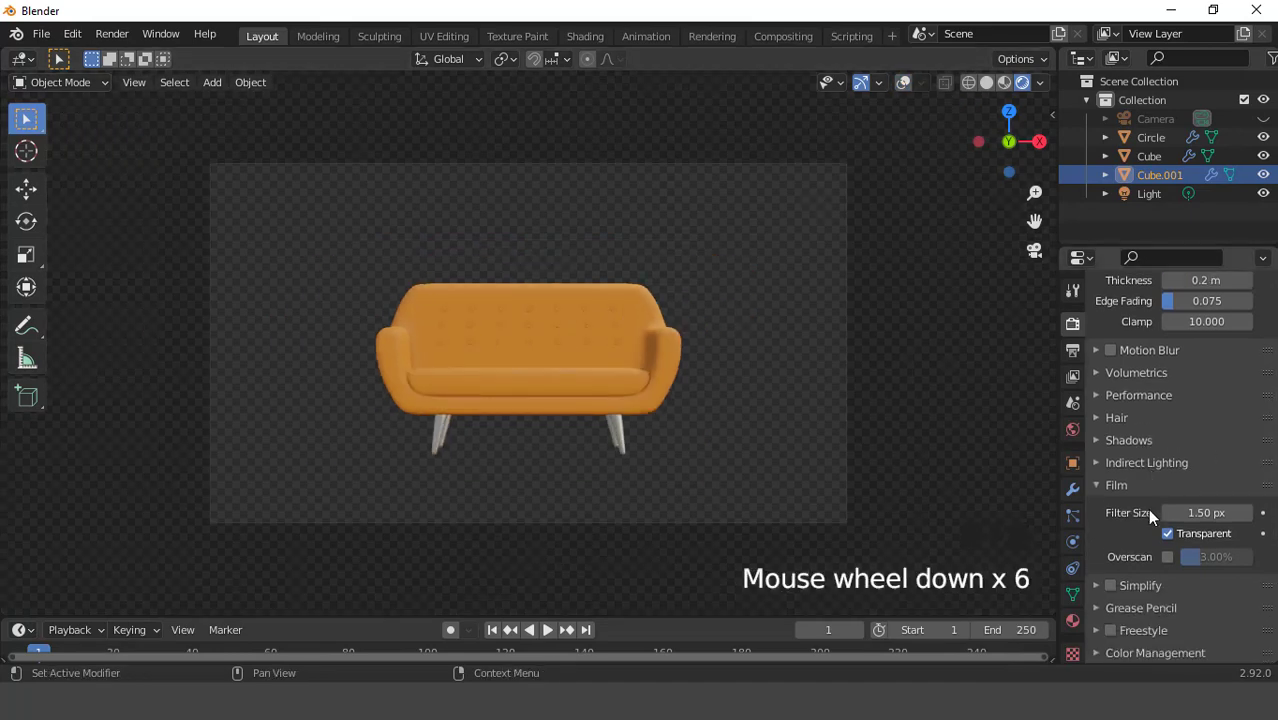
{"action": "scroll", "coordinate": [1120, 590], "scroll_direction": "down", "scroll_amount": 4}
{"action": "left_click", "coordinate": [1096, 652]}
{"action": "scroll", "coordinate": [1165, 530], "scroll_direction": "down", "scroll_amount": 5}
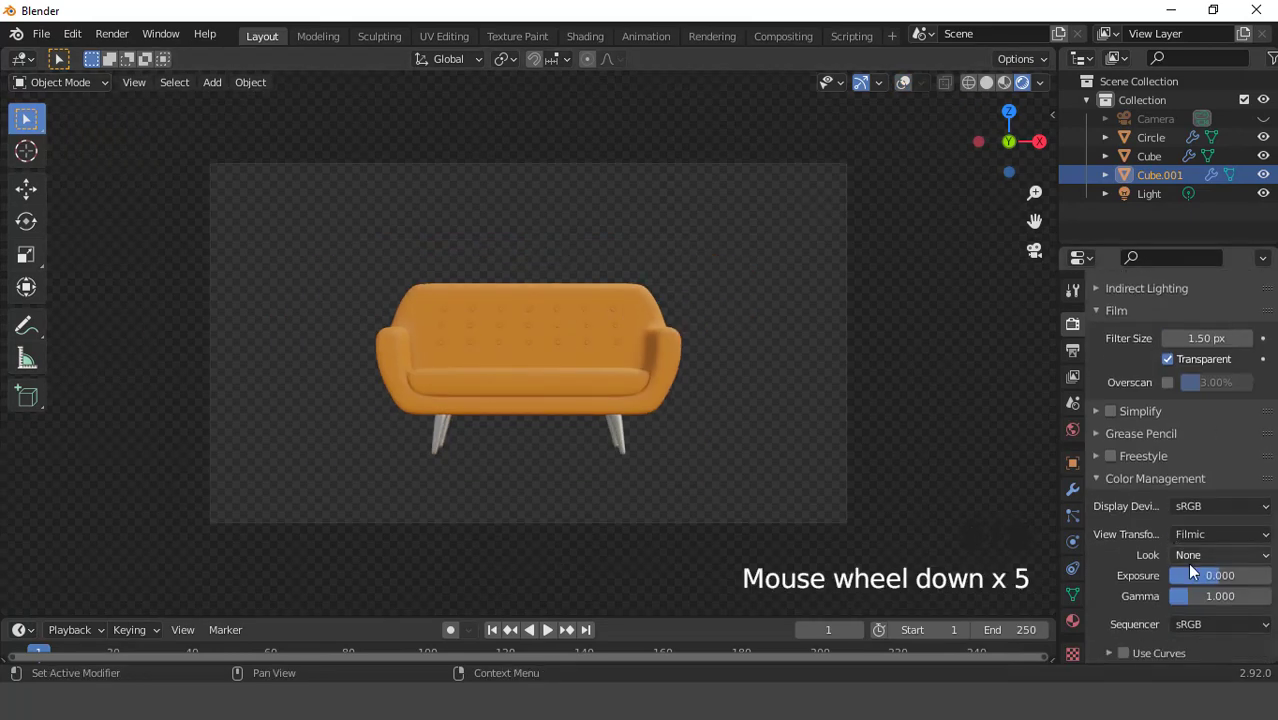
{"action": "left_click", "coordinate": [1191, 554]}
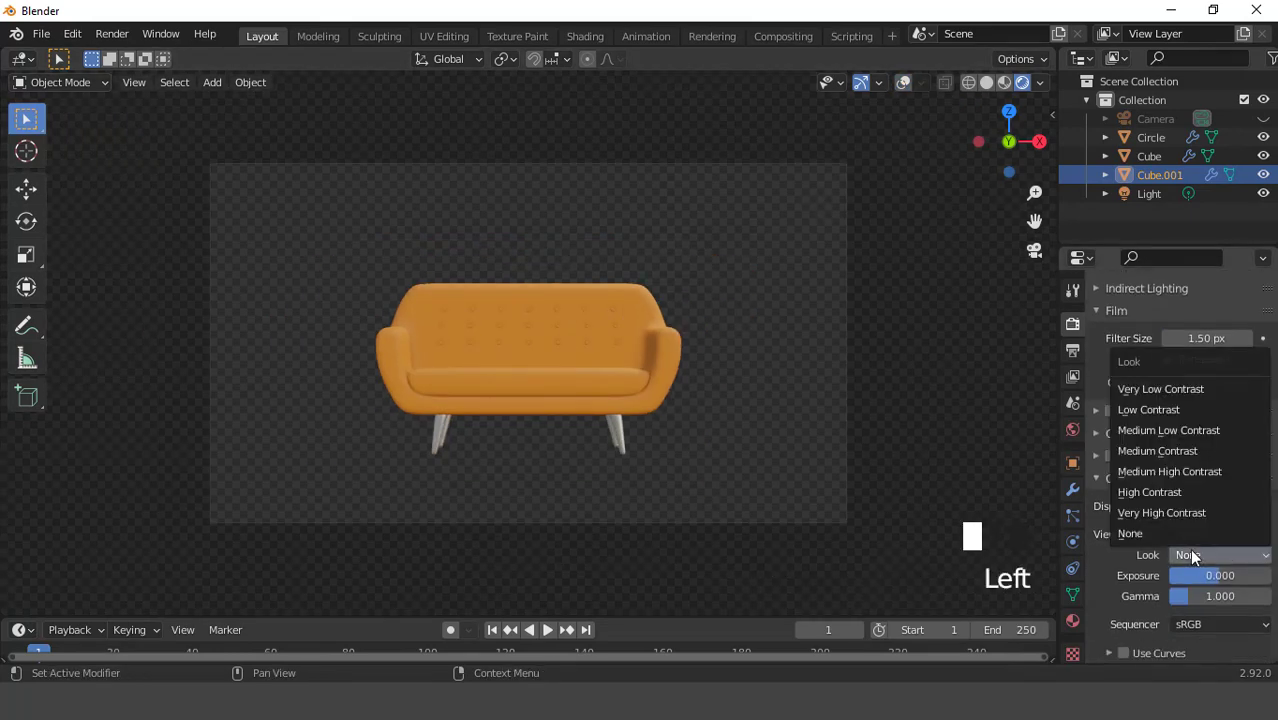
{"action": "left_click", "coordinate": [1157, 471]}
{"action": "scroll", "coordinate": [553, 308], "scroll_direction": "up", "scroll_amount": 4}
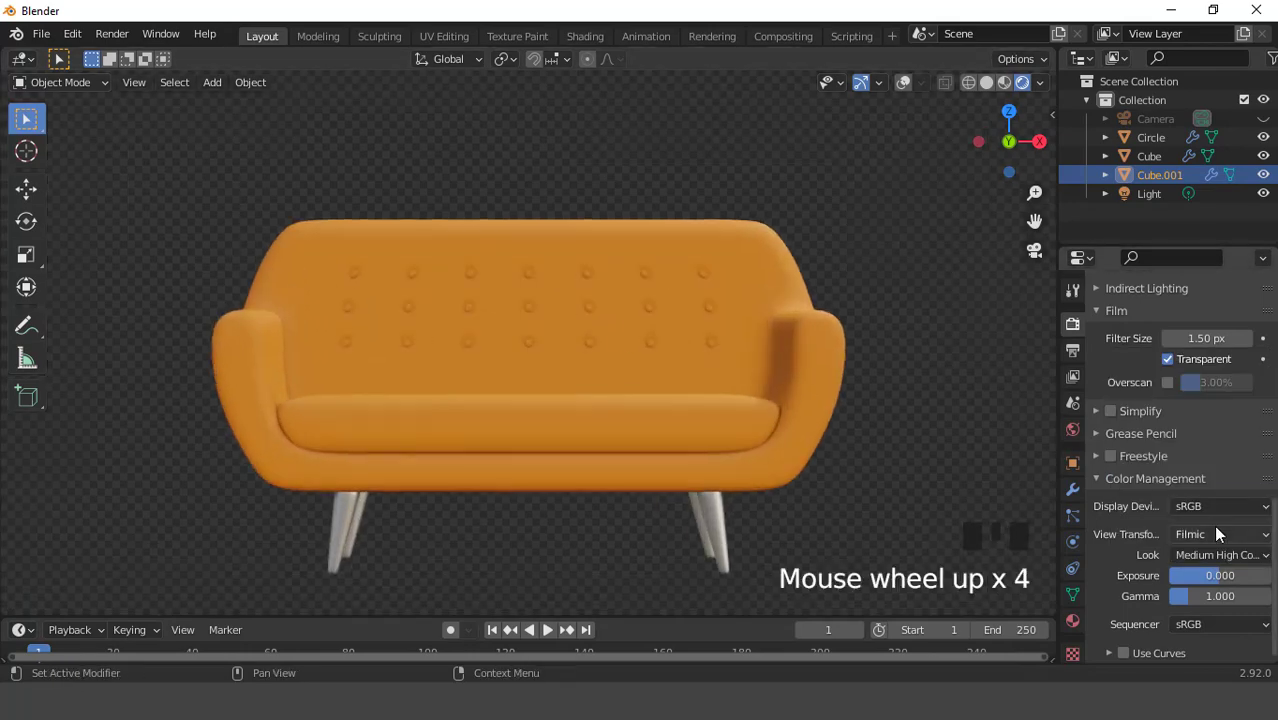
{"action": "left_click", "coordinate": [1201, 554]}
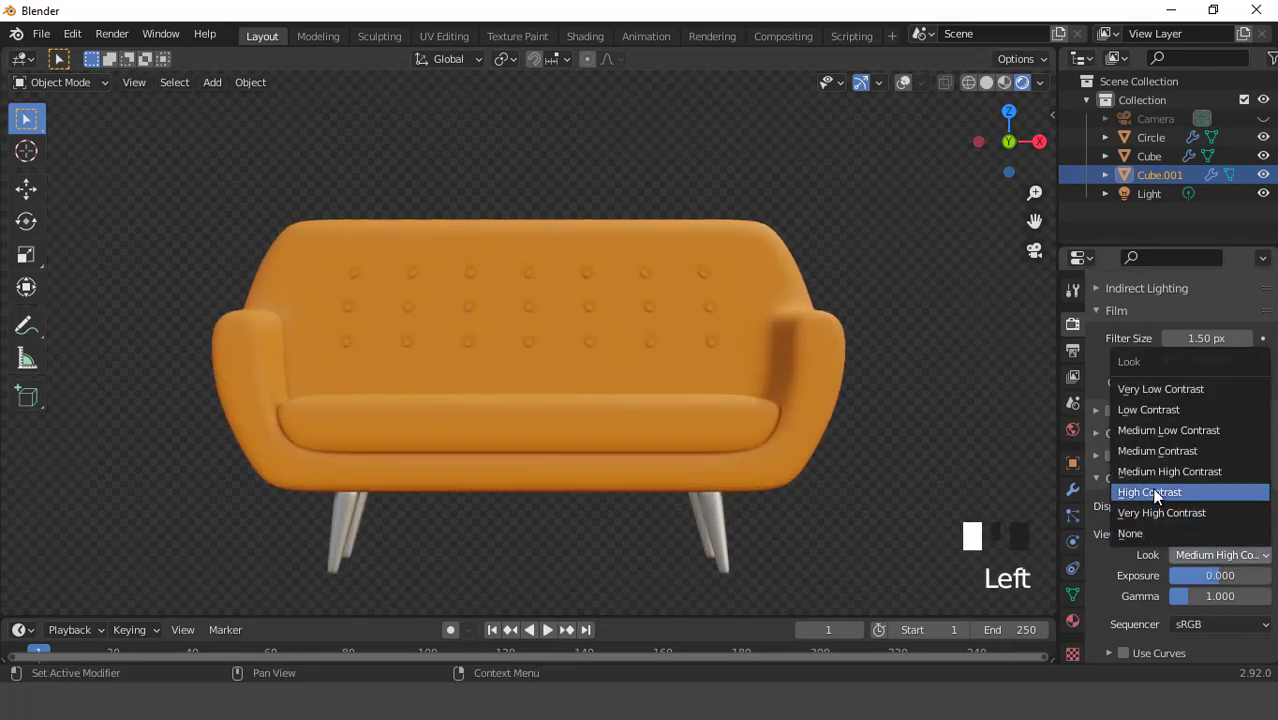
{"action": "left_click", "coordinate": [1150, 492]}
- Examine the finished sofa's tufted backrest, cushion, back side and legs from several angles and distances
{"action": "scroll", "coordinate": [561, 301], "scroll_direction": "down", "scroll_amount": 4}
{"action": "scroll", "coordinate": [644, 321], "scroll_direction": "up", "scroll_amount": 3}
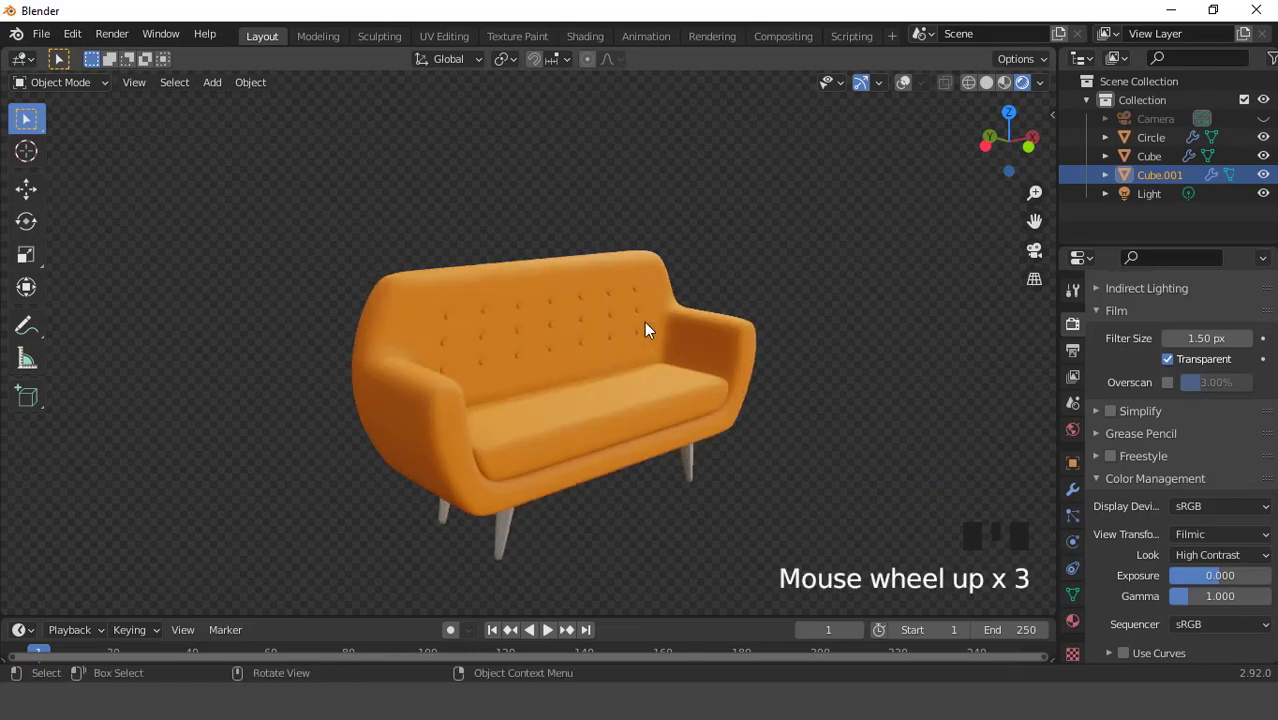
{"action": "scroll", "coordinate": [644, 321], "scroll_direction": "up", "scroll_amount": 3}
{"action": "scroll", "coordinate": [687, 353], "scroll_direction": "down", "scroll_amount": 2}
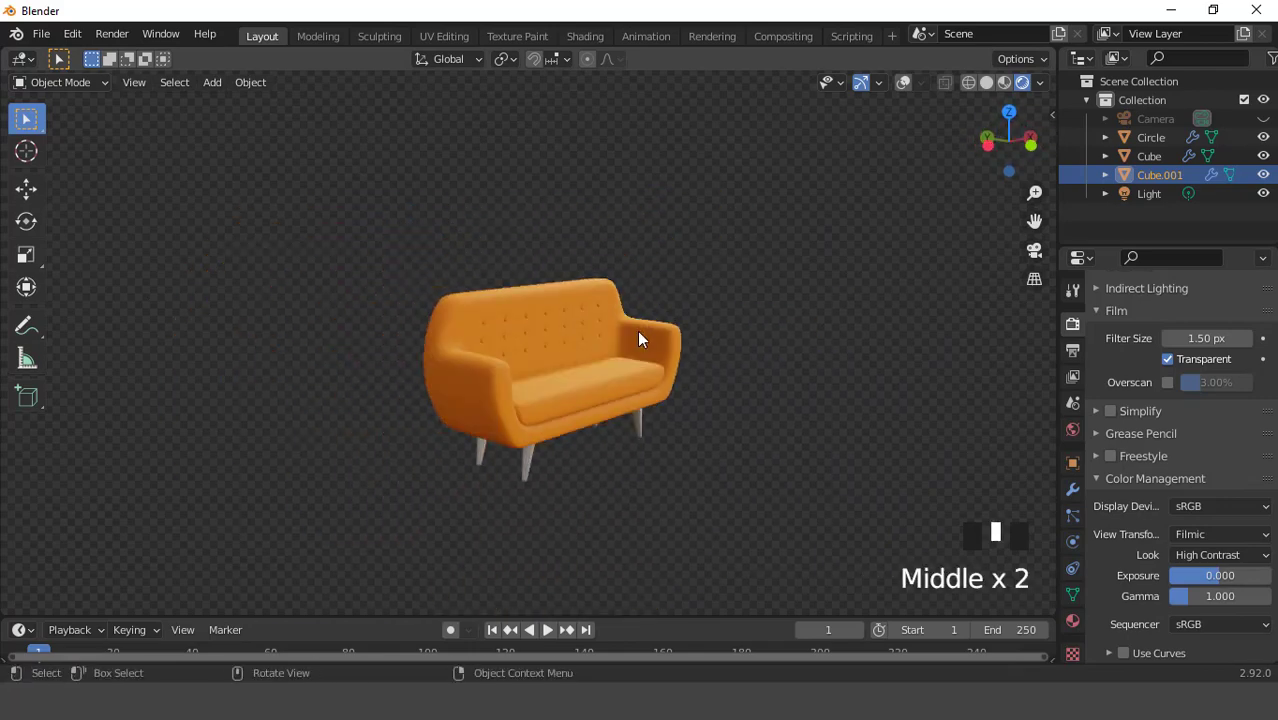
{"action": "scroll", "coordinate": [640, 340], "scroll_direction": "up", "scroll_amount": 7}
{"action": "scroll", "coordinate": [640, 340], "scroll_direction": "down", "scroll_amount": 2}
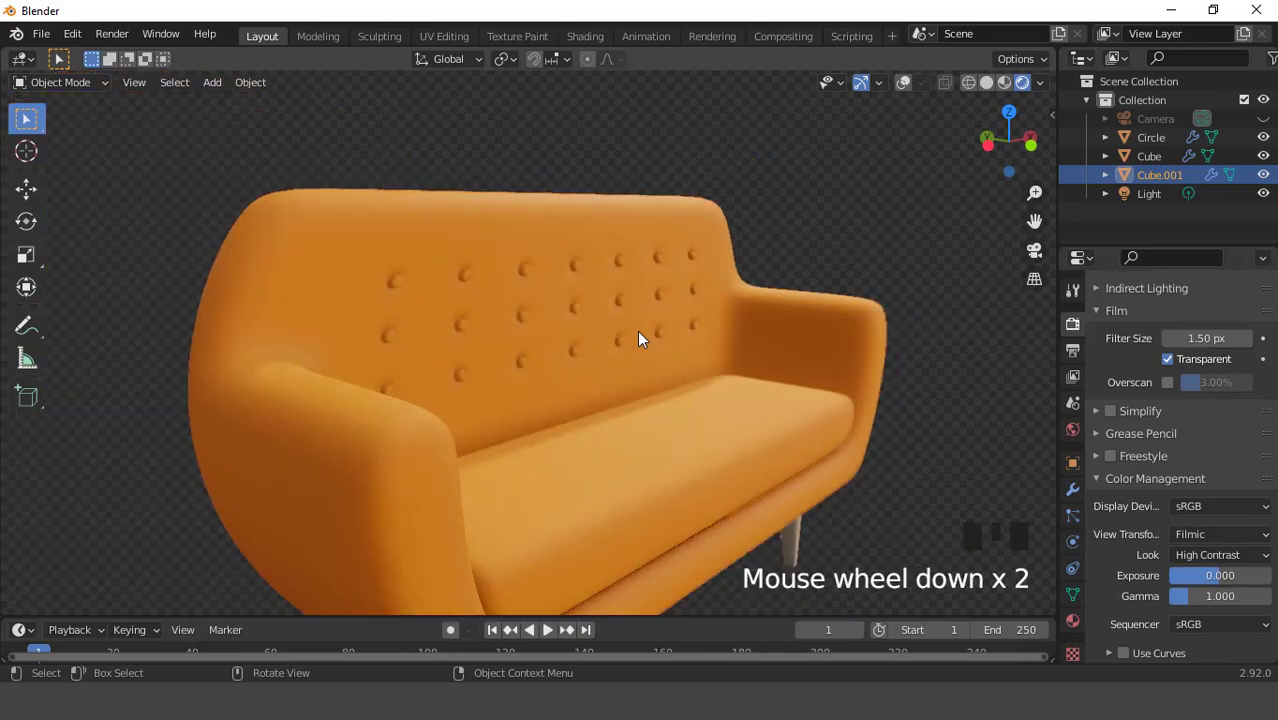
{"action": "scroll", "coordinate": [640, 340], "scroll_direction": "down", "scroll_amount": 3}
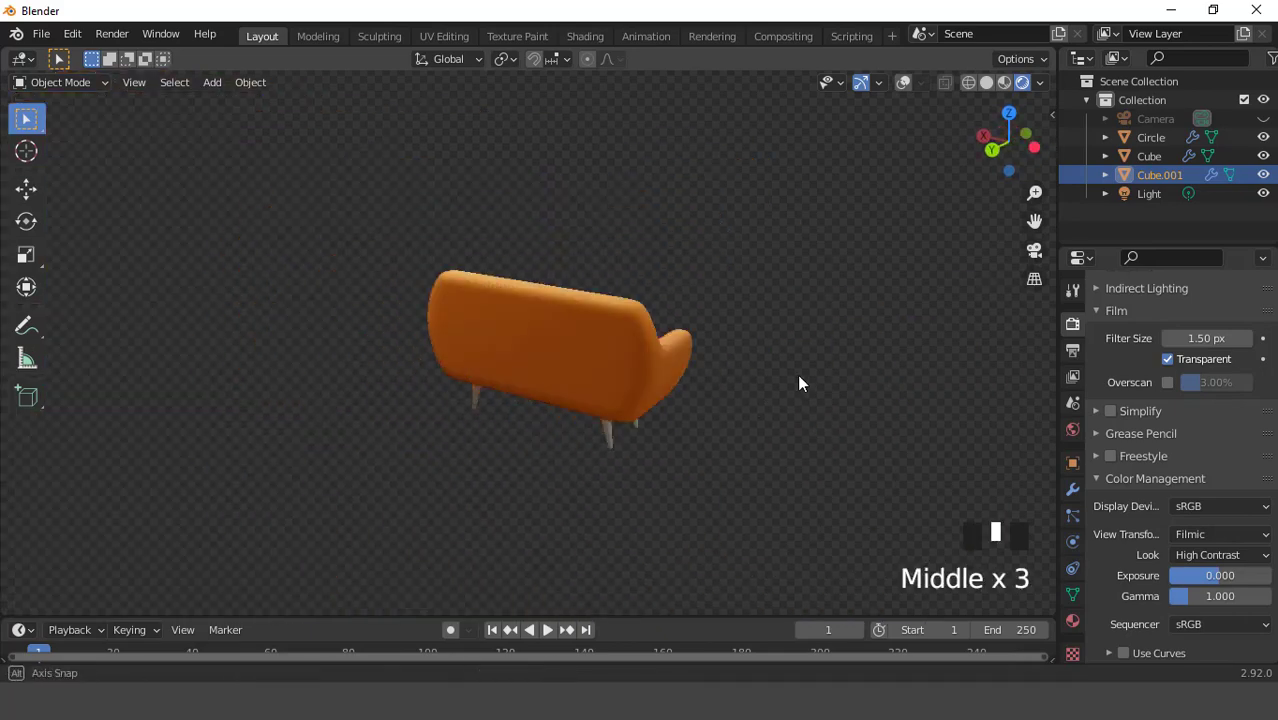
{"action": "scroll", "coordinate": [579, 360], "scroll_direction": "up", "scroll_amount": 2}
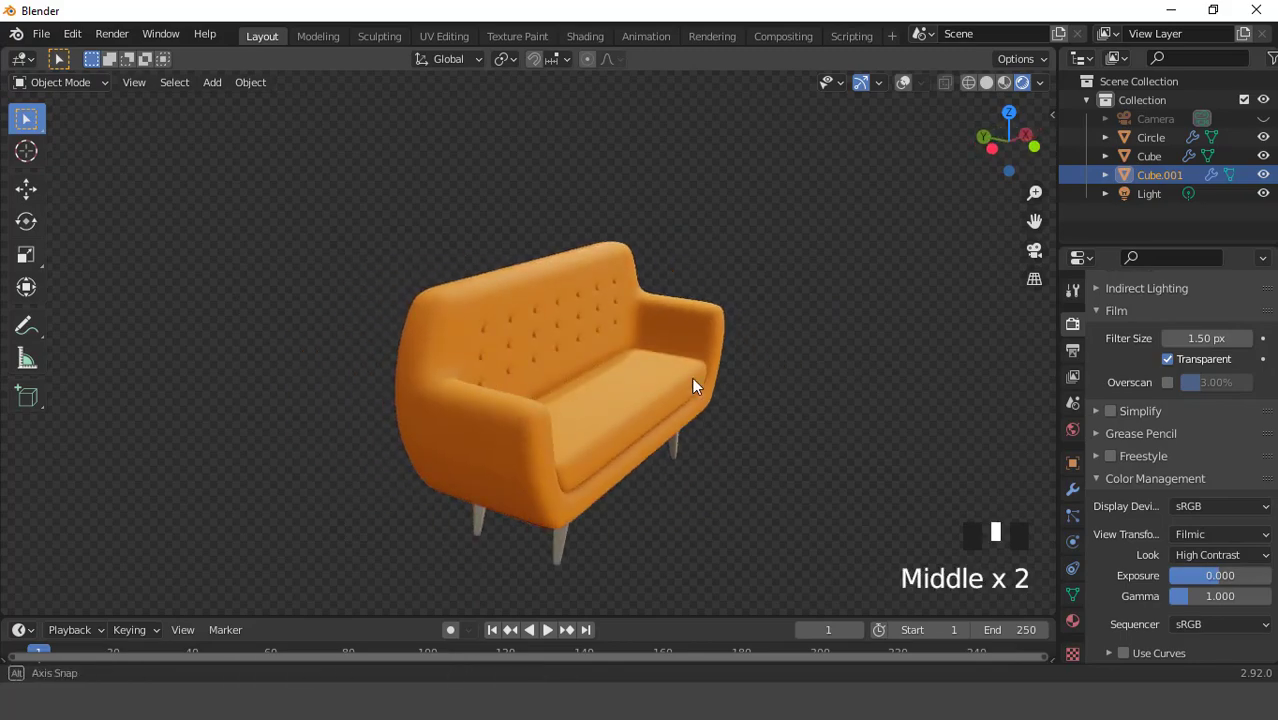